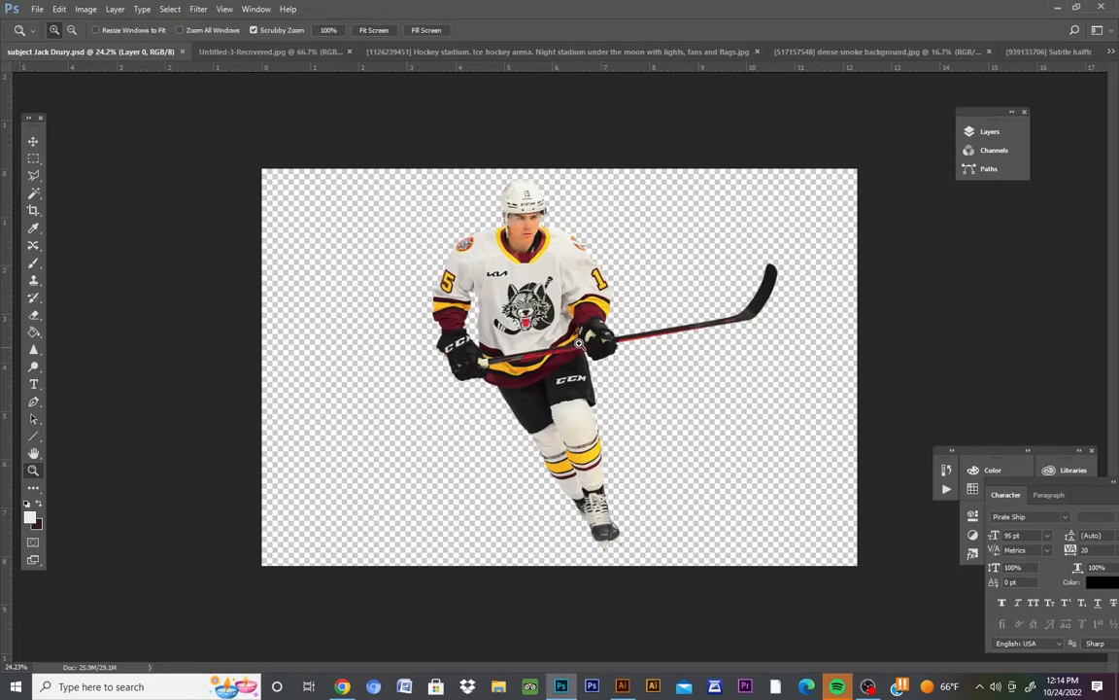
Show the solid red layer beneath the cut-out hockey player and delete it
left_click(991, 132)
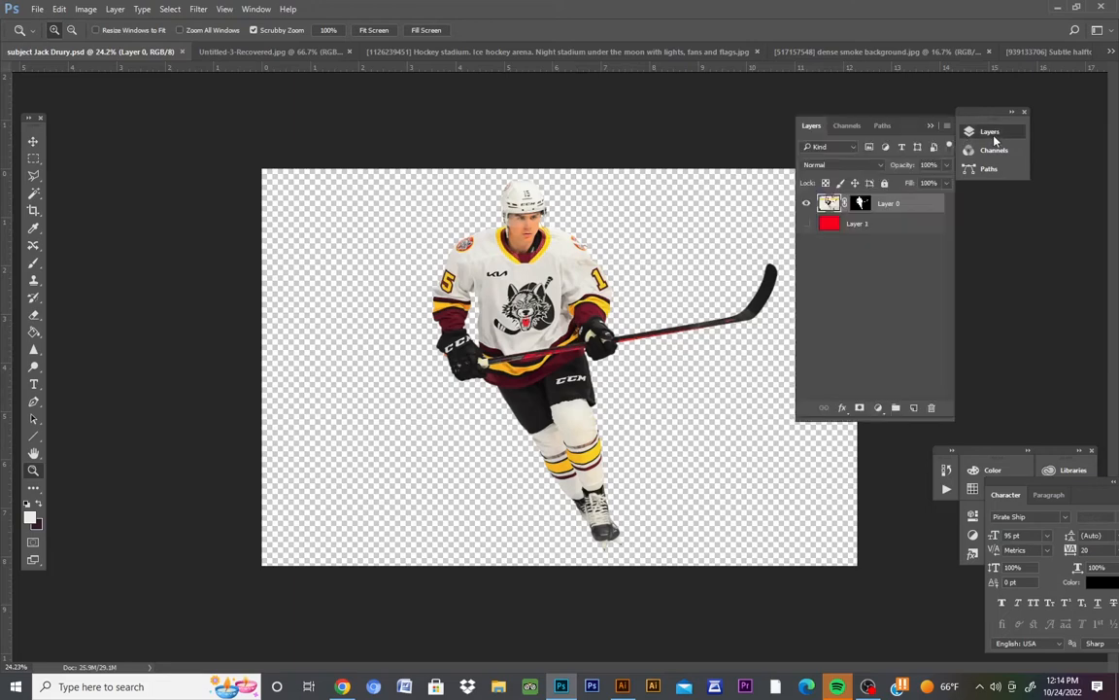
left_click(806, 224)
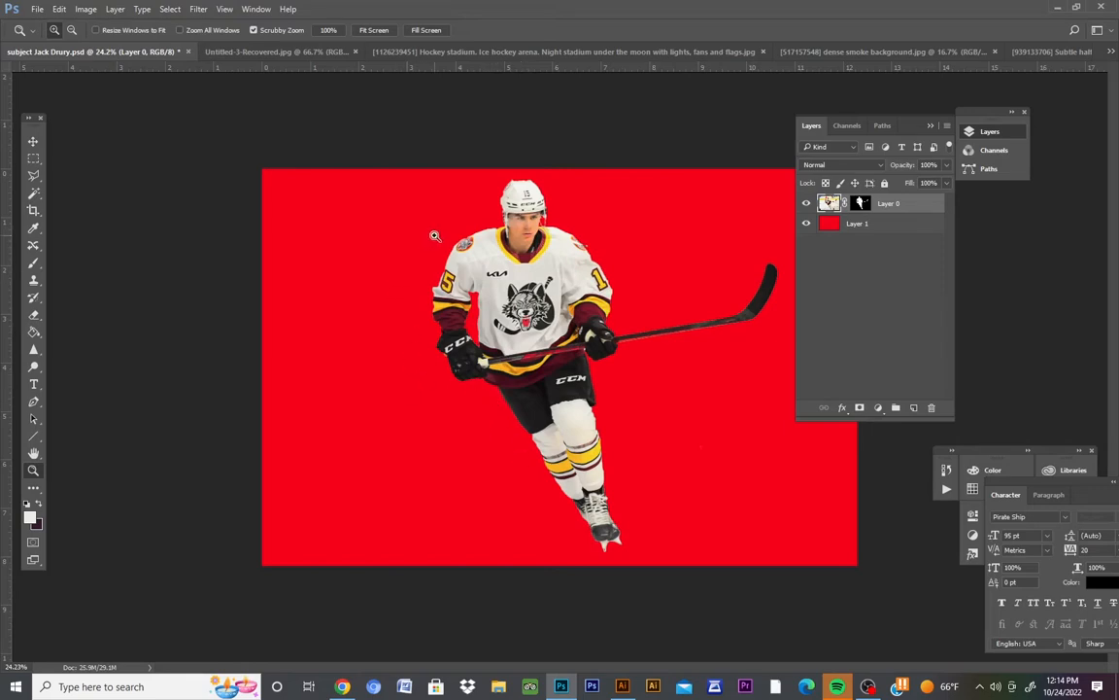
left_click(870, 225)
left_click(930, 407)
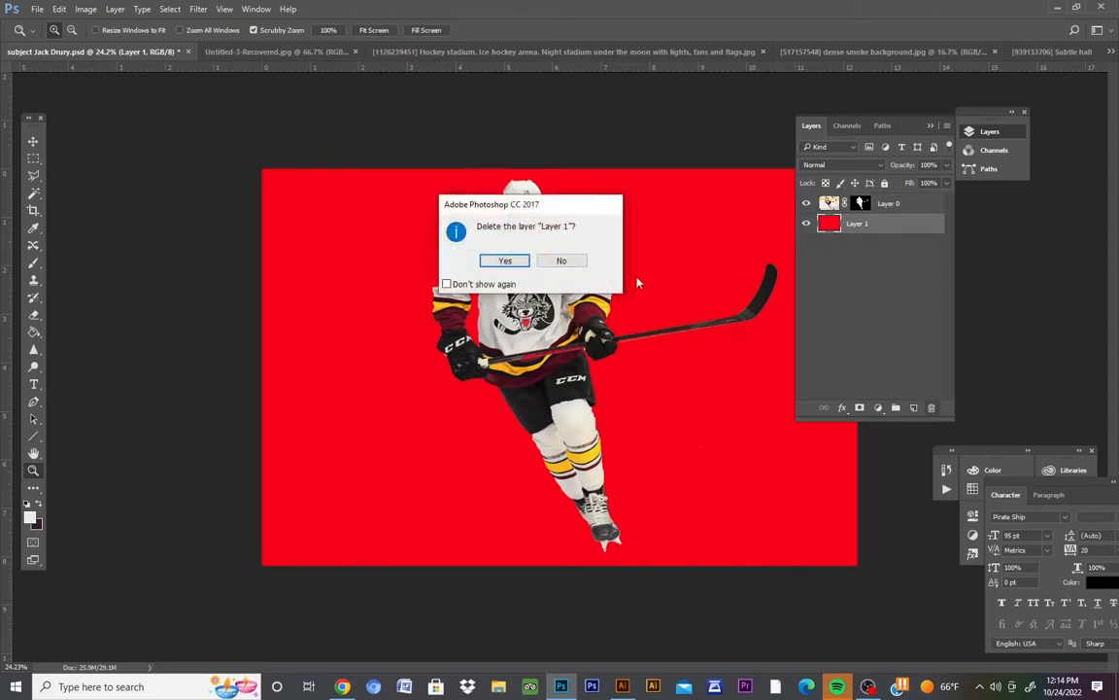
left_click(515, 260)
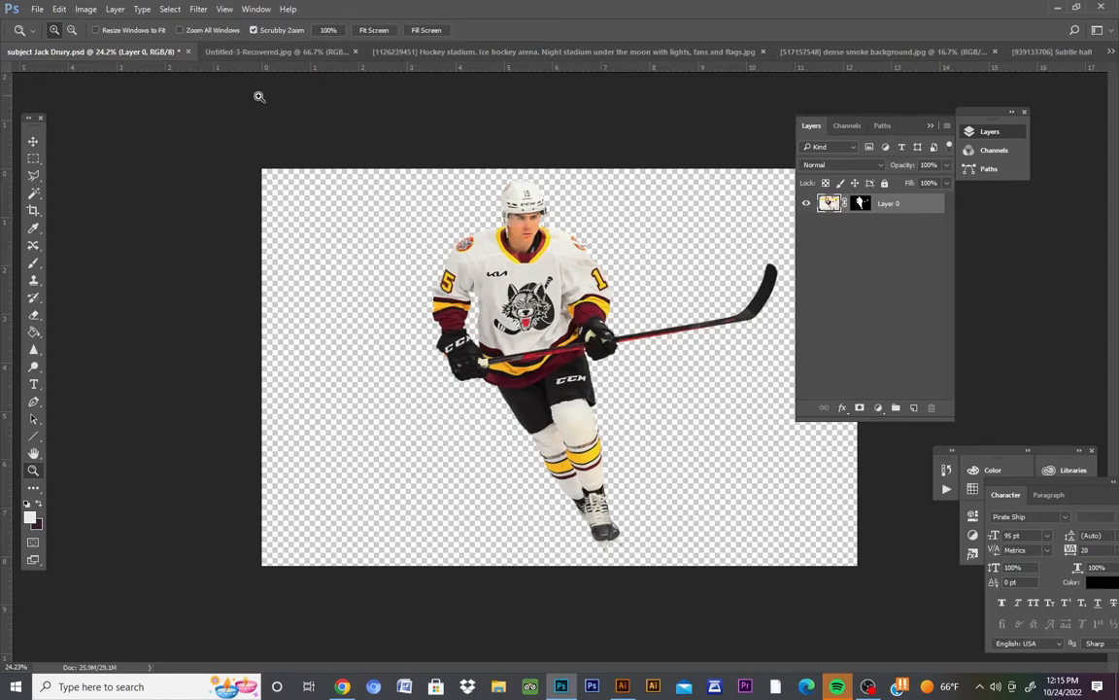
Collapse the layer list and rearrange the floating palettes beside the canvas so the Character settings are fully in view
left_click(255, 9)
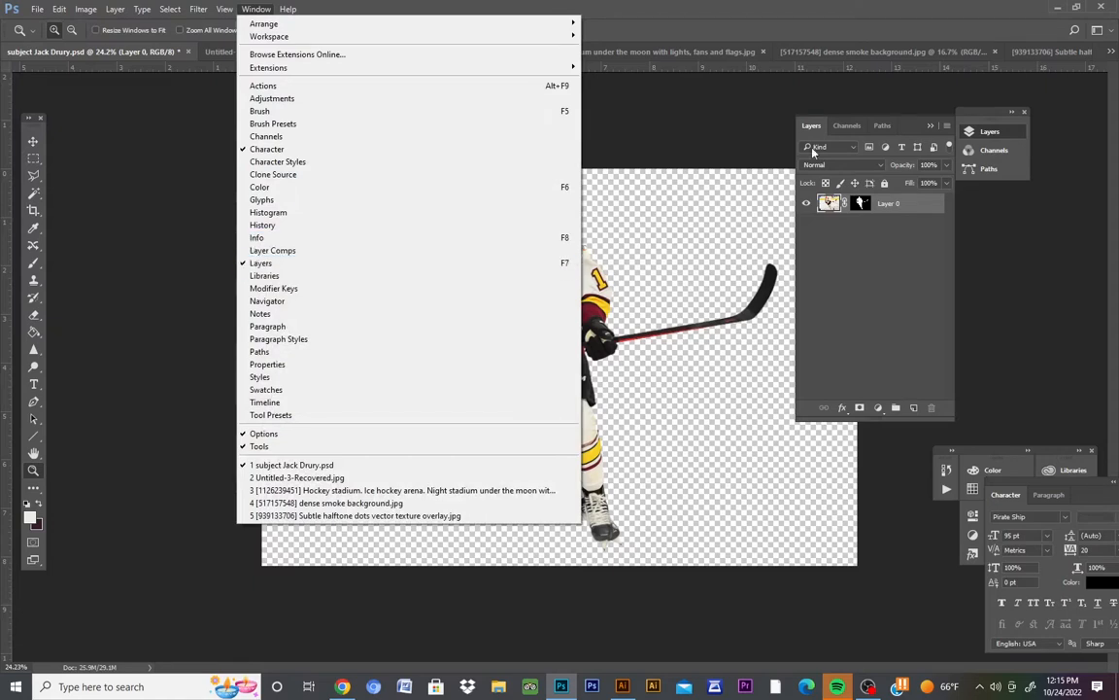
left_click(930, 126)
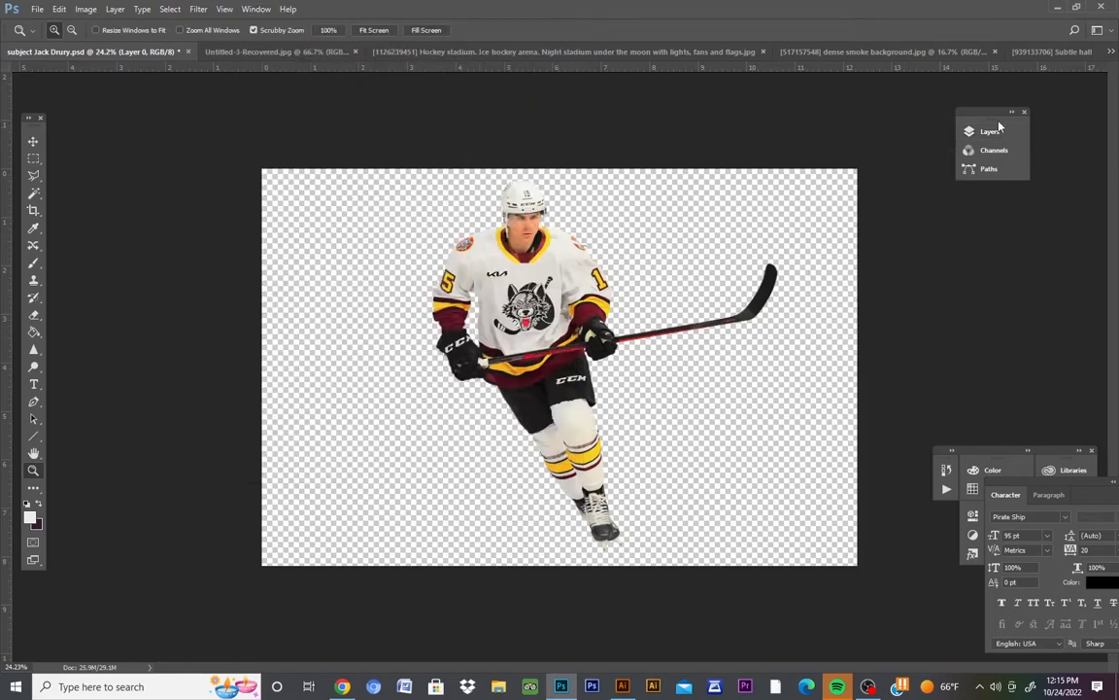
left_click_drag(999, 126, 1073, 201)
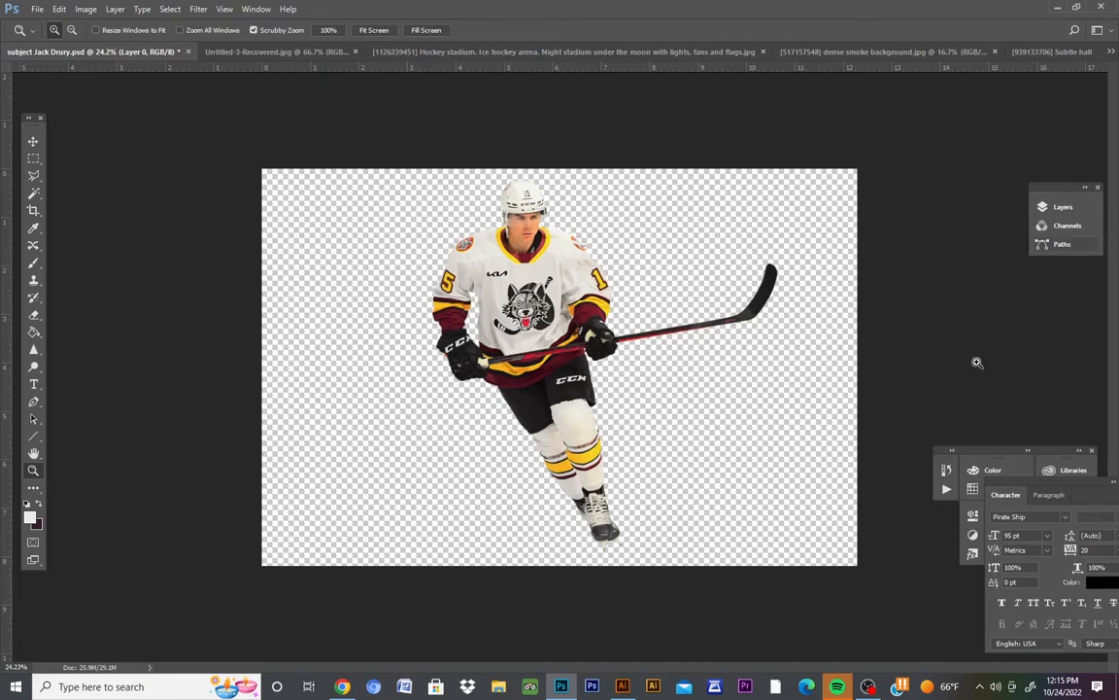
left_click_drag(1027, 453, 1016, 292)
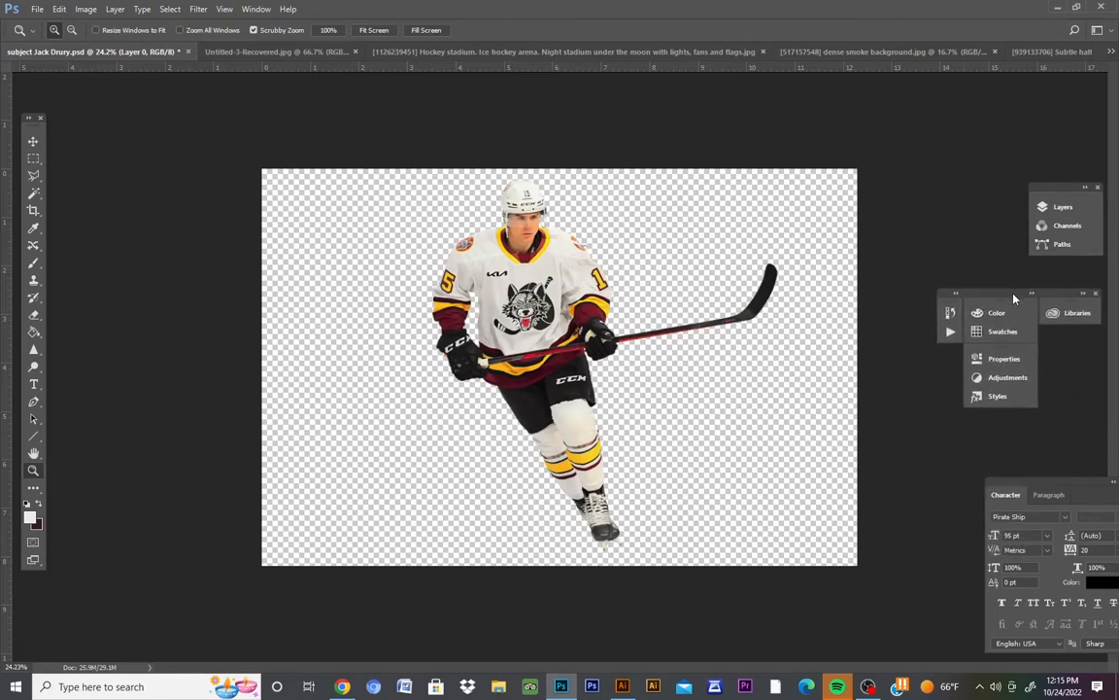
left_click_drag(1048, 488, 1001, 442)
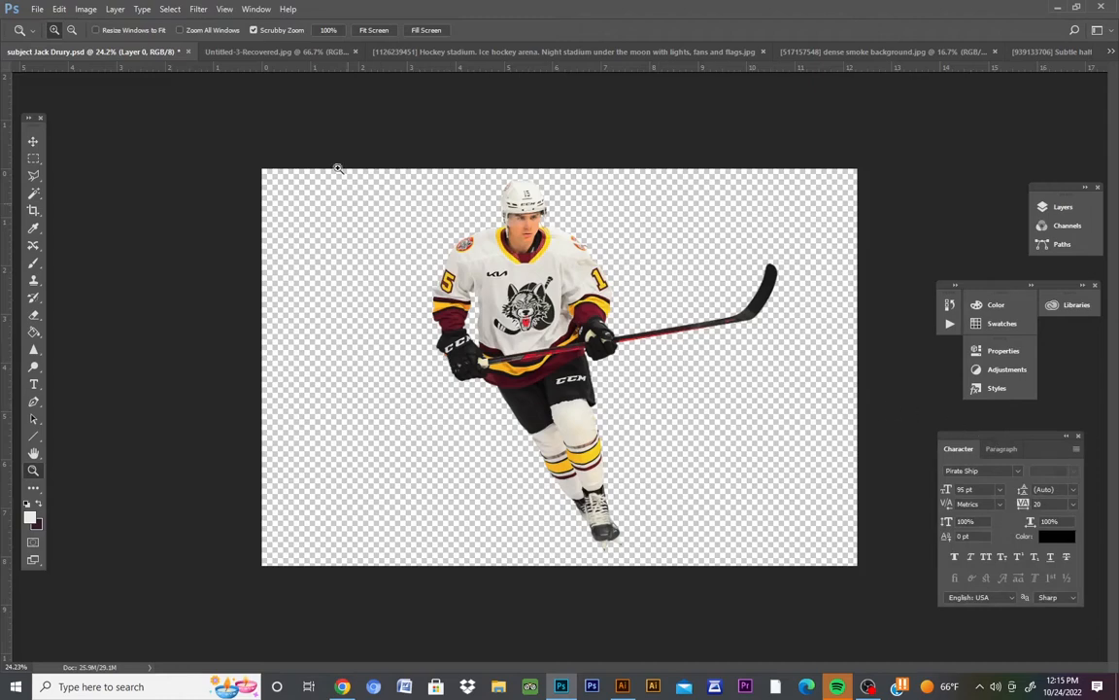
Examine the blurred background, hockey stadium, dense smoke and halftone dots images that are open for the composite
left_click(314, 56)
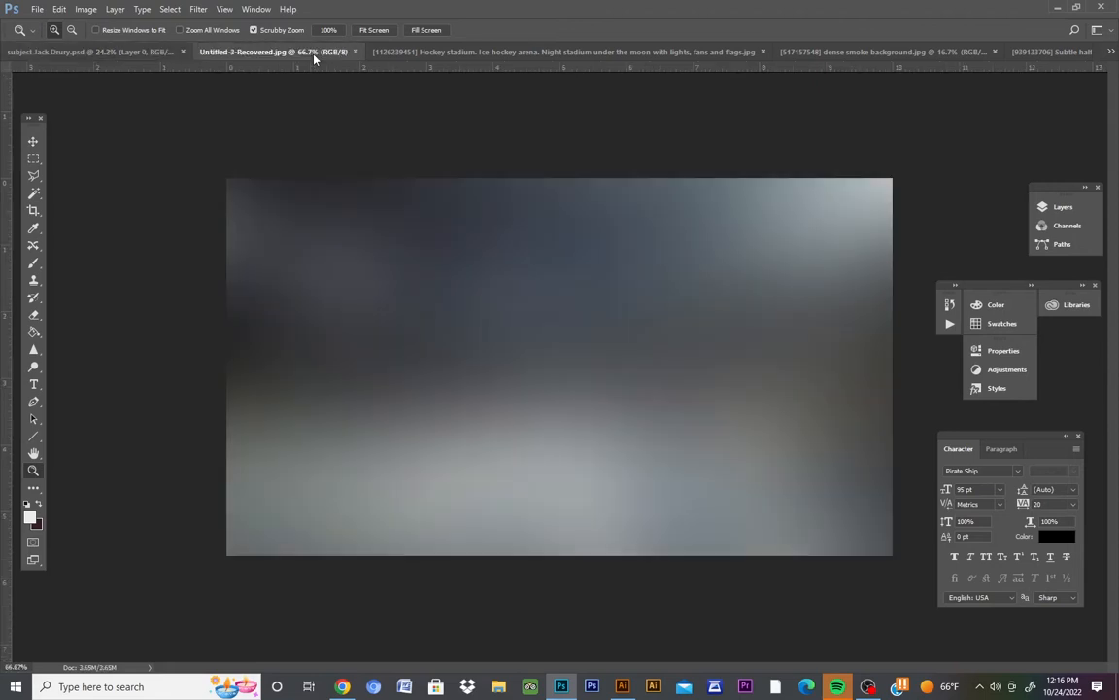
left_click(422, 54)
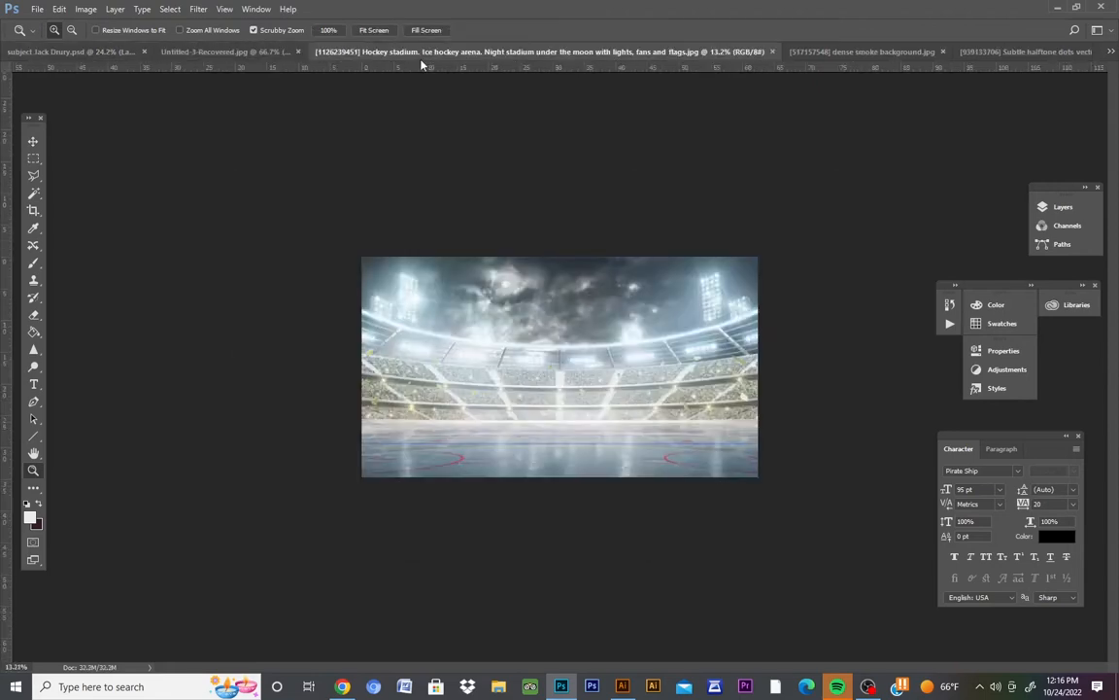
left_click_drag(644, 371, 672, 378)
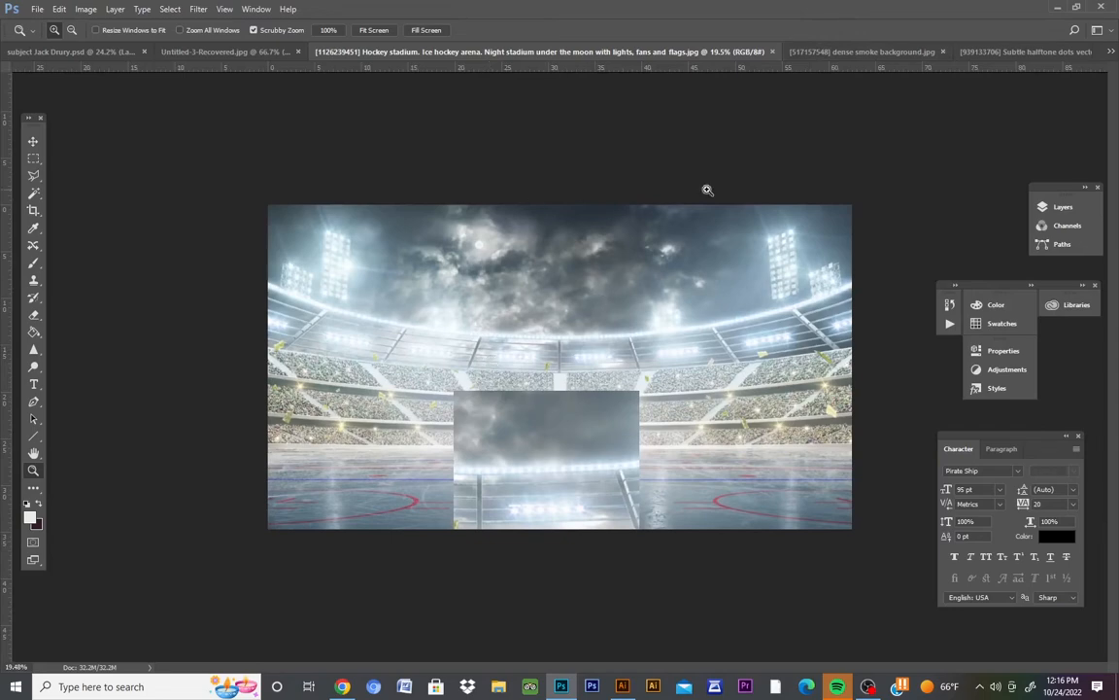
left_click(816, 52)
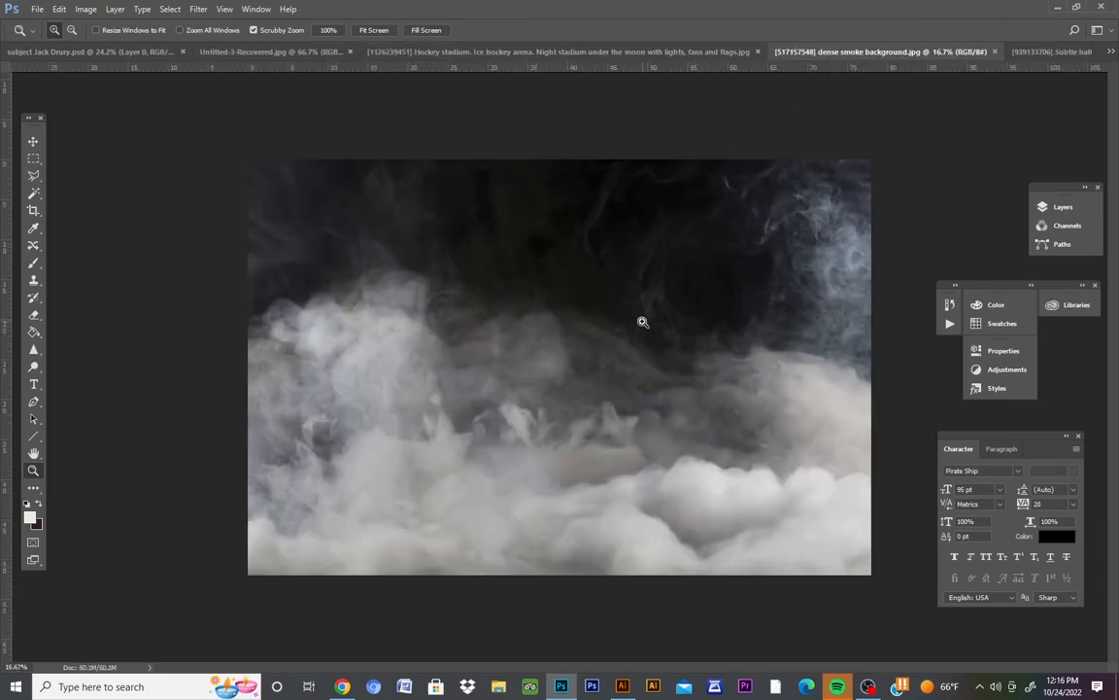
left_click(1016, 53)
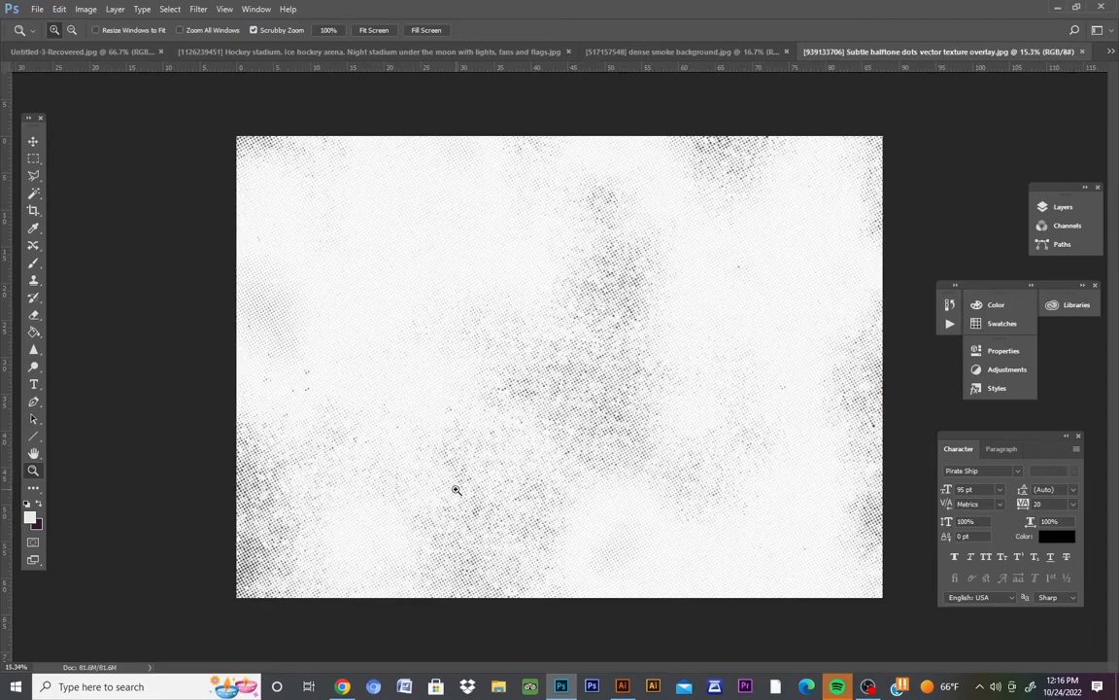
scroll(648, 330, "up", 6)
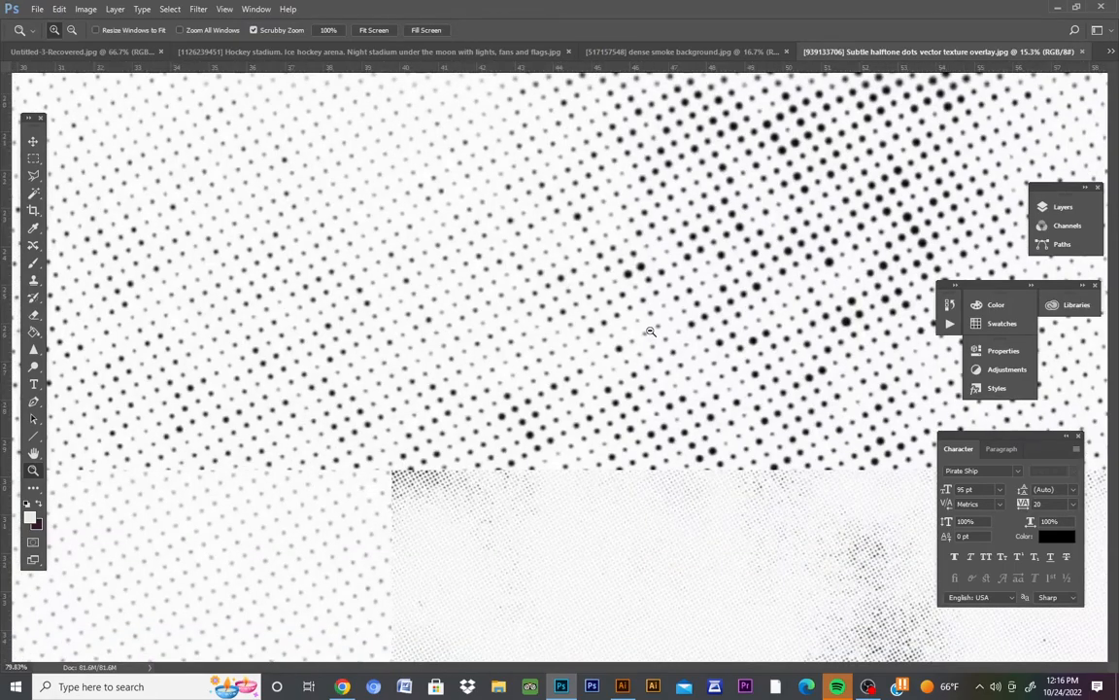
left_click_drag(650, 332, 572, 367)
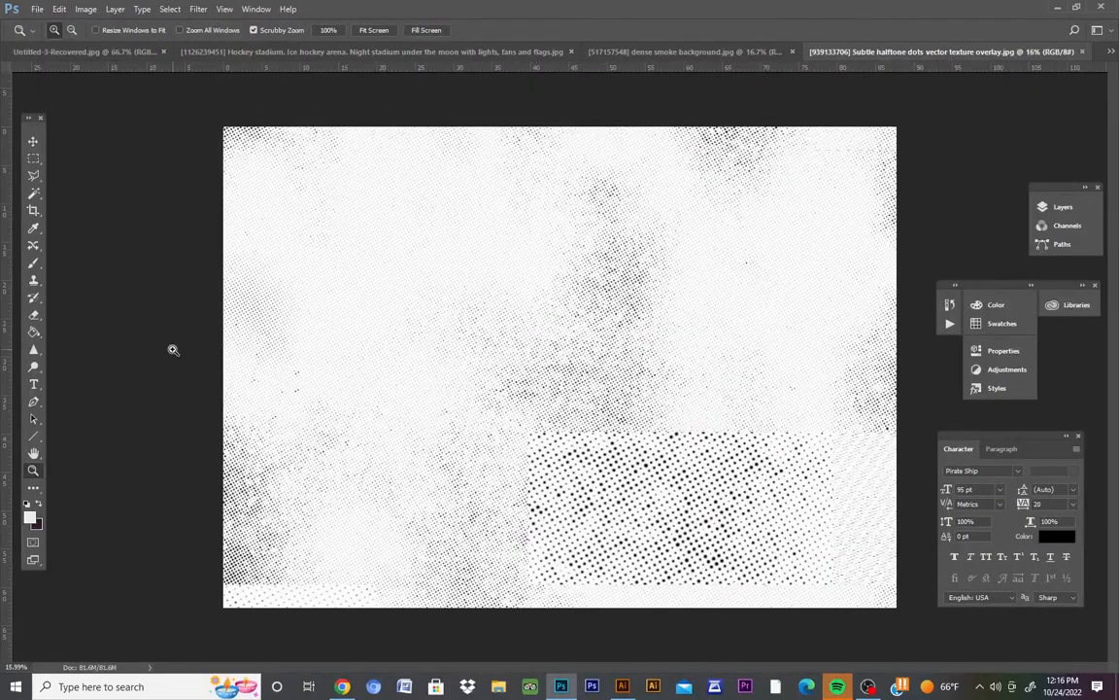
left_click(625, 53)
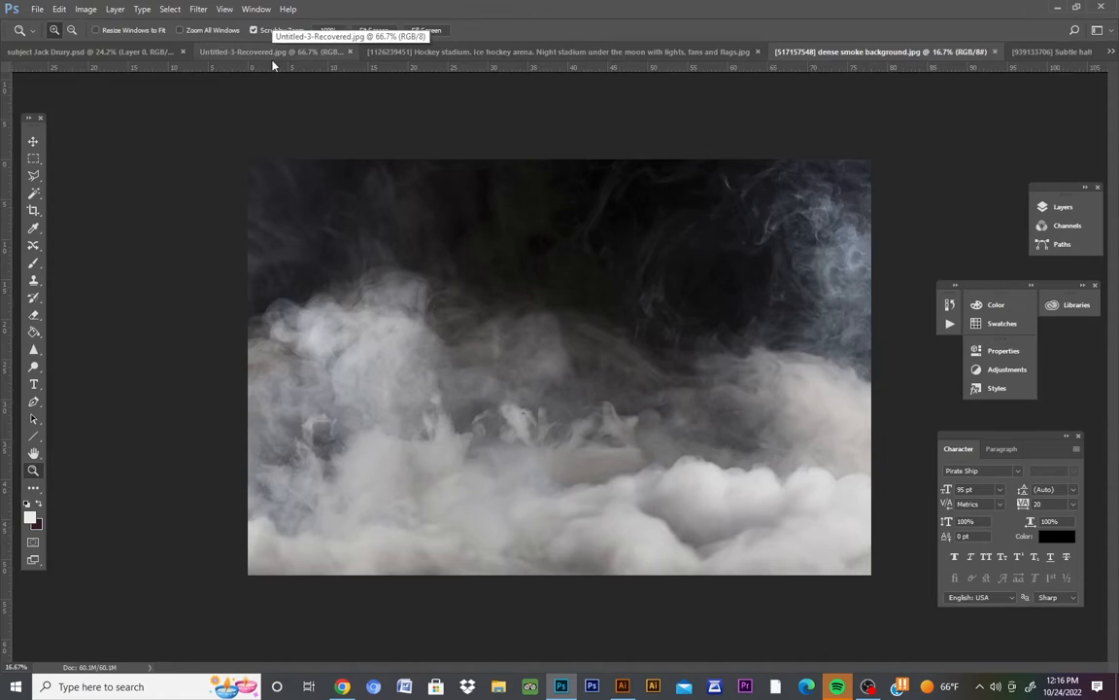
Return to the cut-out player document and add a new empty layer above the player
left_click(121, 53)
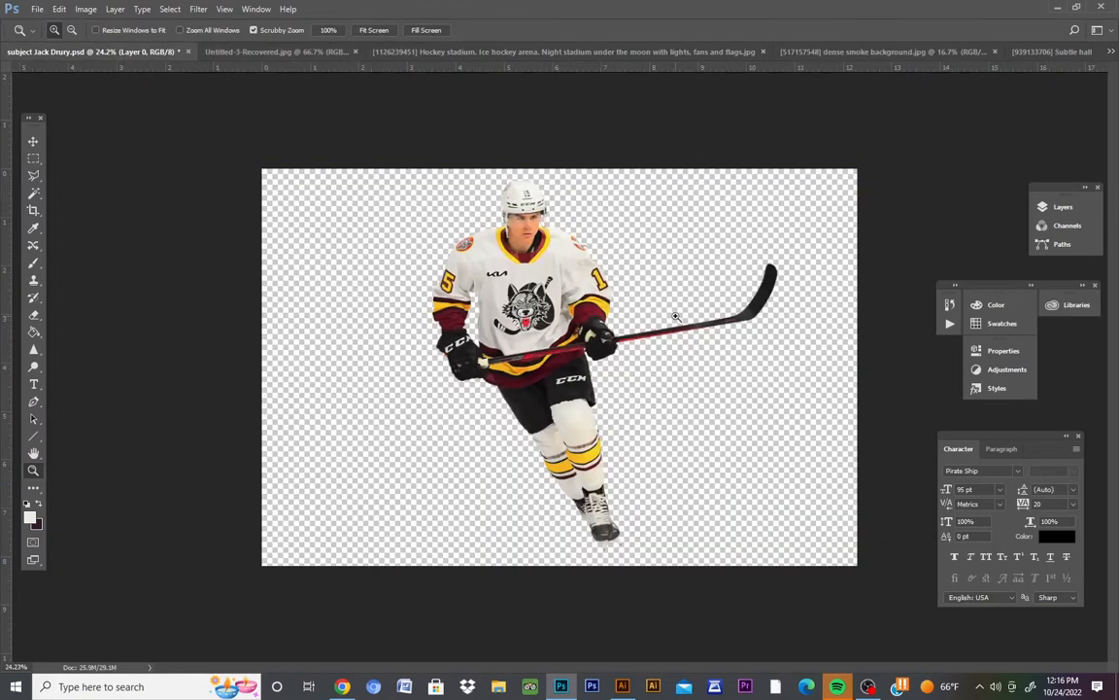
left_click(1057, 207)
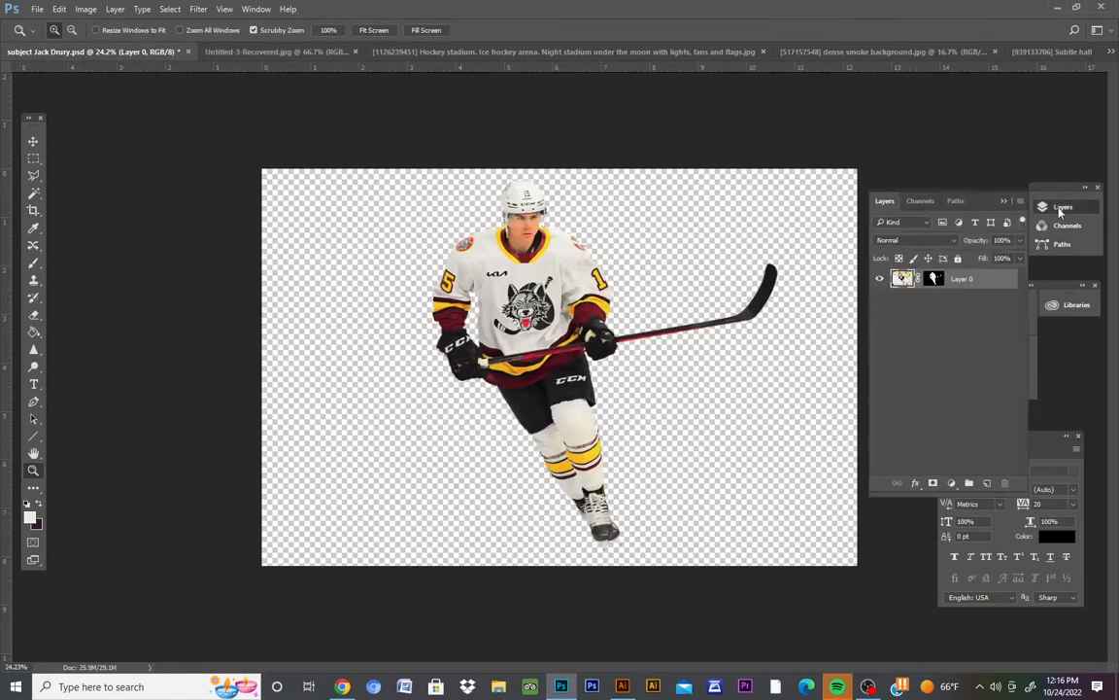
left_click(986, 485)
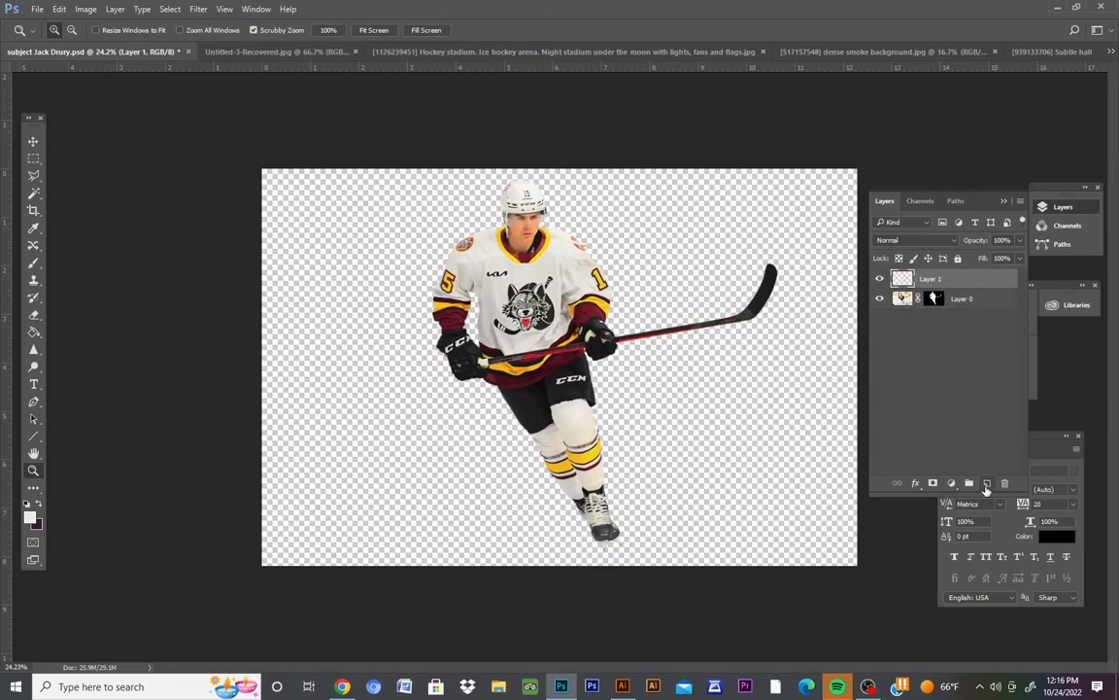
left_click(253, 9)
left_click(248, 12)
left_click(109, 10)
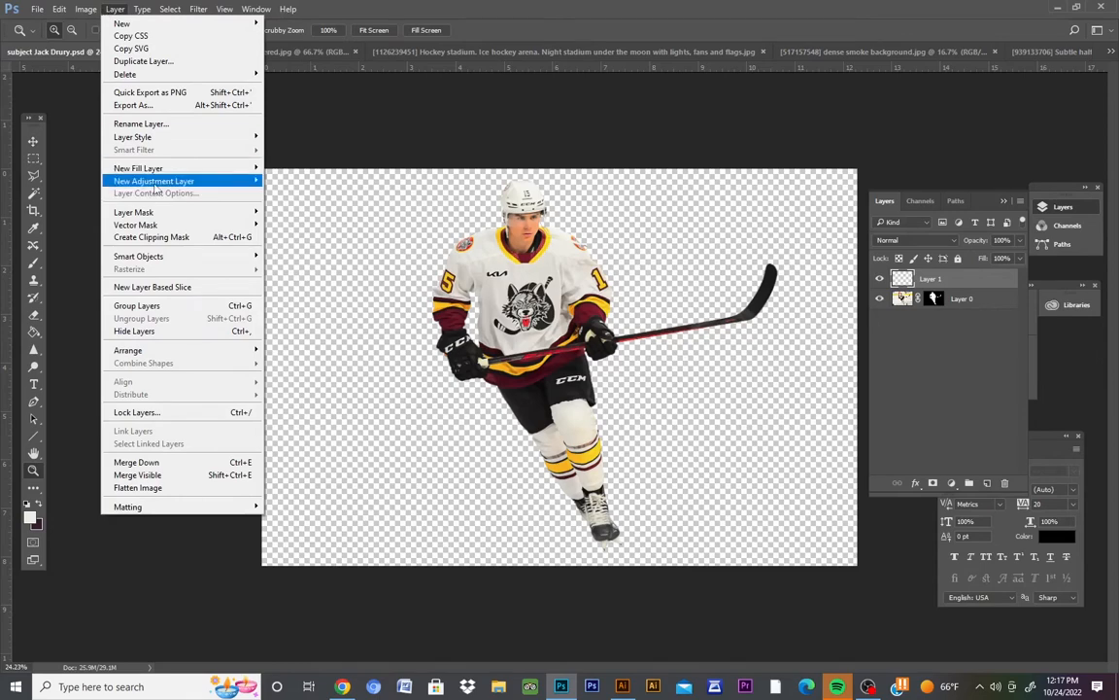
mouse_move(167, 24)
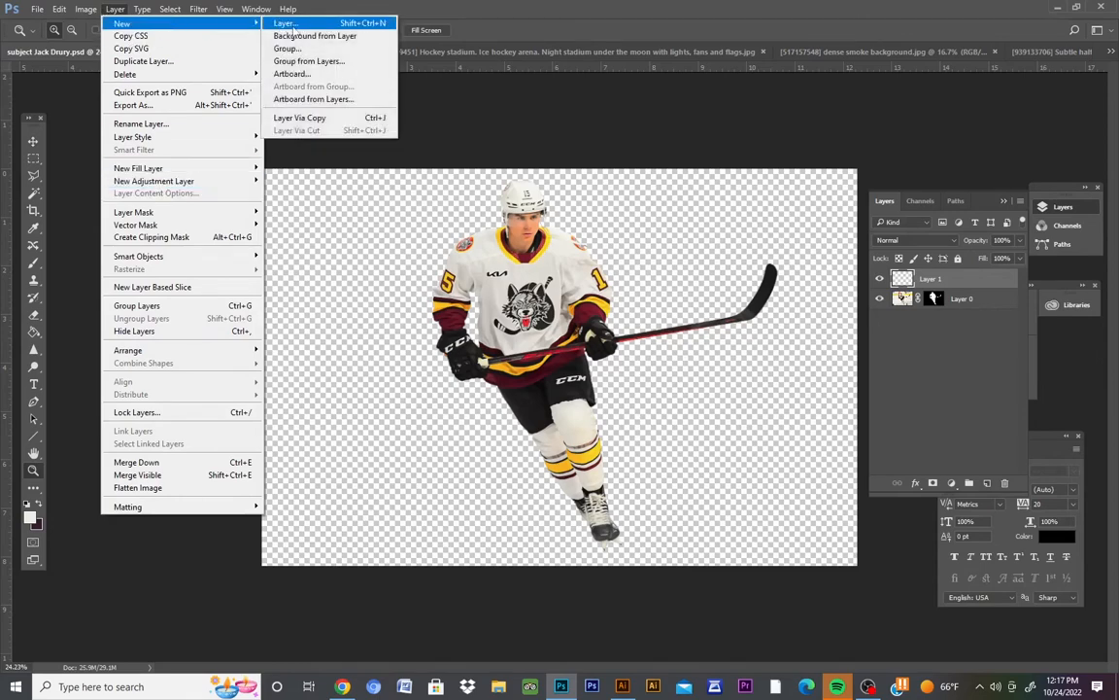
left_click(930, 380)
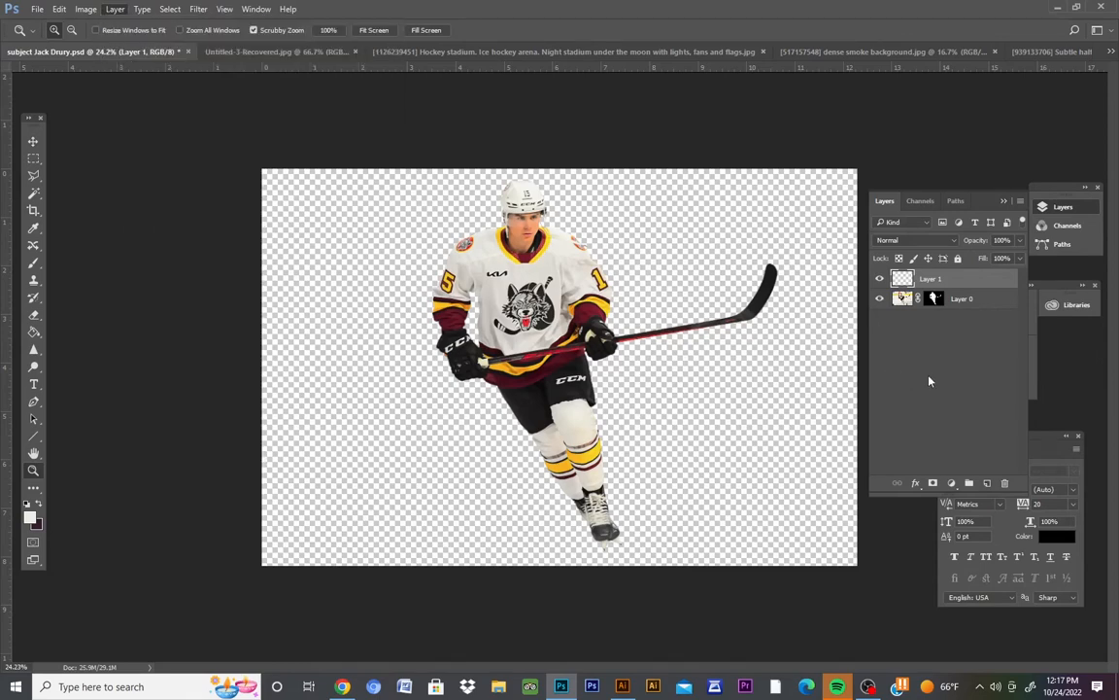
Hide the player layer briefly to inspect the new layer's contents, and show the player again
left_click(904, 281)
left_click(881, 300)
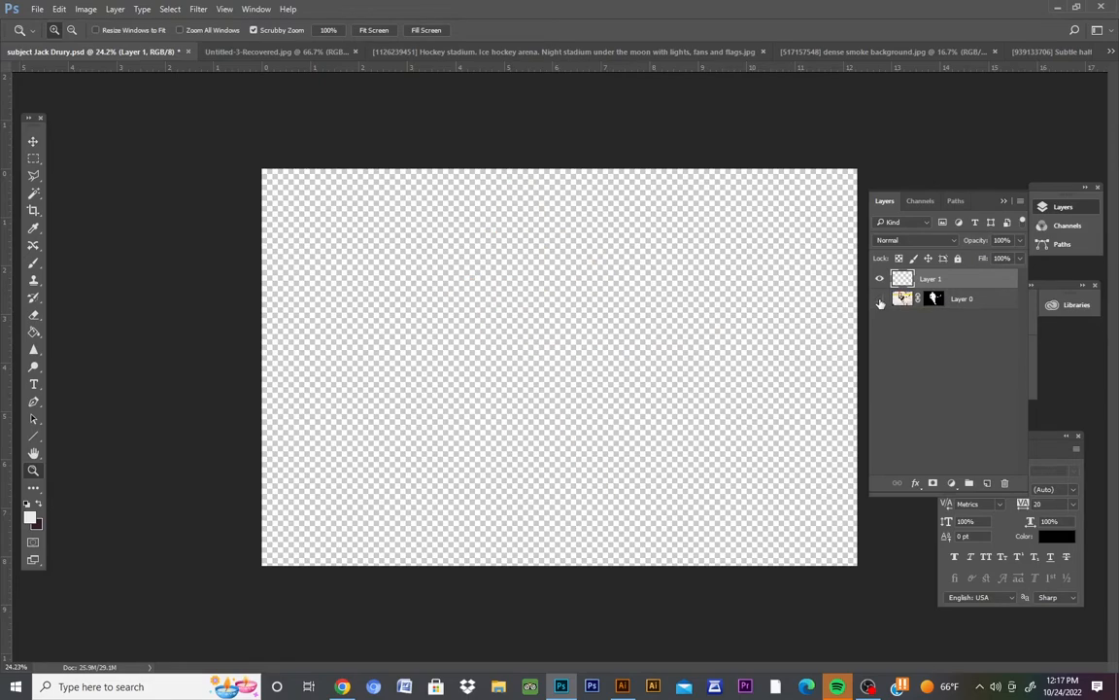
left_click(881, 300)
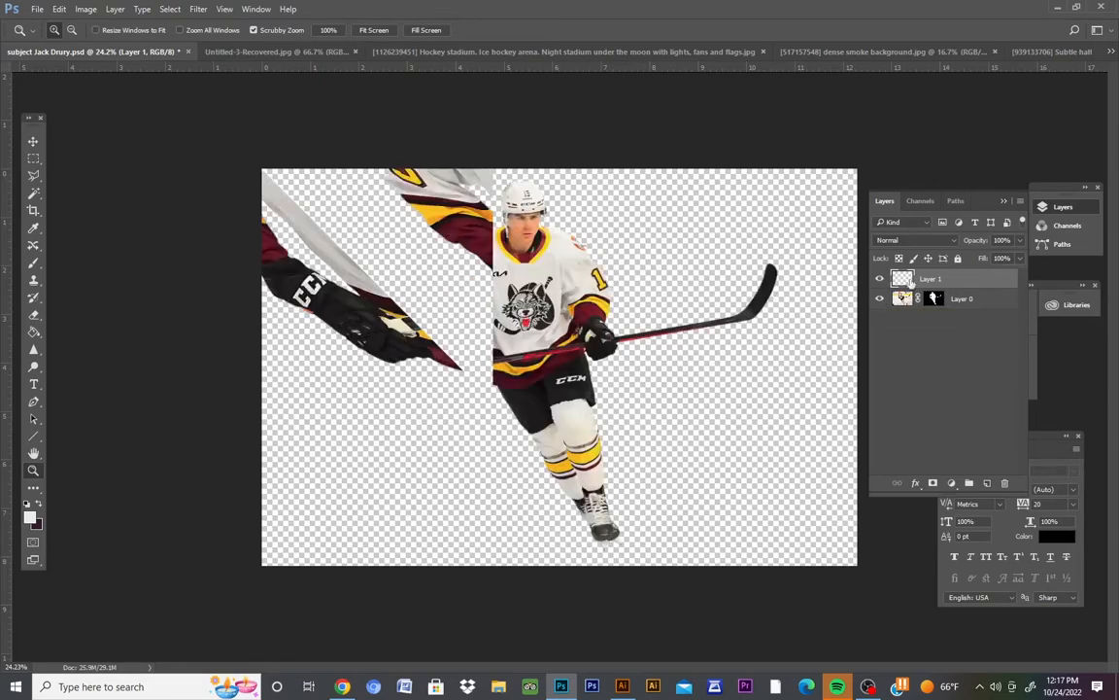
left_click_drag(694, 308, 719, 317)
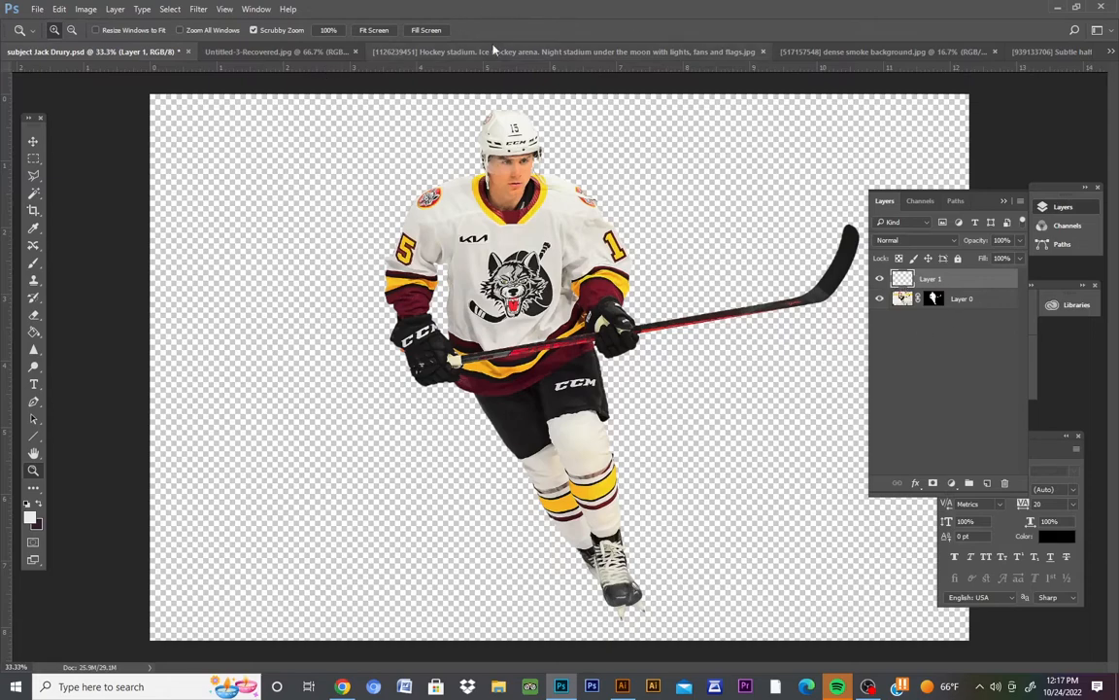
Select the entire hockey stadium image with the Rectangular Marquee tool and copy it
left_click(276, 51)
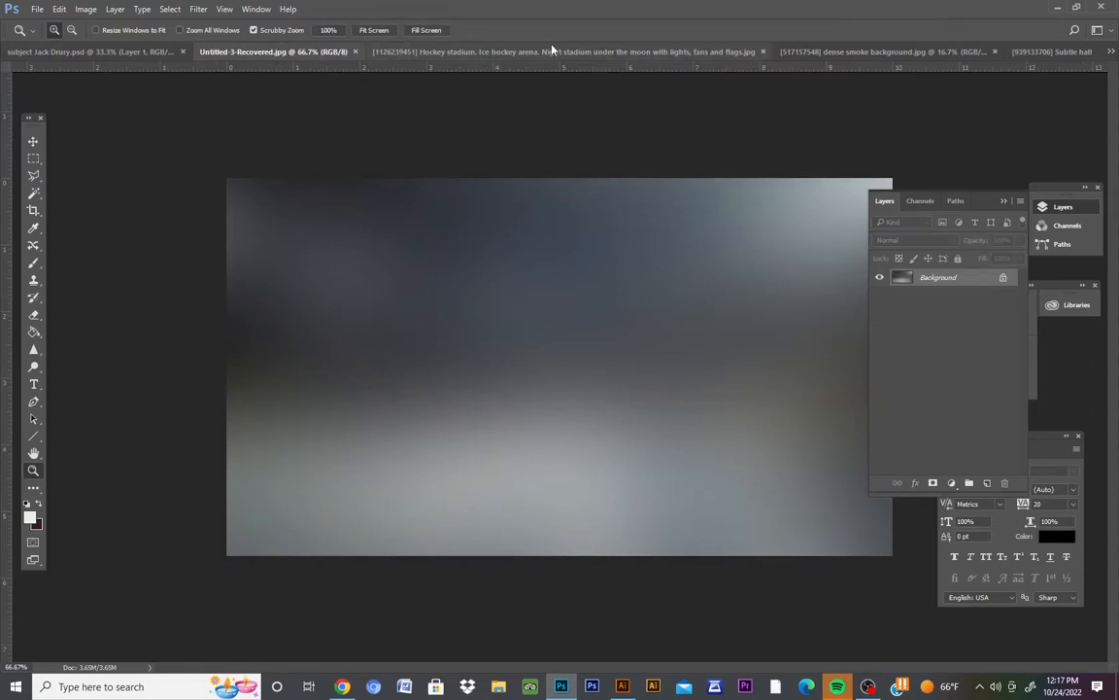
left_click(495, 49)
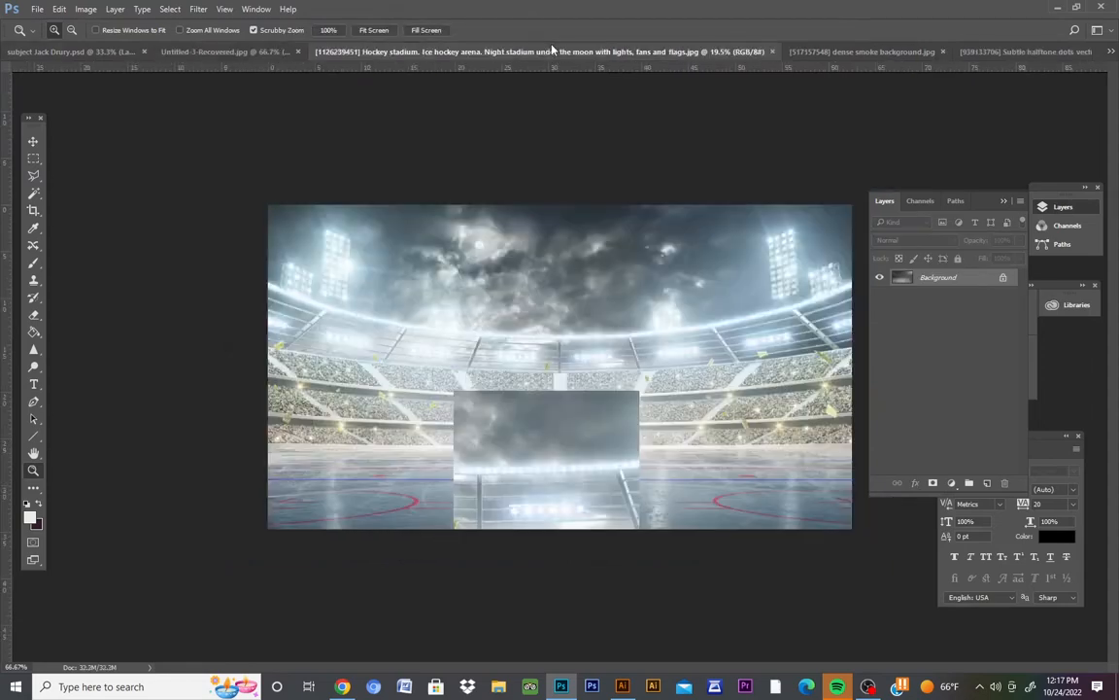
left_click(33, 157)
left_click_drag(268, 204, 869, 549)
left_click(60, 9)
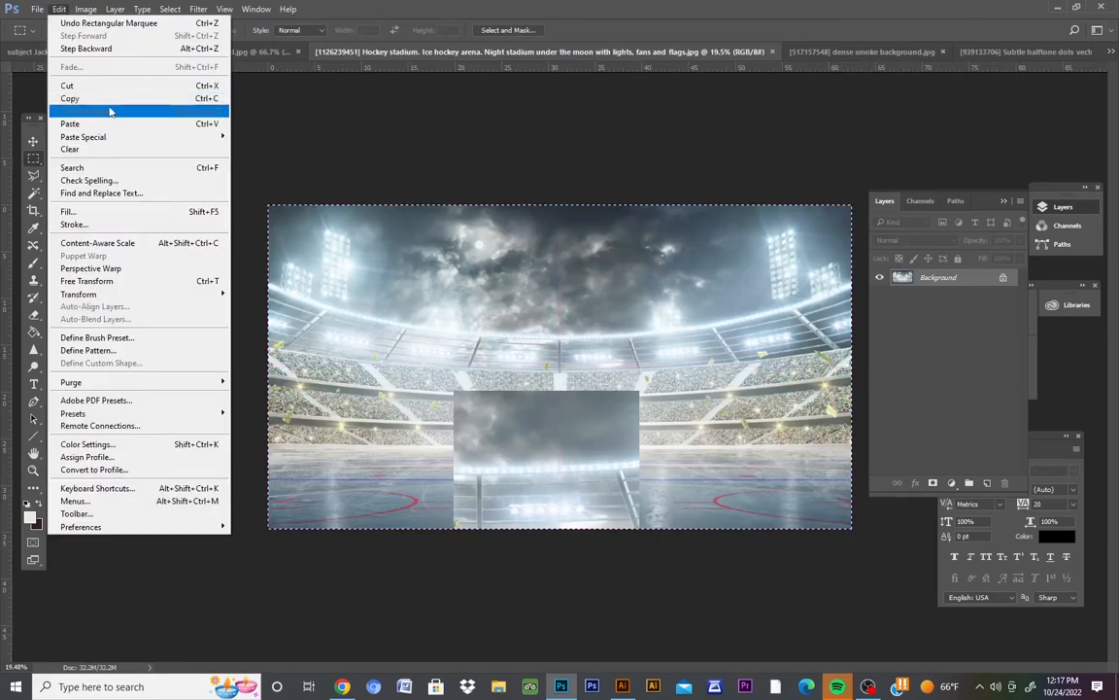
left_click(97, 98)
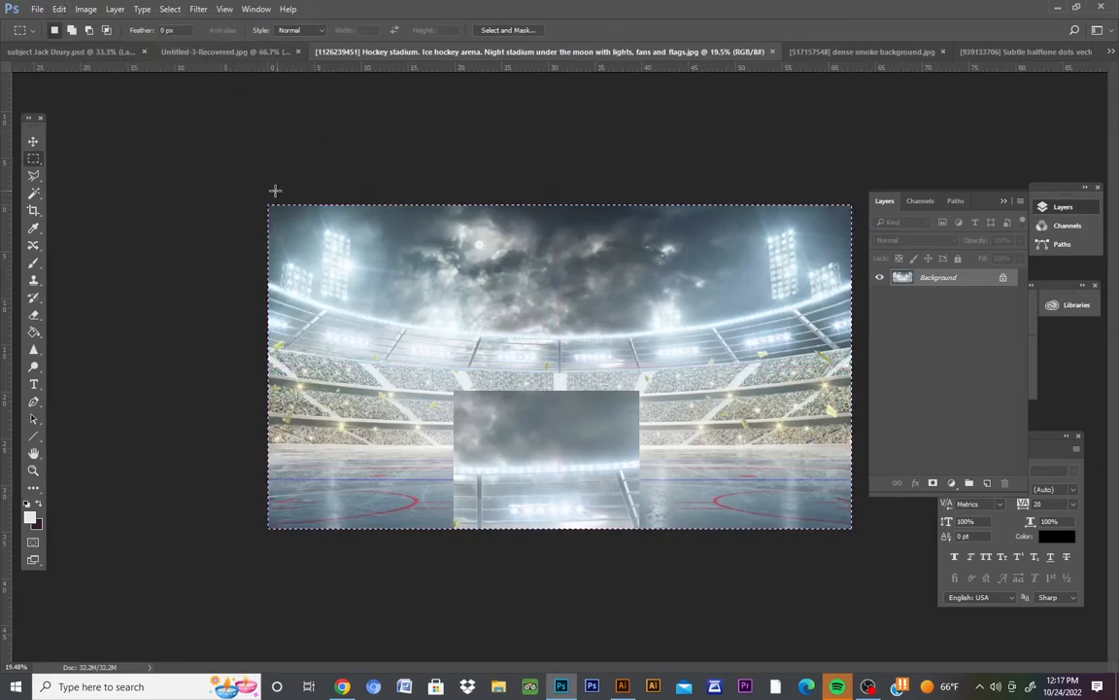
right_click(34, 161)
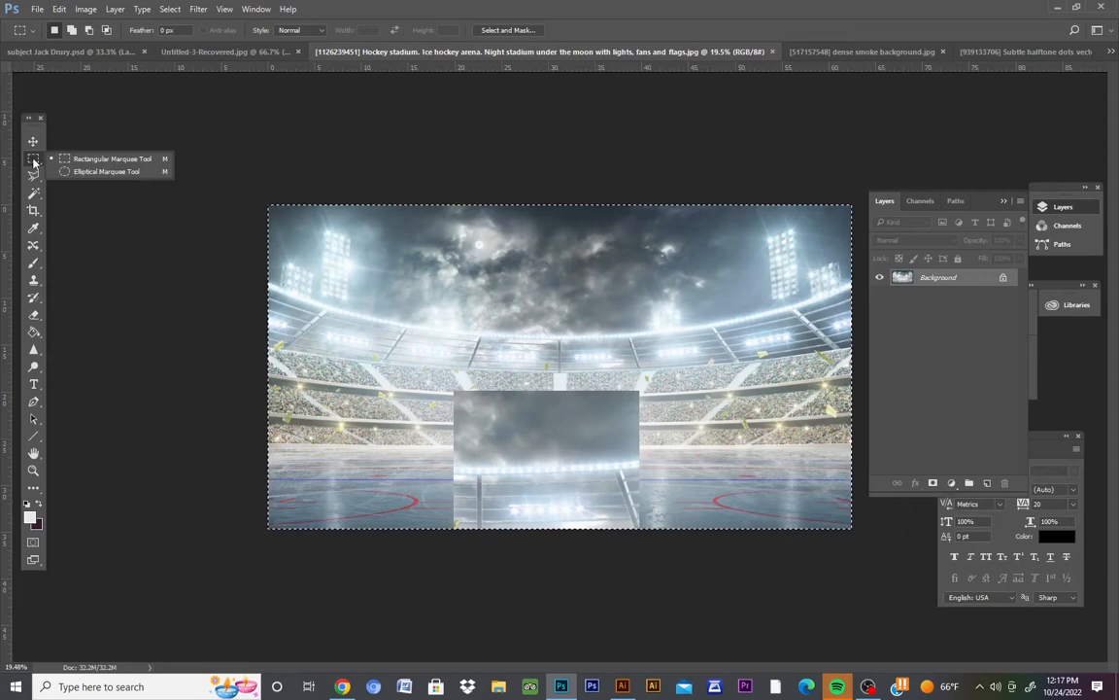
left_click(82, 144)
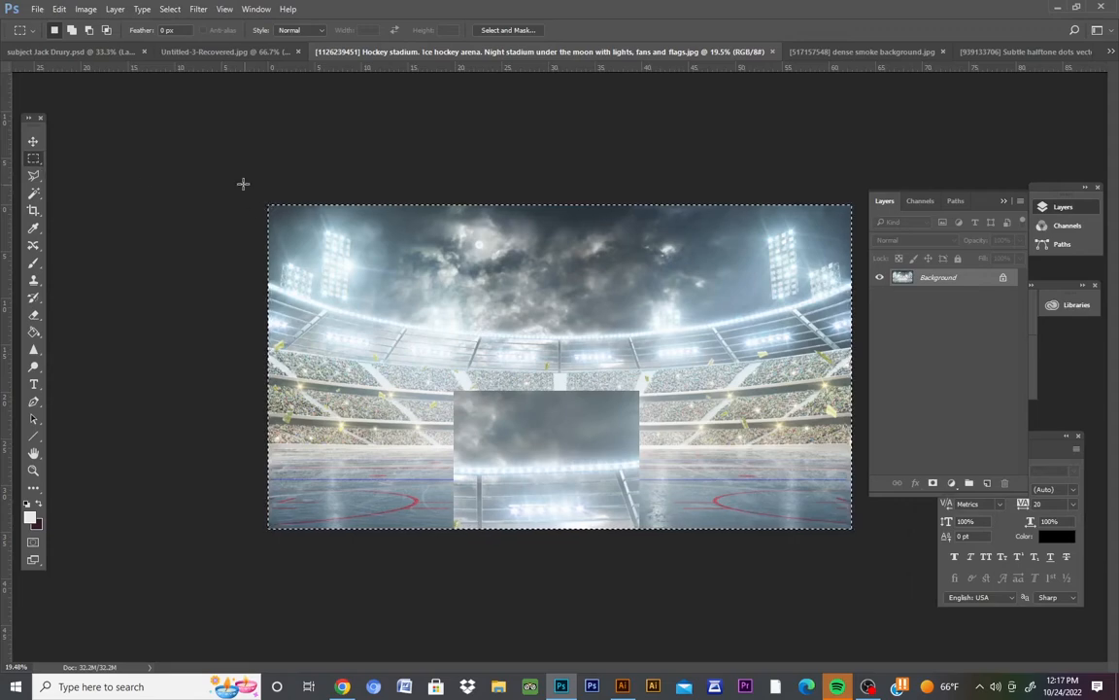
left_click(60, 10)
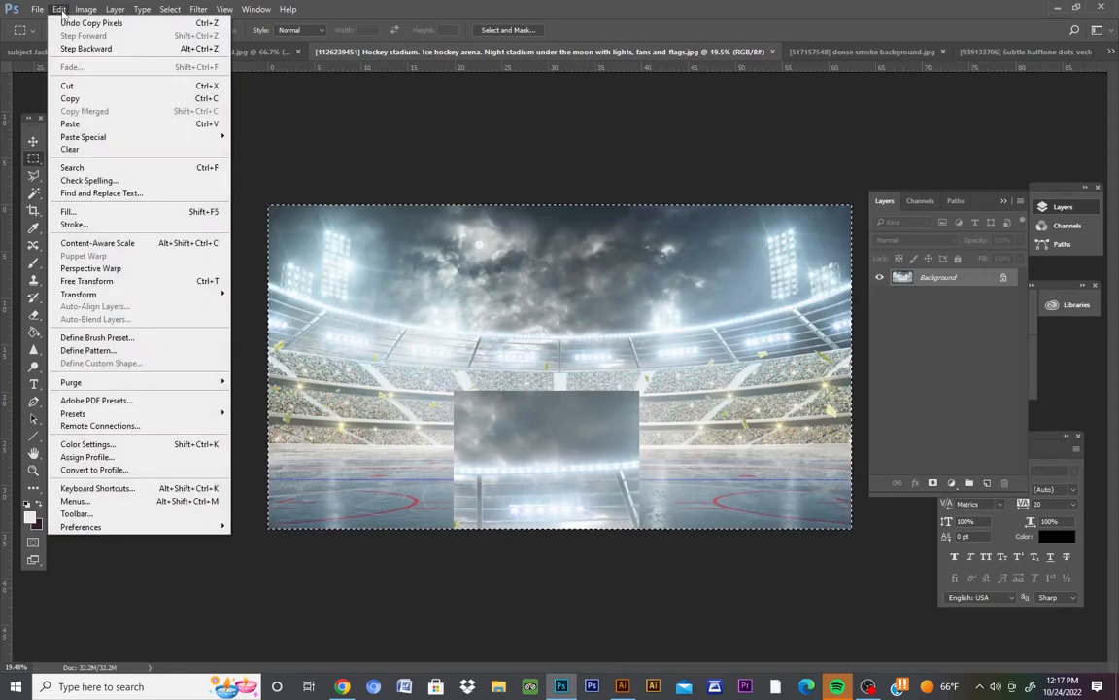
left_click(100, 99)
Return to the cut-out player document and paste the copied hockey stadium image in place on the new layer
left_click(101, 51)
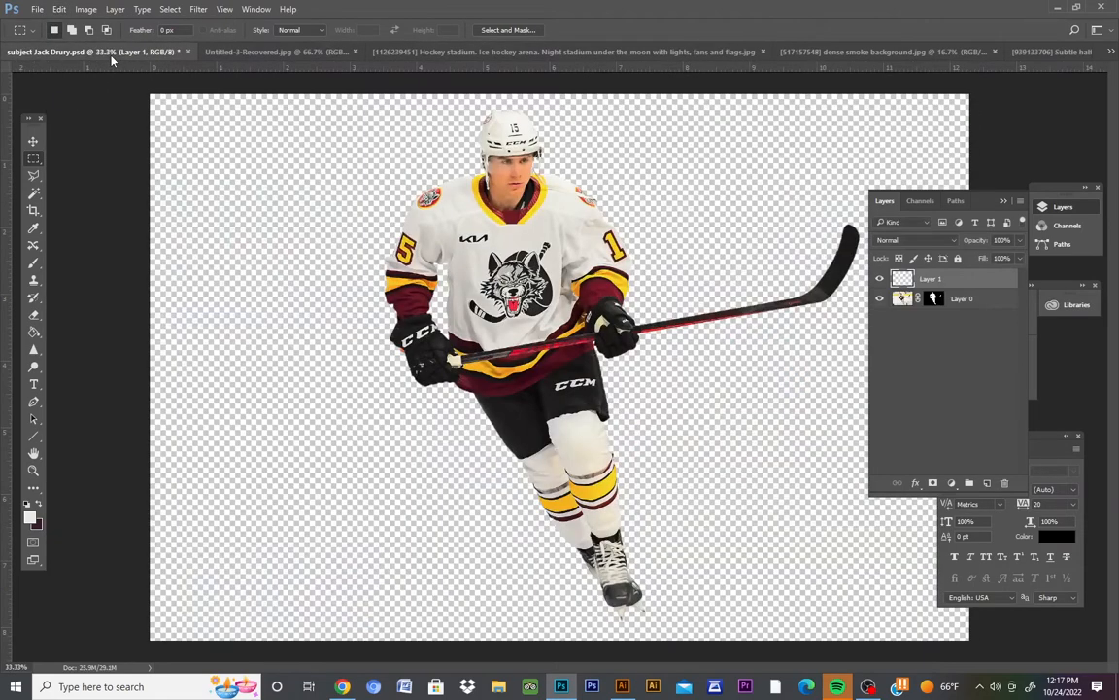
left_click(59, 8)
mouse_move(114, 140)
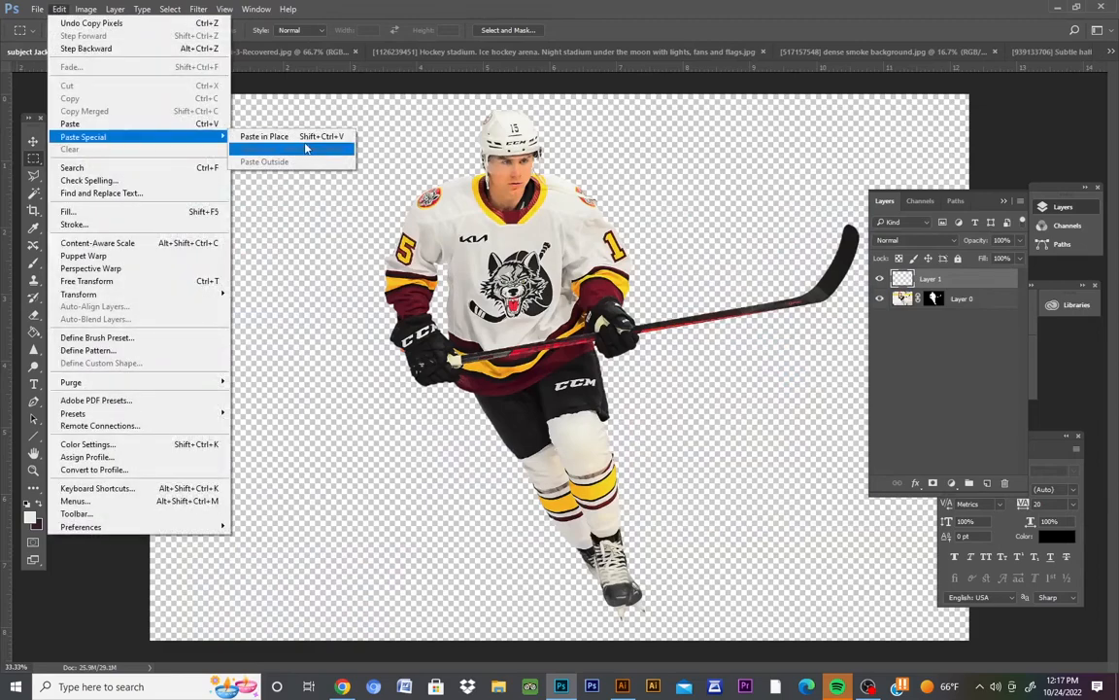
left_click(273, 136)
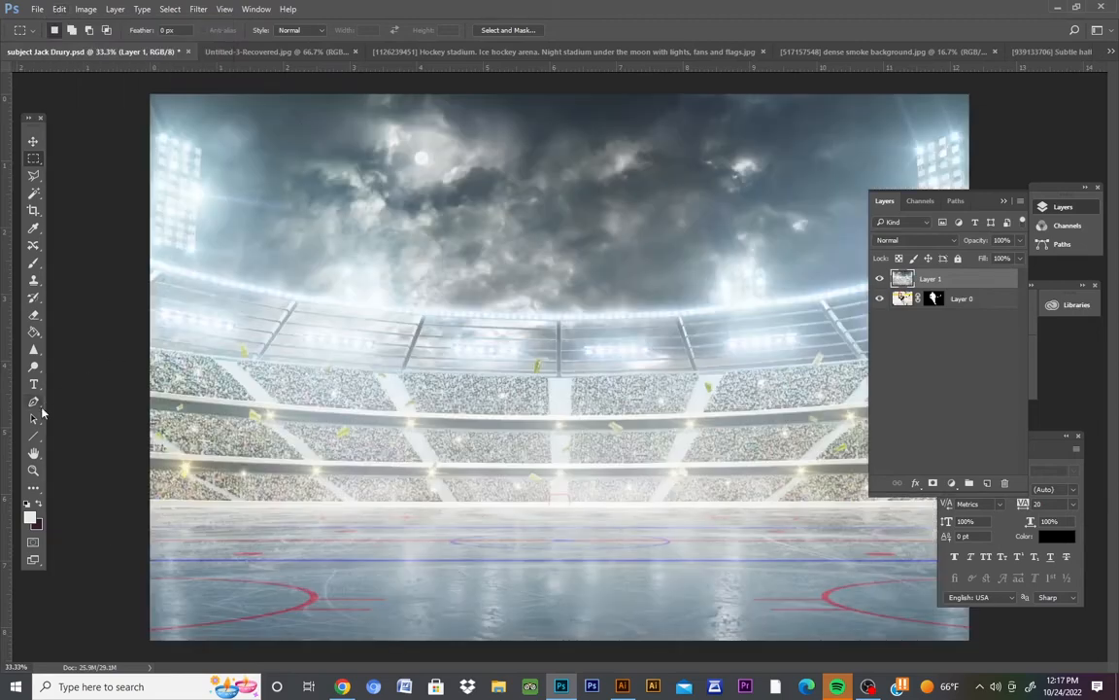
Move the stadium layer beneath the player layer so the player stands in front of the arena
left_click(34, 472)
left_click_drag(368, 417, 312, 429)
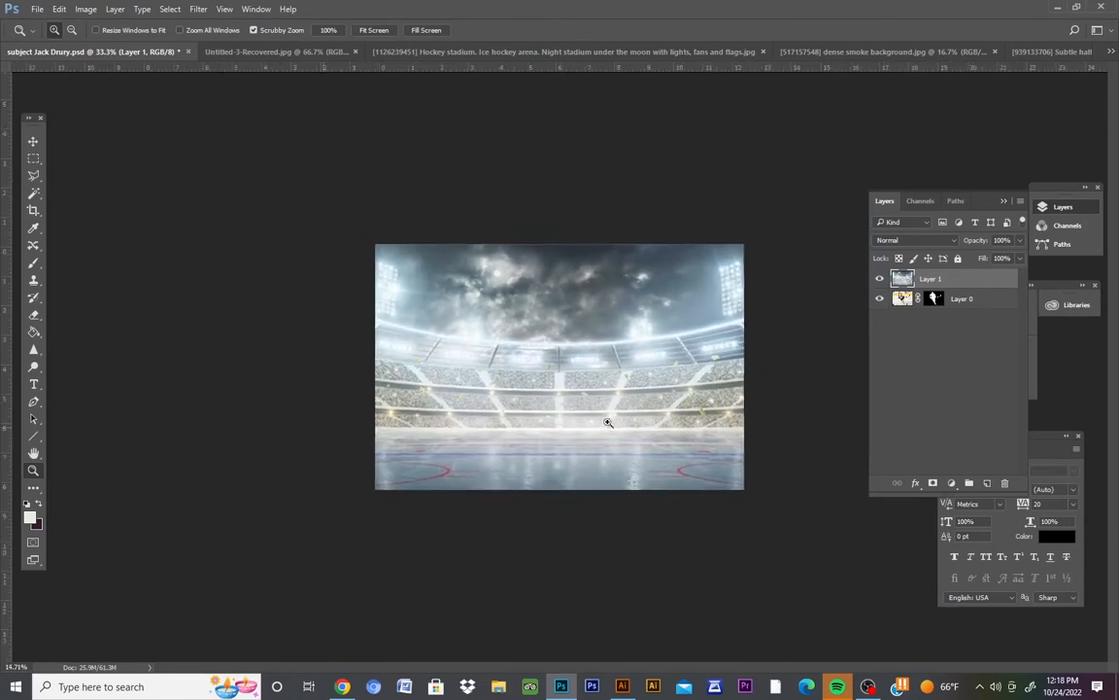
left_click(661, 418)
left_click_drag(678, 415, 716, 412)
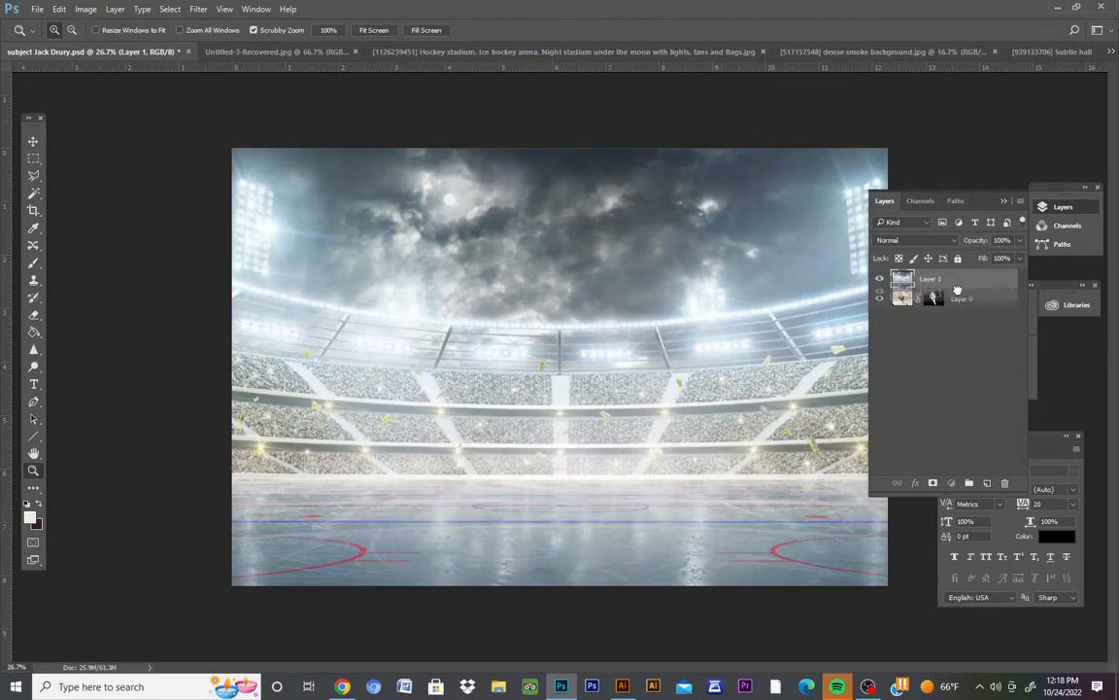
left_click_drag(956, 299, 955, 309)
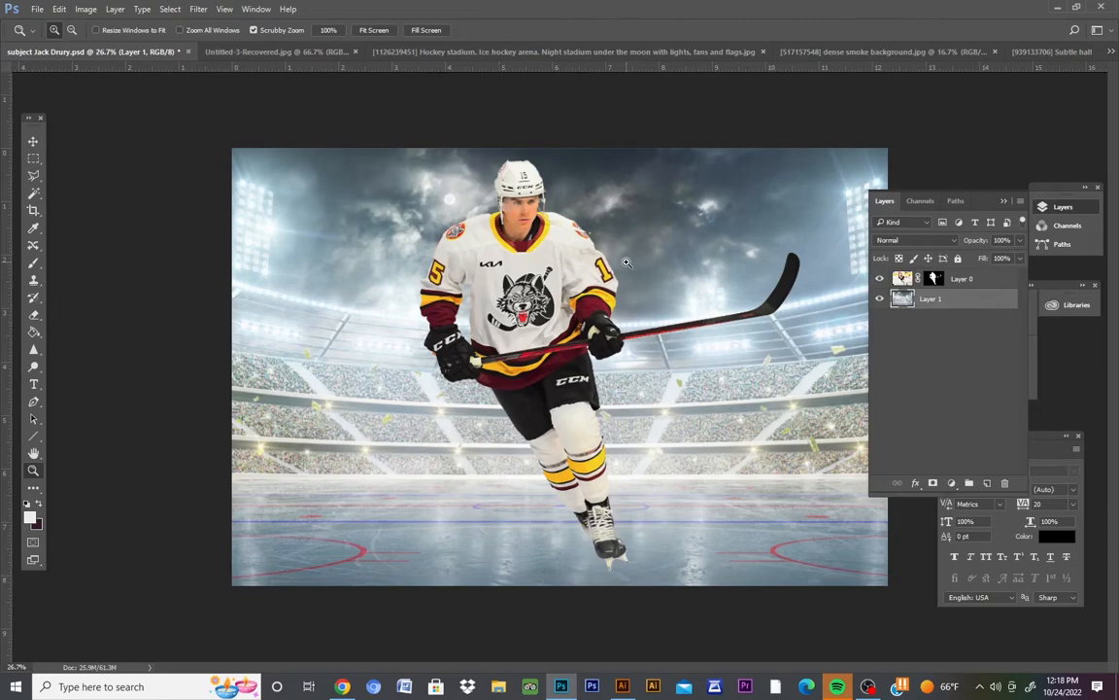
Rename the stadium layer as "background base"
double_click(934, 301)
key("BackSpace")
type("background base")
key("Return")
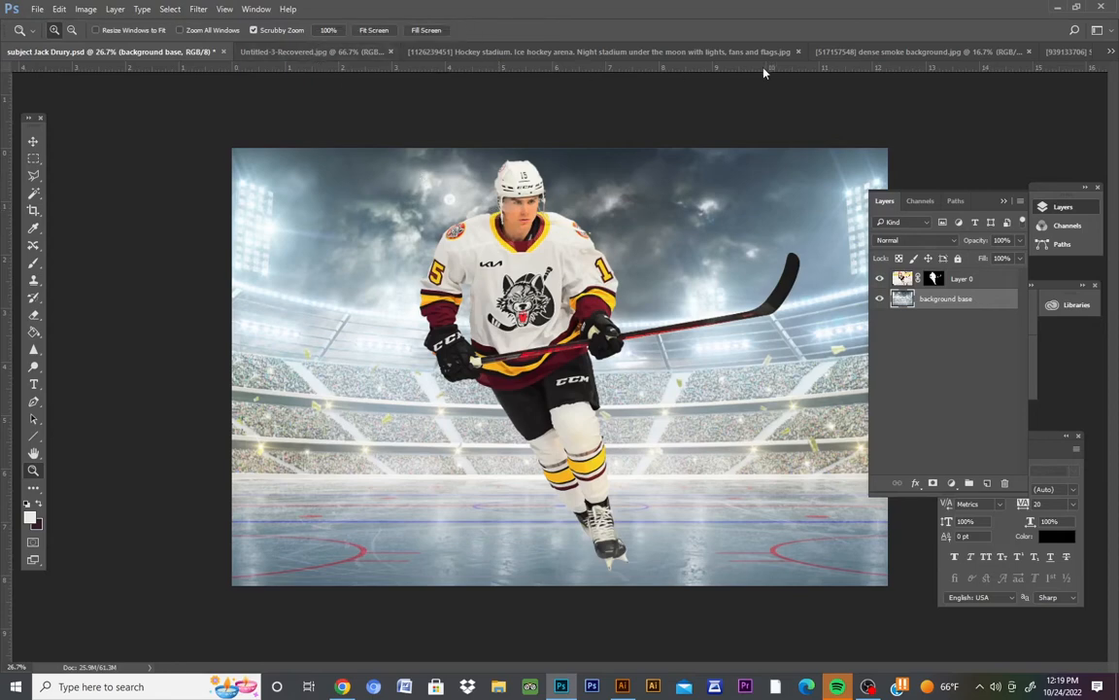
Select the entire dense smoke background image with the Rectangular Marquee tool and copy it
left_click(861, 56)
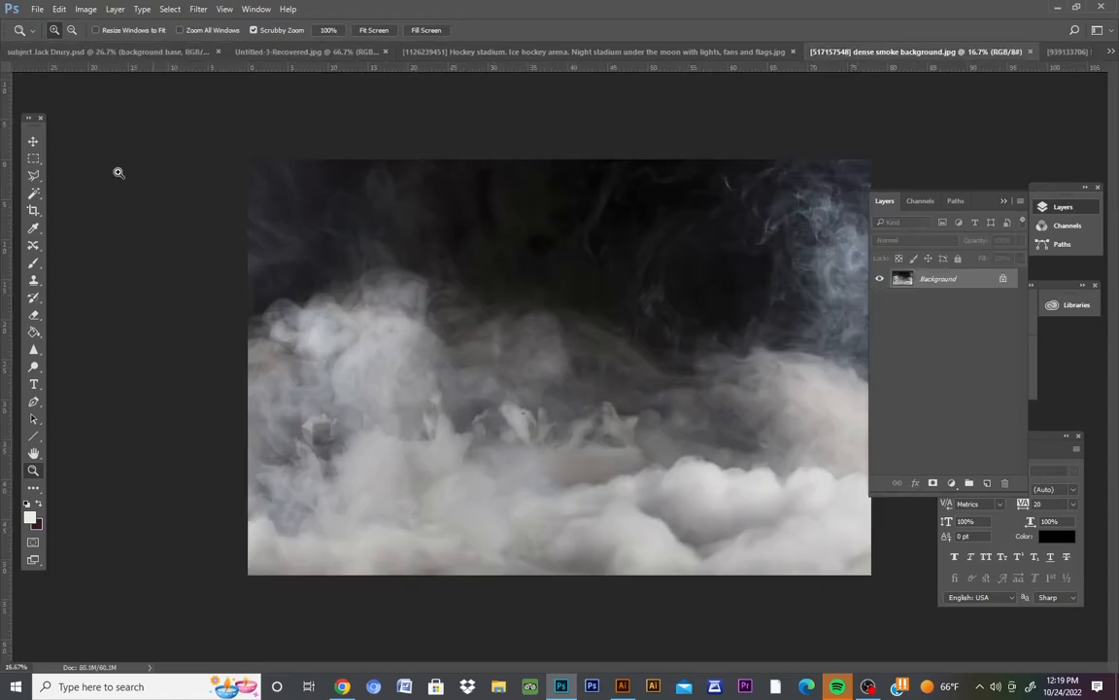
left_click(33, 158)
left_click_drag(249, 160, 880, 597)
key("ctrl+semicolon")
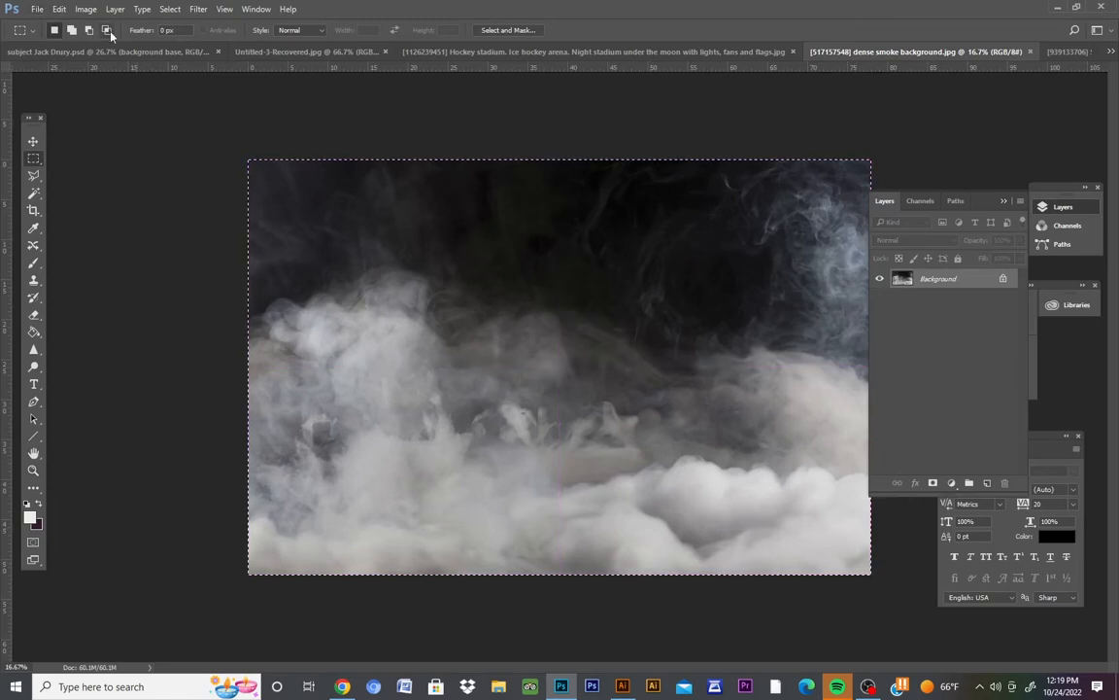
left_click(59, 9)
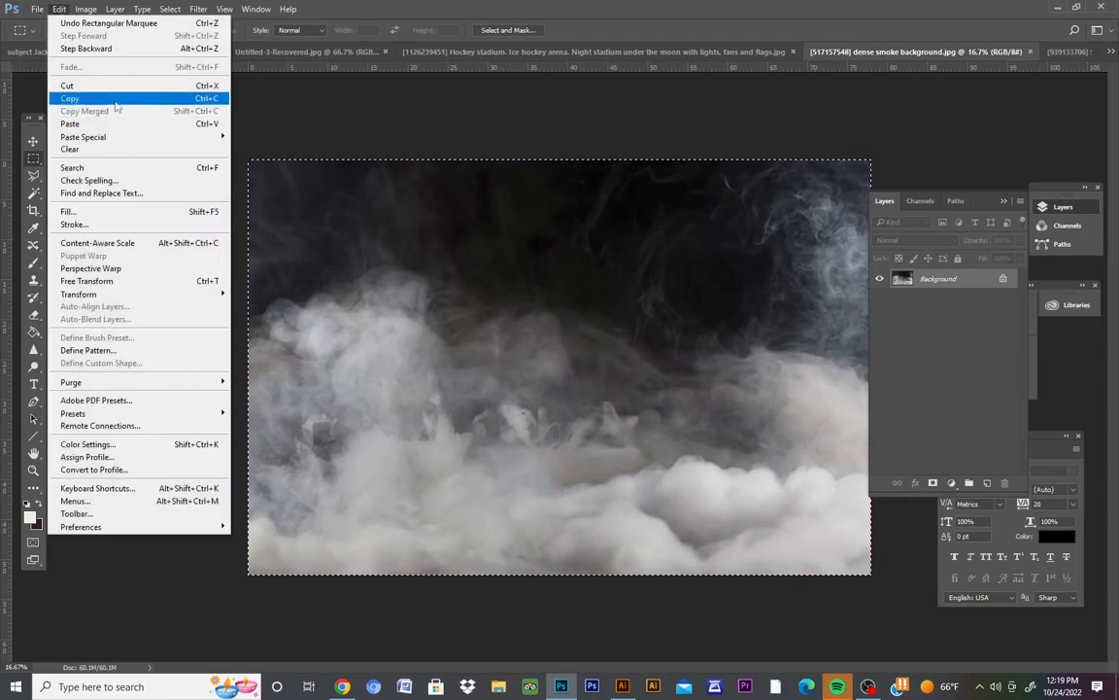
left_click(114, 101)
Paste the copied smoke in place above the player layer in the player document
left_click(106, 49)
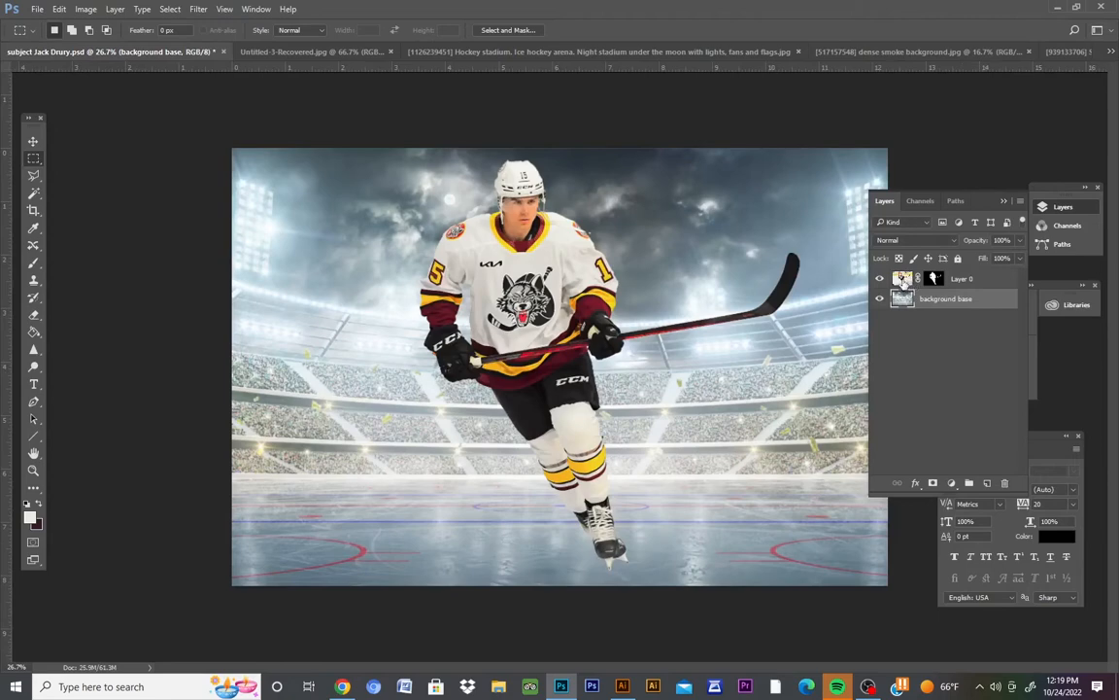
left_click(903, 280)
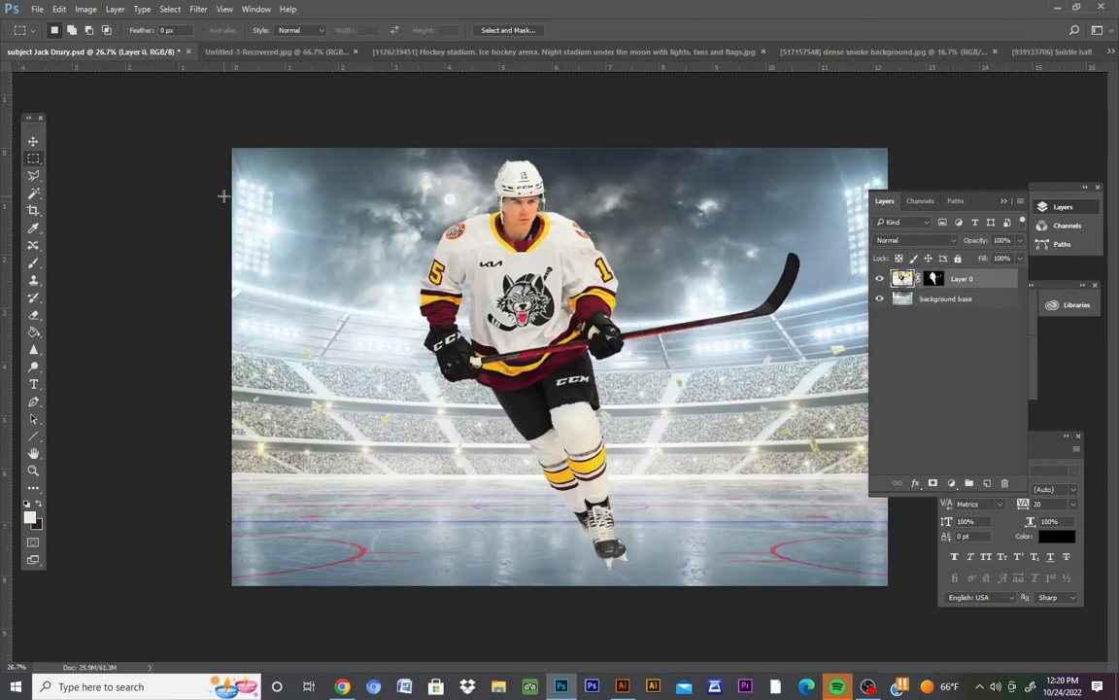
left_click(59, 9)
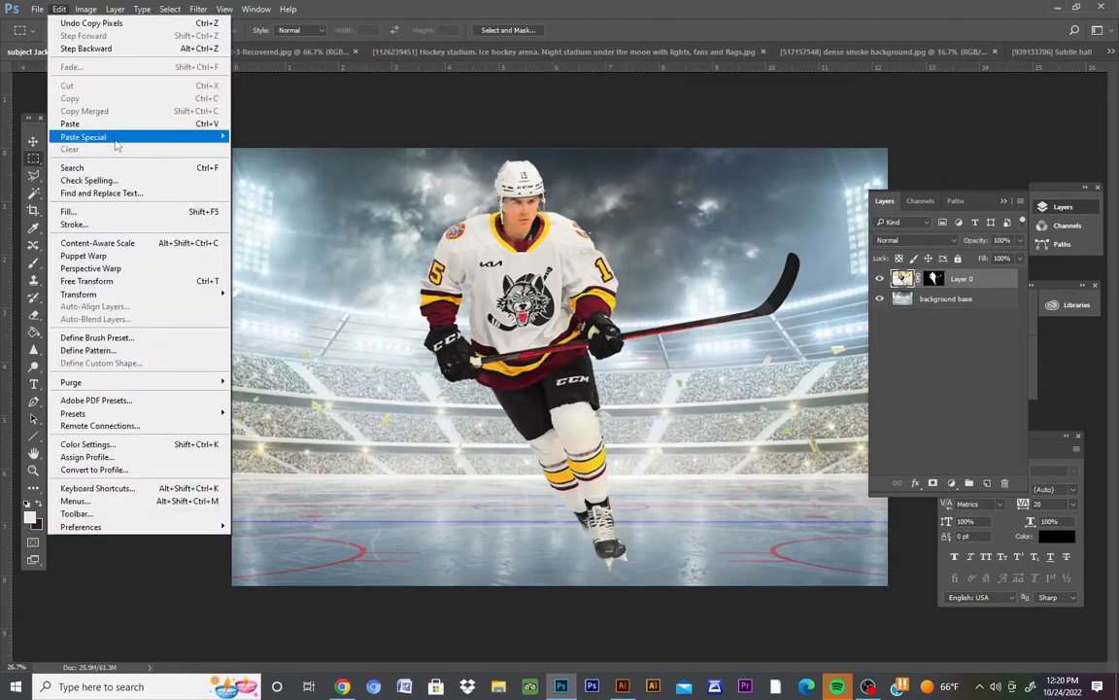
mouse_move(107, 134)
left_click(264, 137)
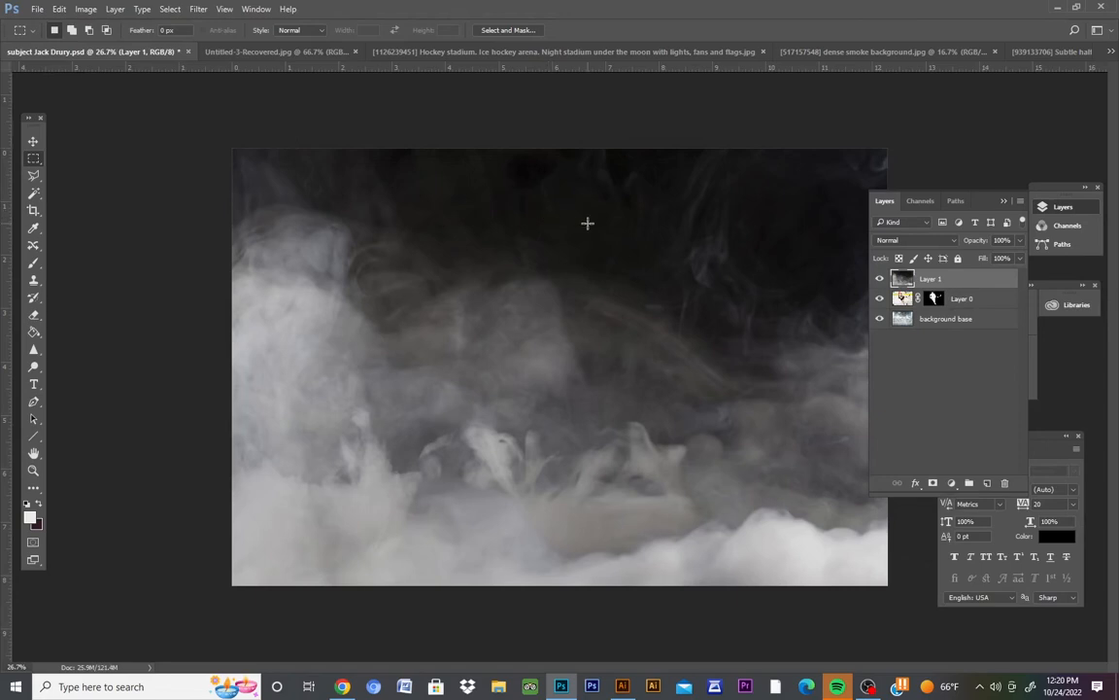
Scale the smoke layer with Free Transform to about 65.7% width and height so it exactly covers the canvas
left_click(60, 8)
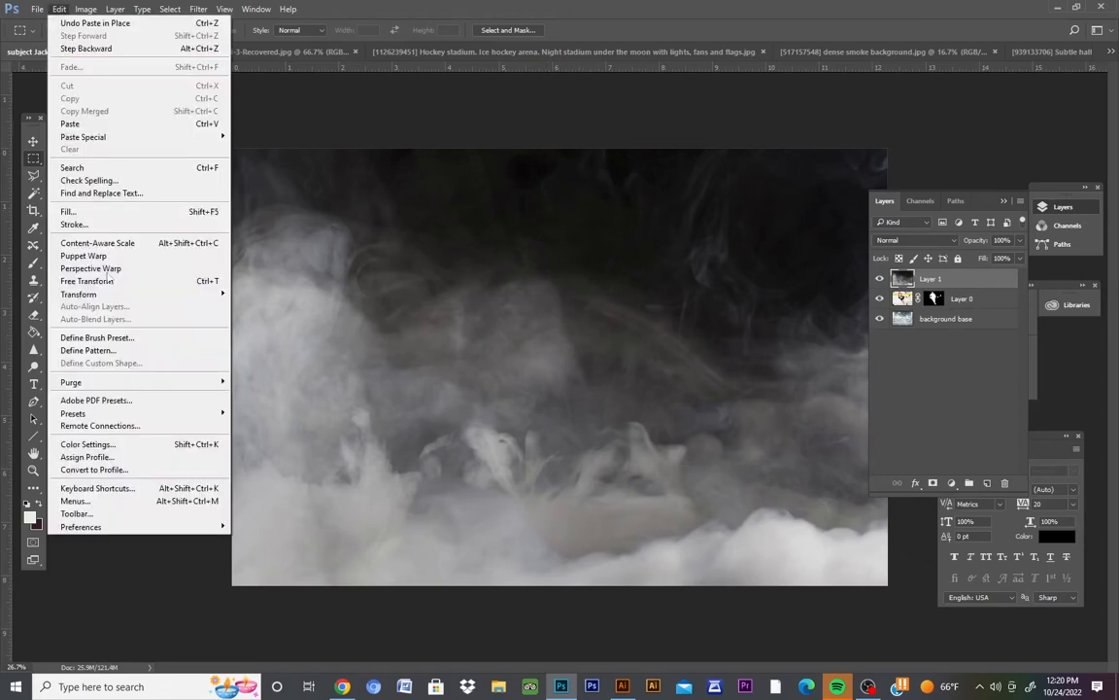
left_click(102, 282)
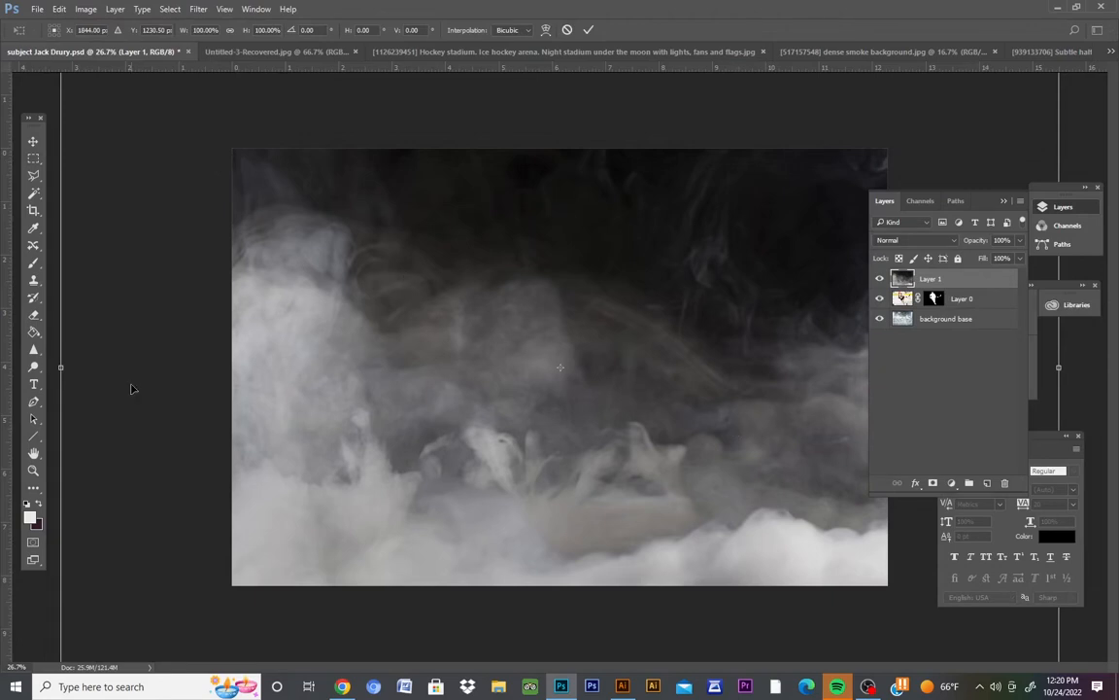
left_click_drag(60, 367, 215, 381)
left_click_drag(487, 305, 483, 405)
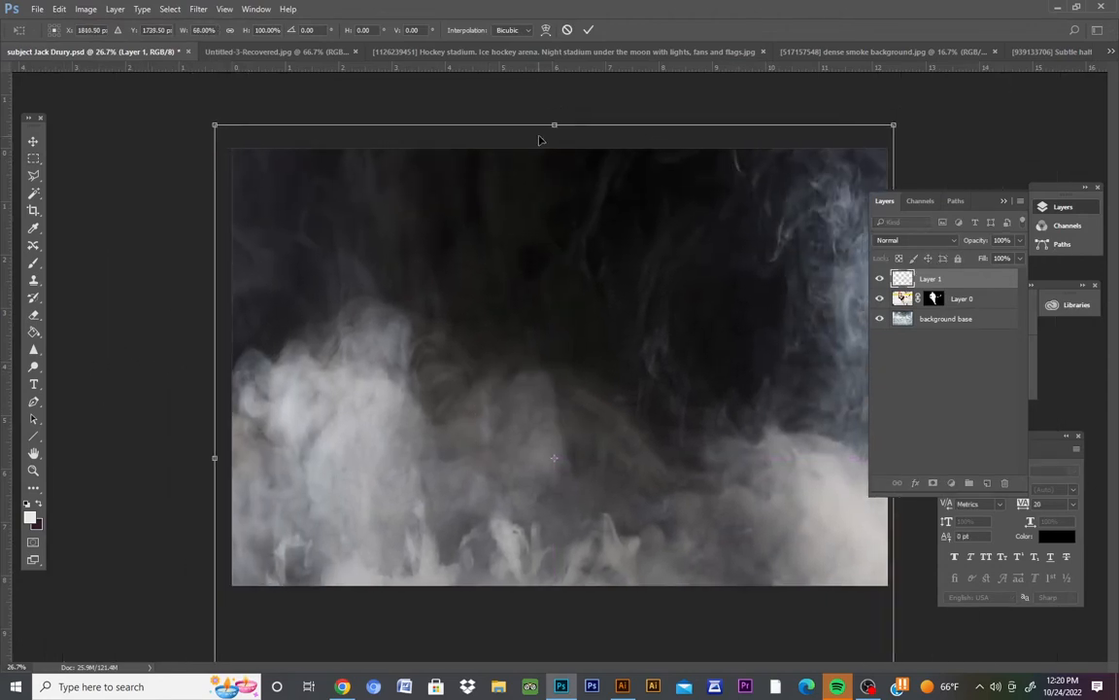
mouse_move(556, 127)
left_mouse_down()
mouse_move(556, 337)
mouse_move(549, 138)
left_mouse_up()
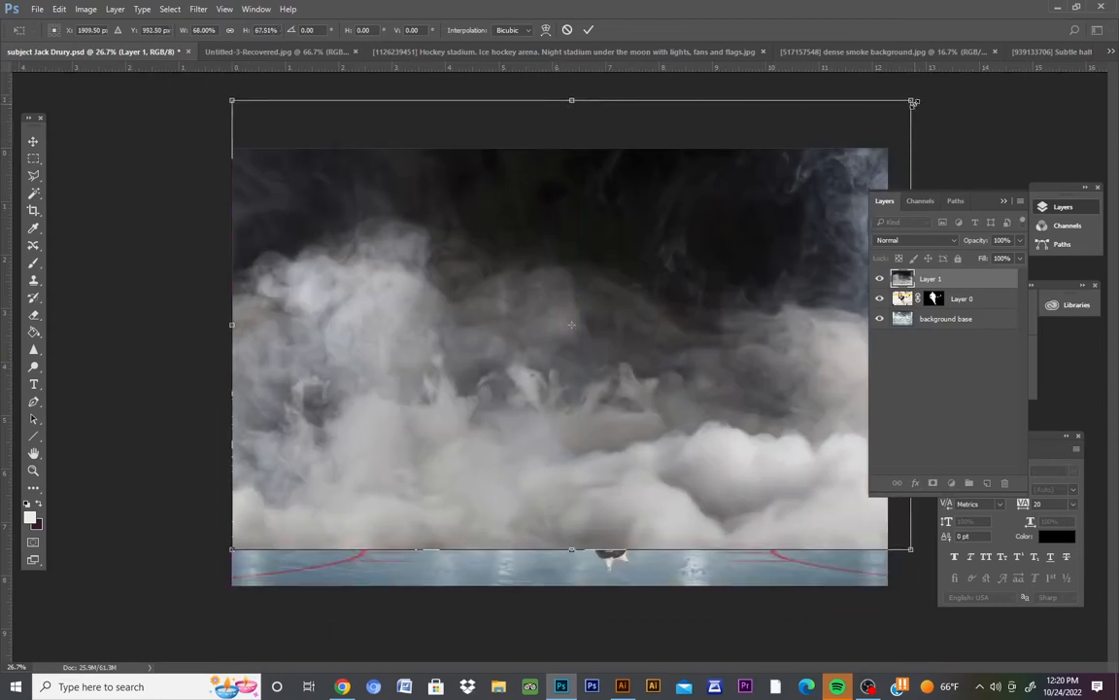
left_click_drag(911, 101, 879, 121)
left_click_drag(787, 185, 787, 197)
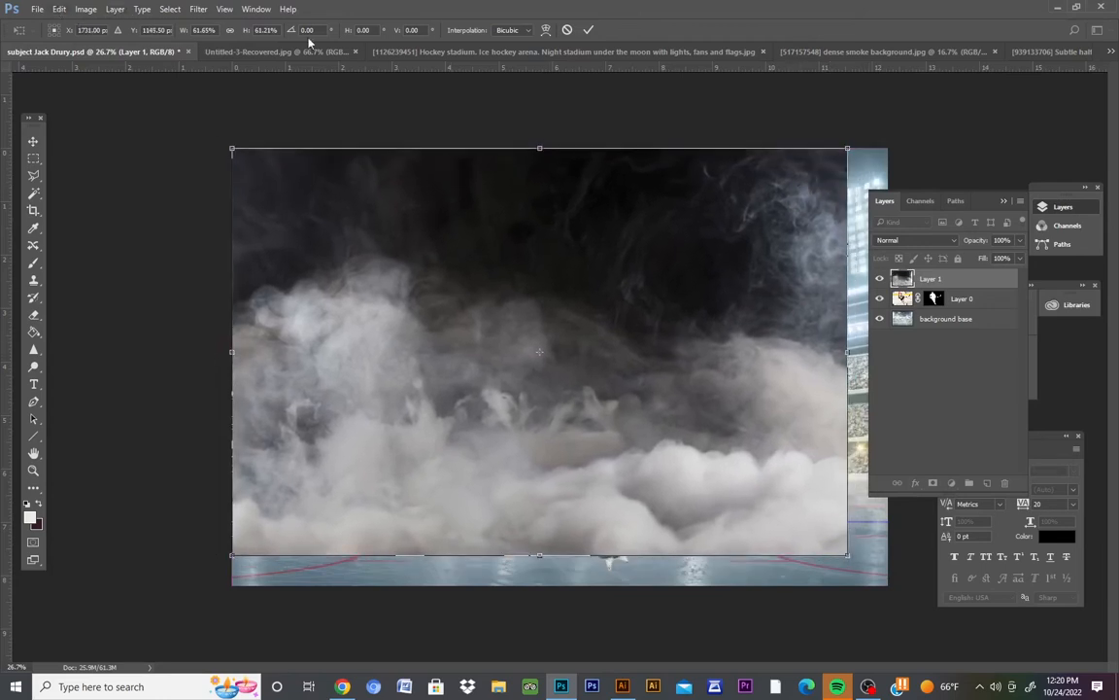
left_click(58, 8)
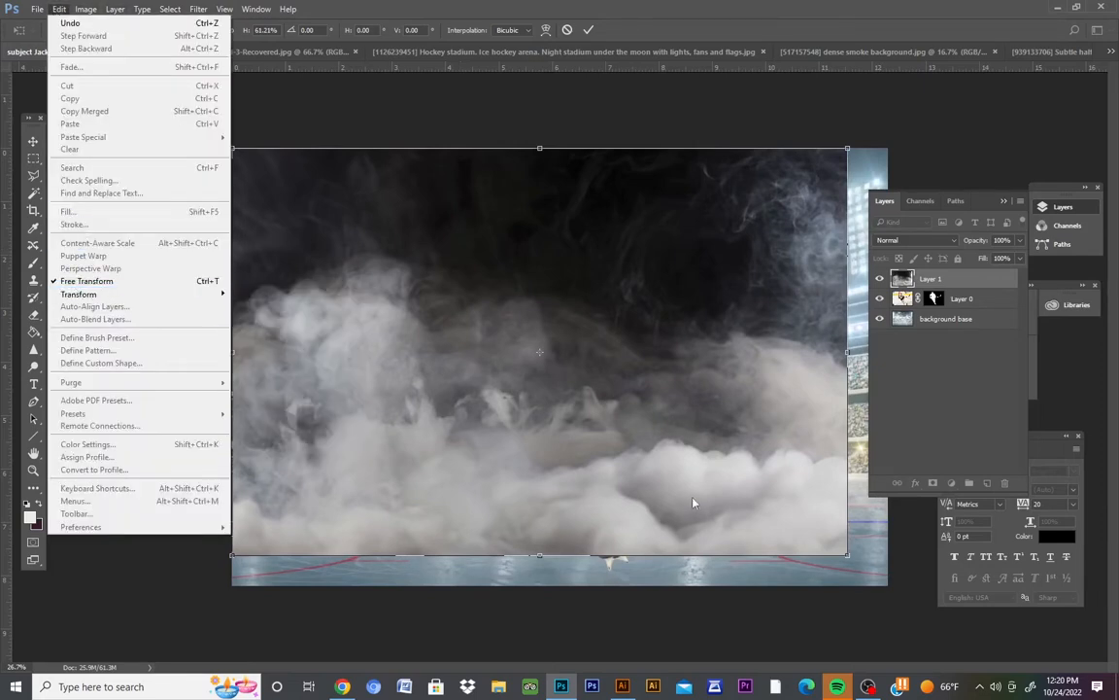
left_click(851, 558)
left_click_drag(852, 558, 887, 584)
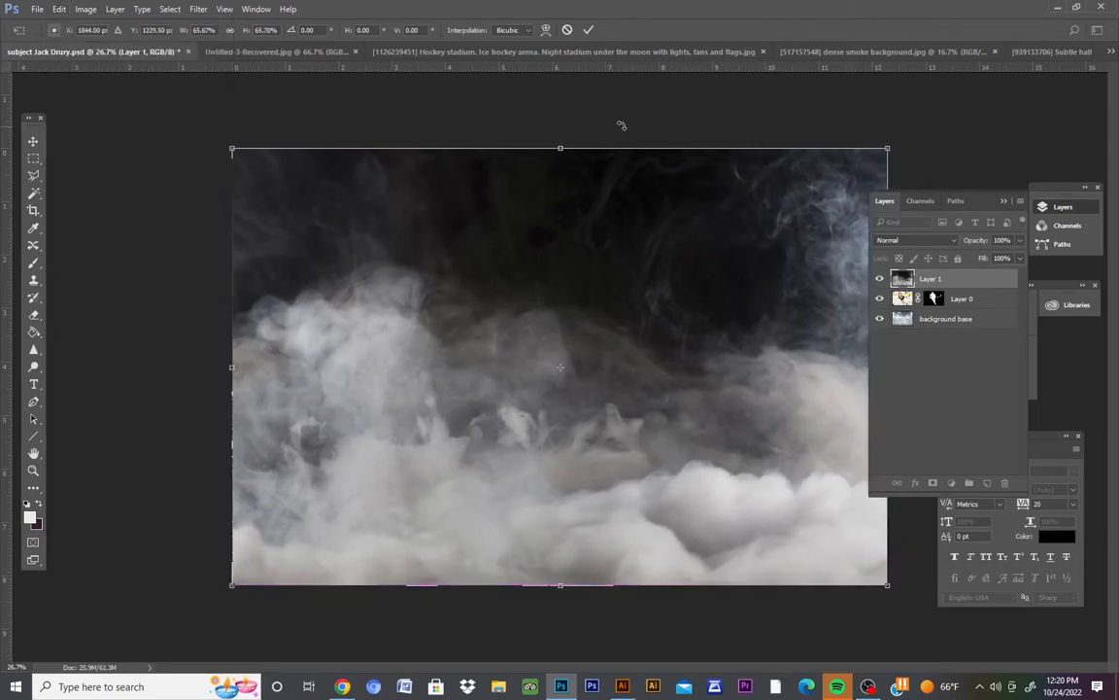
left_click(589, 29)
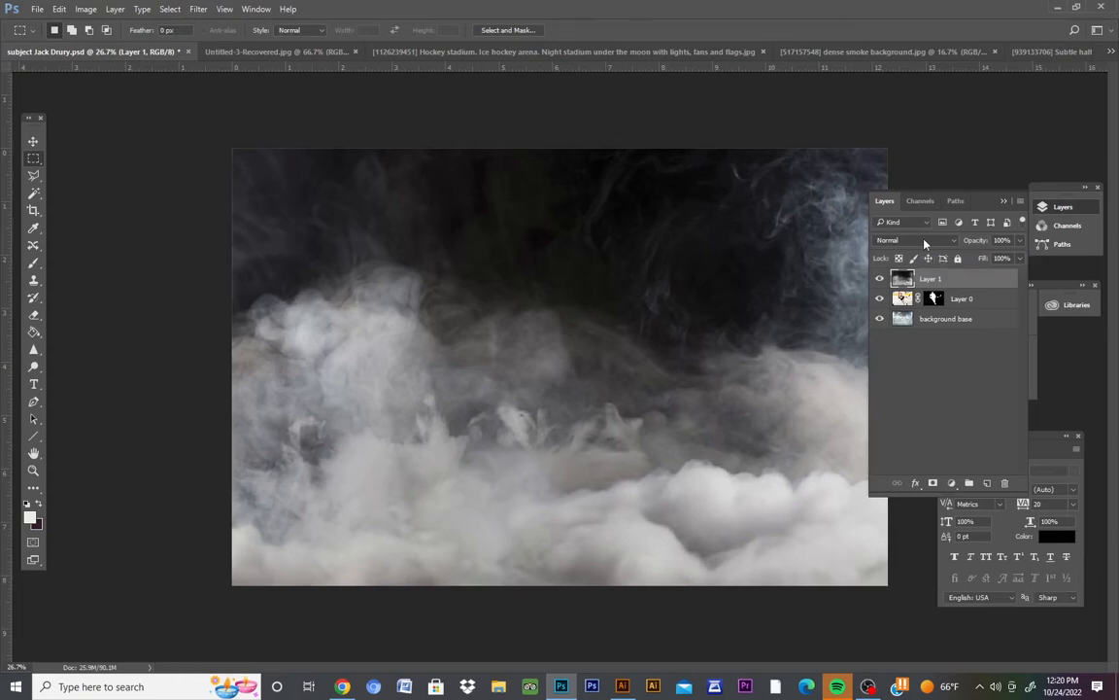
Try the Screen, Multiply and Overlay blend modes on the smoke layer
left_click(925, 243)
left_click(925, 243)
left_click(925, 242)
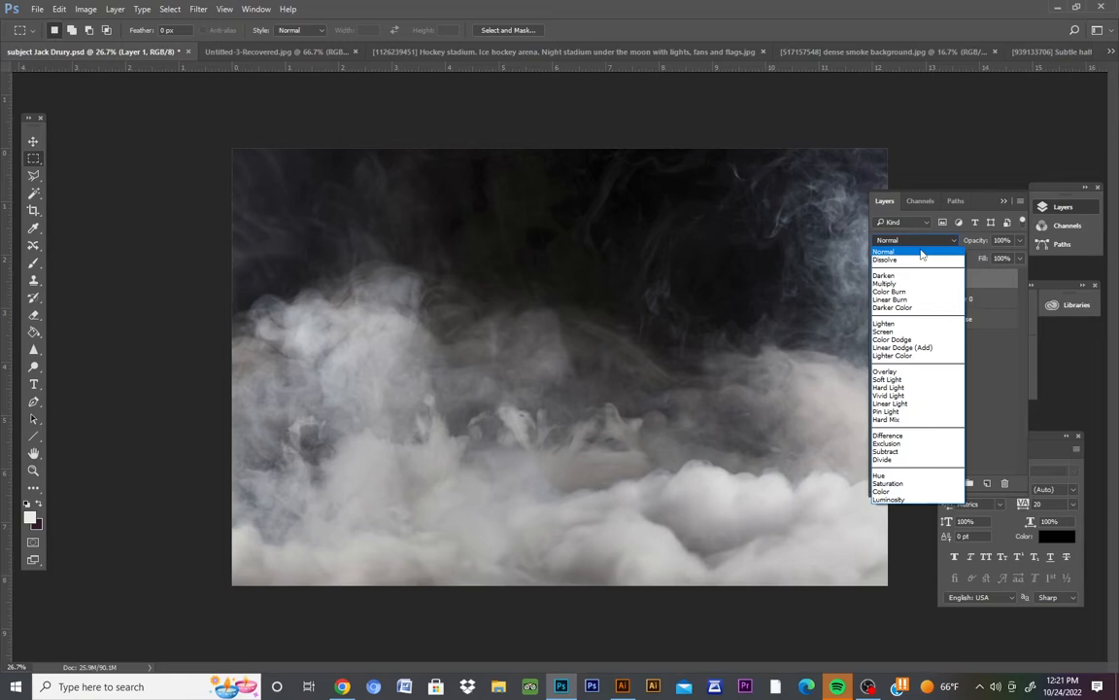
left_click(911, 333)
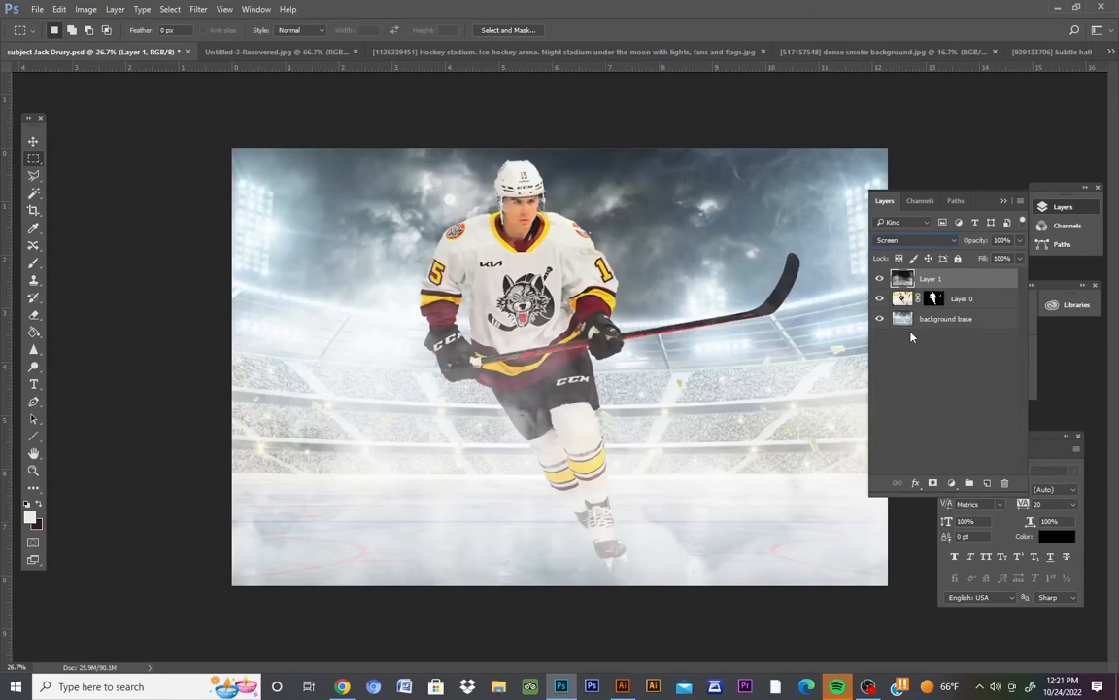
left_click(916, 240)
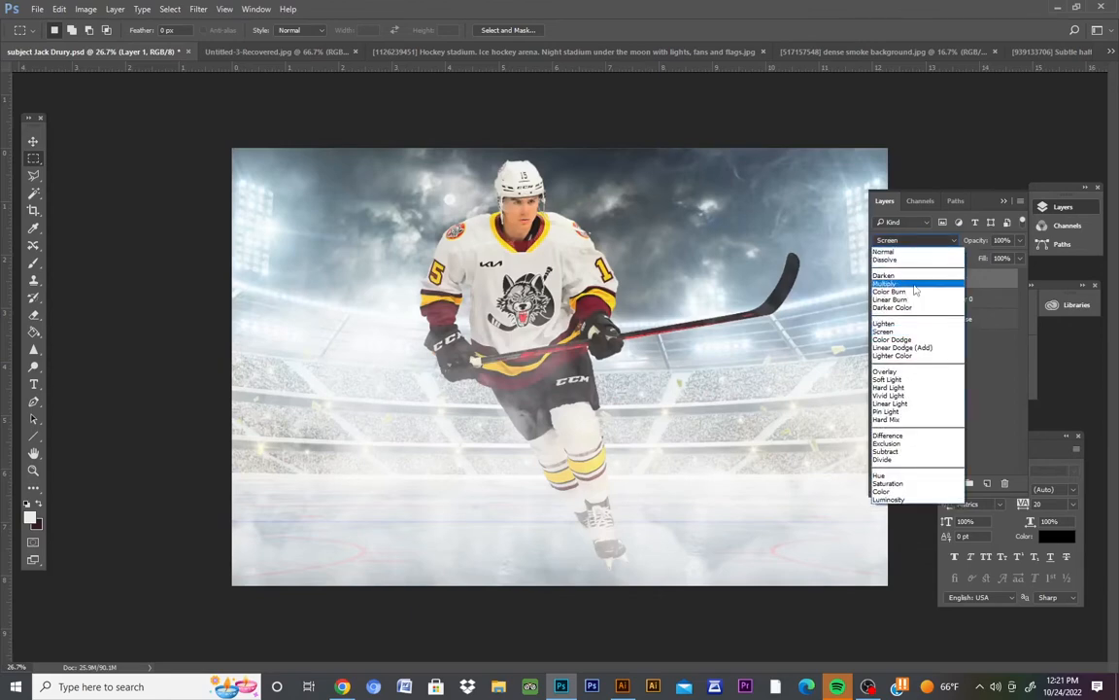
left_click(916, 284)
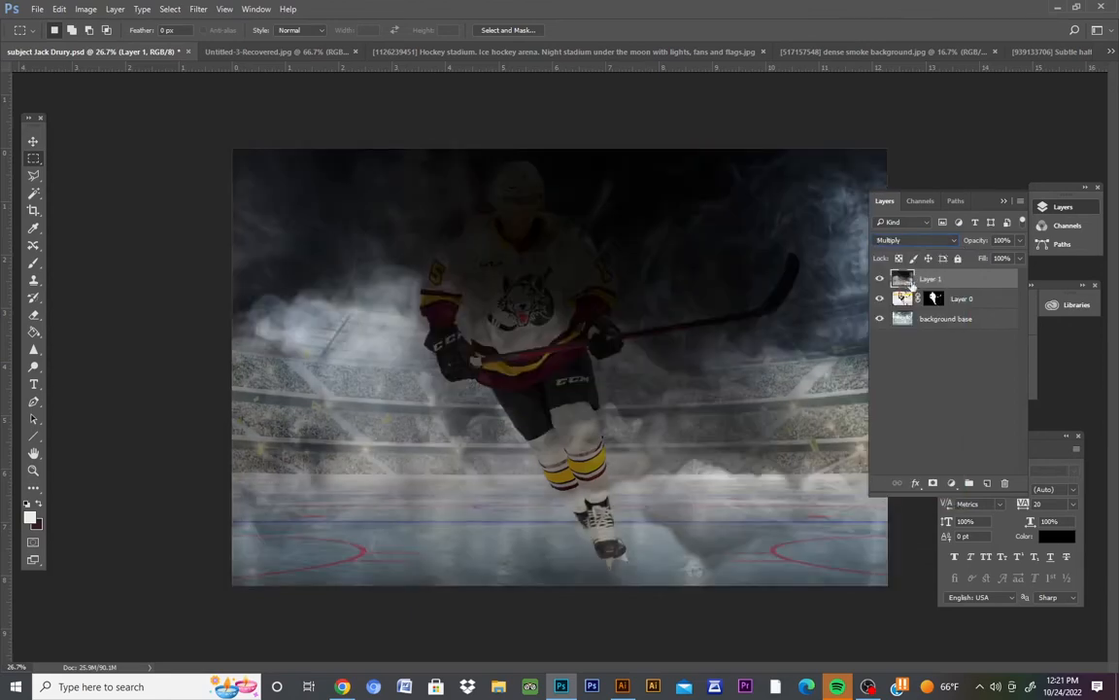
left_click(925, 241)
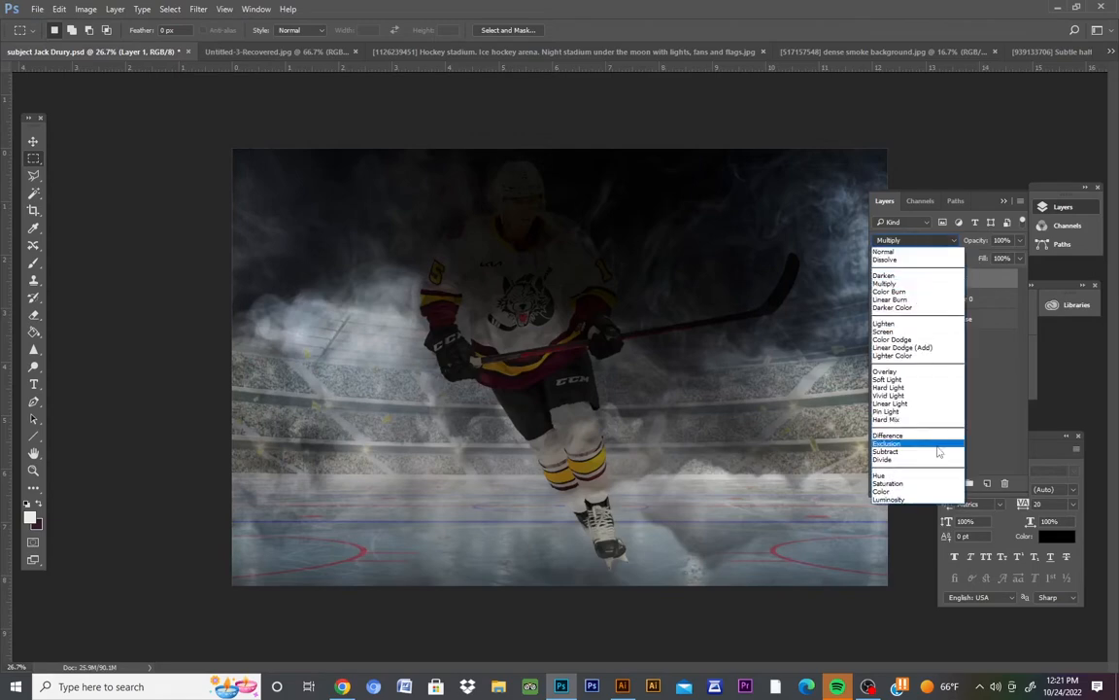
left_click(925, 374)
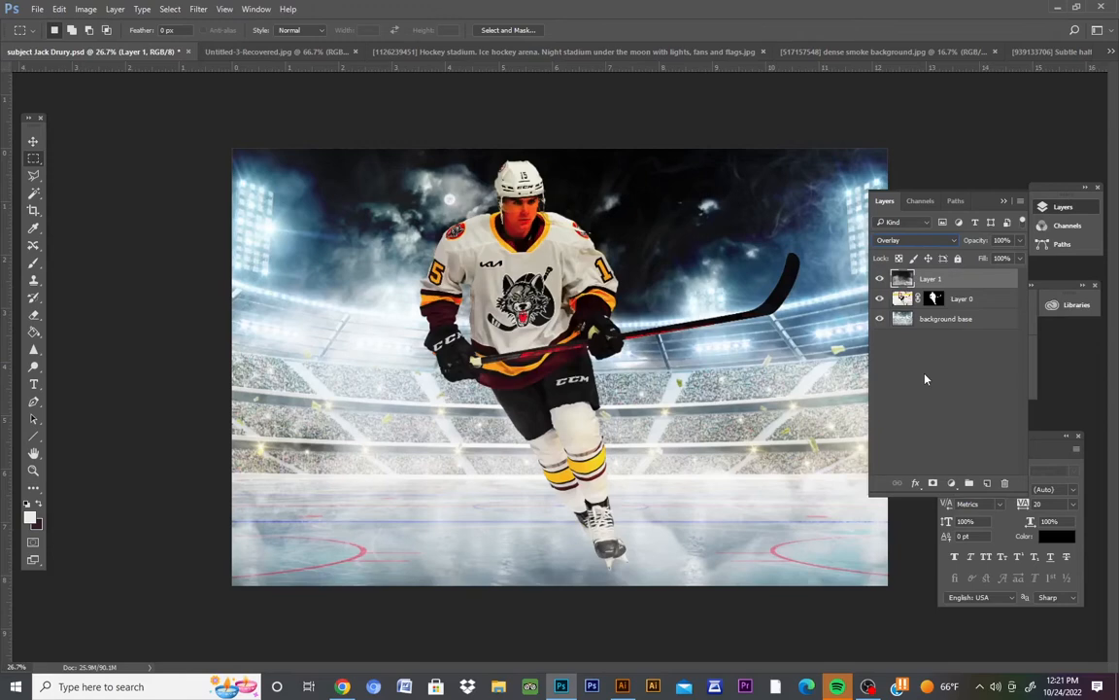
Cycle the smoke layer through the remaining blend modes from Soft Light to Color to compare their effects
key("Down")
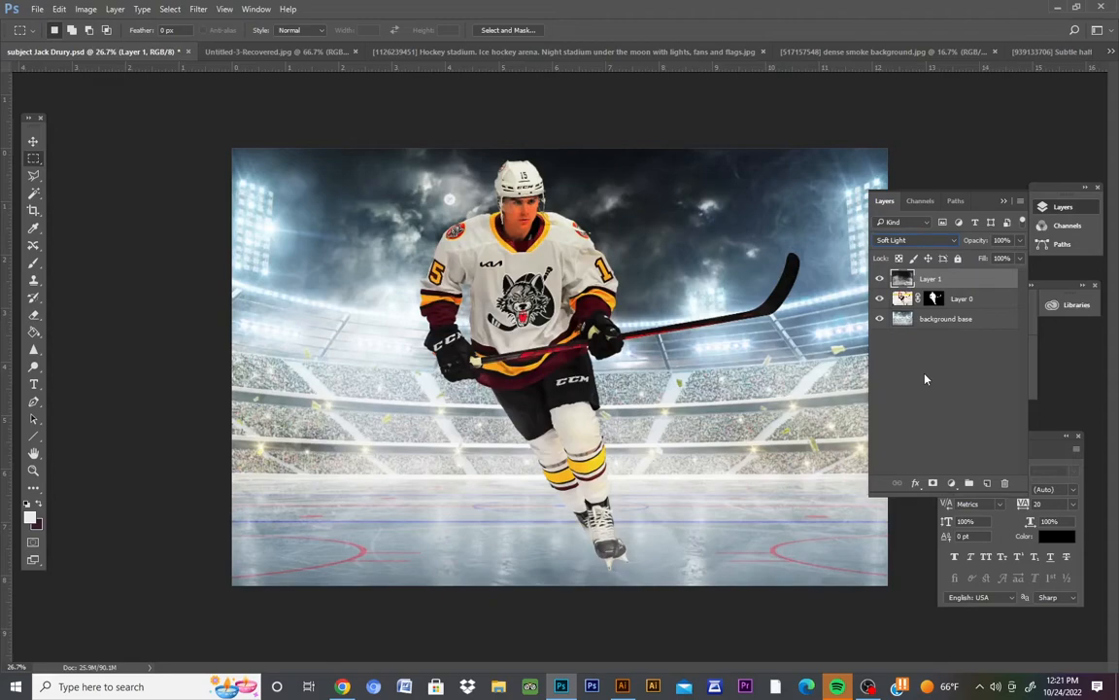
key("Down")
key("Down")
key("Down")
key("Down")
key("Down")
key("Down")
key("Down")
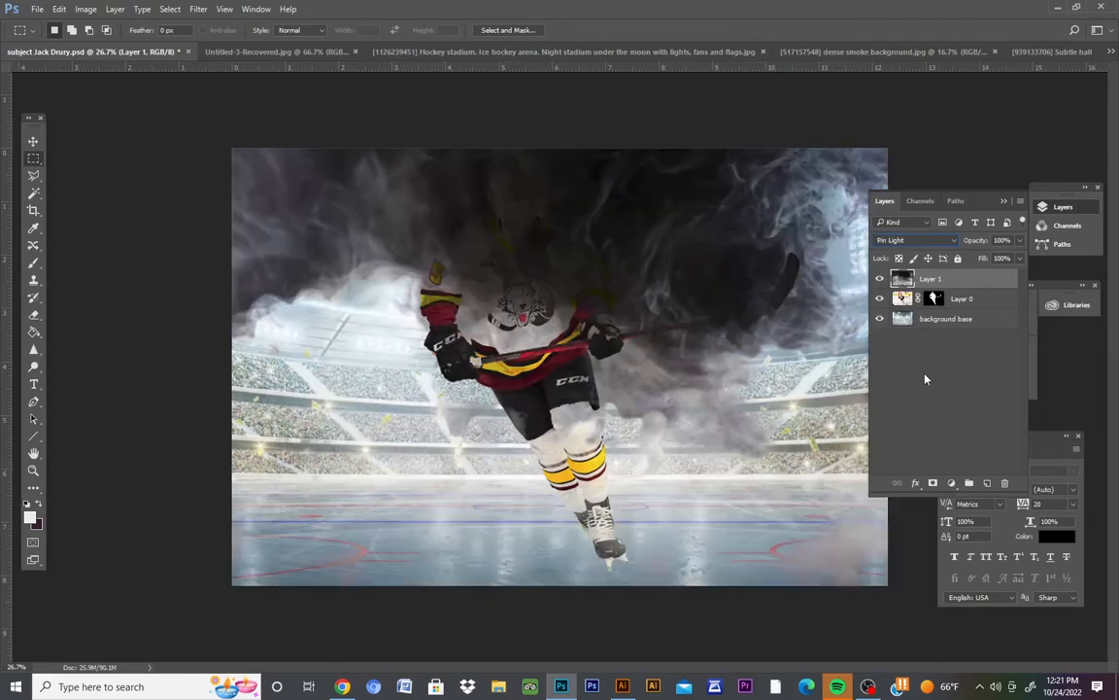
key("Down")
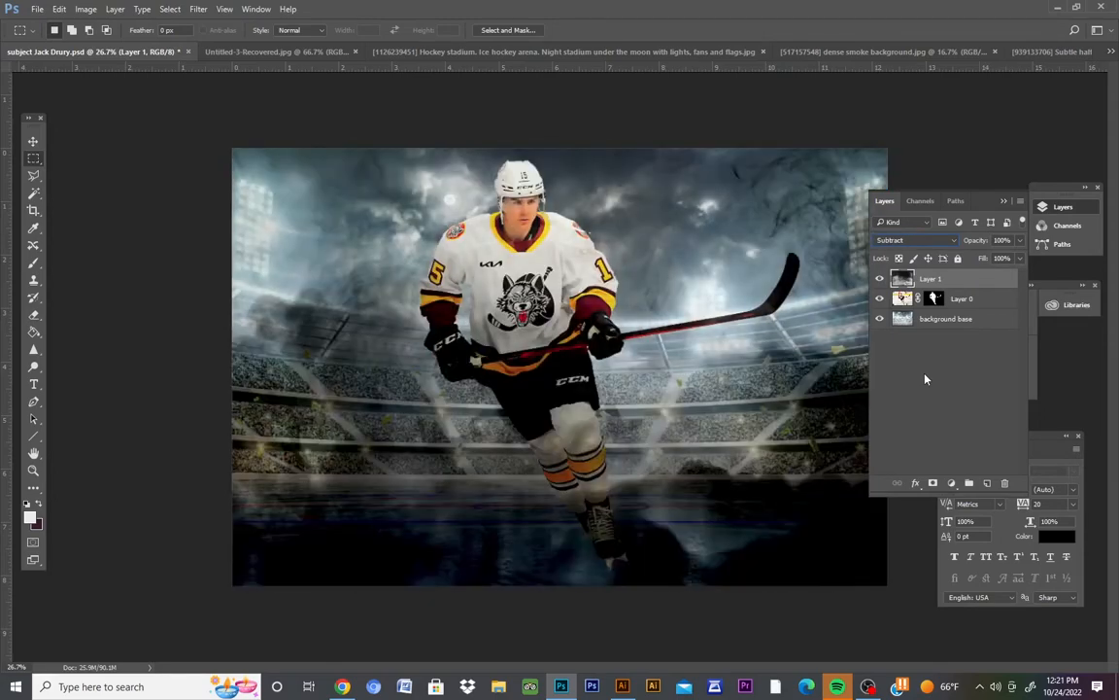
key("Down")
key("Up")
key("Down")
key("Down")
key("Down")
key("Down")
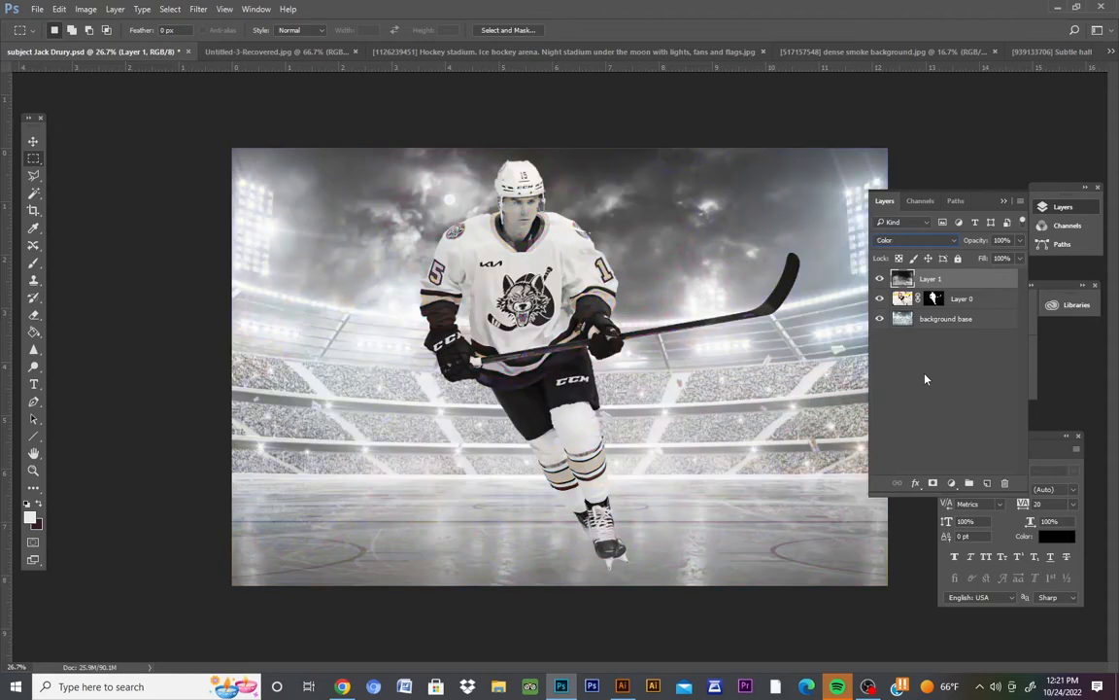
Try the Darken blend mode on the smoke layer and return the layer to Normal
left_click(911, 240)
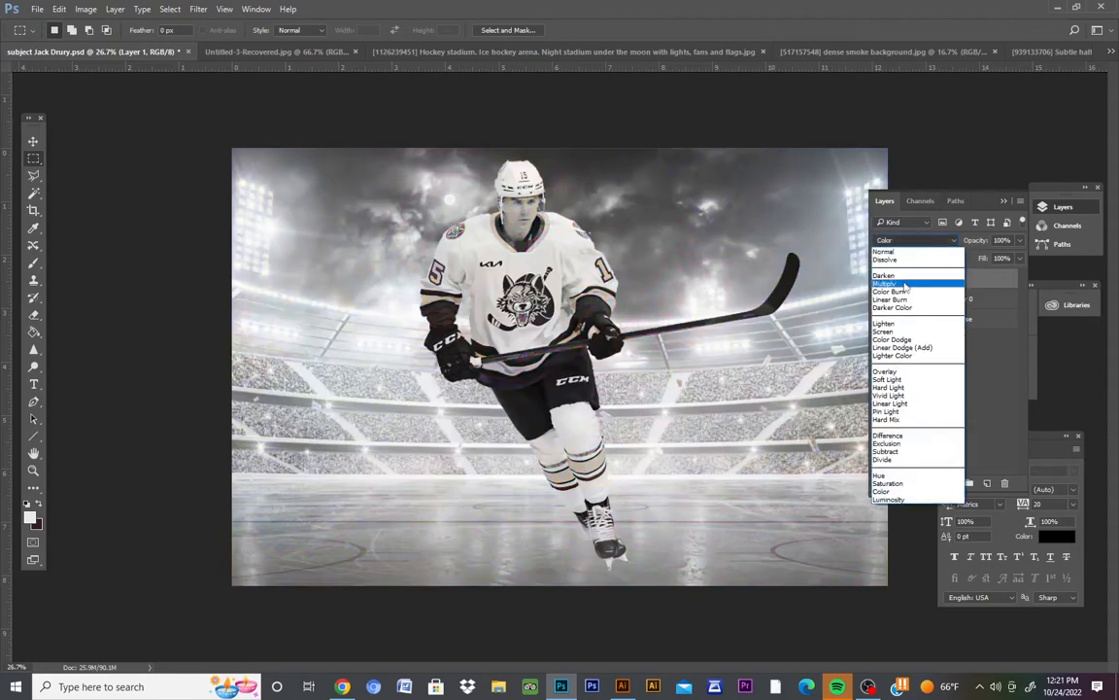
left_click(903, 277)
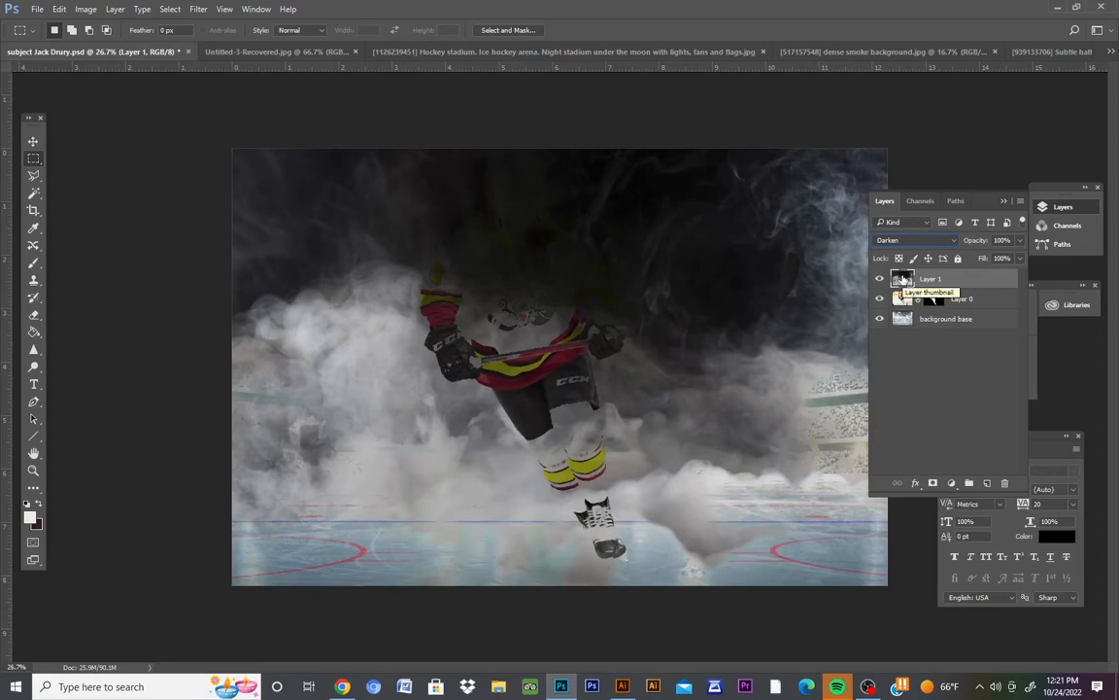
key("Up")
key("Up")
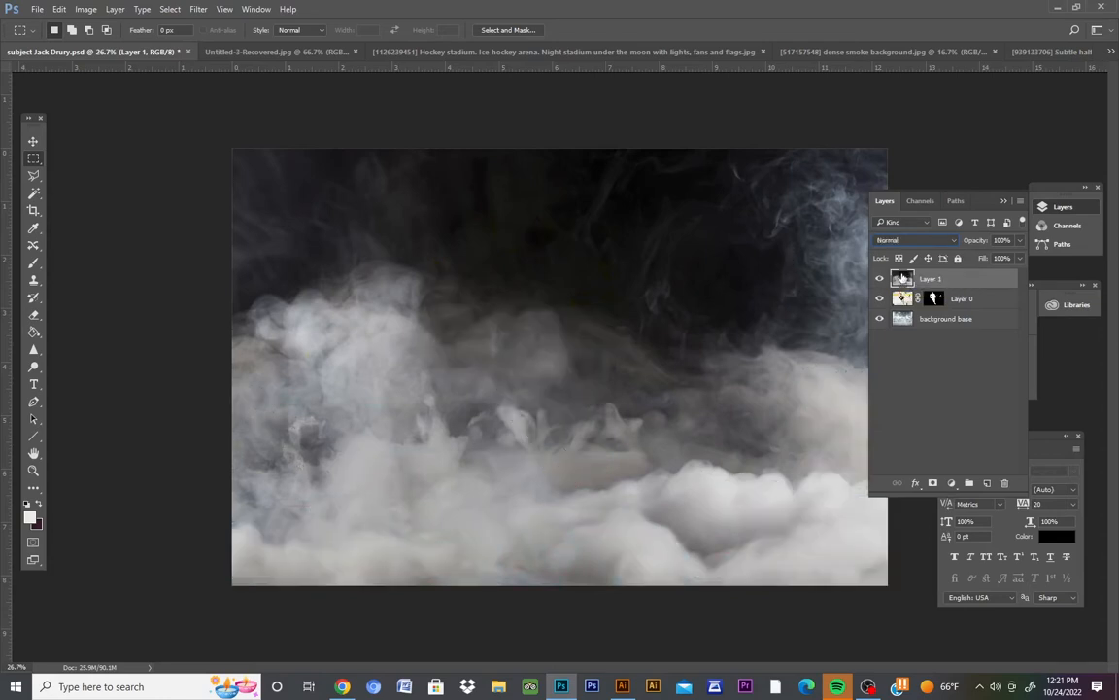
Try the Color Burn, Linear Burn, Darker Color and Screen blend modes on the smoke layer and return it to Normal
left_click(908, 240)
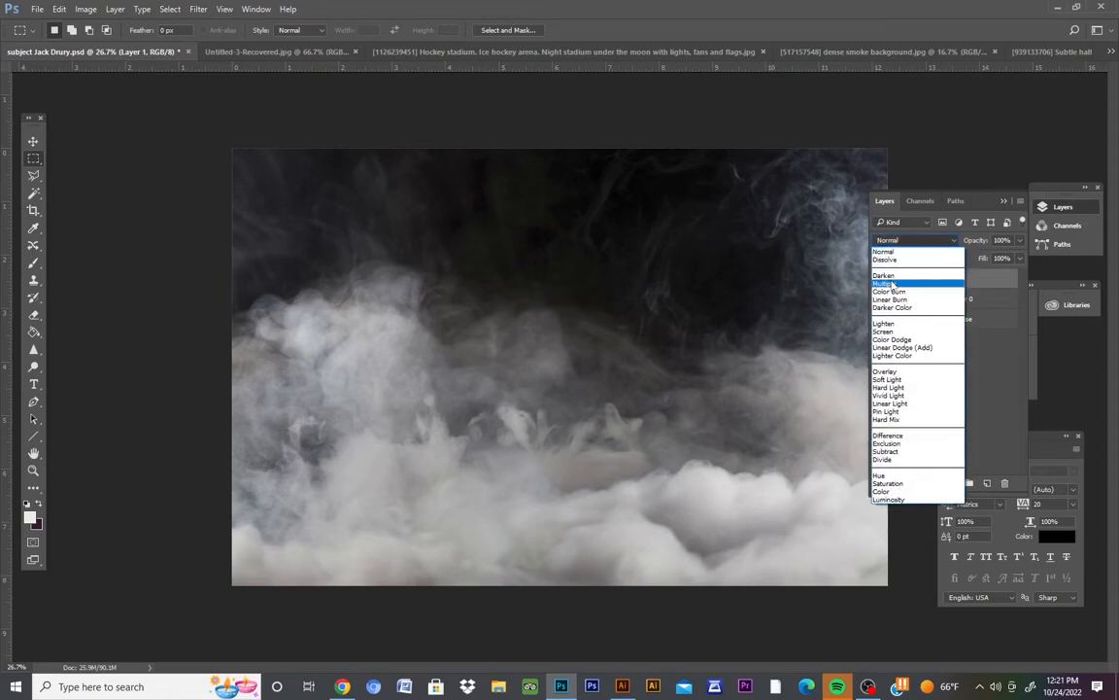
left_click(890, 291)
left_click(908, 240)
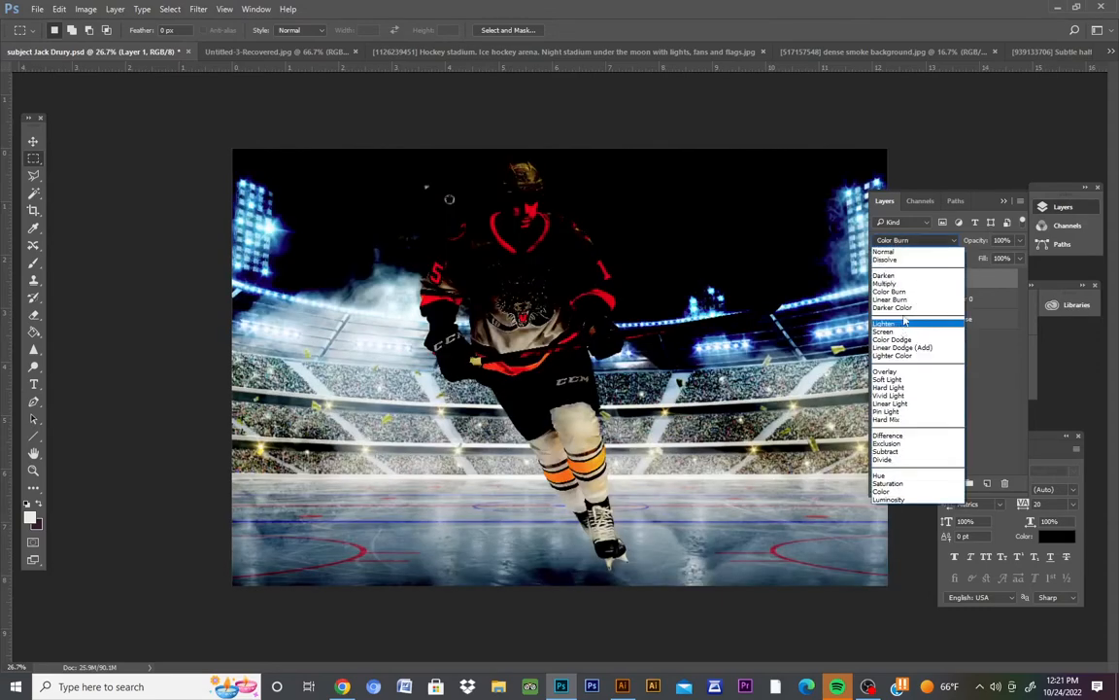
left_click(900, 299)
left_click(896, 241)
left_click(893, 308)
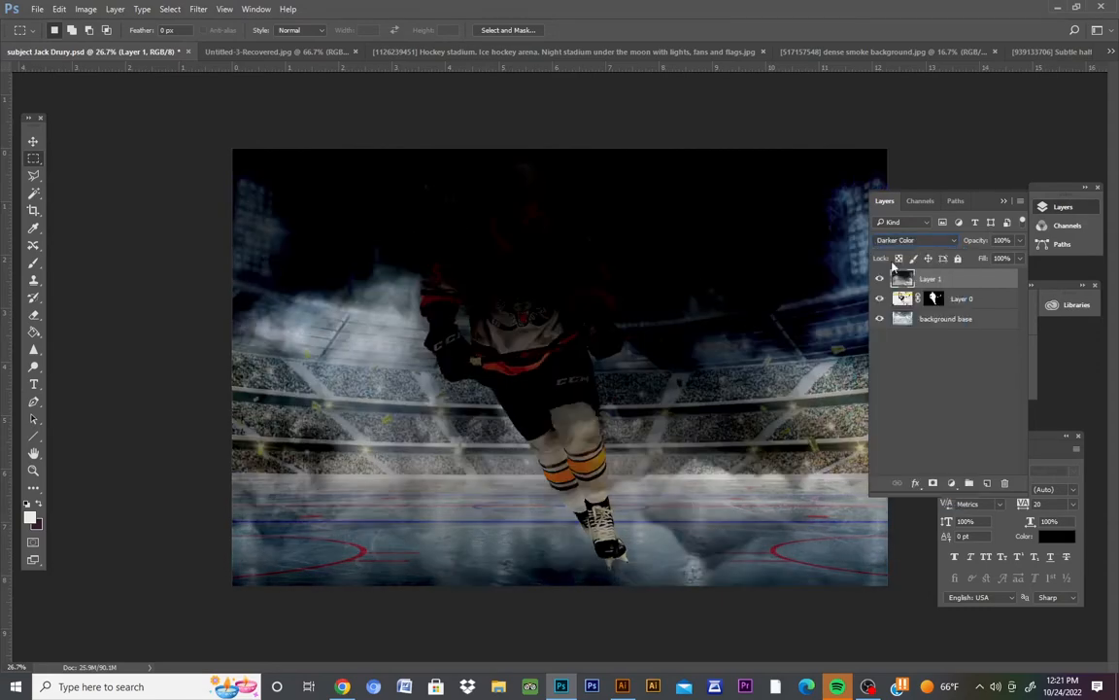
left_click(893, 243)
left_click(892, 331)
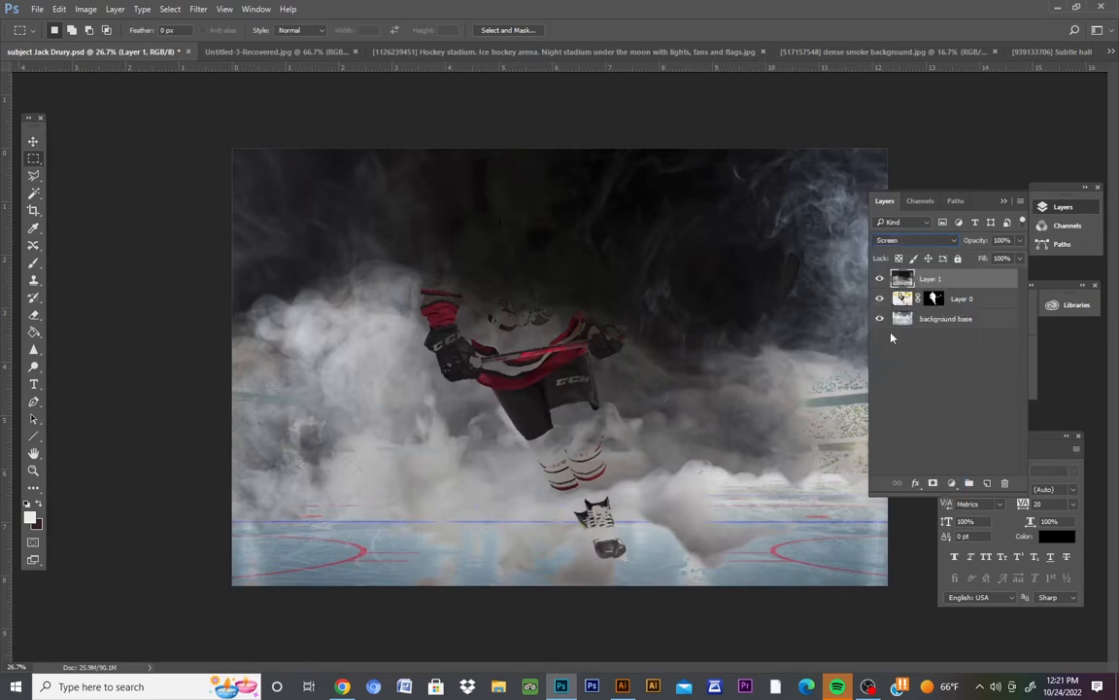
left_click(902, 241)
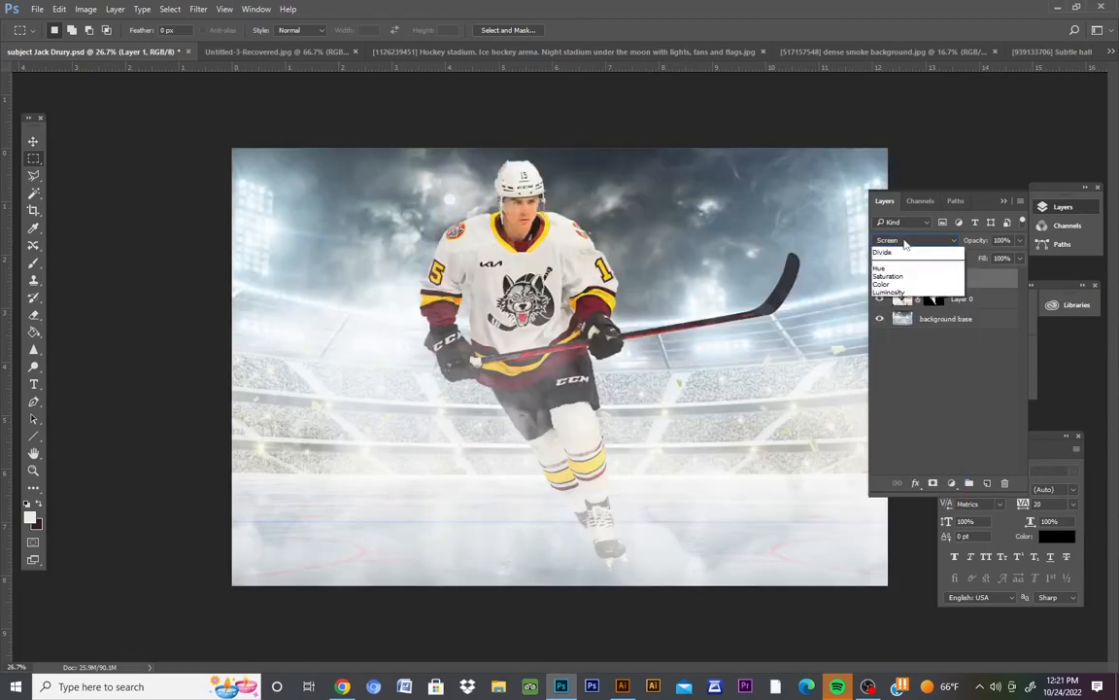
left_click(885, 250)
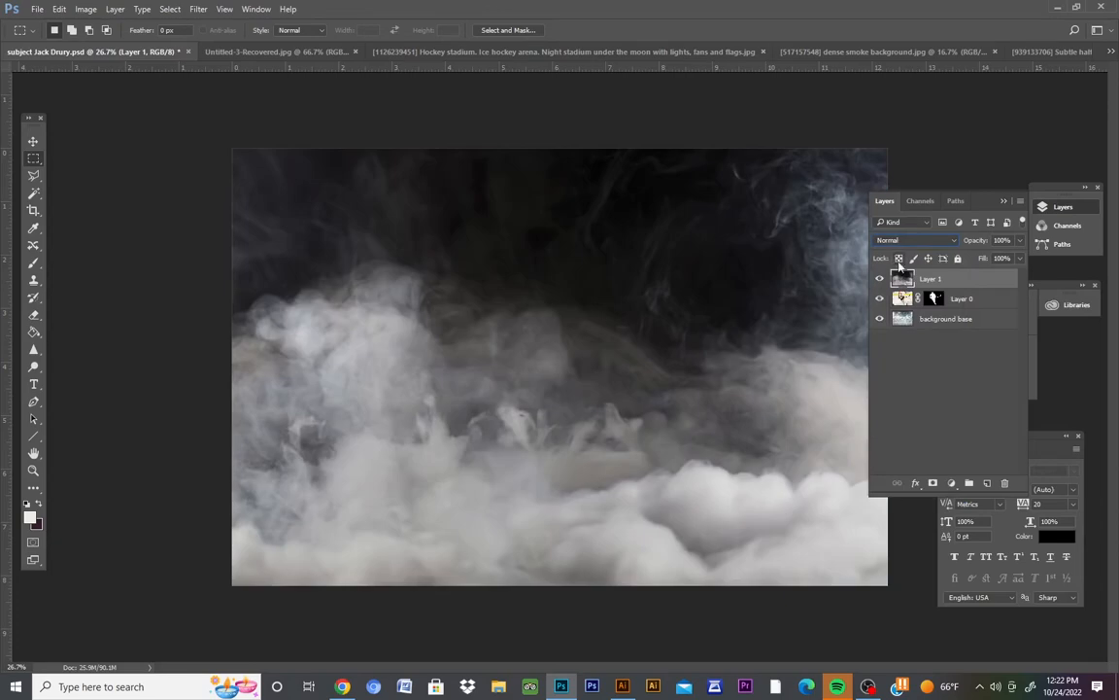
Choose the Brush tool with a soft round brush of 369 px and 0% hardness
left_click(33, 262)
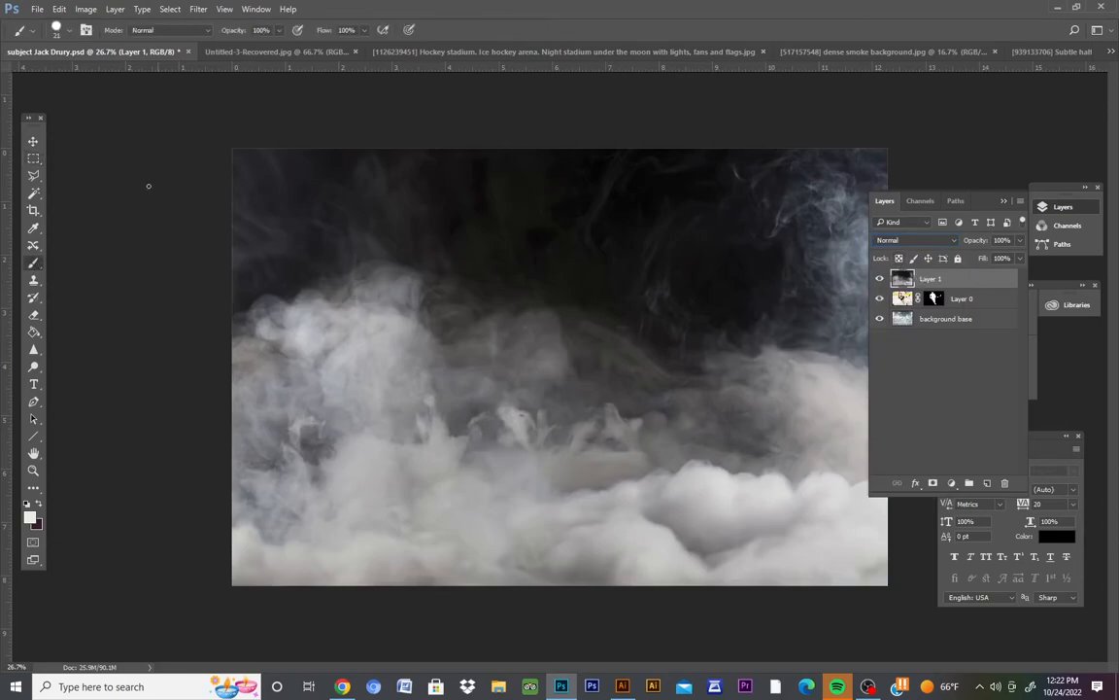
left_click(64, 32)
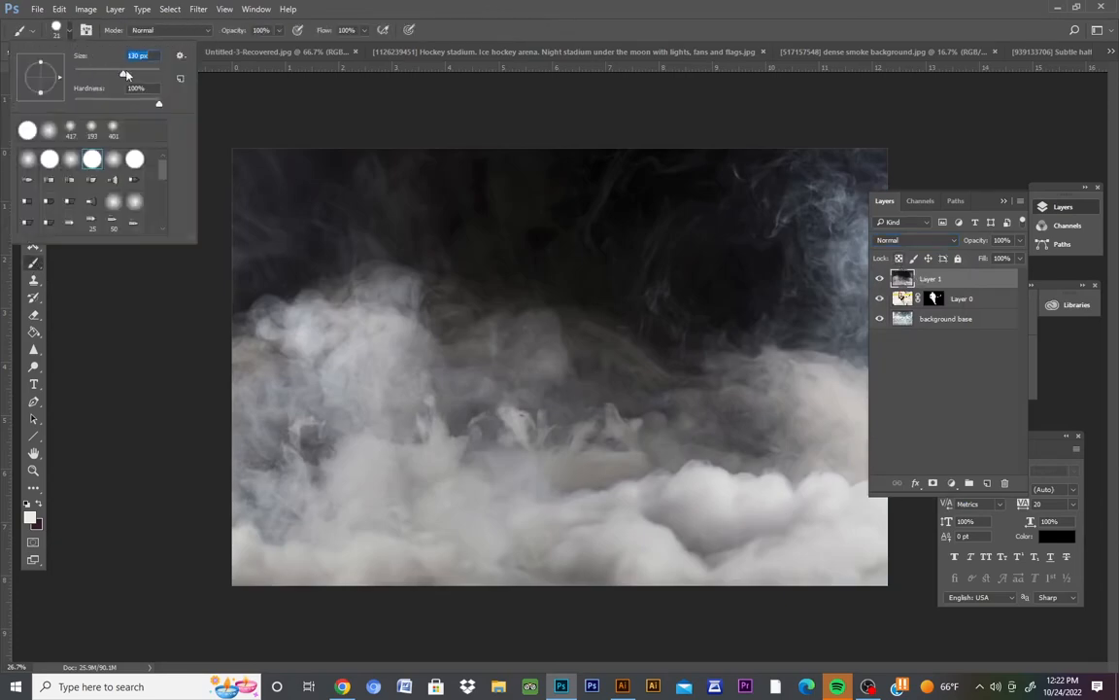
left_click_drag(126, 75, 145, 74)
left_click(48, 129)
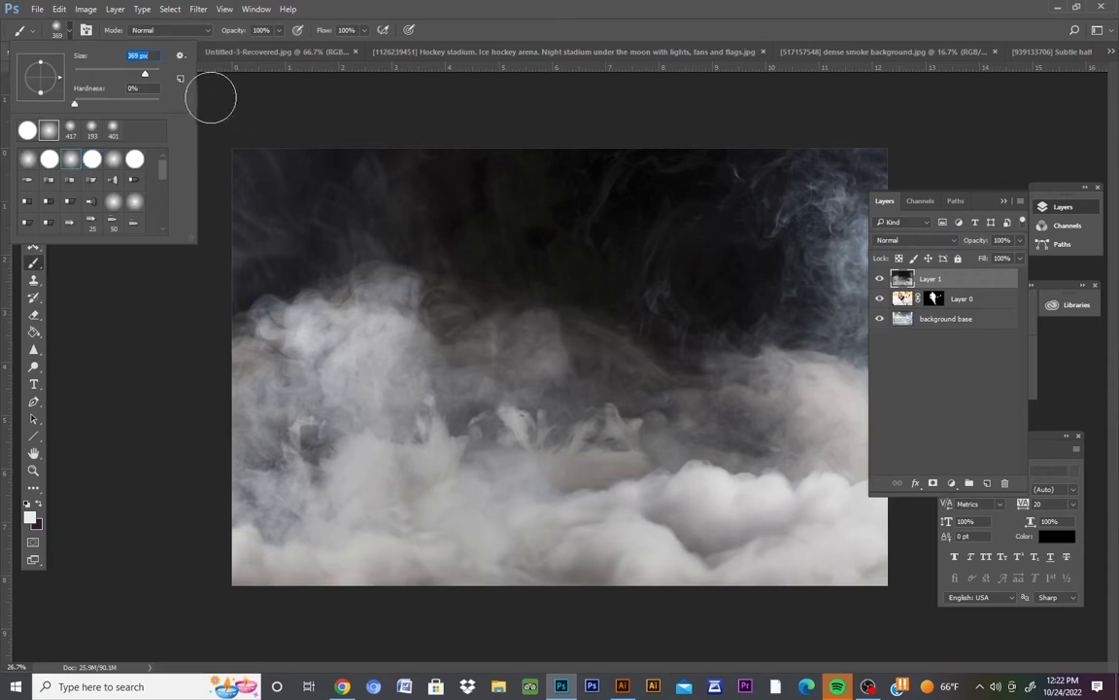
left_click(70, 35)
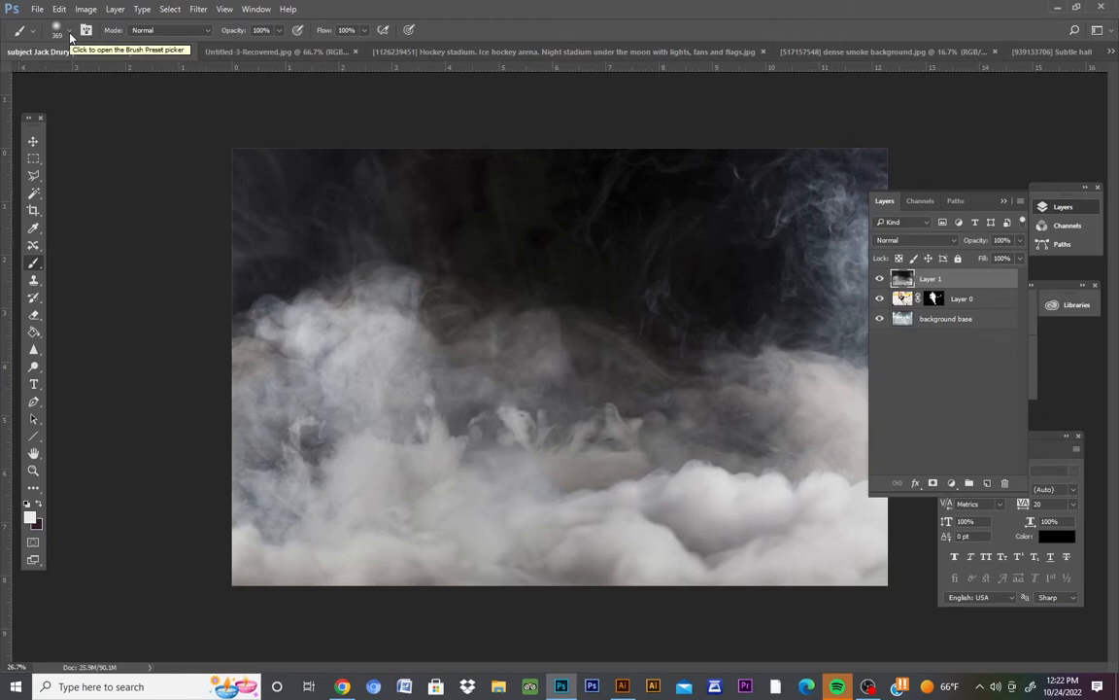
Add a Reveal All layer mask to the smoke layer and make black the foreground color
left_click(115, 10)
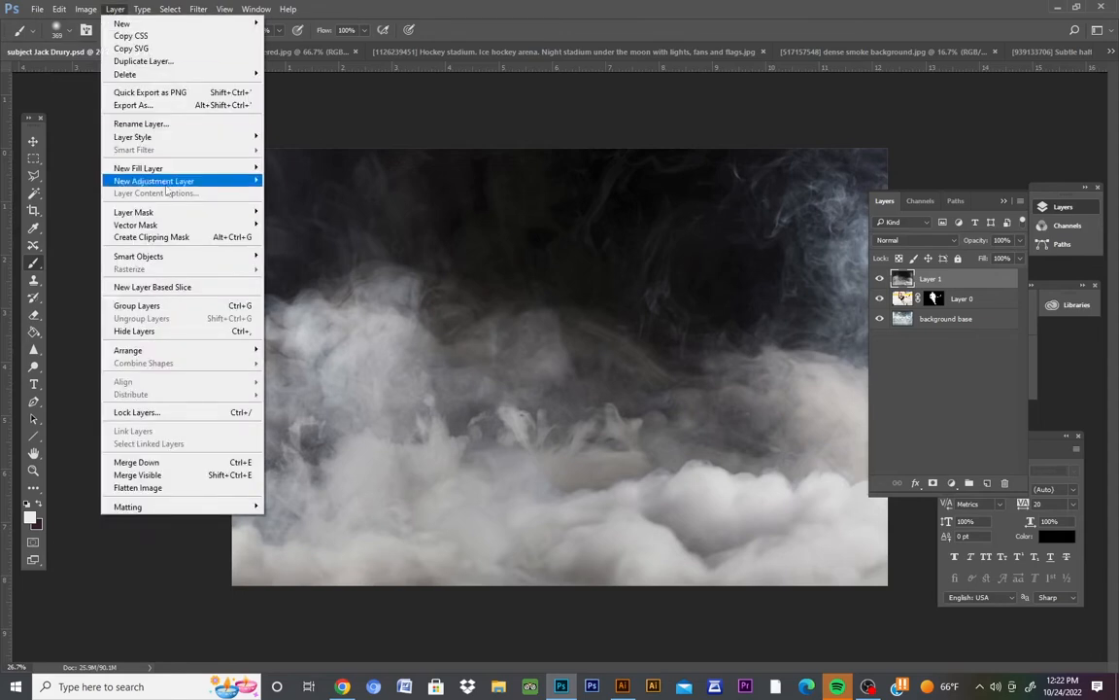
mouse_move(166, 212)
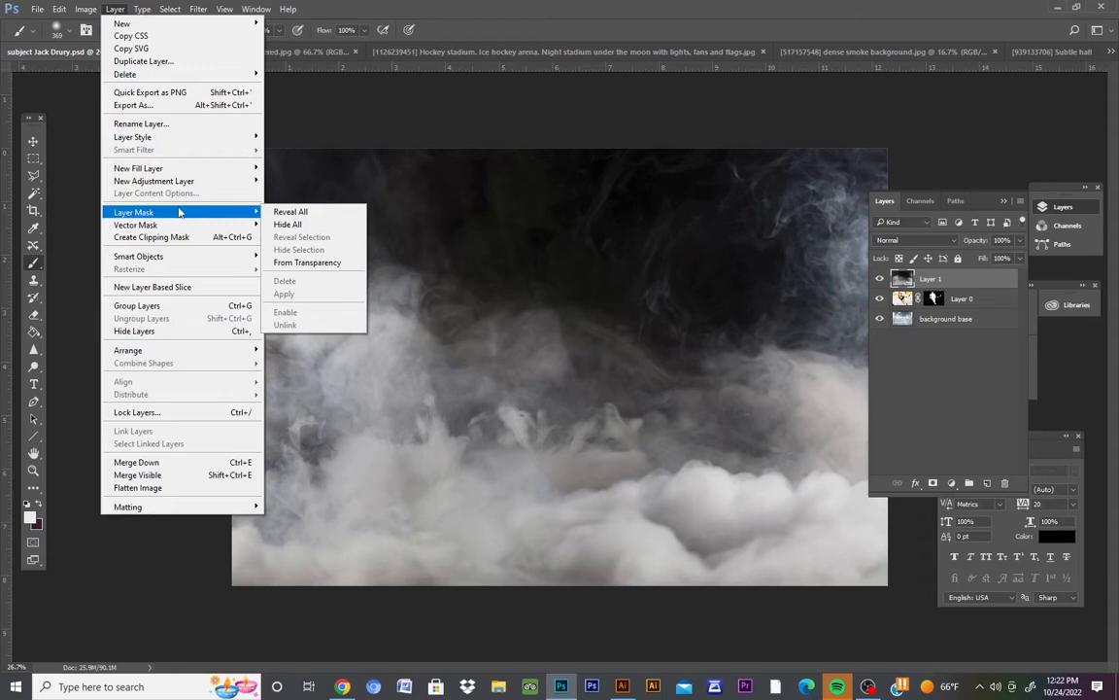
left_click(280, 214)
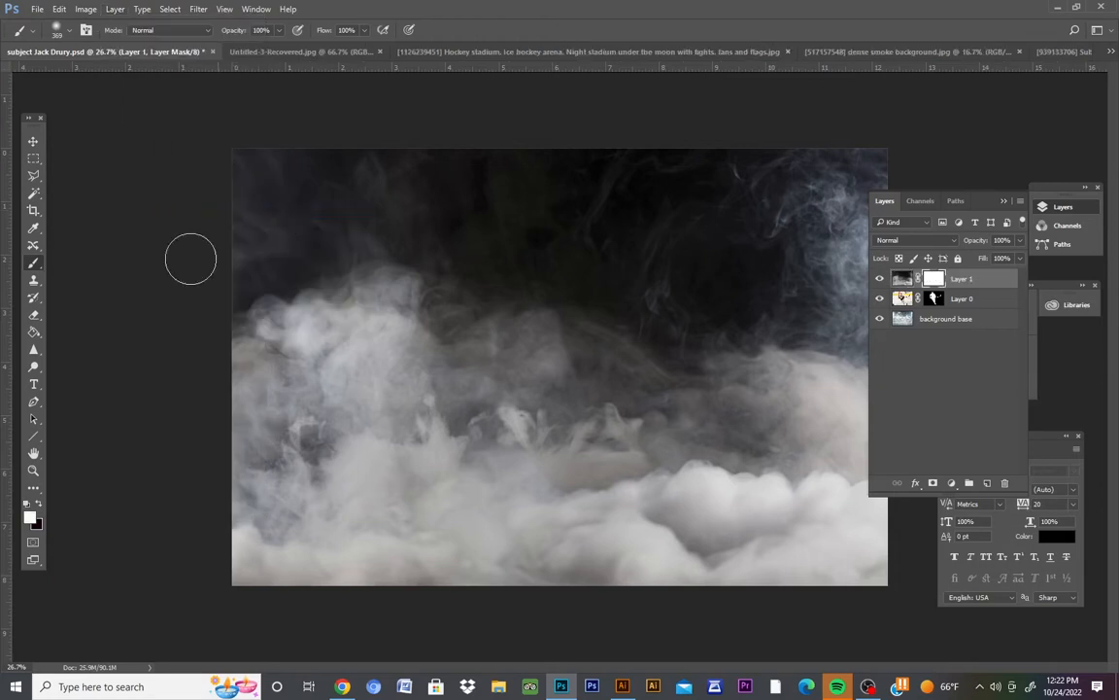
left_click(39, 504)
left_click(39, 504)
left_click(39, 504)
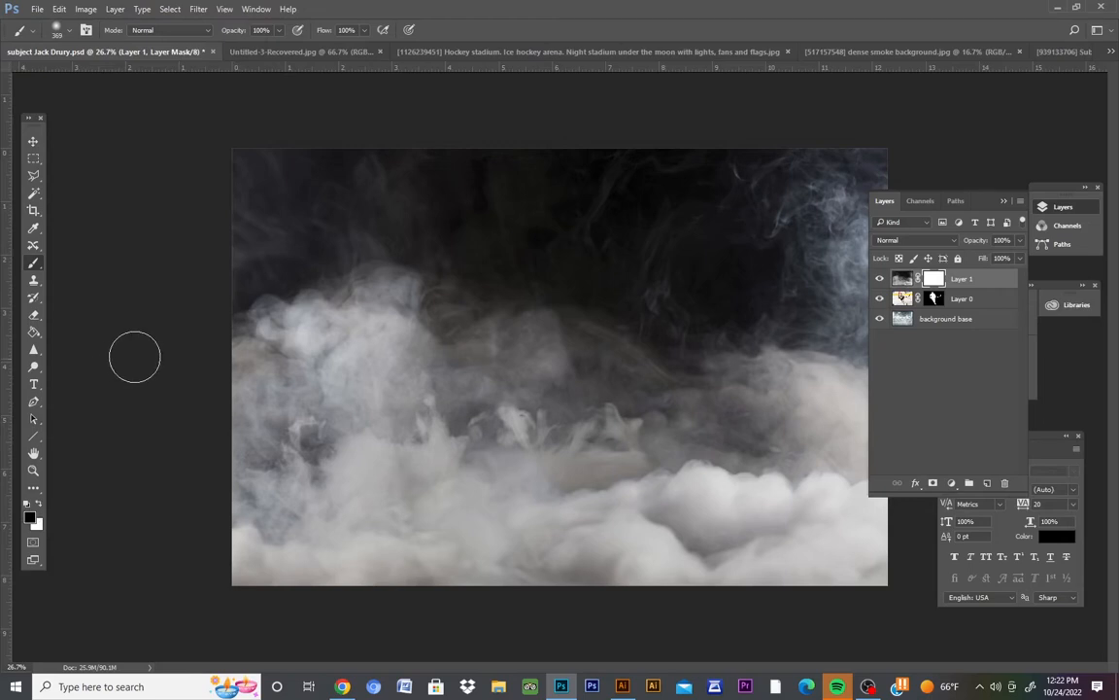
Set the brush opacity to 20% and paint black on the smoke layer's mask over the player's jersey and legs
left_click(278, 34)
left_click_drag(237, 48, 232, 50)
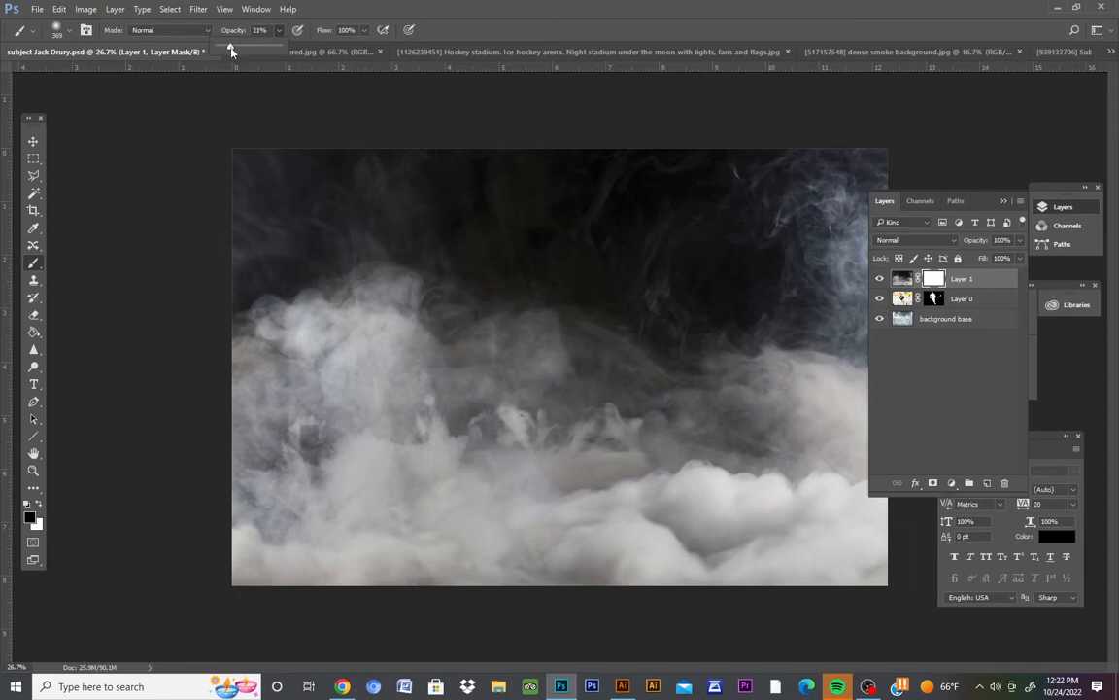
left_click_drag(232, 50, 249, 34)
key("BackSpace")
type("20")
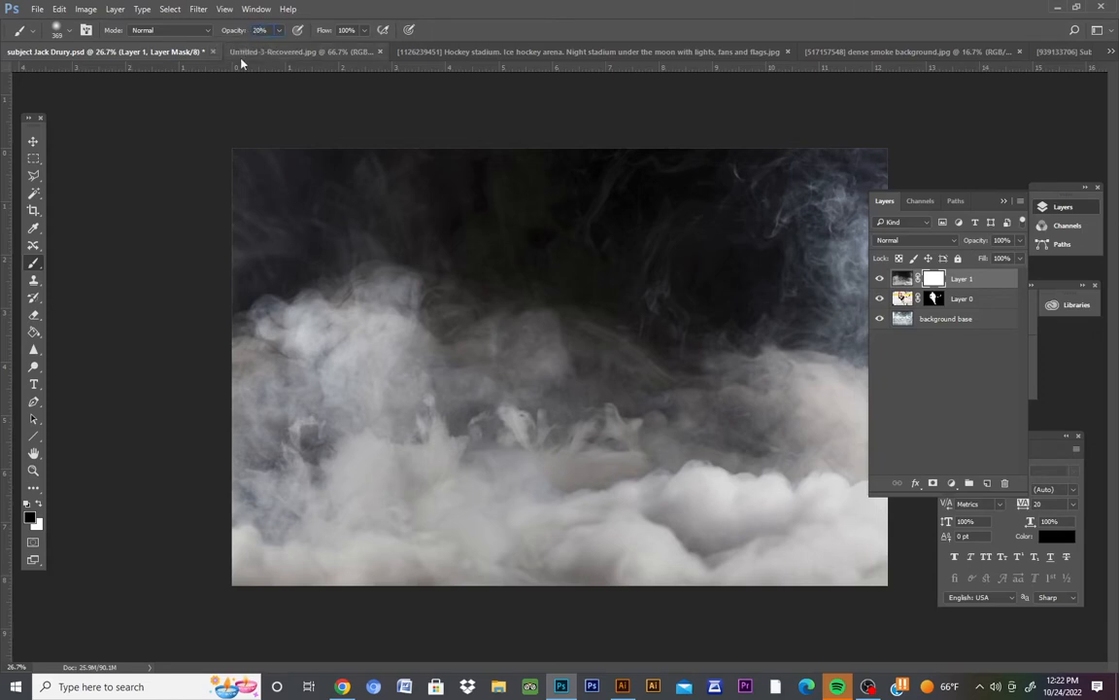
mouse_move(465, 264)
left_mouse_down()
mouse_move(479, 295)
mouse_move(504, 301)
mouse_move(480, 351)
mouse_move(514, 359)
mouse_move(494, 373)
mouse_move(524, 397)
mouse_move(568, 481)
left_mouse_up()
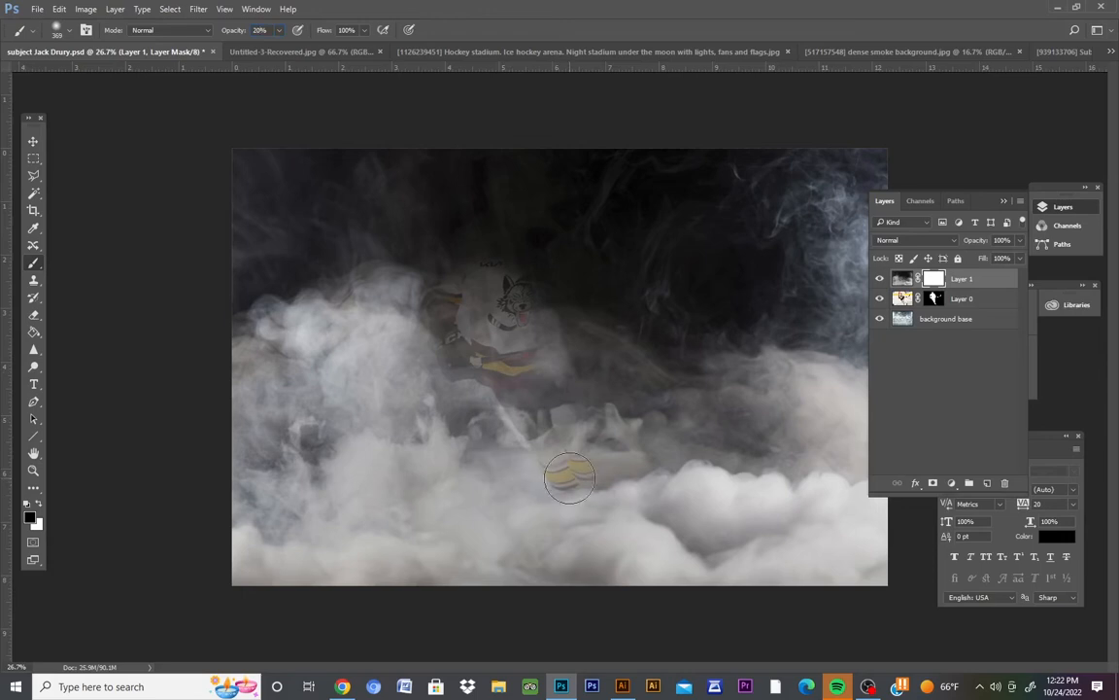
Lower the smoke layer's opacity to 62% and make its layer mask active for painting
key("x")
left_click(903, 278)
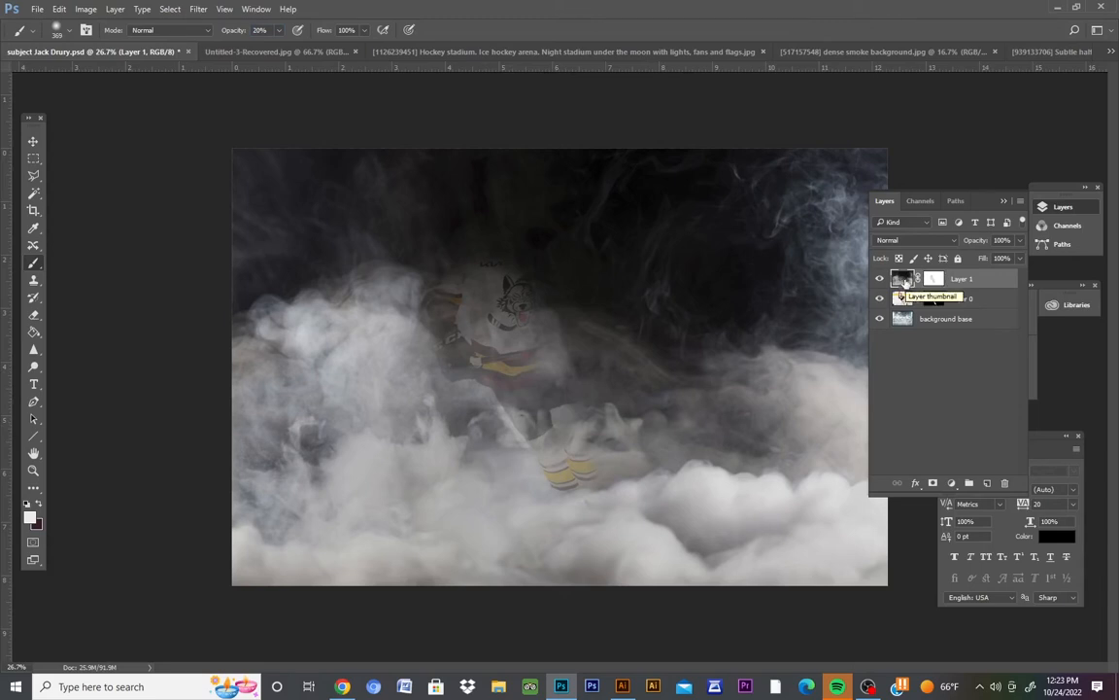
left_click(934, 281)
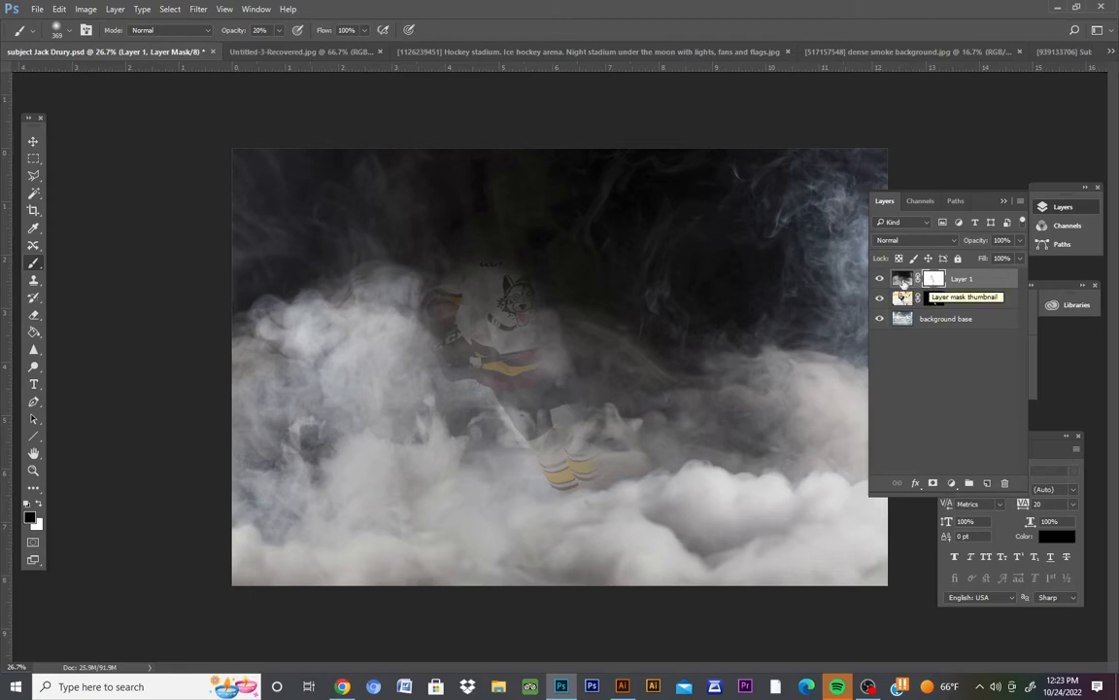
left_click(901, 282)
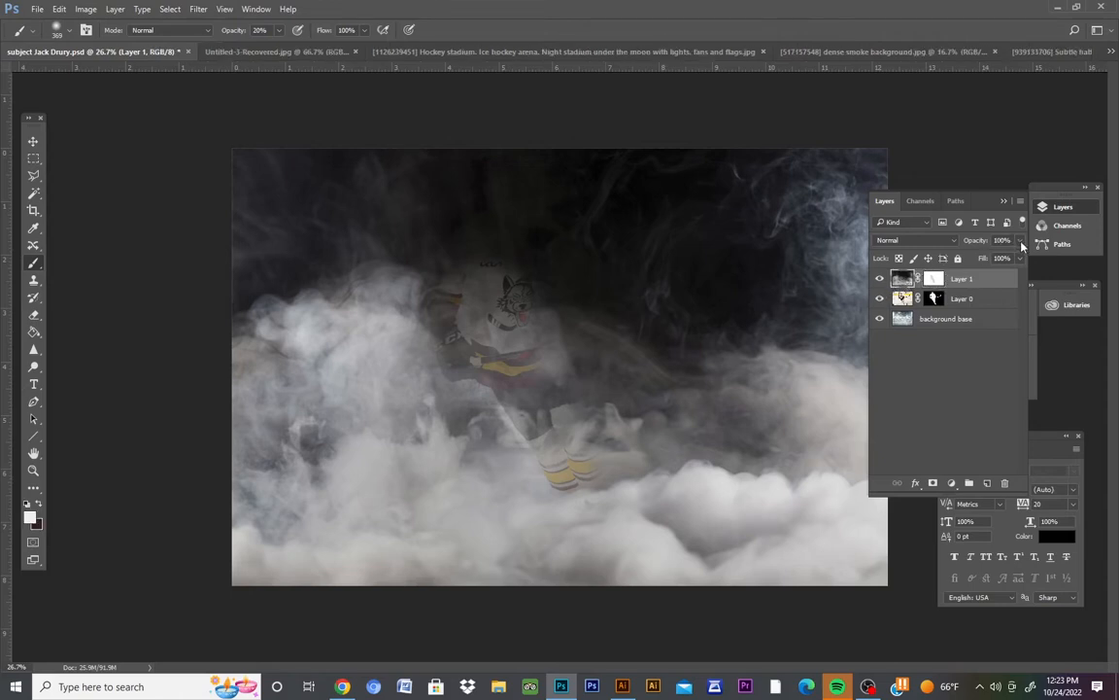
left_click(1021, 241)
left_click(998, 259)
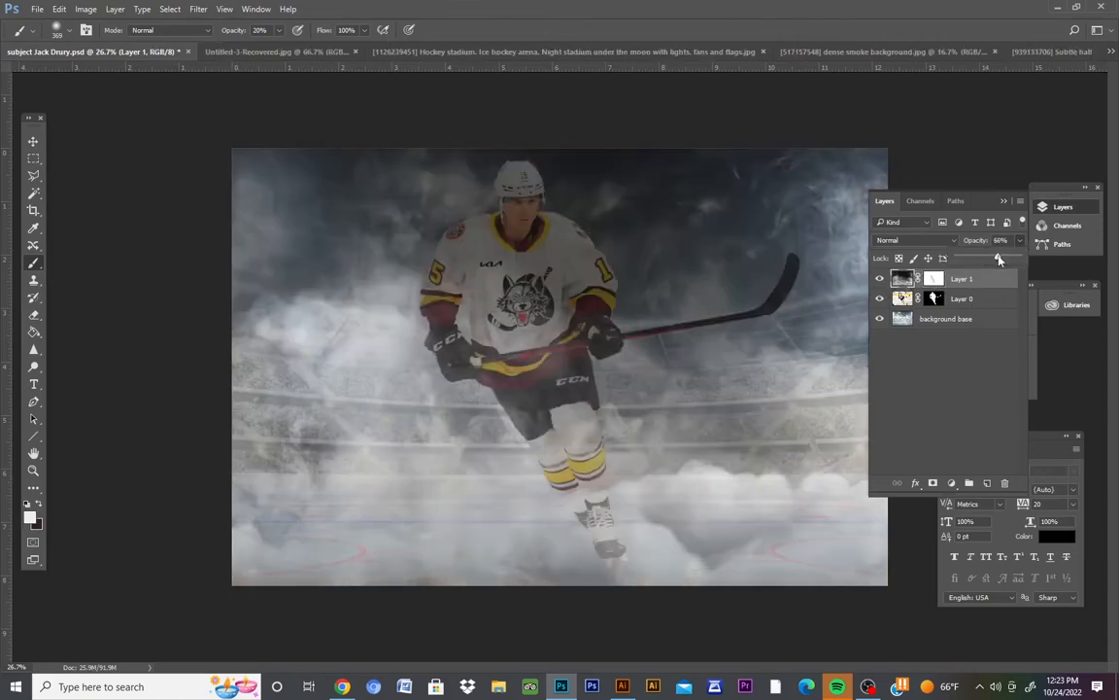
left_click_drag(1000, 259, 1000, 261)
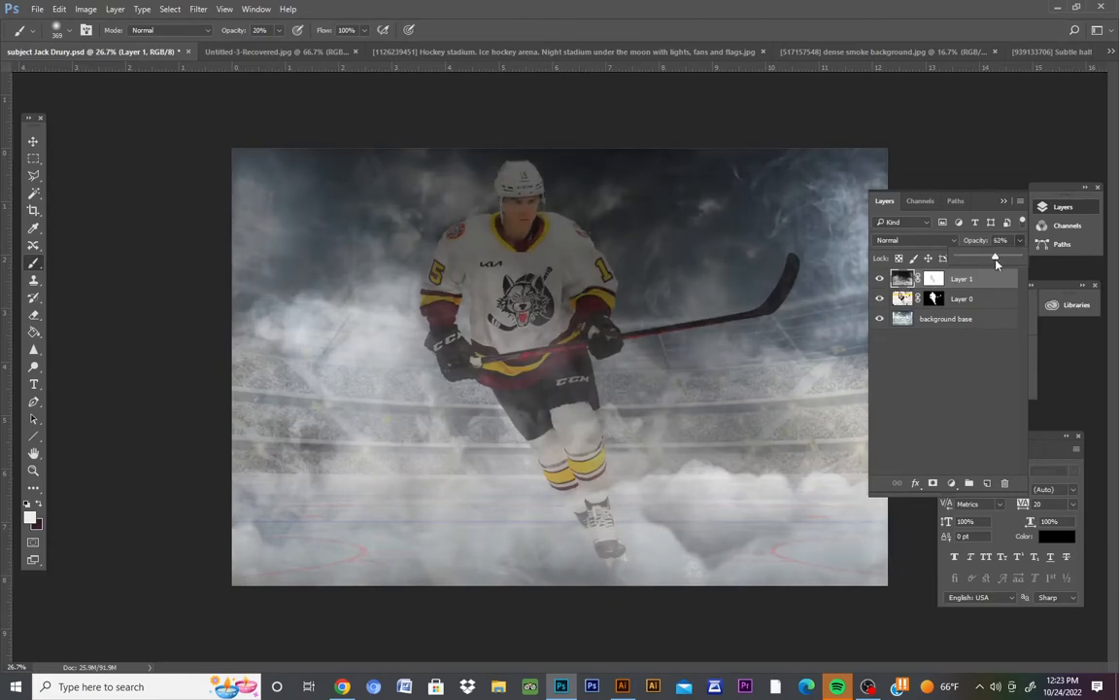
left_click(932, 280)
left_click(934, 281)
left_click(936, 283)
double_click(936, 282)
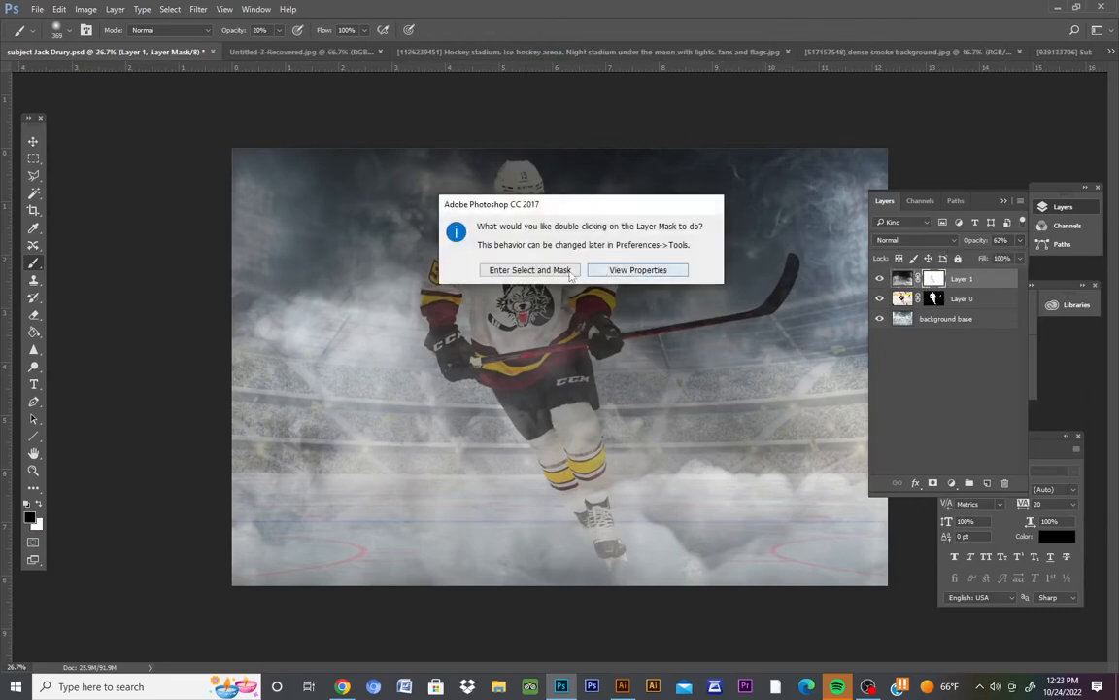
left_click(519, 273)
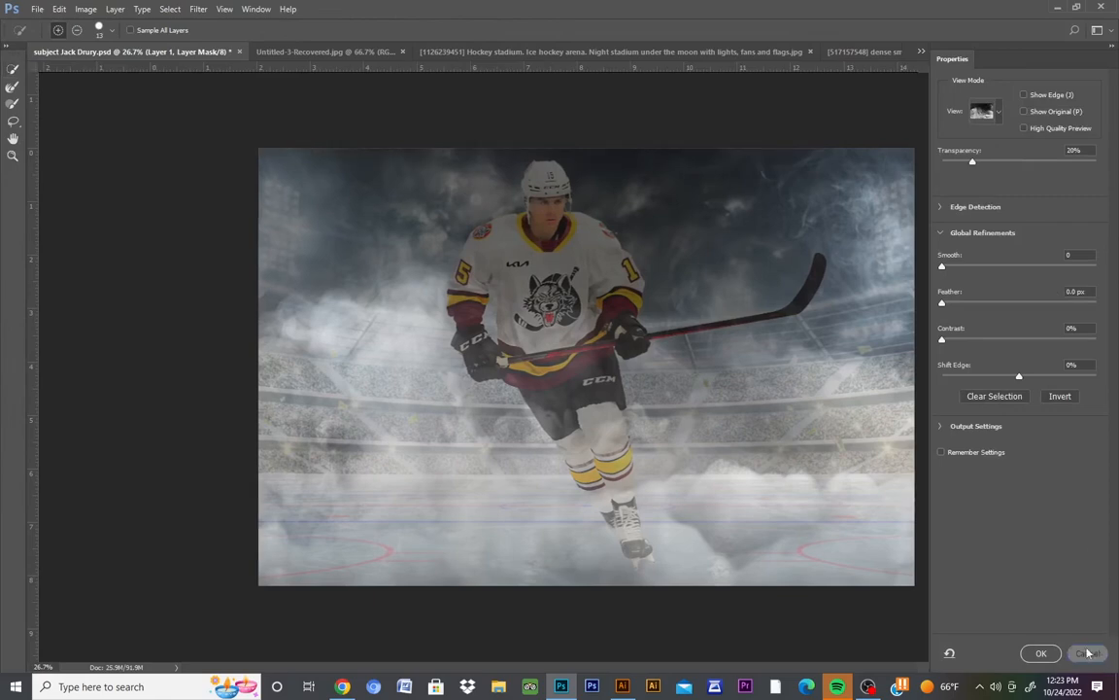
left_click(1086, 652)
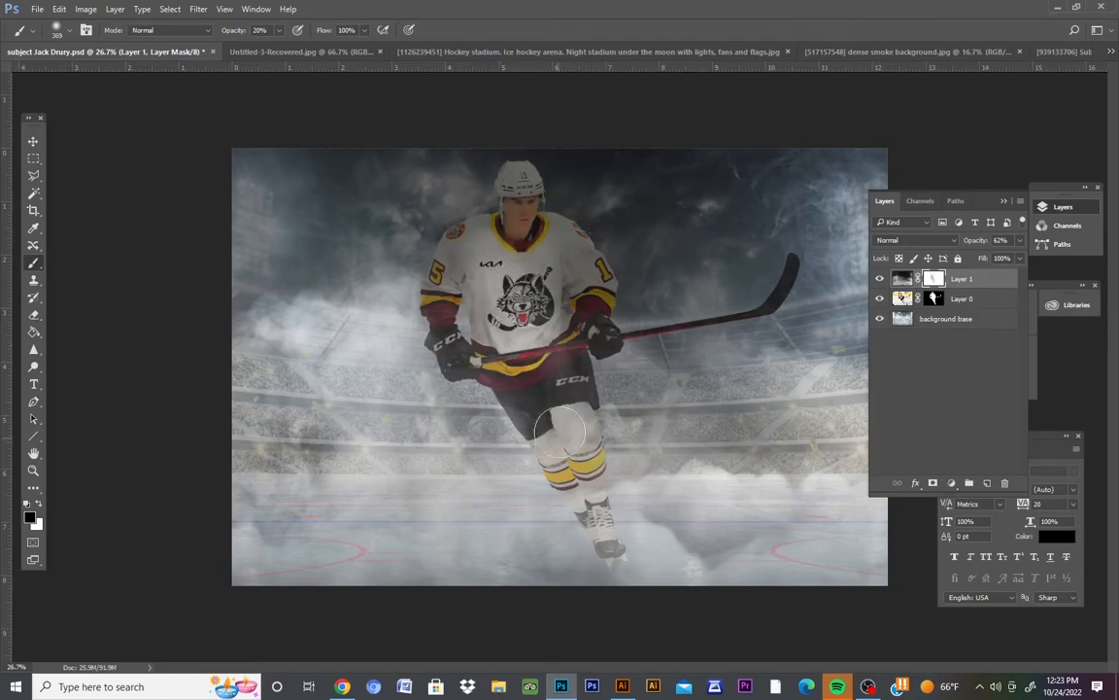
Reduce the brush to 228 px and paint black on the smoke mask over the player's jersey, legs, skate and head
left_click(278, 31)
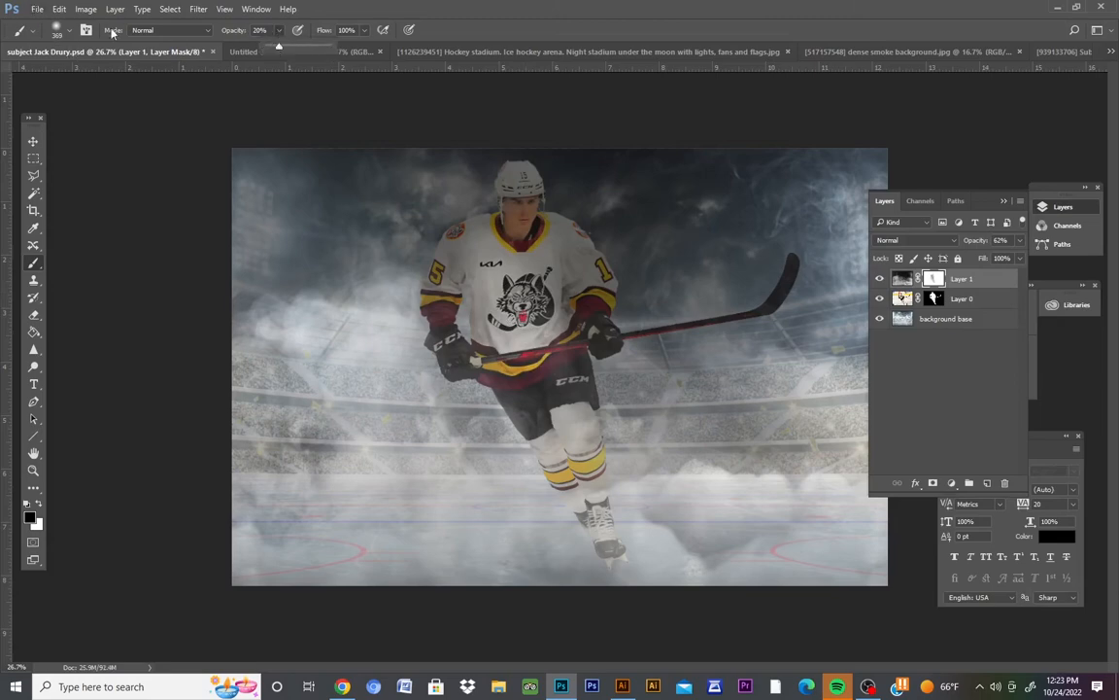
left_click(68, 30)
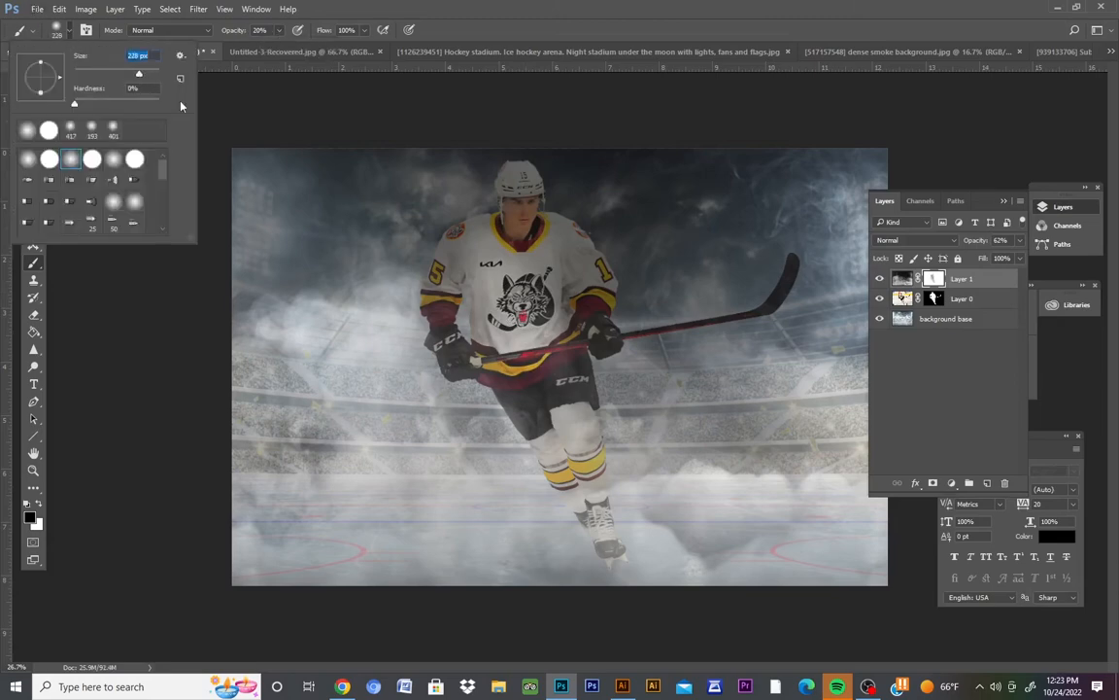
key("Return")
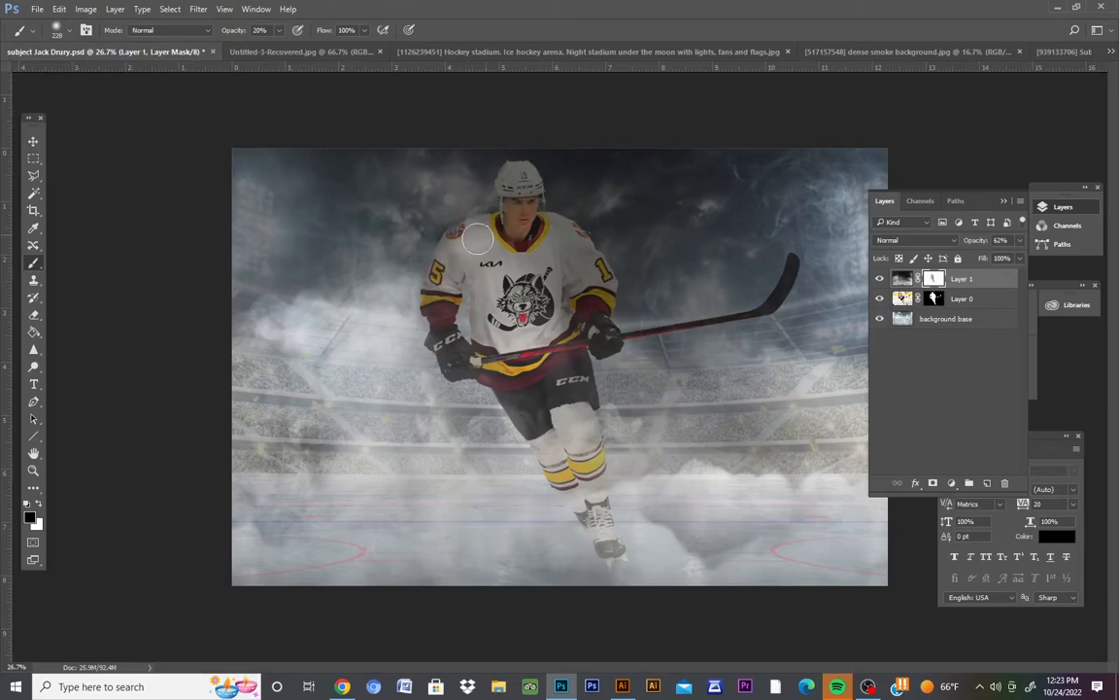
mouse_move(452, 258)
left_mouse_down()
mouse_move(437, 310)
mouse_move(454, 354)
mouse_move(518, 367)
mouse_move(508, 383)
mouse_move(533, 424)
left_mouse_up()
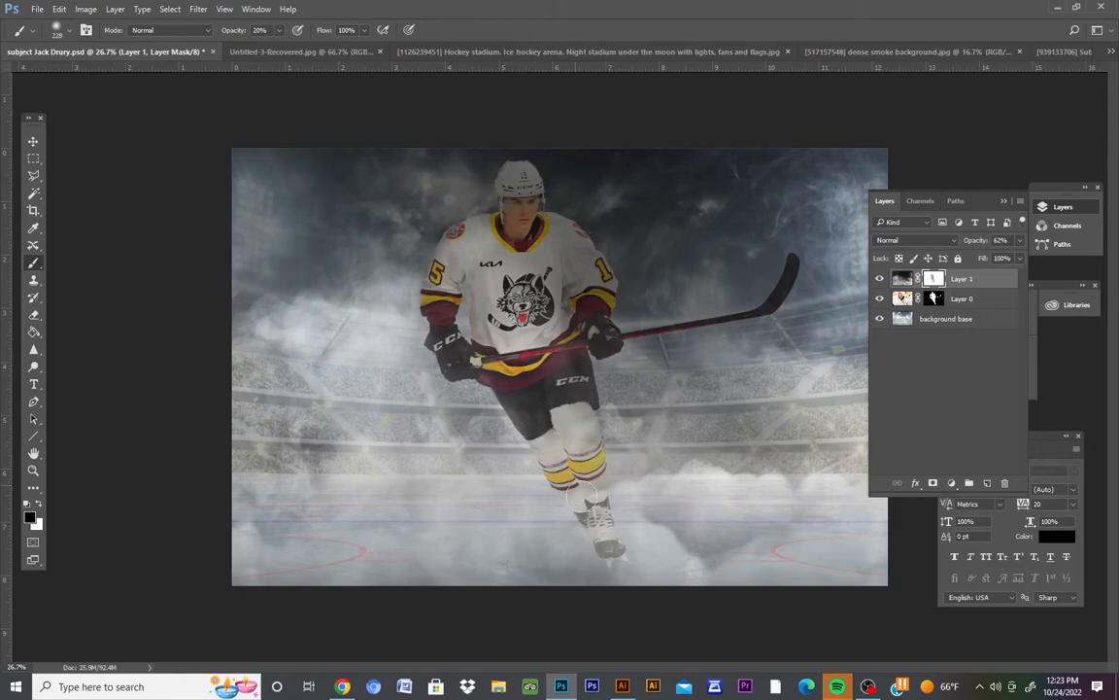
left_click_drag(586, 494, 598, 513)
left_click_drag(589, 441, 578, 417)
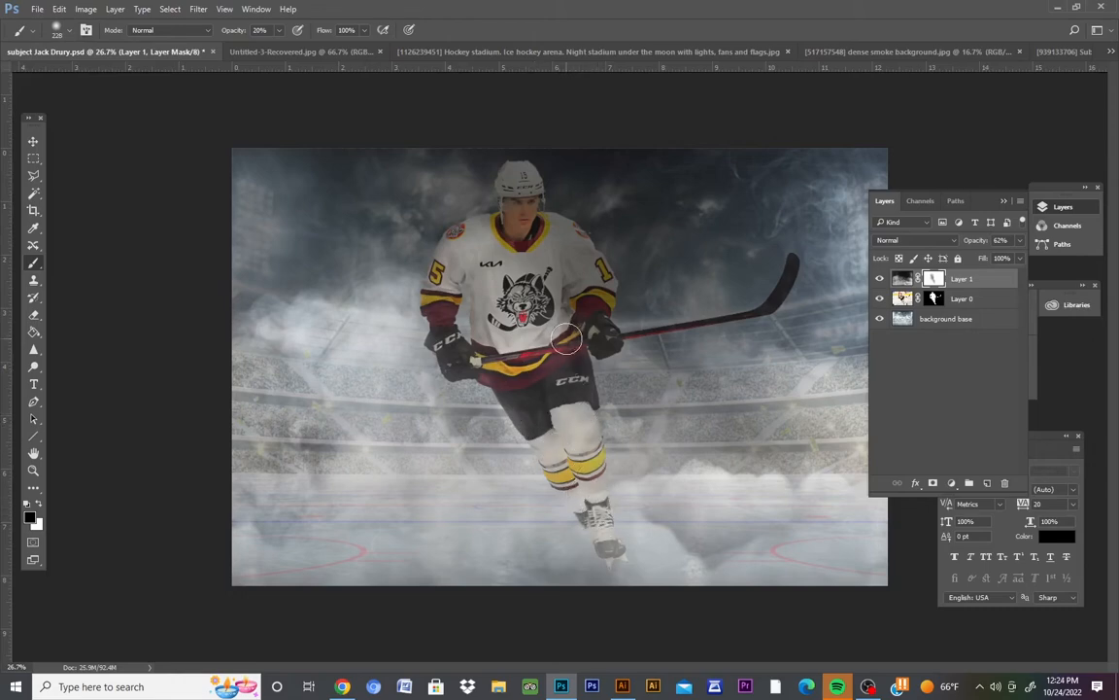
mouse_move(567, 338)
left_mouse_down()
mouse_move(551, 369)
mouse_move(534, 281)
mouse_move(554, 258)
mouse_move(585, 286)
mouse_move(584, 302)
mouse_move(583, 276)
mouse_move(594, 284)
mouse_move(591, 346)
mouse_move(604, 340)
mouse_move(583, 337)
mouse_move(557, 369)
left_mouse_up()
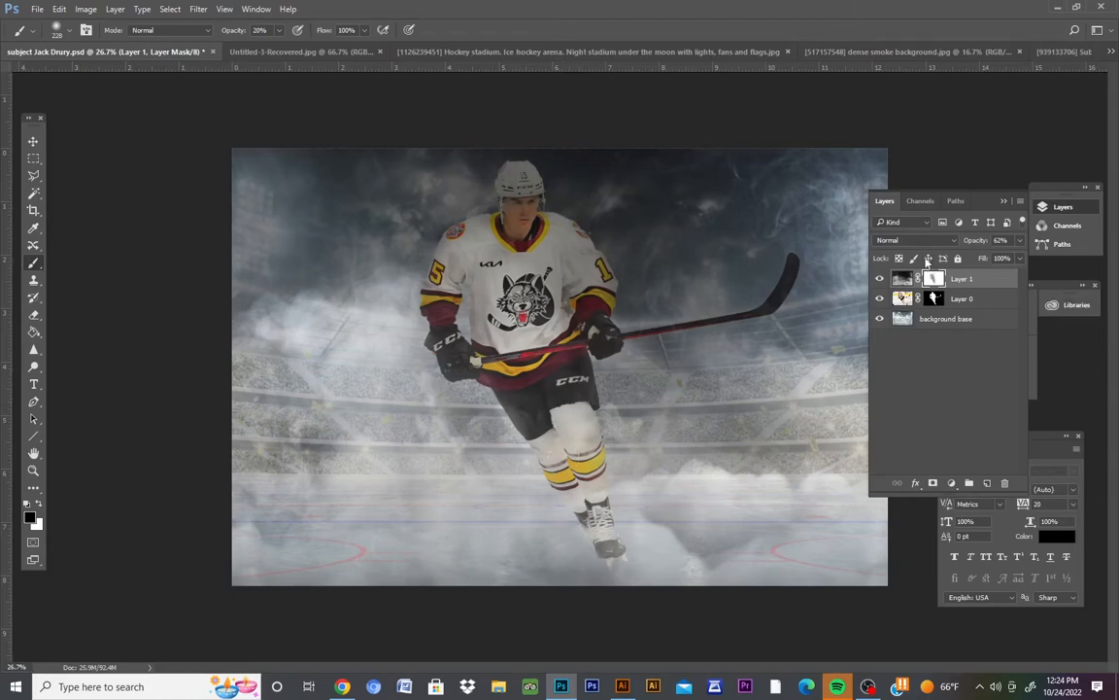
mouse_move(508, 208)
left_mouse_down()
mouse_move(525, 185)
mouse_move(524, 218)
mouse_move(520, 184)
left_mouse_up()
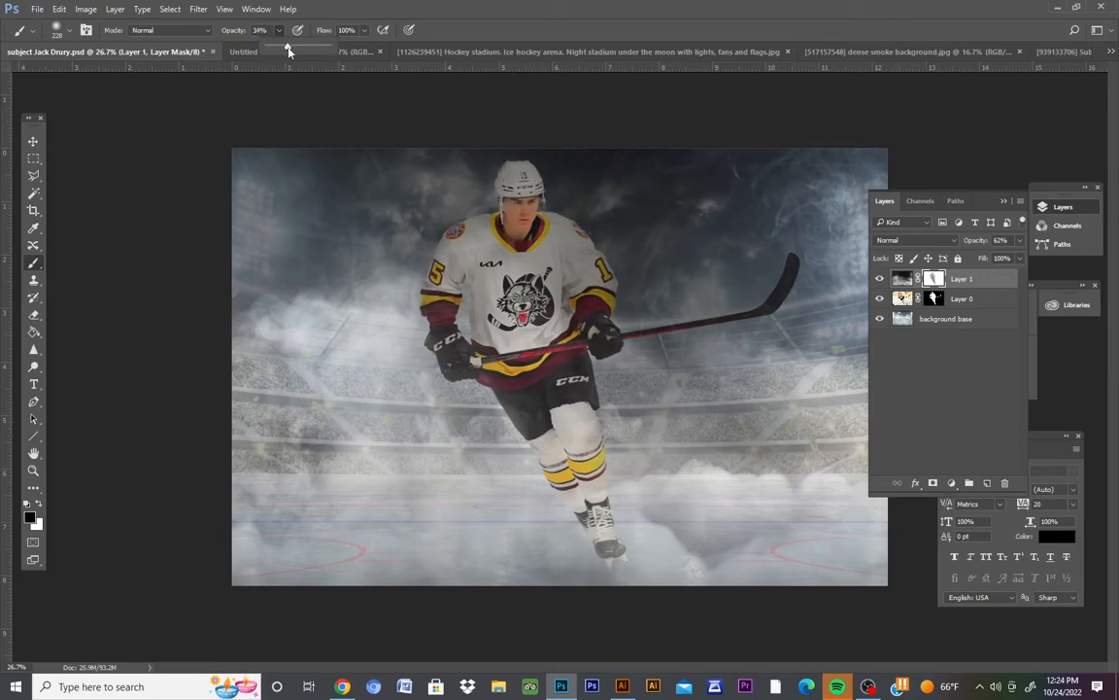
Raise the brush opacity to 38% and paint black on the smoke mask over the player's body and hockey stick
mouse_move(434, 291)
left_mouse_down()
mouse_move(460, 236)
mouse_move(495, 380)
mouse_move(477, 374)
mouse_move(576, 482)
left_mouse_up()
mouse_move(599, 524)
left_mouse_down()
mouse_move(566, 358)
mouse_move(546, 389)
mouse_move(533, 363)
mouse_move(558, 313)
mouse_move(553, 258)
mouse_move(527, 260)
mouse_move(532, 233)
mouse_move(514, 212)
mouse_move(536, 218)
mouse_move(519, 257)
mouse_move(629, 365)
left_mouse_up()
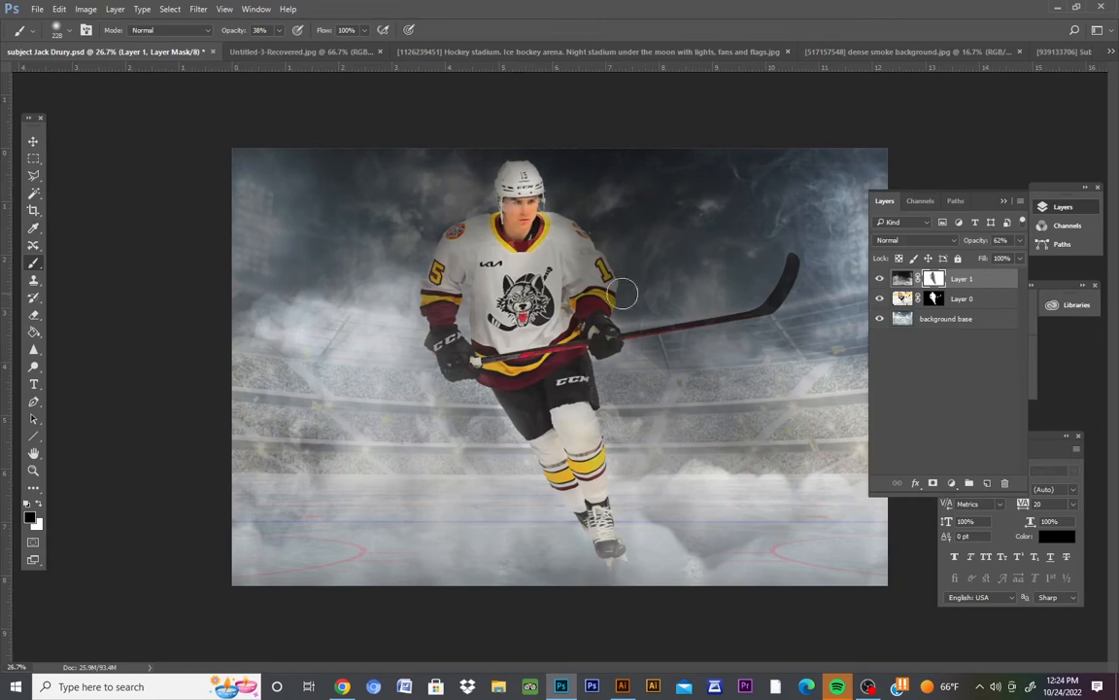
mouse_move(665, 329)
left_mouse_down()
mouse_move(755, 308)
mouse_move(787, 257)
mouse_move(785, 289)
mouse_move(731, 331)
left_mouse_up()
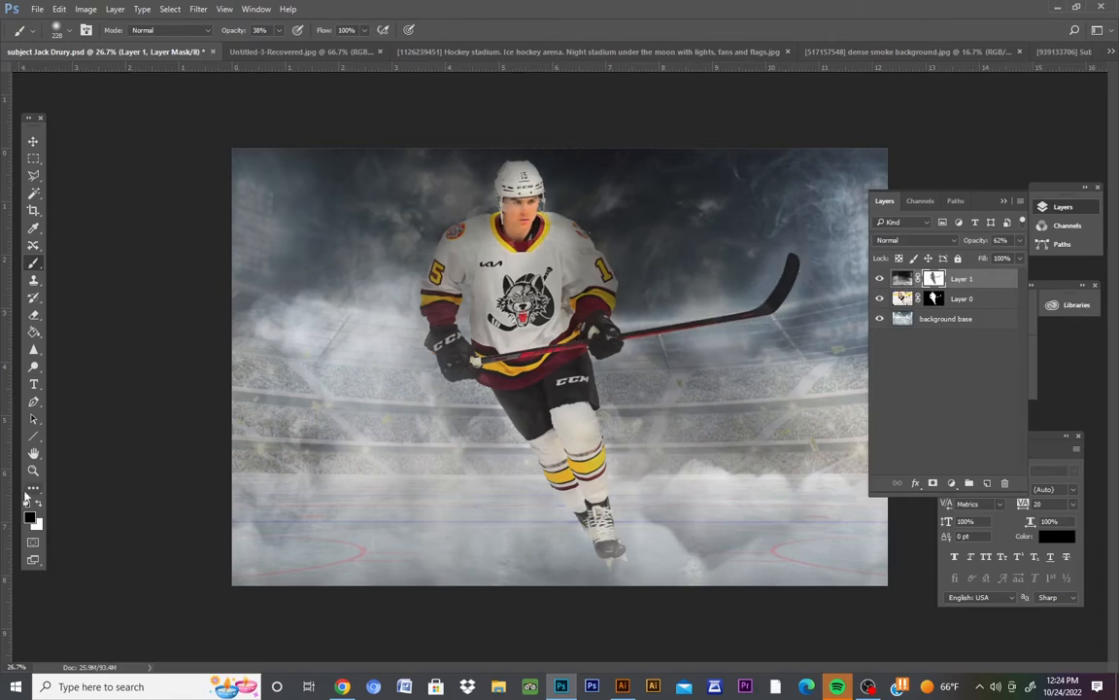
Paint white on the smoke mask around the hockey stick and raise the smoke layer's opacity to 100%
key("x")
left_click(789, 268)
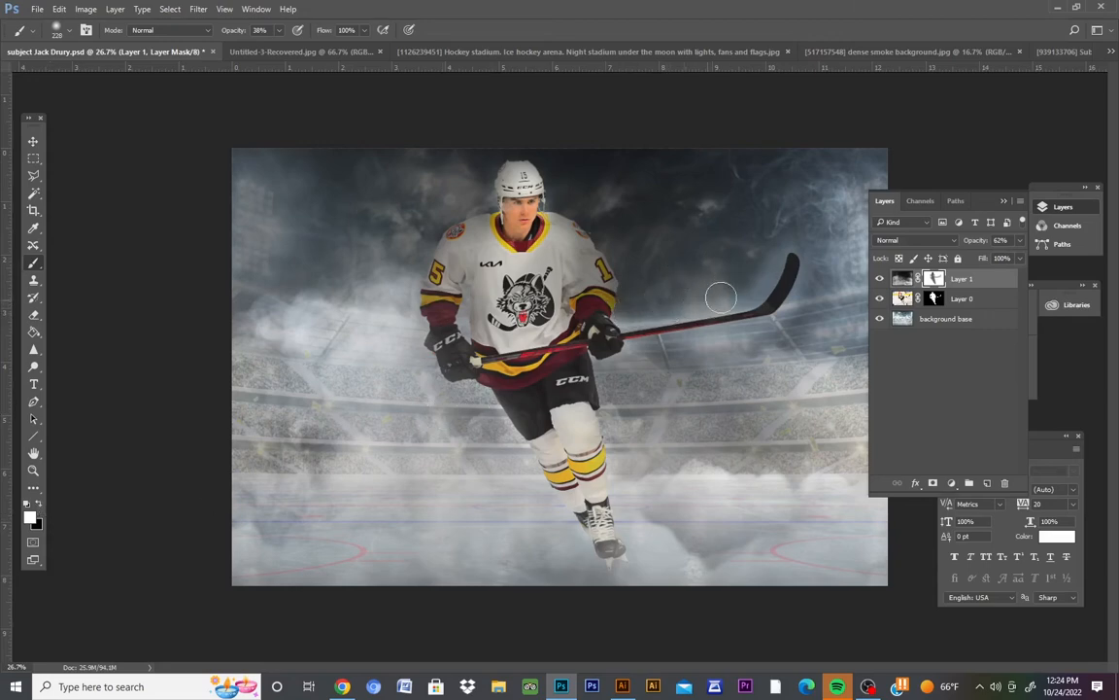
left_click_drag(645, 352, 759, 335)
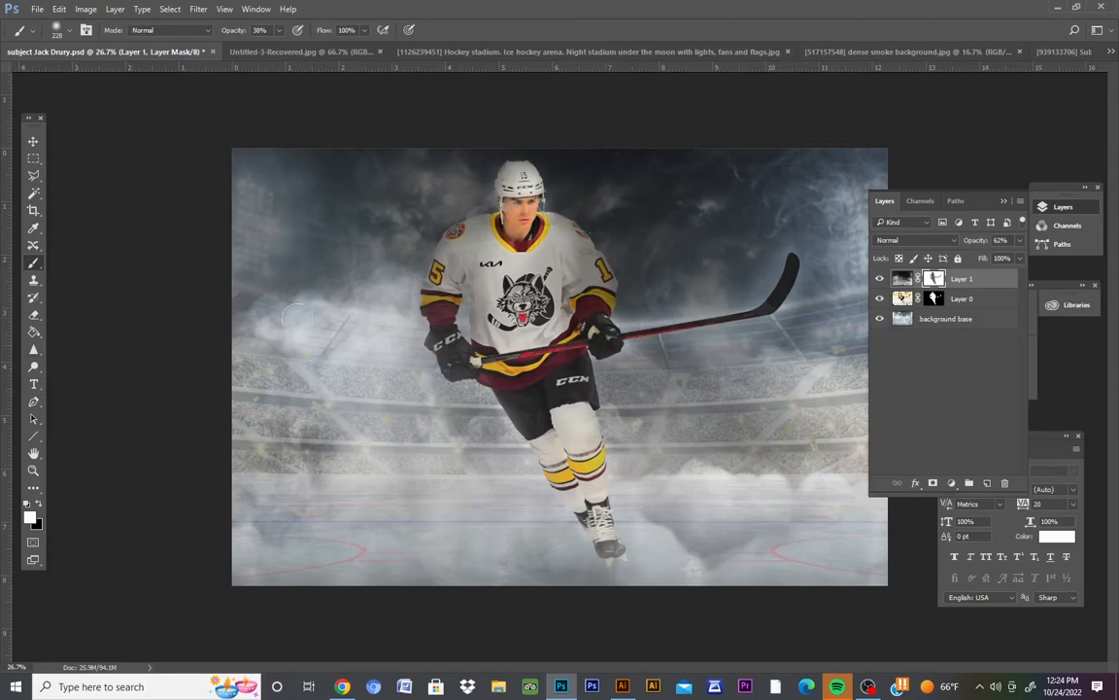
left_click(903, 279)
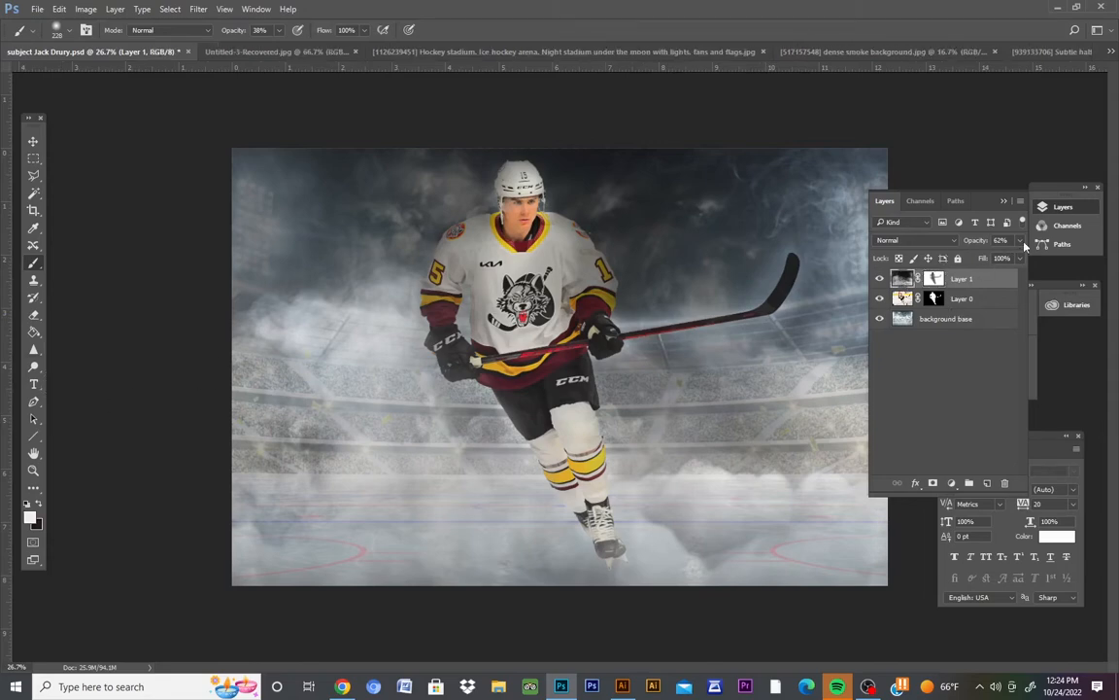
left_click_drag(1018, 260, 1022, 259)
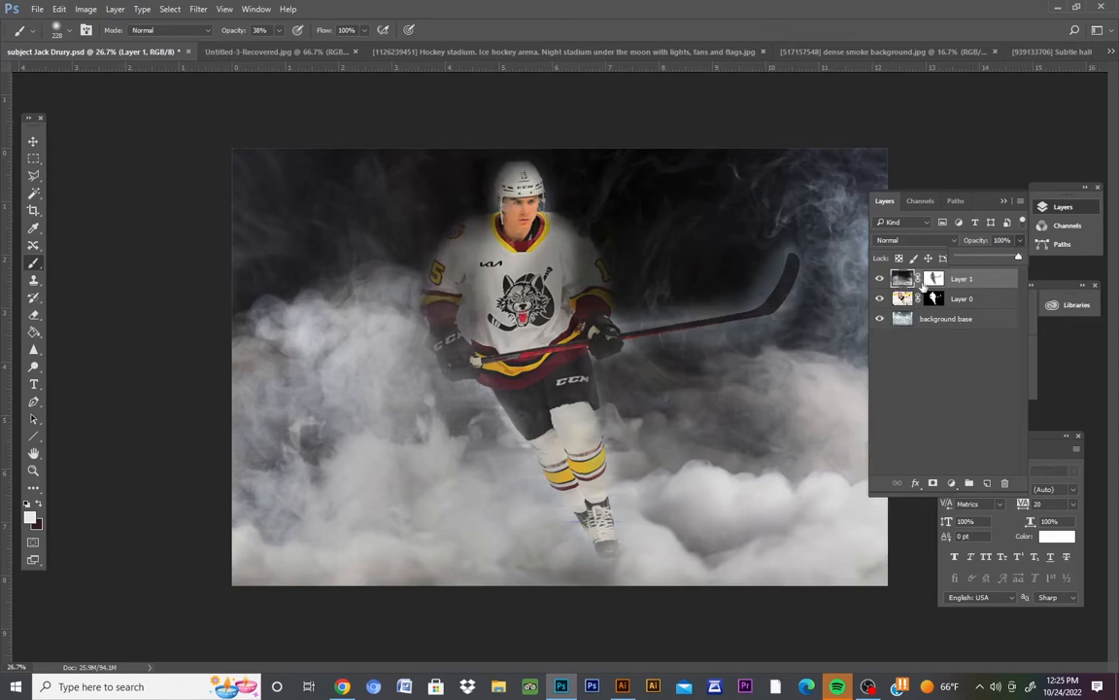
Paint black on the smoke layer's mask over the player's jersey, shorts, legs and skate
left_click(934, 278)
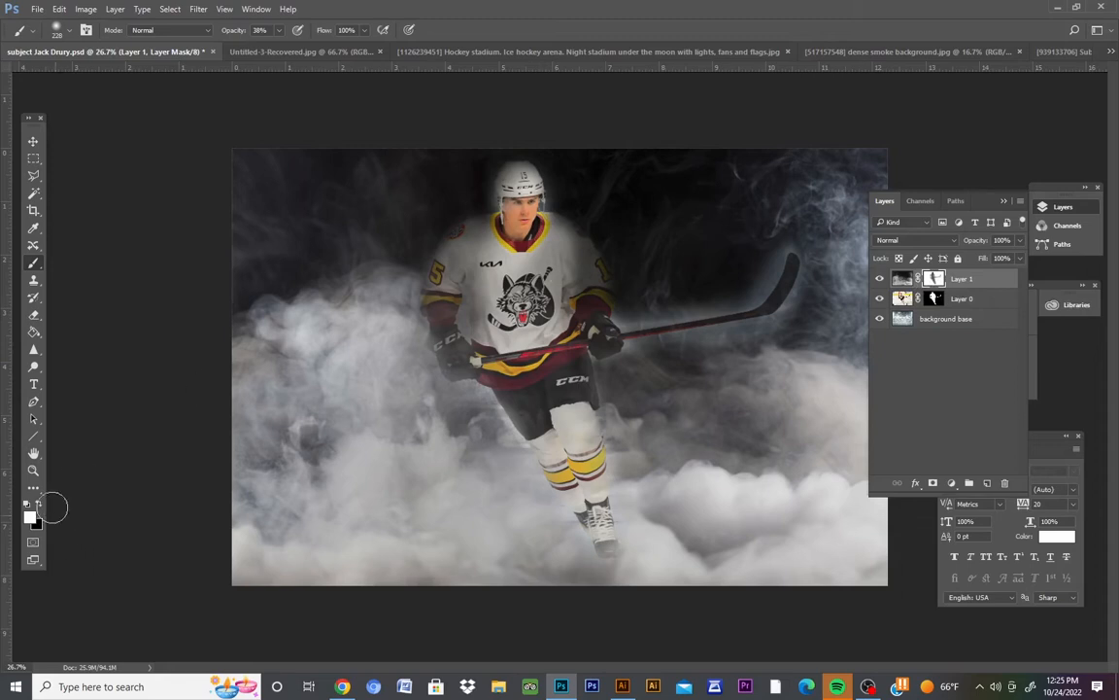
left_click(37, 504)
mouse_move(551, 226)
left_mouse_down()
mouse_move(594, 288)
mouse_move(584, 264)
mouse_move(568, 253)
mouse_move(587, 276)
mouse_move(597, 329)
mouse_move(561, 362)
mouse_move(563, 420)
left_mouse_up()
mouse_move(532, 368)
left_mouse_down()
mouse_move(420, 319)
mouse_move(413, 306)
mouse_move(463, 293)
mouse_move(408, 260)
mouse_move(409, 247)
mouse_move(437, 216)
mouse_move(479, 239)
mouse_move(416, 212)
mouse_move(406, 251)
mouse_move(442, 299)
mouse_move(399, 291)
mouse_move(420, 327)
mouse_move(433, 272)
mouse_move(466, 269)
mouse_move(434, 299)
mouse_move(486, 345)
mouse_move(570, 457)
mouse_move(562, 435)
left_mouse_up()
left_click_drag(601, 508, 541, 454)
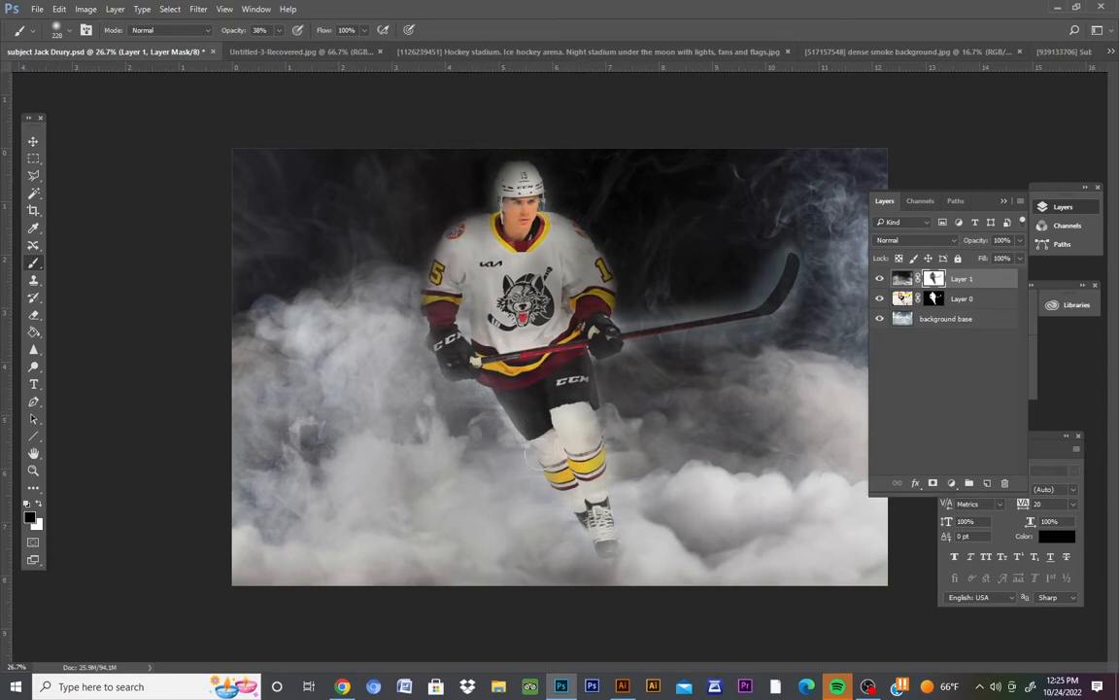
left_click_drag(612, 574, 593, 495)
left_click_drag(578, 449, 558, 396)
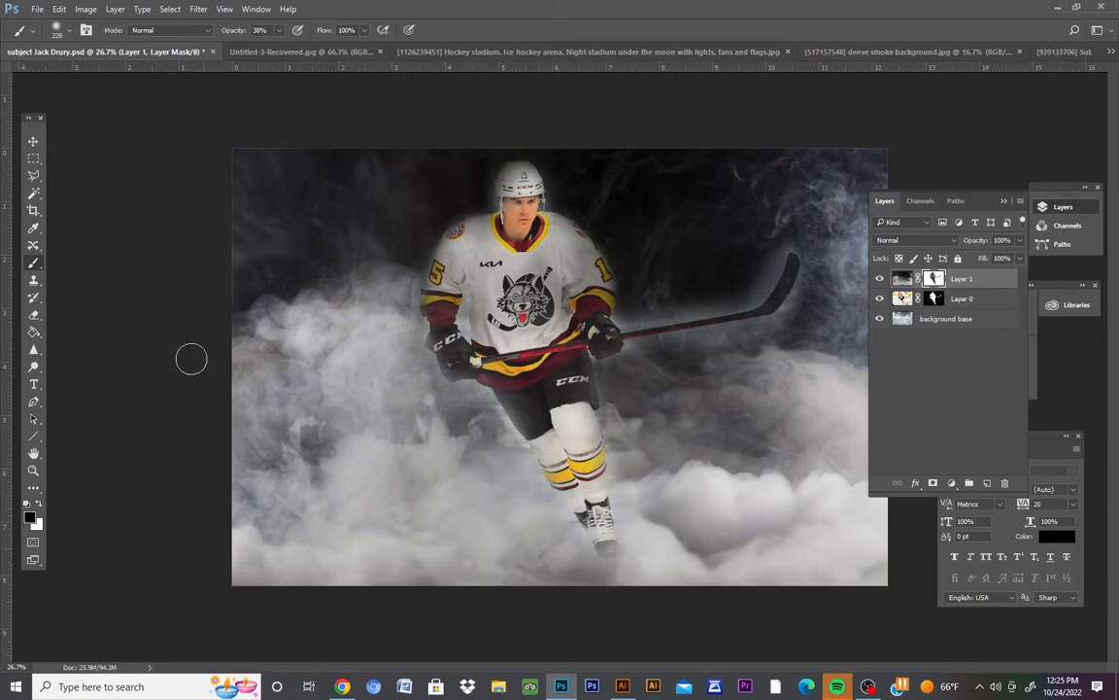
Paint white on the smoke mask over the hockey stick and legs, and black over the jersey and helmet
left_click(37, 504)
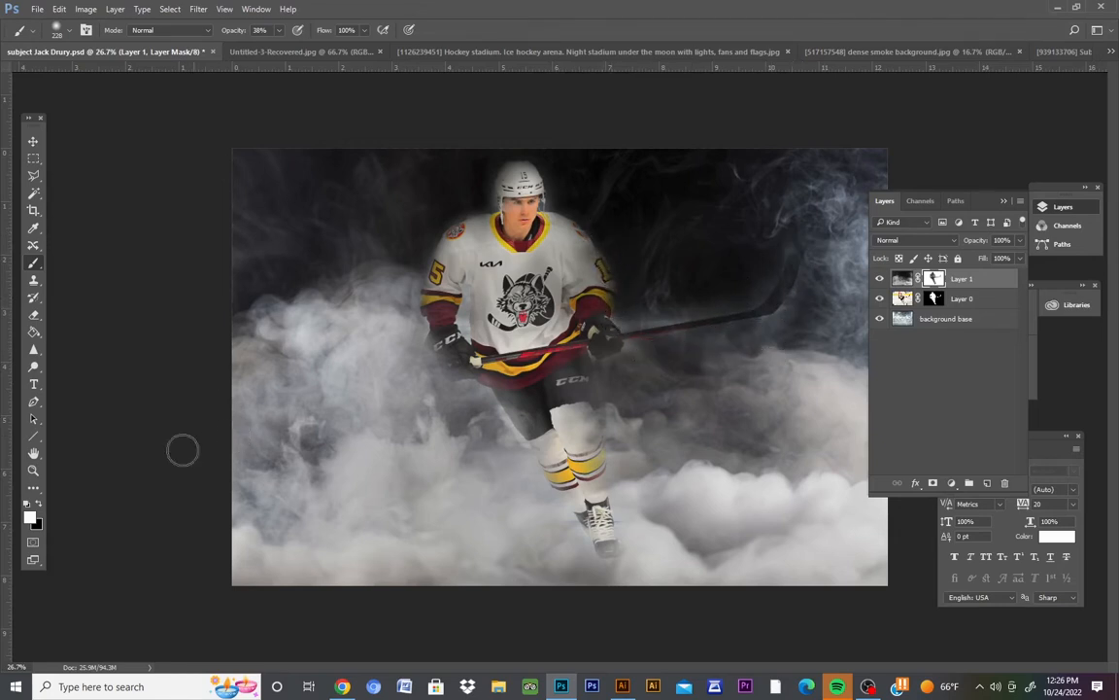
left_click(41, 505)
mouse_move(583, 275)
left_mouse_down()
mouse_move(591, 263)
mouse_move(572, 246)
mouse_move(519, 221)
mouse_move(511, 185)
left_mouse_up()
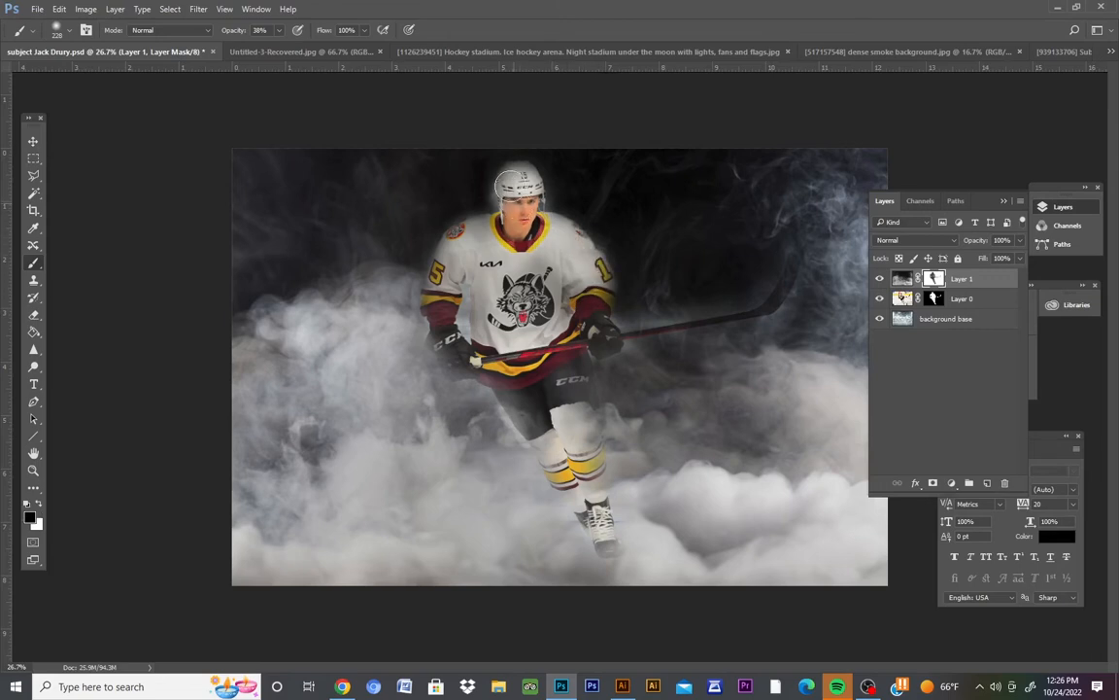
Paint white on the smoke mask beside the helmet and over the player's jersey, face, legs and skate
left_click(41, 505)
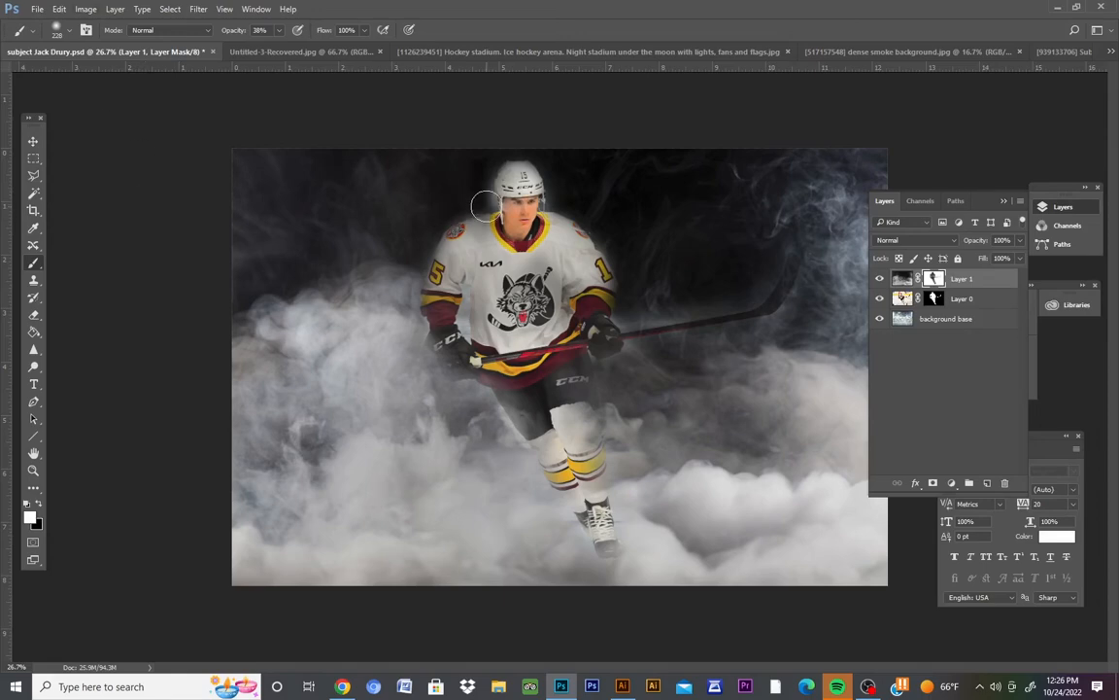
left_click_drag(486, 207, 478, 185)
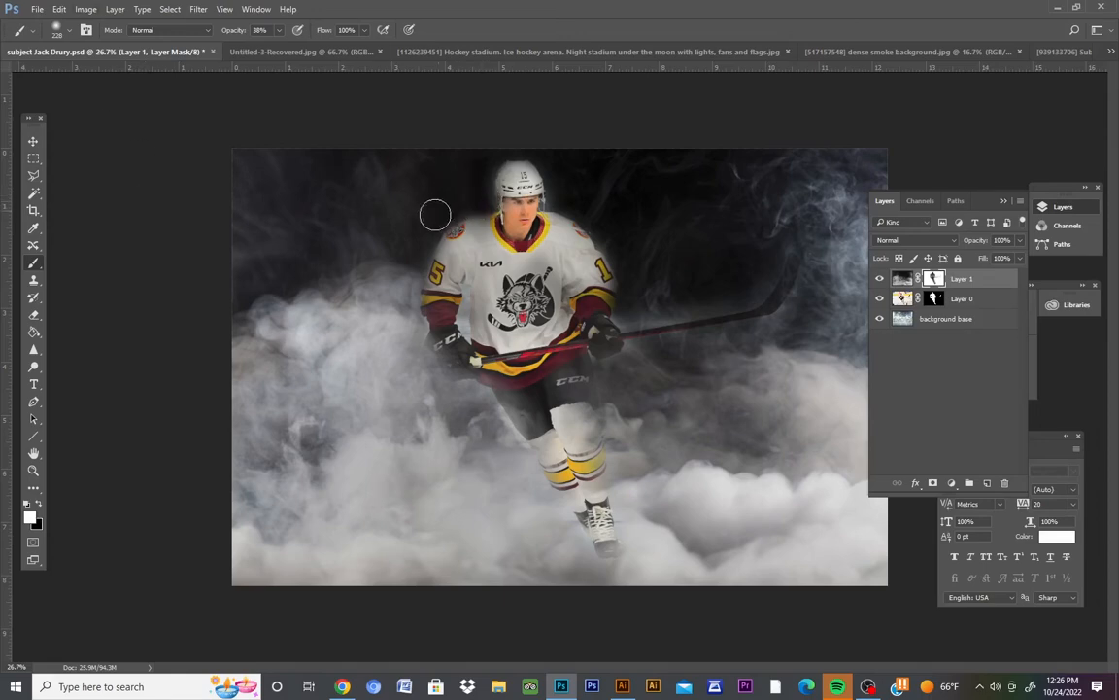
mouse_move(432, 259)
left_mouse_down()
mouse_move(377, 268)
mouse_move(476, 293)
mouse_move(511, 356)
mouse_move(532, 323)
left_mouse_up()
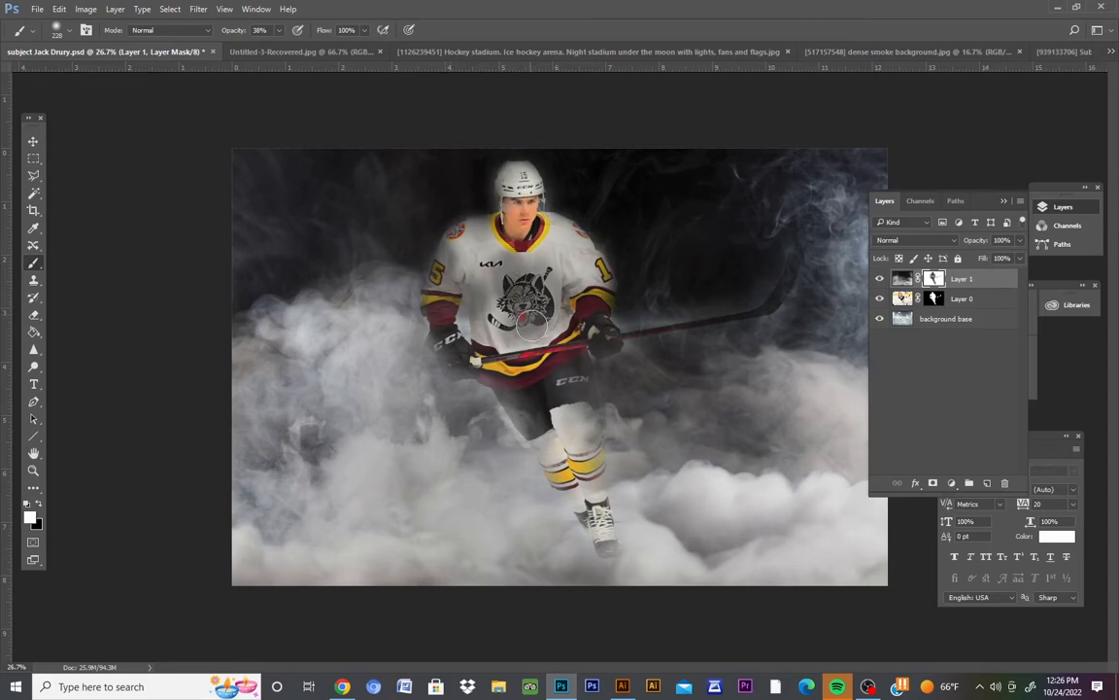
left_click_drag(574, 233, 611, 338)
mouse_move(549, 253)
left_mouse_down()
mouse_move(519, 261)
mouse_move(474, 245)
left_mouse_up()
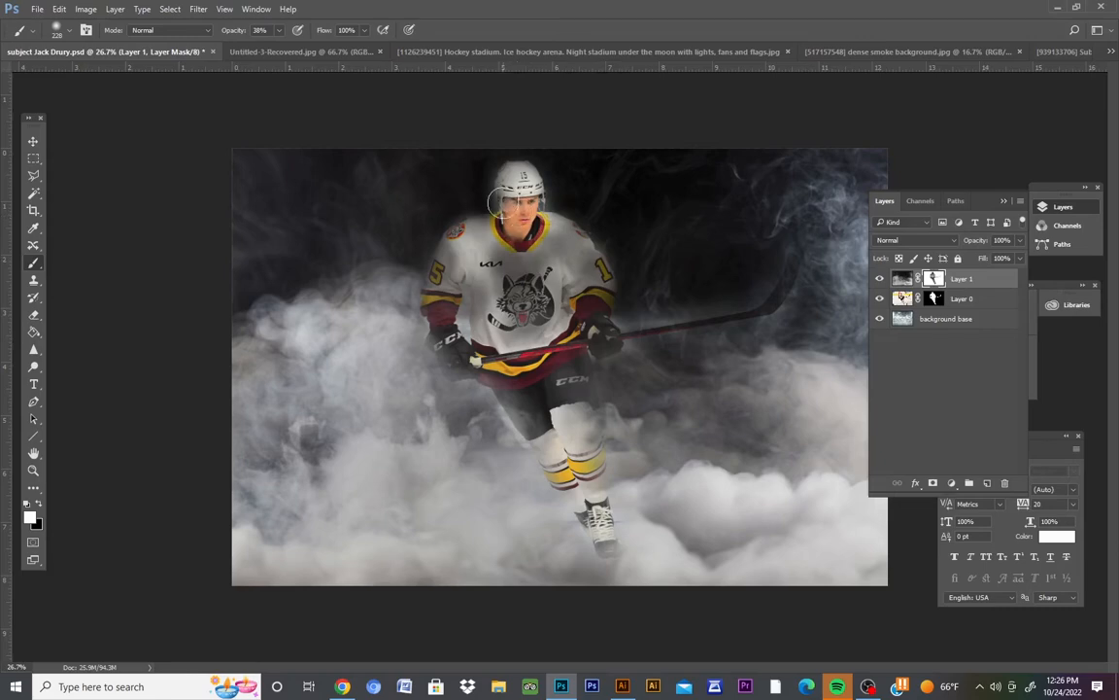
mouse_move(503, 204)
left_mouse_down()
mouse_move(515, 255)
mouse_move(529, 255)
left_mouse_up()
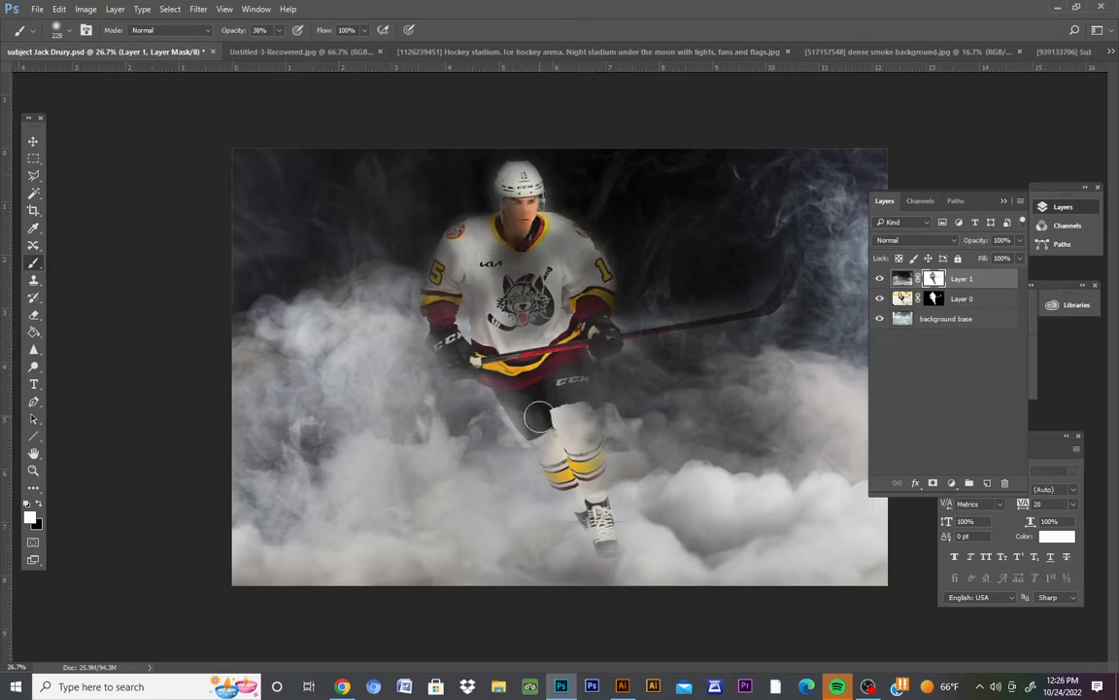
mouse_move(539, 416)
left_mouse_down()
mouse_move(593, 510)
mouse_move(611, 519)
left_mouse_up()
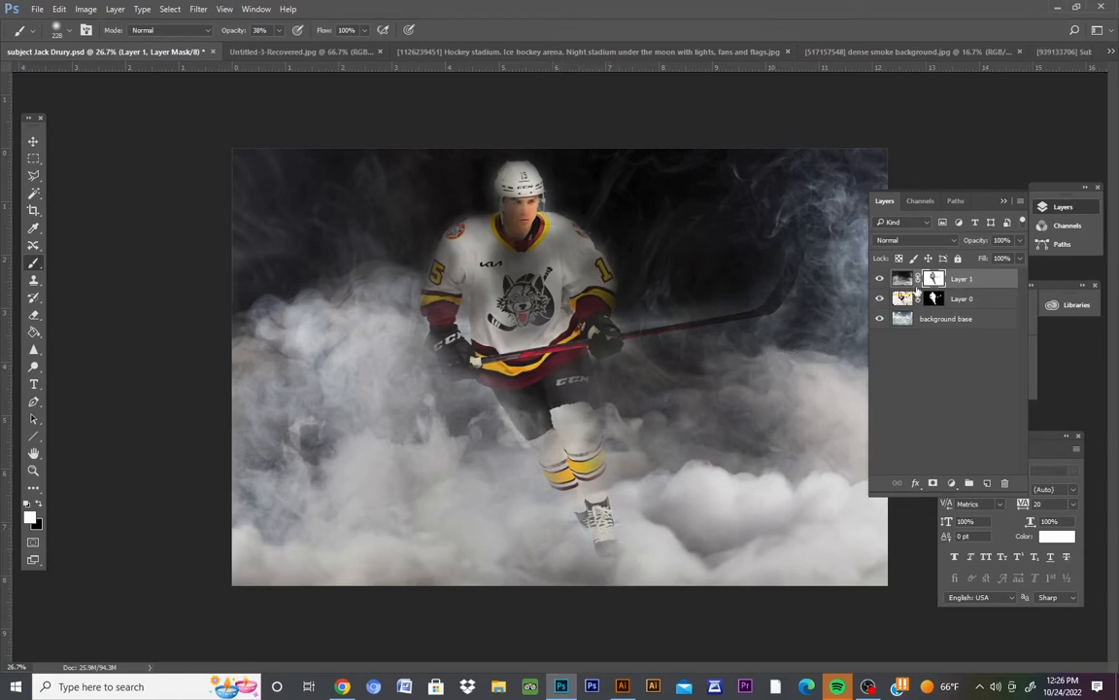
Set the brush to 354 px at 72% opacity and paint black on the smoke mask over the sky, stadium lights and hockey stick
left_click(906, 281)
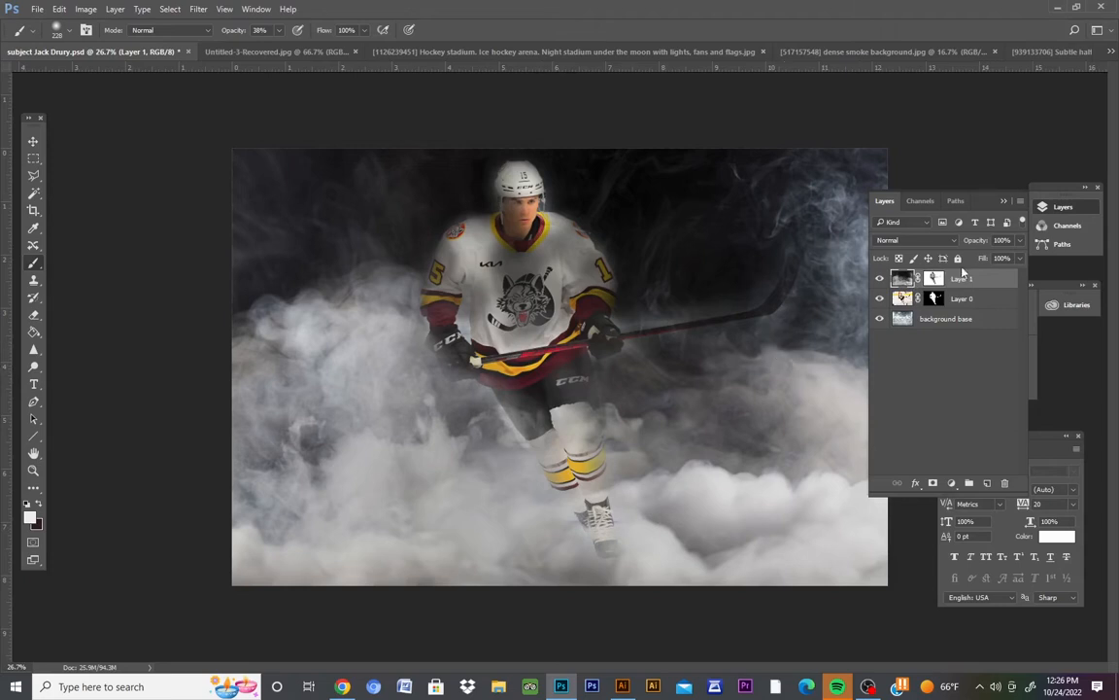
left_click(933, 280)
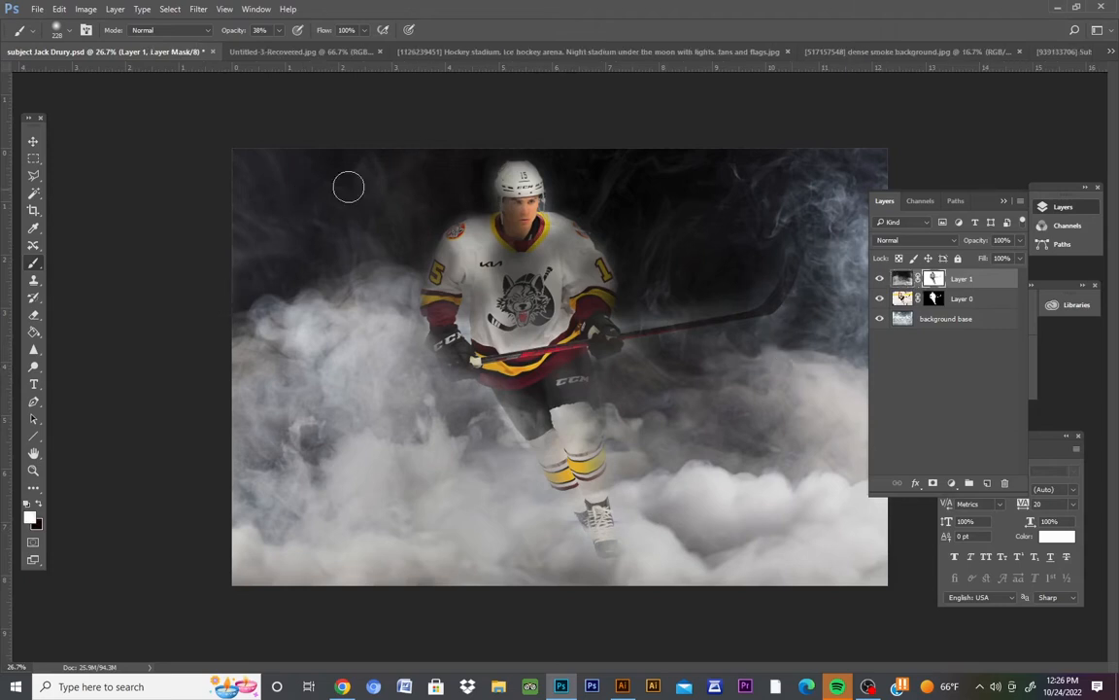
left_click(279, 30)
left_click(59, 30)
left_click(261, 136)
left_click(279, 30)
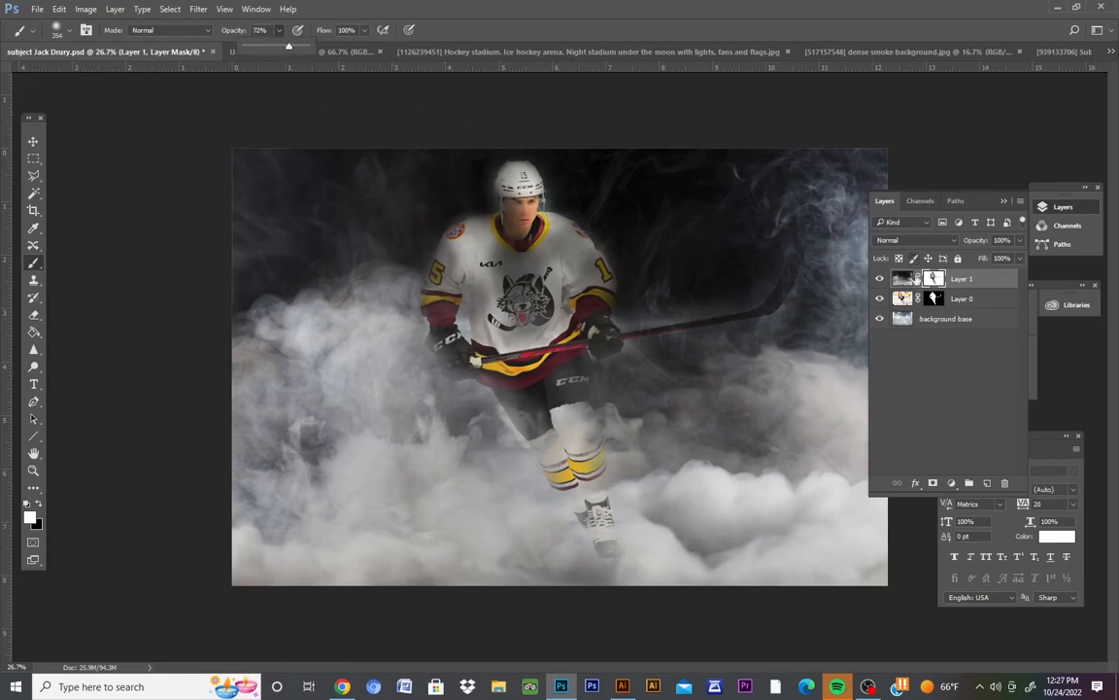
left_click(277, 256)
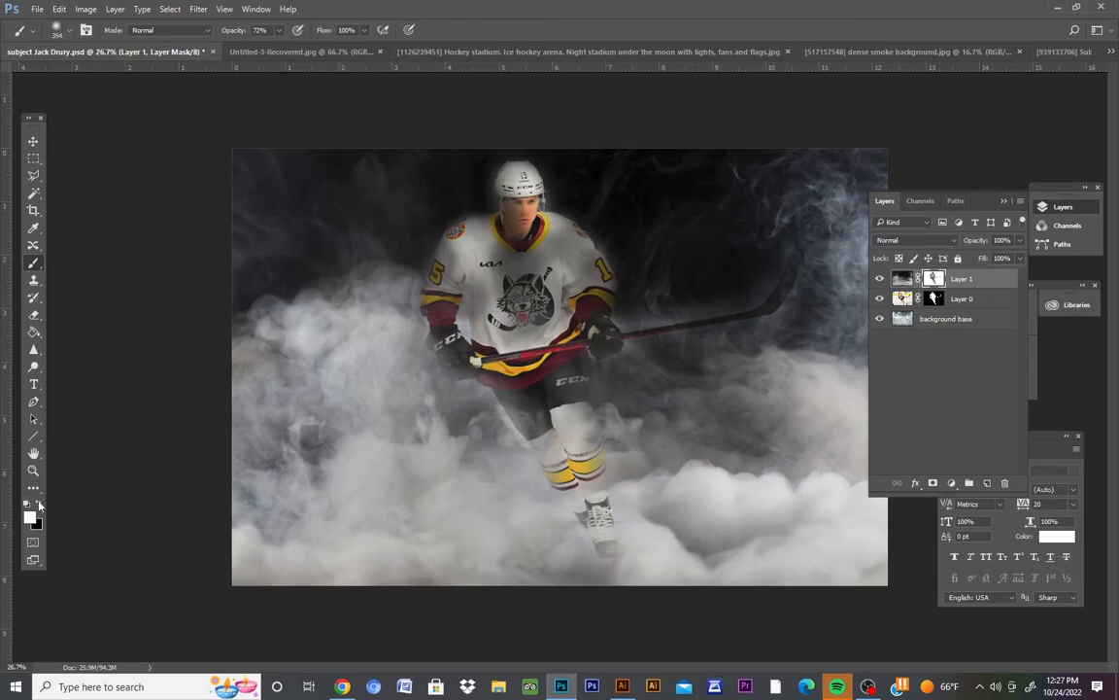
mouse_move(255, 204)
left_mouse_down()
mouse_move(283, 217)
mouse_move(323, 202)
mouse_move(267, 182)
mouse_move(263, 164)
mouse_move(245, 184)
mouse_move(218, 296)
mouse_move(260, 253)
mouse_move(291, 250)
mouse_move(286, 266)
mouse_move(314, 242)
mouse_move(331, 266)
mouse_move(352, 231)
mouse_move(375, 217)
mouse_move(384, 238)
mouse_move(388, 226)
mouse_move(330, 219)
mouse_move(238, 275)
mouse_move(225, 314)
mouse_move(233, 330)
mouse_move(270, 335)
mouse_move(282, 351)
mouse_move(297, 347)
mouse_move(294, 316)
mouse_move(327, 344)
mouse_move(363, 320)
mouse_move(377, 269)
mouse_move(364, 170)
mouse_move(443, 164)
mouse_move(405, 131)
mouse_move(377, 147)
mouse_move(388, 142)
mouse_move(318, 137)
mouse_move(280, 166)
mouse_move(321, 229)
mouse_move(323, 243)
mouse_move(295, 247)
mouse_move(355, 259)
mouse_move(393, 251)
mouse_move(396, 220)
mouse_move(449, 200)
mouse_move(480, 142)
mouse_move(523, 134)
mouse_move(588, 157)
mouse_move(482, 140)
mouse_move(471, 170)
mouse_move(512, 125)
mouse_move(679, 266)
mouse_move(746, 264)
mouse_move(731, 233)
mouse_move(656, 232)
mouse_move(623, 141)
mouse_move(722, 190)
mouse_move(812, 190)
mouse_move(753, 167)
mouse_move(679, 160)
mouse_move(782, 174)
mouse_move(753, 209)
mouse_move(784, 218)
mouse_move(778, 206)
mouse_move(787, 258)
mouse_move(864, 326)
mouse_move(729, 291)
mouse_move(749, 258)
mouse_move(827, 300)
left_mouse_up()
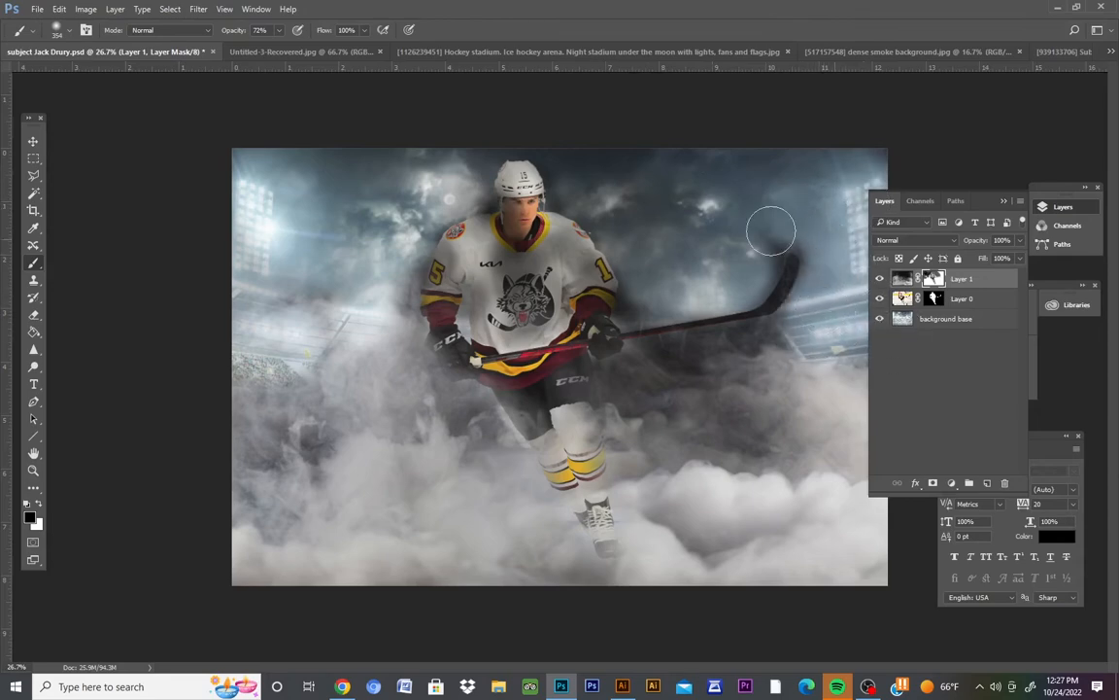
mouse_move(772, 230)
left_mouse_down()
mouse_move(680, 238)
mouse_move(836, 233)
mouse_move(634, 210)
mouse_move(637, 185)
mouse_move(654, 269)
mouse_move(680, 295)
left_mouse_up()
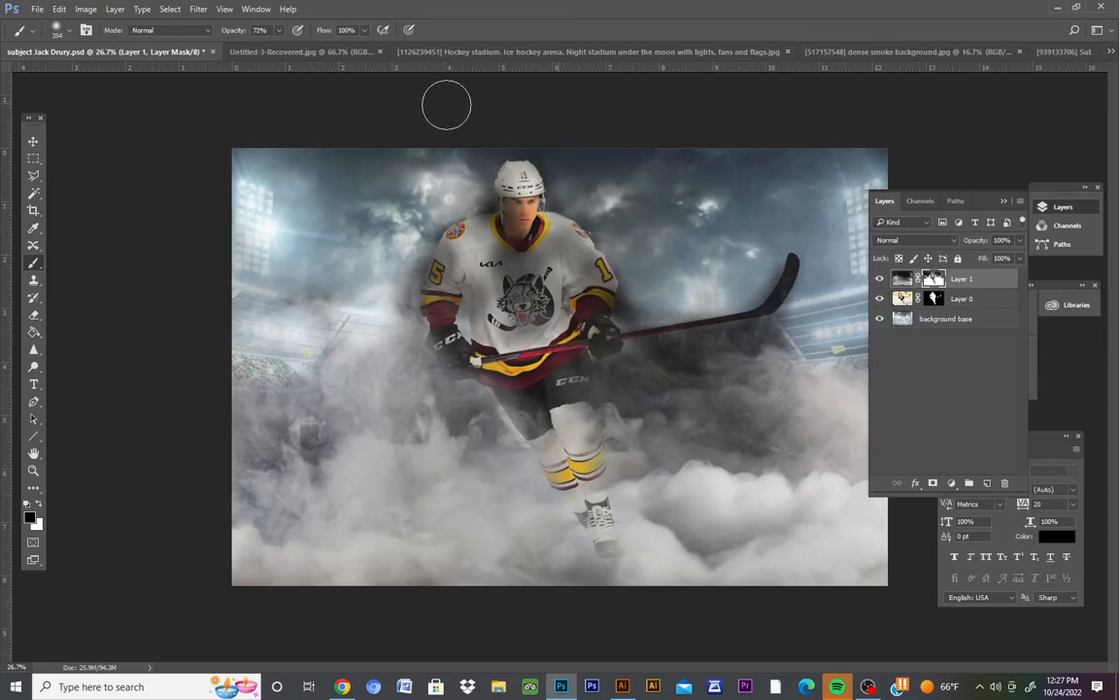
Paint black on the smoke mask over the clouds beside the helmet and the stadium stands on both sides of the player
mouse_move(470, 148)
left_mouse_down()
mouse_move(499, 151)
mouse_move(474, 177)
mouse_move(404, 153)
mouse_move(413, 200)
left_mouse_up()
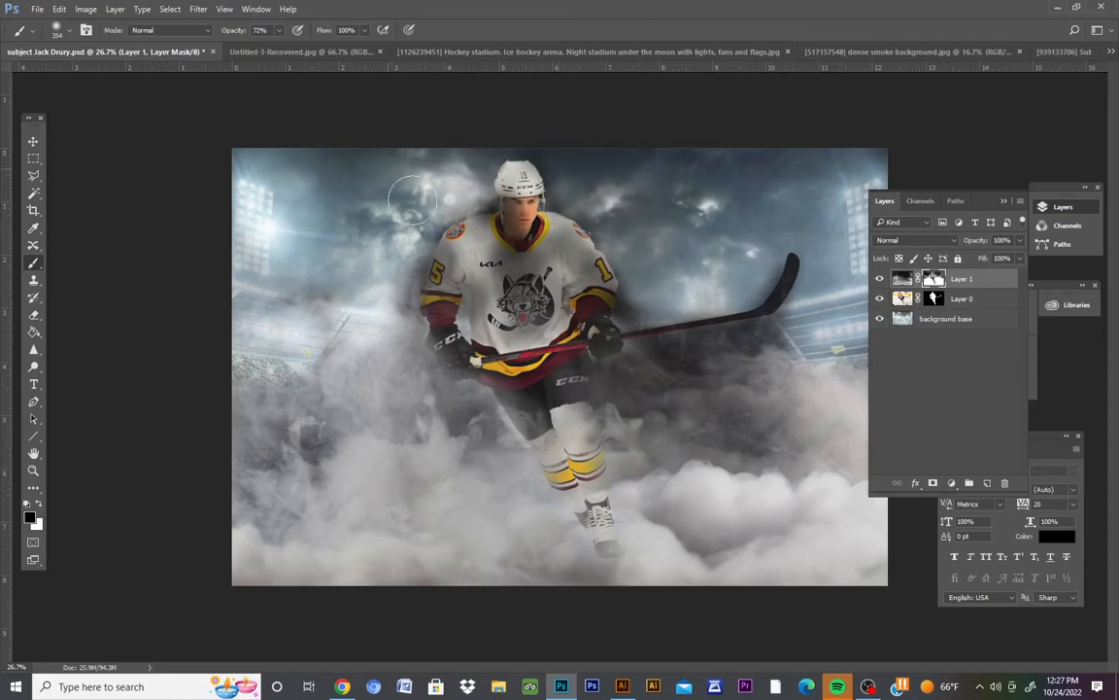
mouse_move(387, 291)
left_mouse_down()
mouse_move(381, 257)
mouse_move(342, 293)
mouse_move(367, 312)
mouse_move(368, 340)
mouse_move(375, 322)
mouse_move(310, 324)
mouse_move(280, 350)
mouse_move(333, 401)
mouse_move(525, 311)
left_mouse_up()
mouse_move(795, 342)
left_mouse_down()
mouse_move(679, 365)
mouse_move(654, 359)
mouse_move(728, 325)
mouse_move(718, 353)
mouse_move(766, 340)
mouse_move(813, 300)
mouse_move(783, 314)
mouse_move(769, 345)
mouse_move(713, 371)
mouse_move(744, 383)
mouse_move(850, 368)
mouse_move(634, 380)
mouse_move(621, 391)
mouse_move(762, 398)
mouse_move(812, 376)
left_mouse_up()
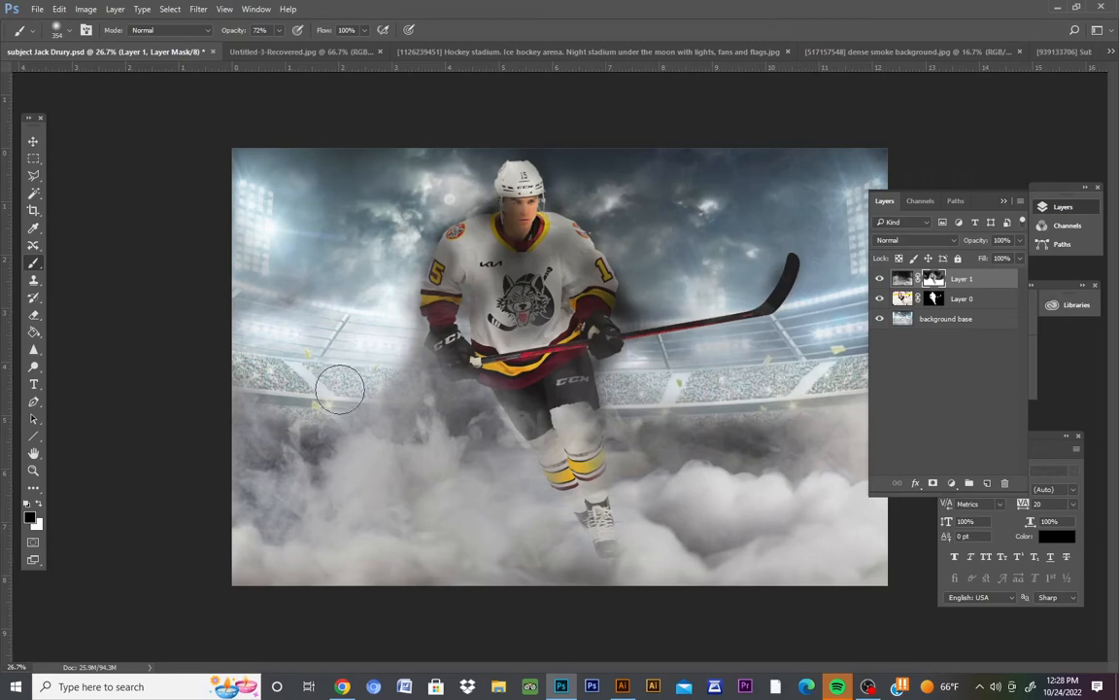
mouse_move(340, 389)
left_mouse_down()
mouse_move(398, 369)
mouse_move(266, 386)
left_mouse_up()
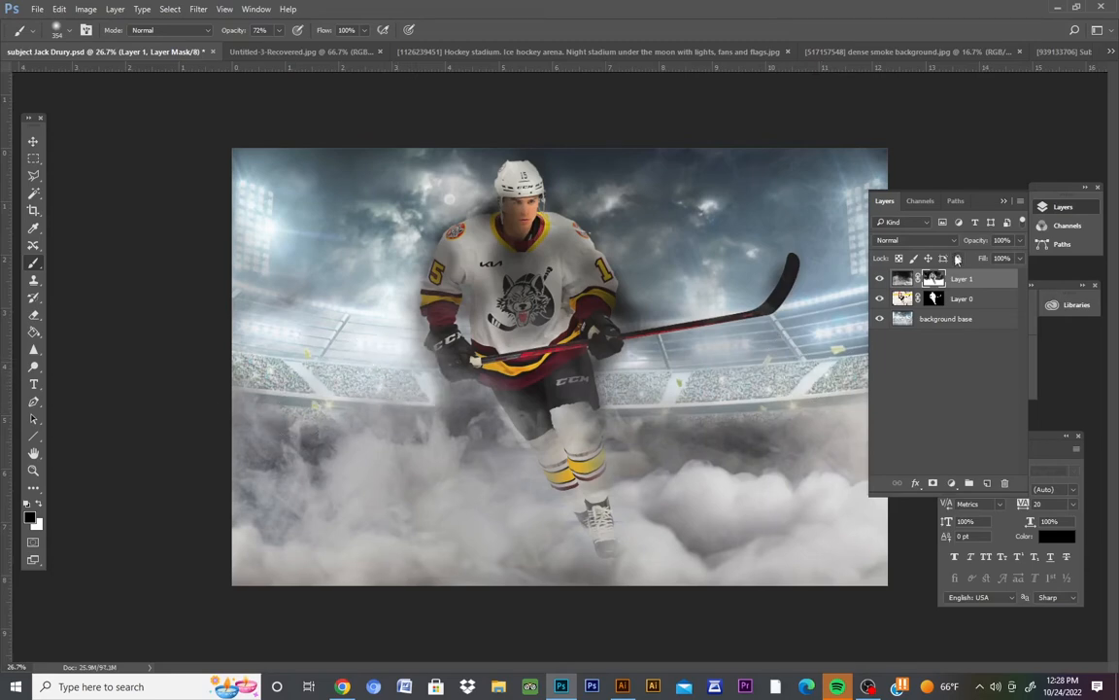
Touch up the smoke mask over the player's face and jersey, alternating white and black and finishing with black
mouse_move(501, 214)
left_mouse_down()
mouse_move(533, 189)
mouse_move(506, 215)
mouse_move(510, 199)
mouse_move(550, 346)
mouse_move(534, 199)
mouse_move(515, 195)
mouse_move(512, 225)
left_mouse_up()
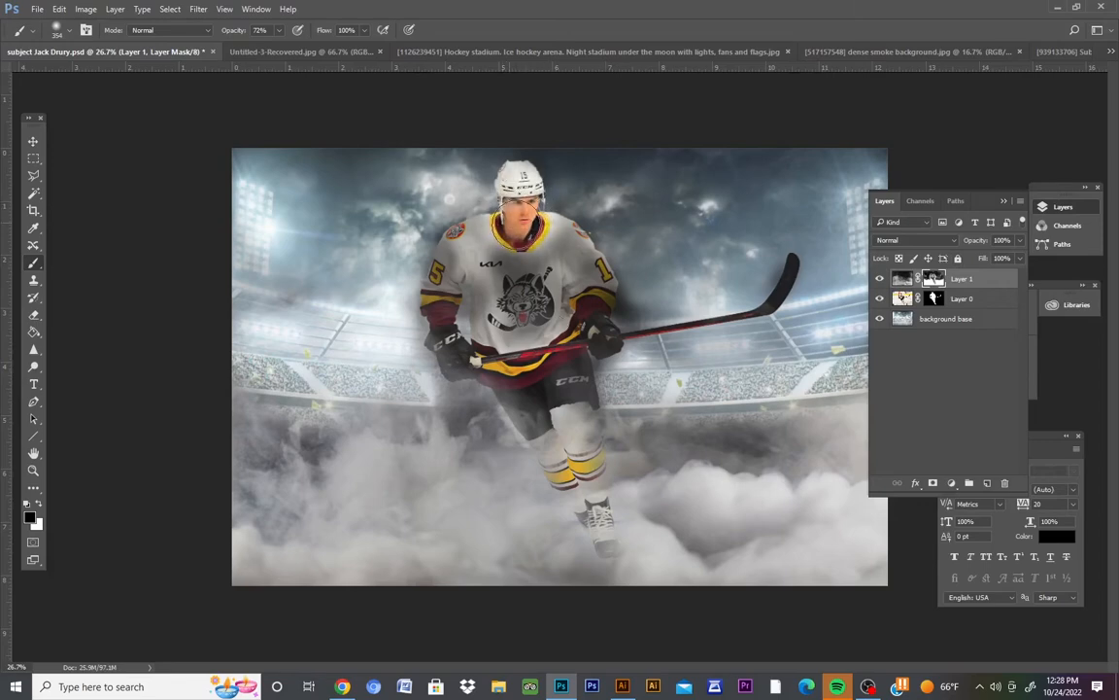
left_click(39, 504)
mouse_move(522, 238)
left_mouse_down()
mouse_move(463, 207)
mouse_move(439, 278)
left_mouse_up()
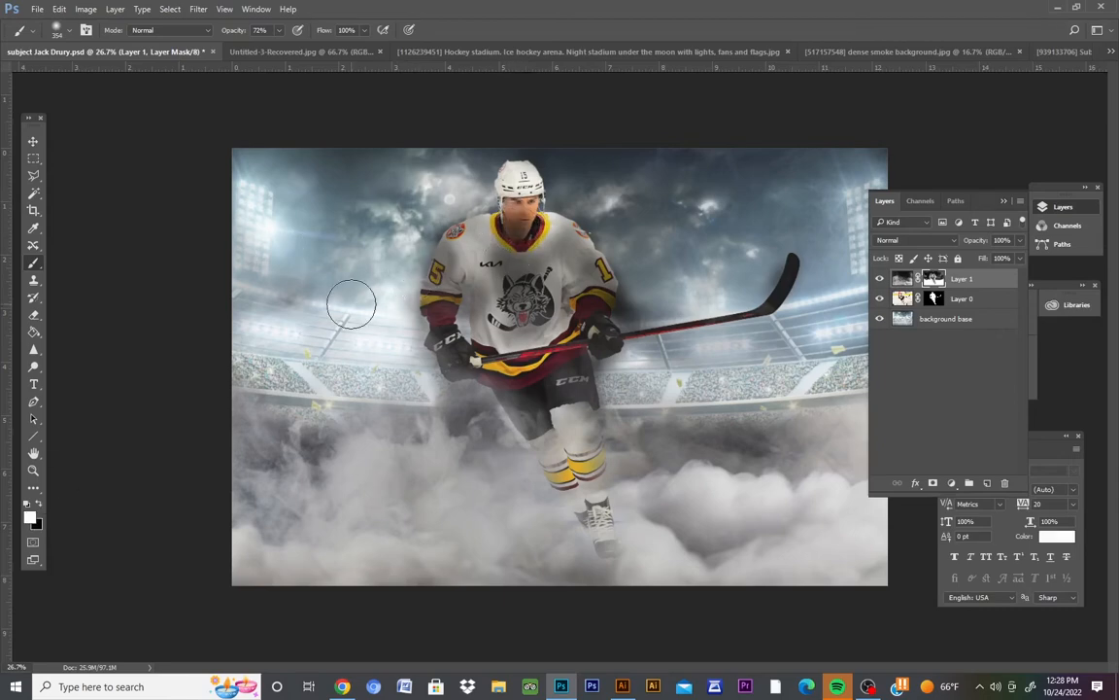
left_click(39, 504)
mouse_move(506, 239)
left_mouse_down()
mouse_move(515, 292)
mouse_move(525, 289)
mouse_move(498, 354)
mouse_move(511, 293)
mouse_move(486, 328)
left_mouse_up()
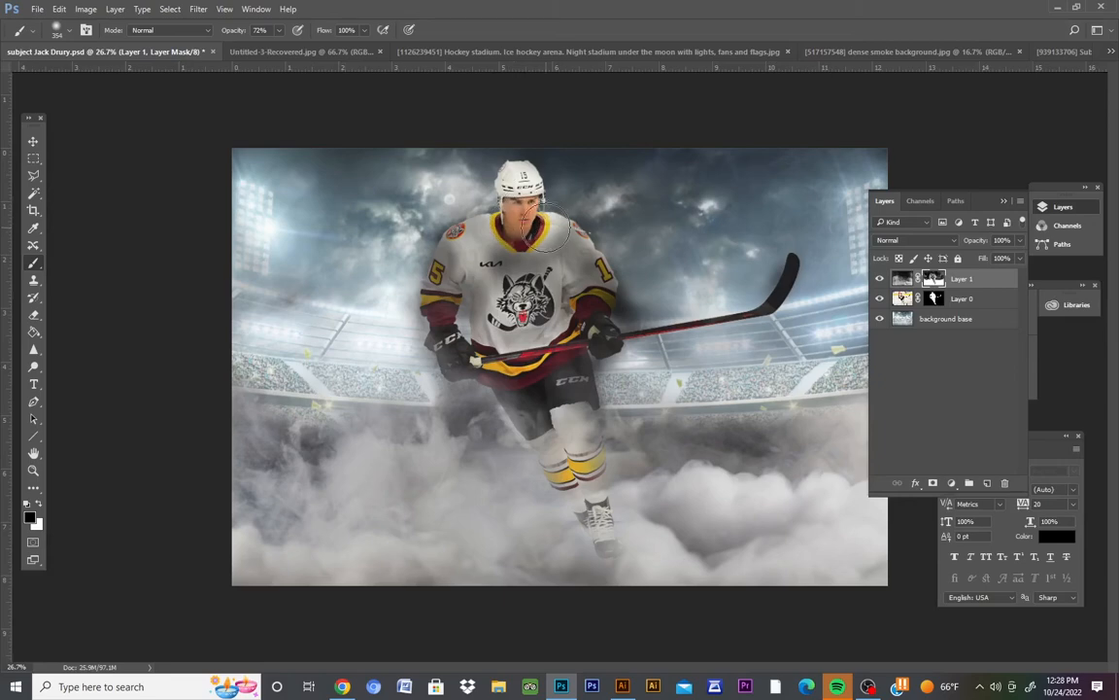
left_click_drag(546, 227, 476, 299)
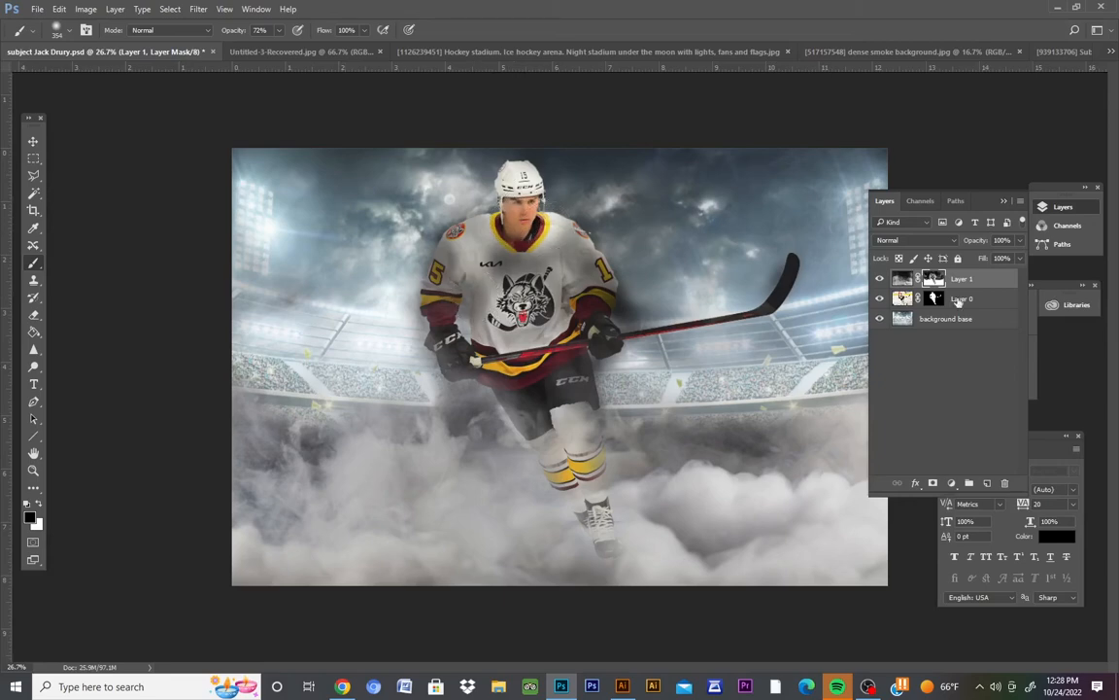
Toggle the player layer's visibility off and on to check it against the background
left_click(903, 280)
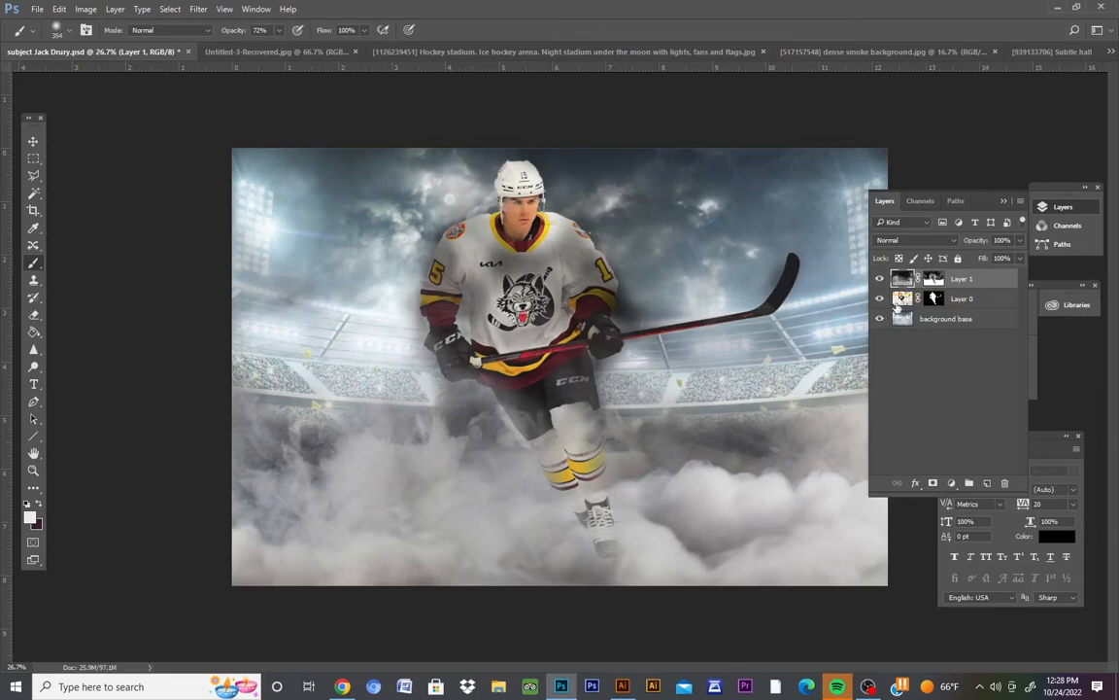
left_click(896, 302)
left_click(880, 300)
left_click(880, 301)
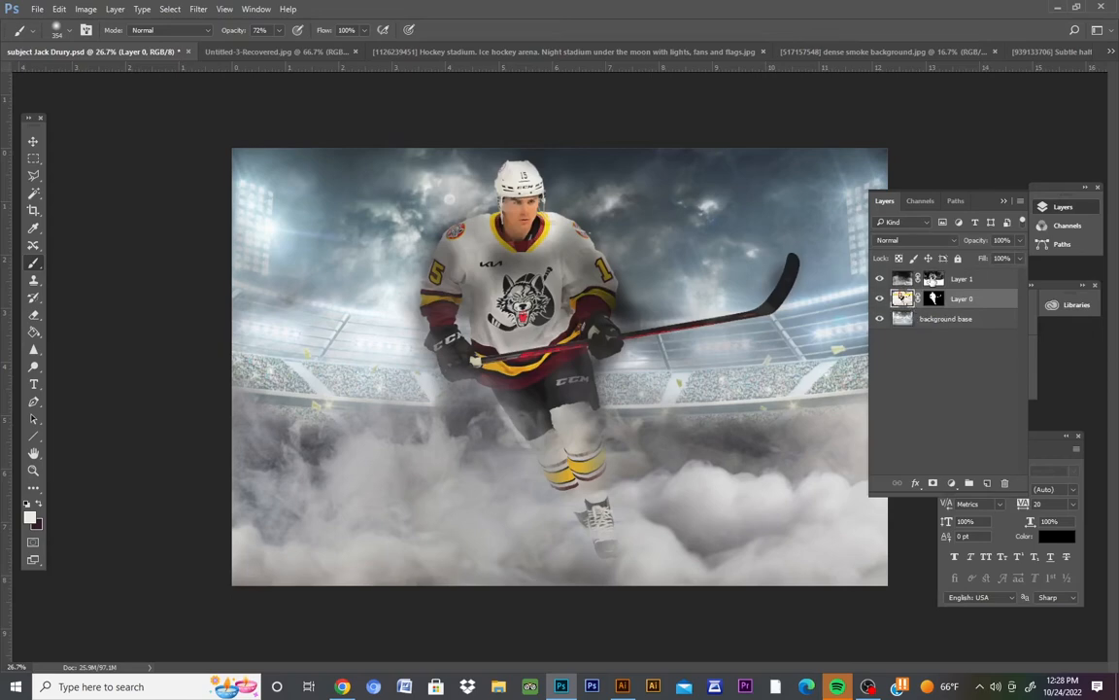
Lower the brush opacity to 30% and paint black on the smoke layer's mask over the ice rink on both sides of the skate
left_click(934, 279)
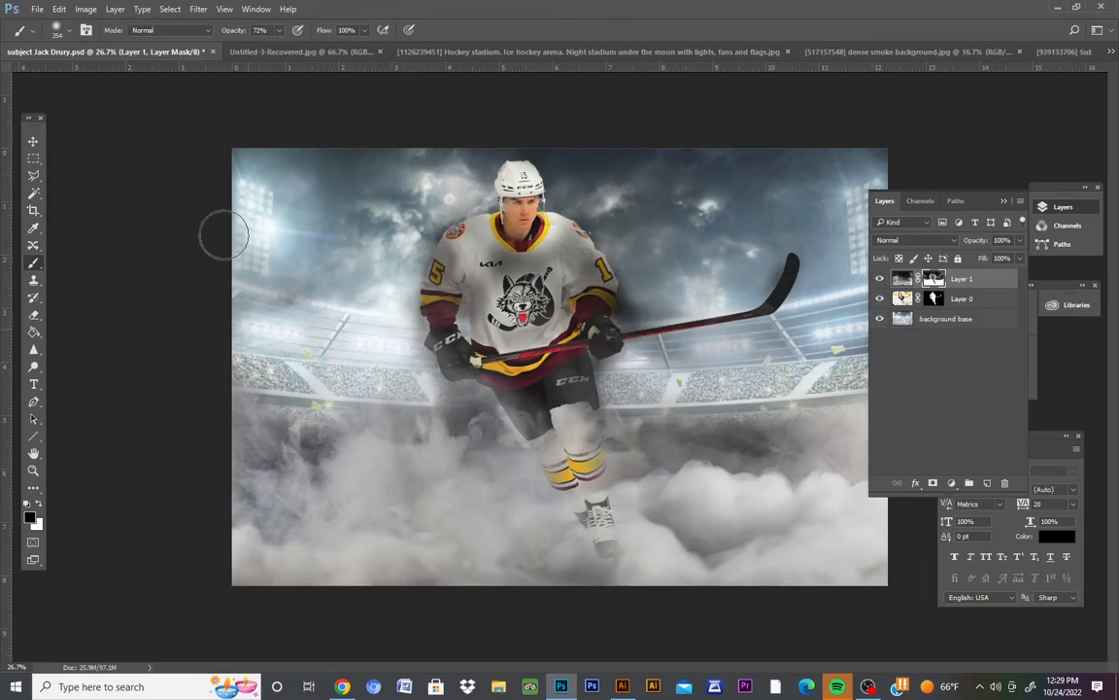
left_click(278, 31)
mouse_move(270, 503)
left_mouse_down()
mouse_move(276, 529)
mouse_move(363, 530)
left_mouse_up()
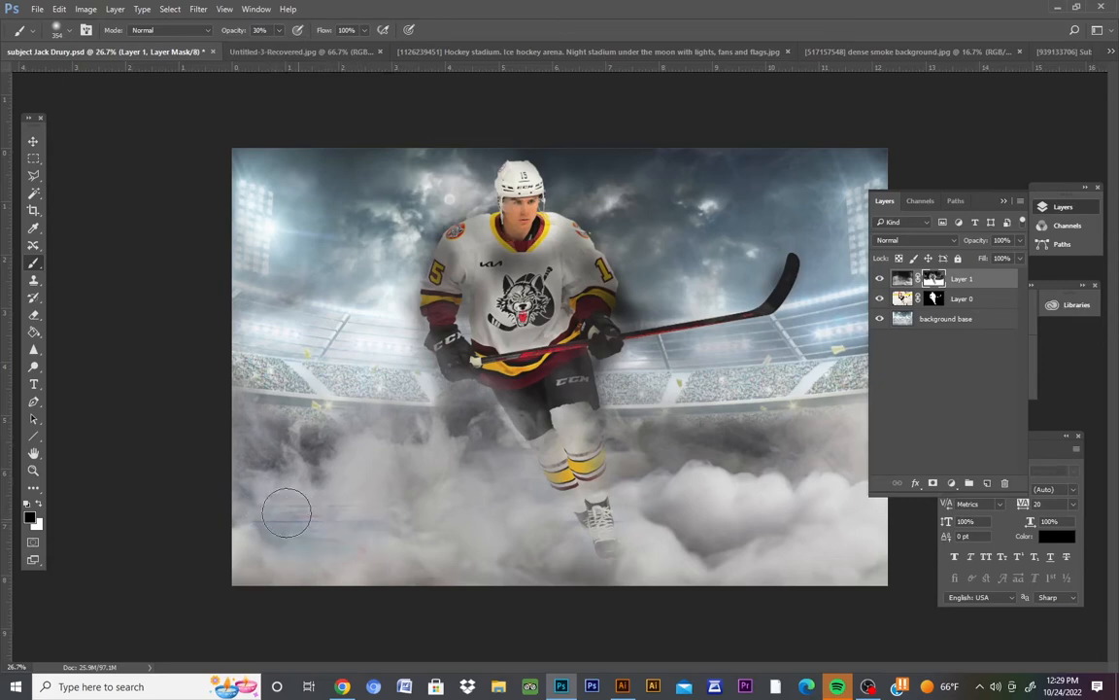
mouse_move(287, 512)
left_mouse_down()
mouse_move(367, 544)
mouse_move(456, 529)
mouse_move(422, 528)
left_mouse_up()
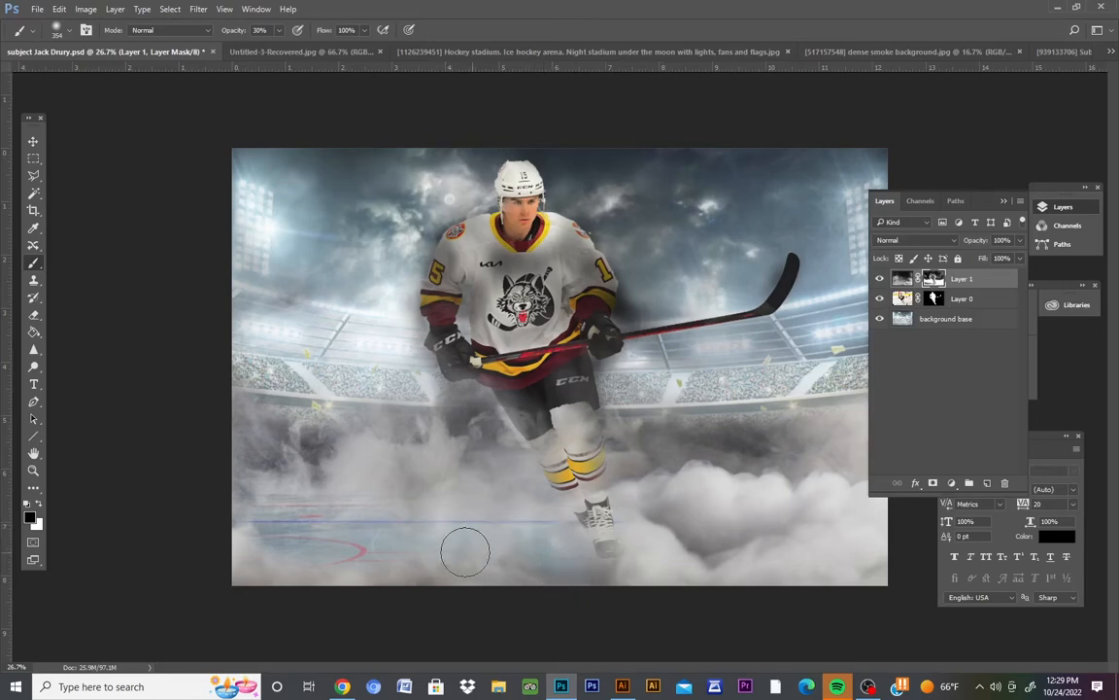
left_click_drag(344, 500, 451, 507)
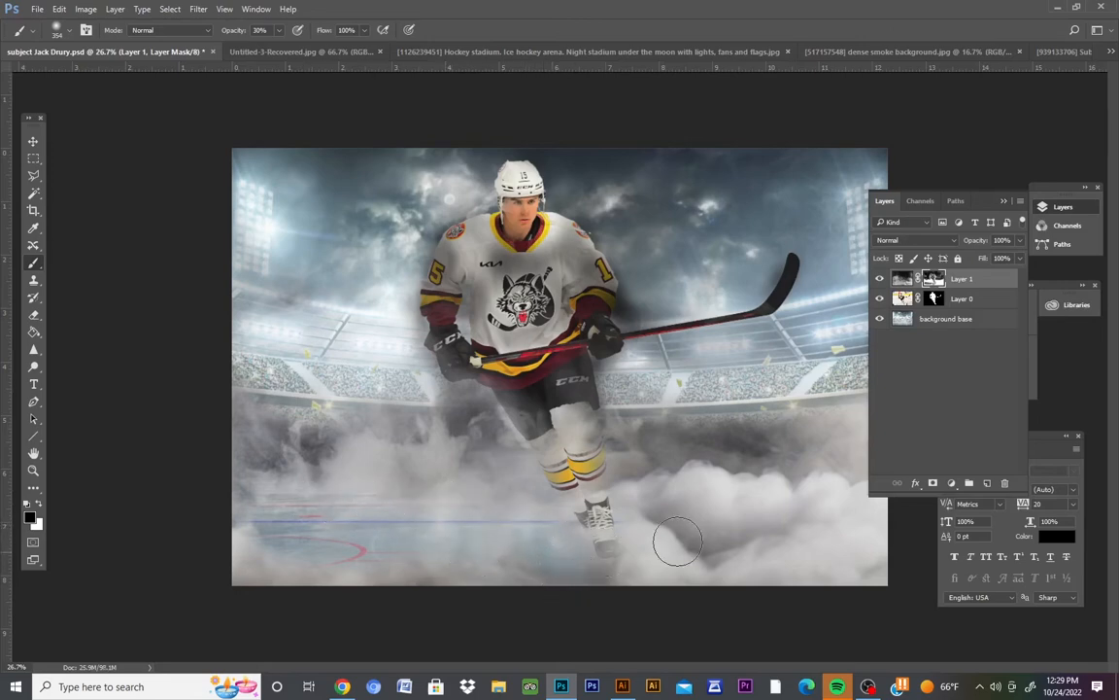
mouse_move(677, 540)
left_mouse_down()
mouse_move(697, 517)
mouse_move(663, 513)
mouse_move(679, 530)
mouse_move(818, 521)
mouse_move(777, 505)
mouse_move(676, 507)
mouse_move(822, 517)
mouse_move(667, 517)
mouse_move(639, 557)
mouse_move(679, 599)
mouse_move(738, 500)
mouse_move(840, 506)
mouse_move(828, 529)
mouse_move(754, 538)
mouse_move(822, 534)
mouse_move(819, 504)
mouse_move(732, 483)
mouse_move(729, 492)
mouse_move(771, 498)
mouse_move(689, 487)
mouse_move(696, 531)
left_mouse_up()
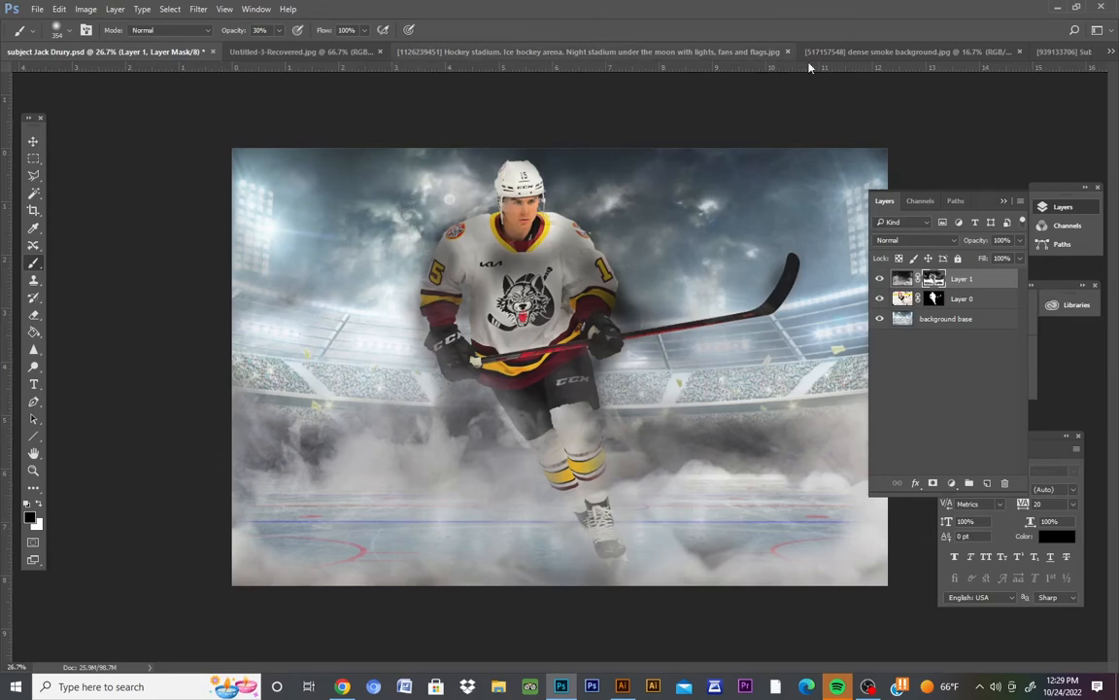
Look through the open source images and copy the entire blurred image in Untitled-3-Recovered.jpg
left_click(888, 58)
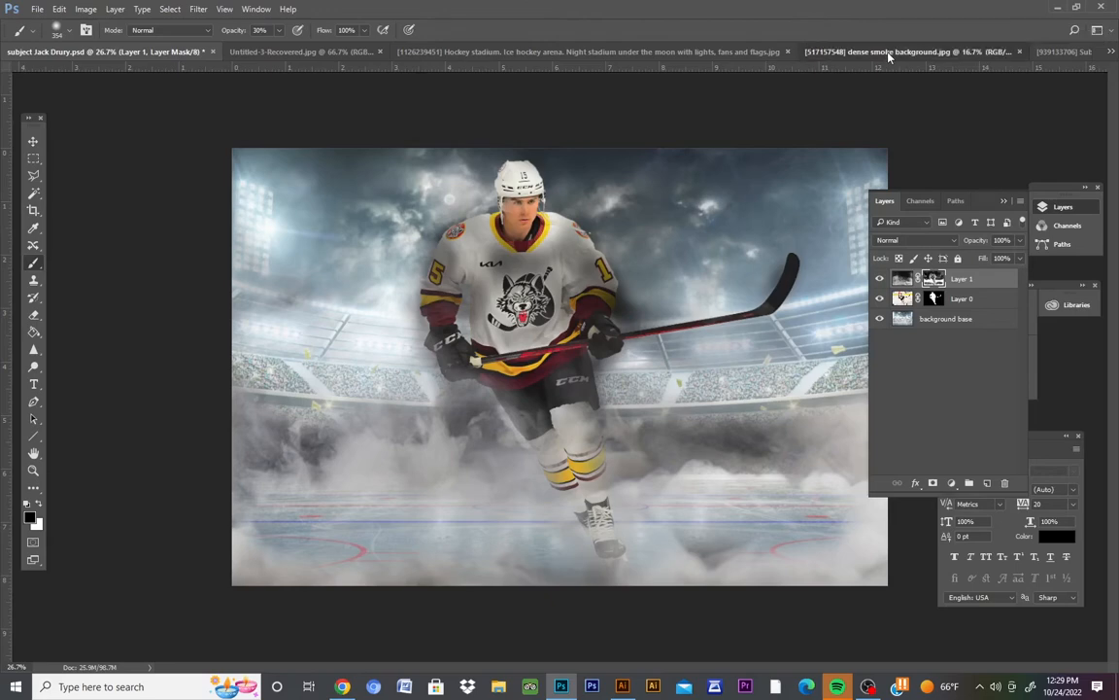
left_click(1038, 51)
left_click(1113, 53)
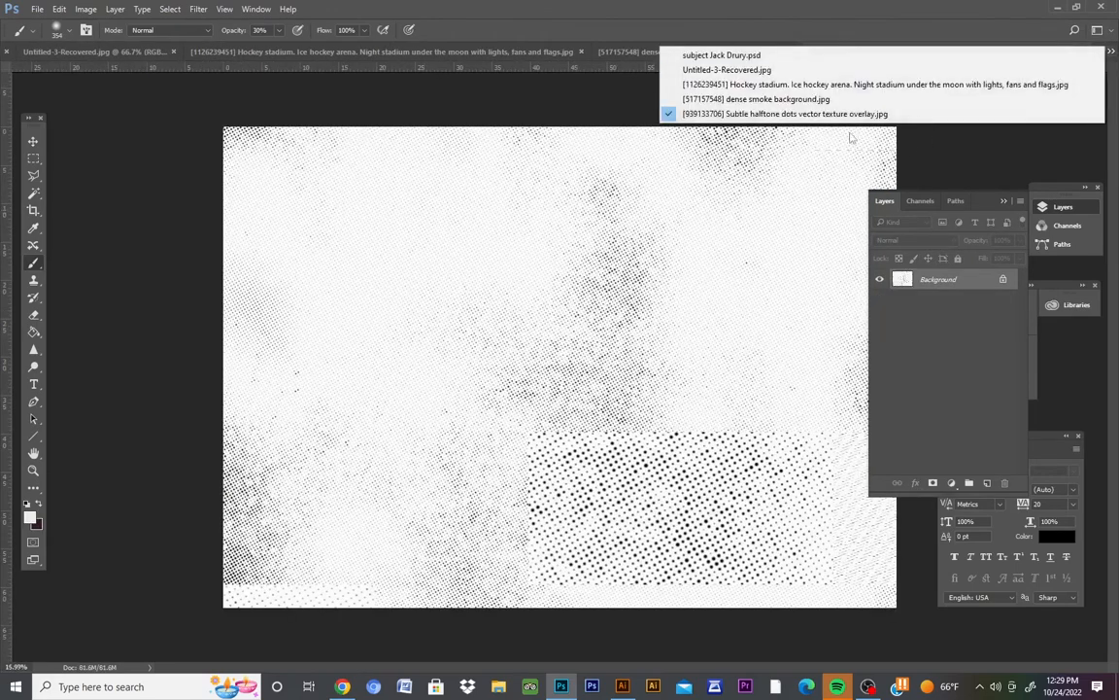
left_click(680, 80)
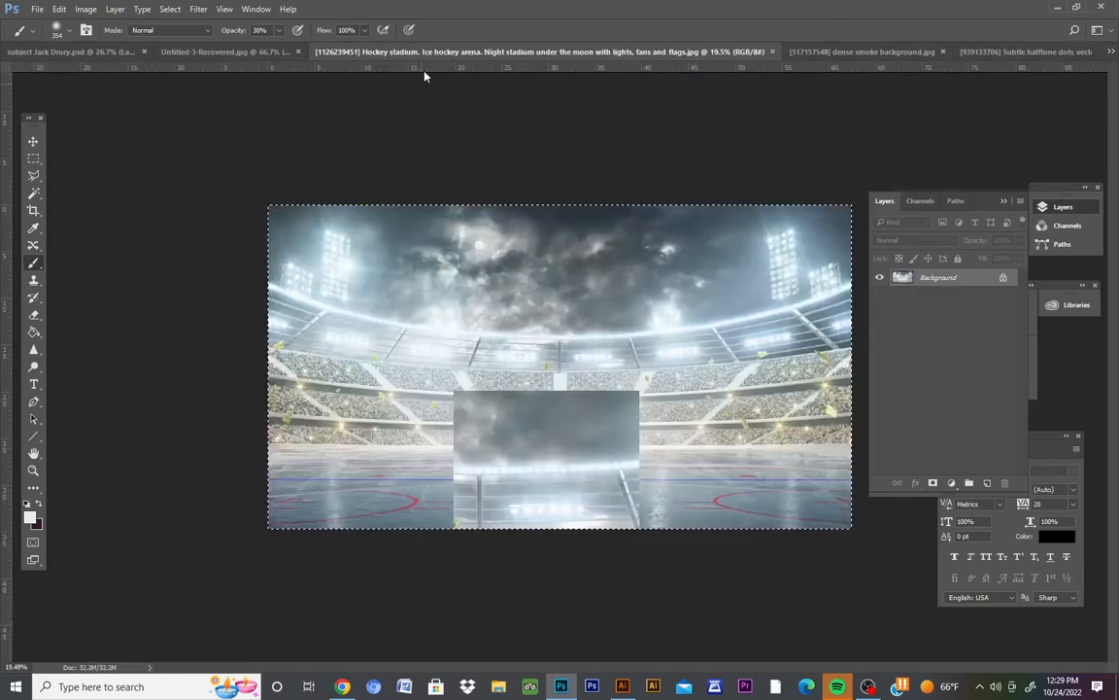
left_click(217, 56)
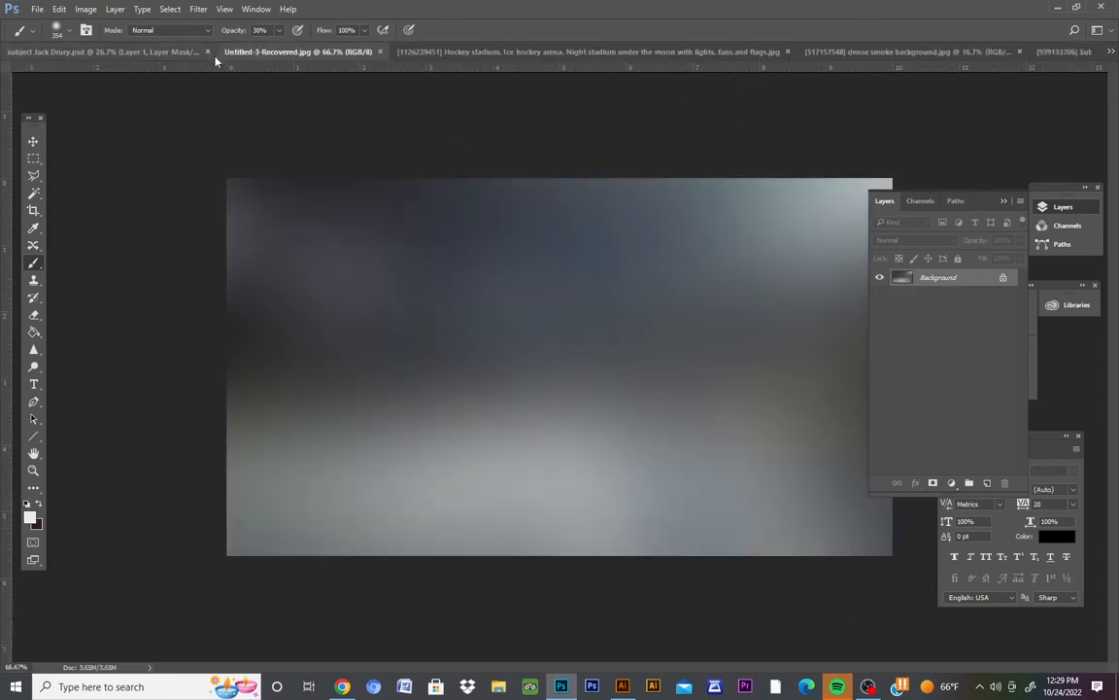
left_click(33, 158)
left_click_drag(200, 167, 1021, 621)
left_click(62, 10)
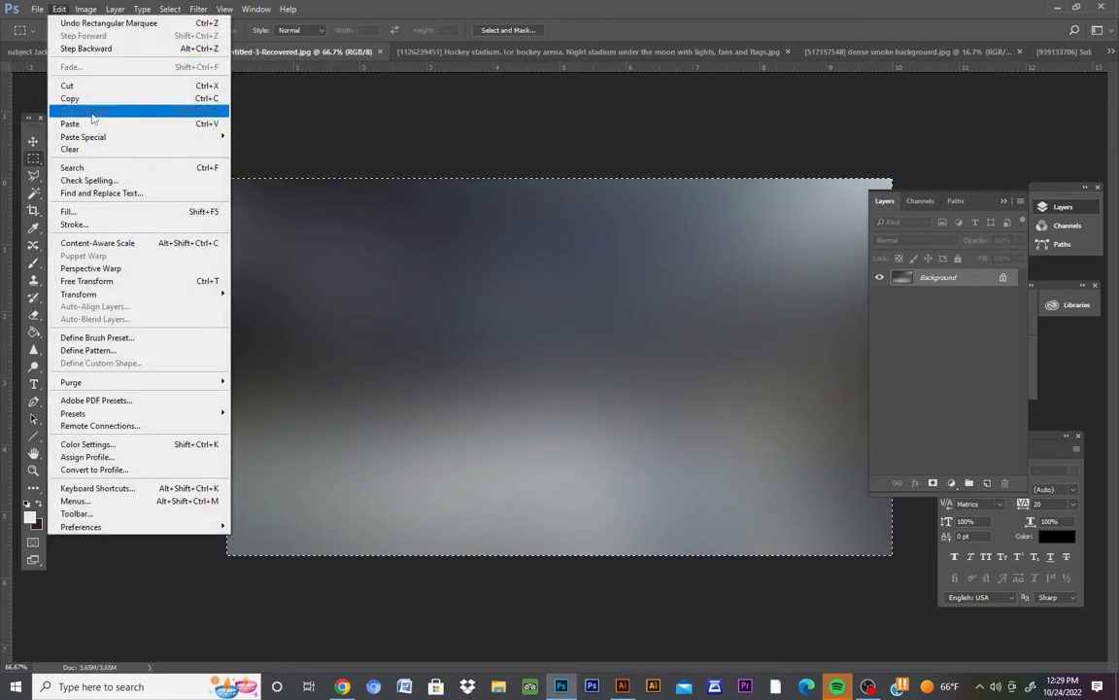
left_click(82, 98)
Return to the player composite and paste the blurred image in place above the smoke layer
left_click(107, 53)
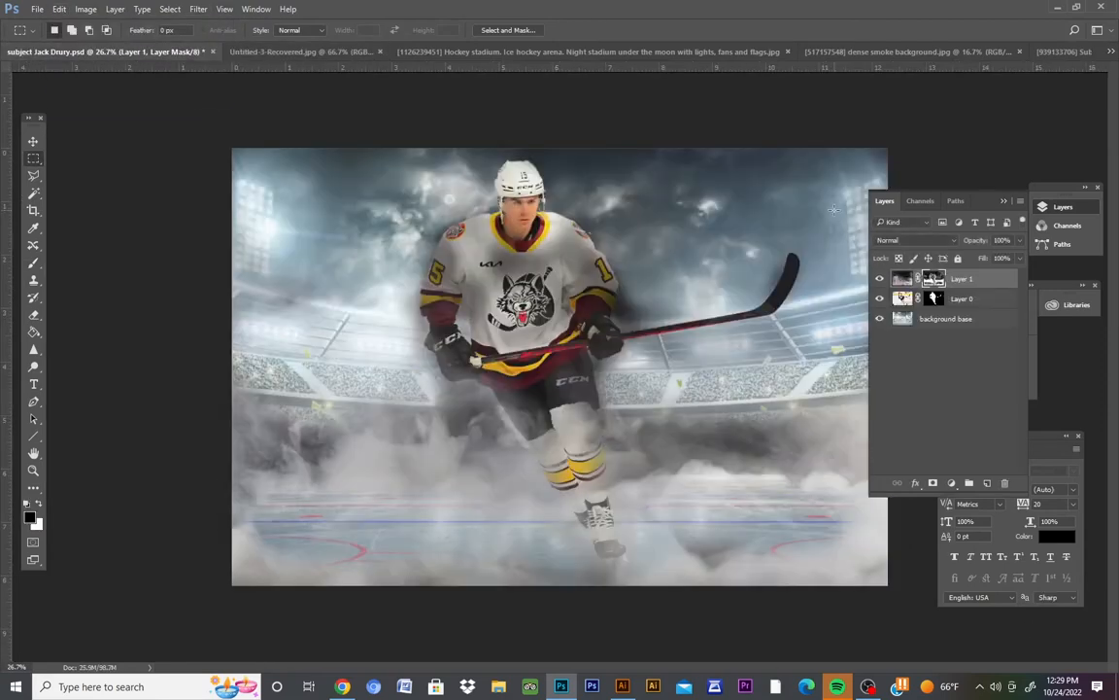
left_click(904, 279)
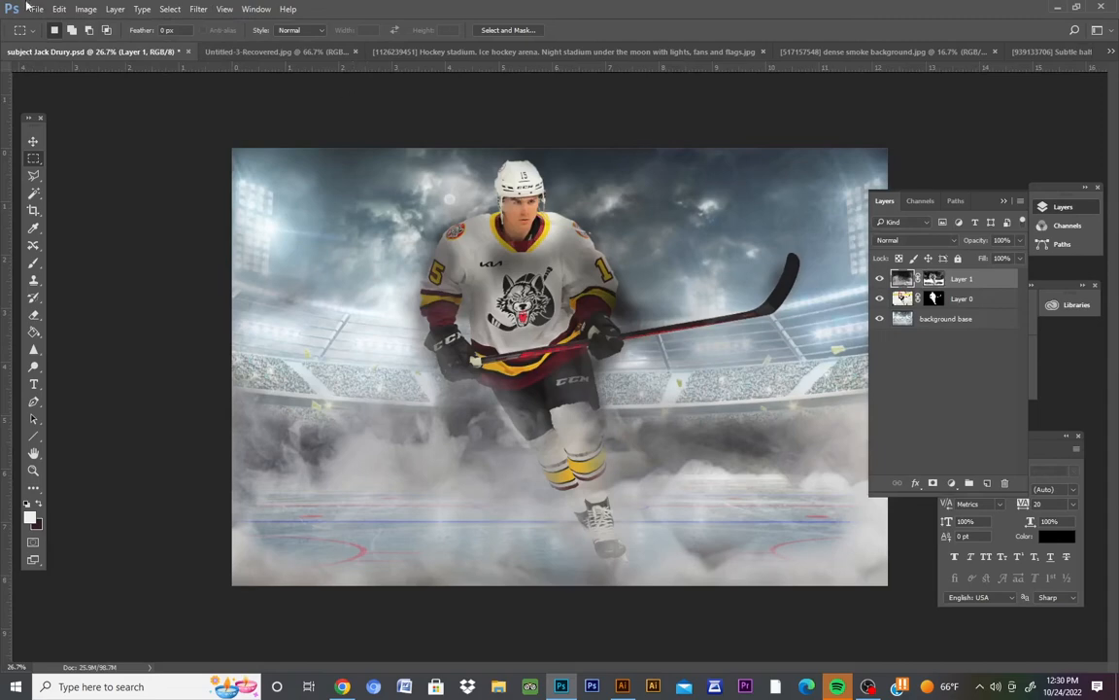
left_click(58, 10)
mouse_move(97, 137)
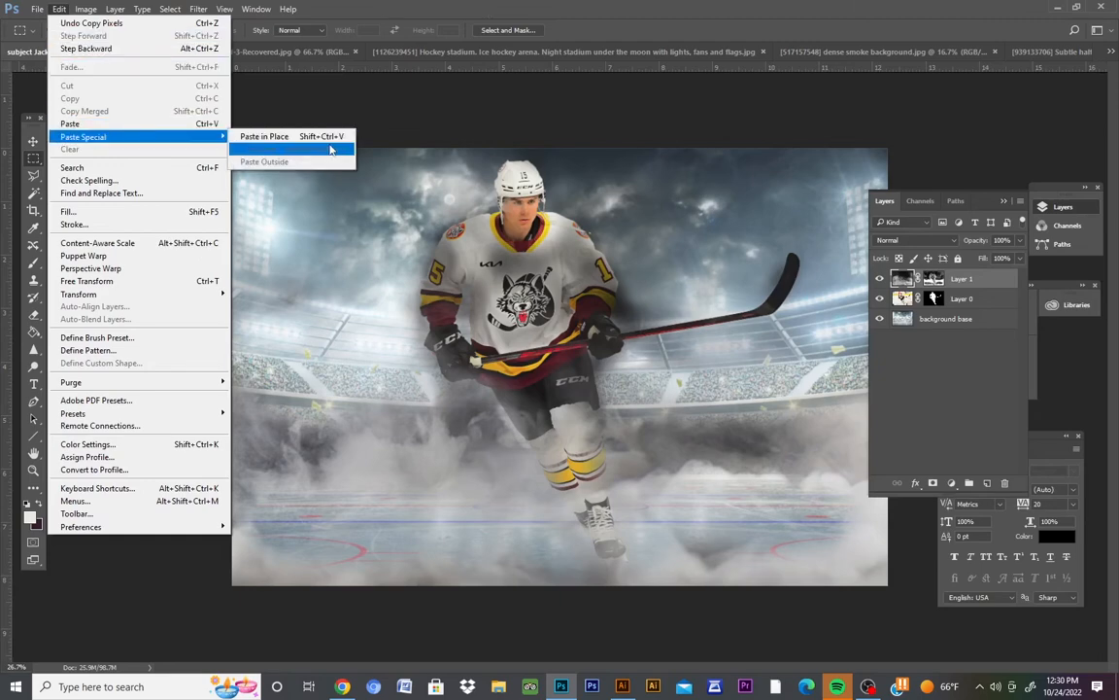
left_click(243, 136)
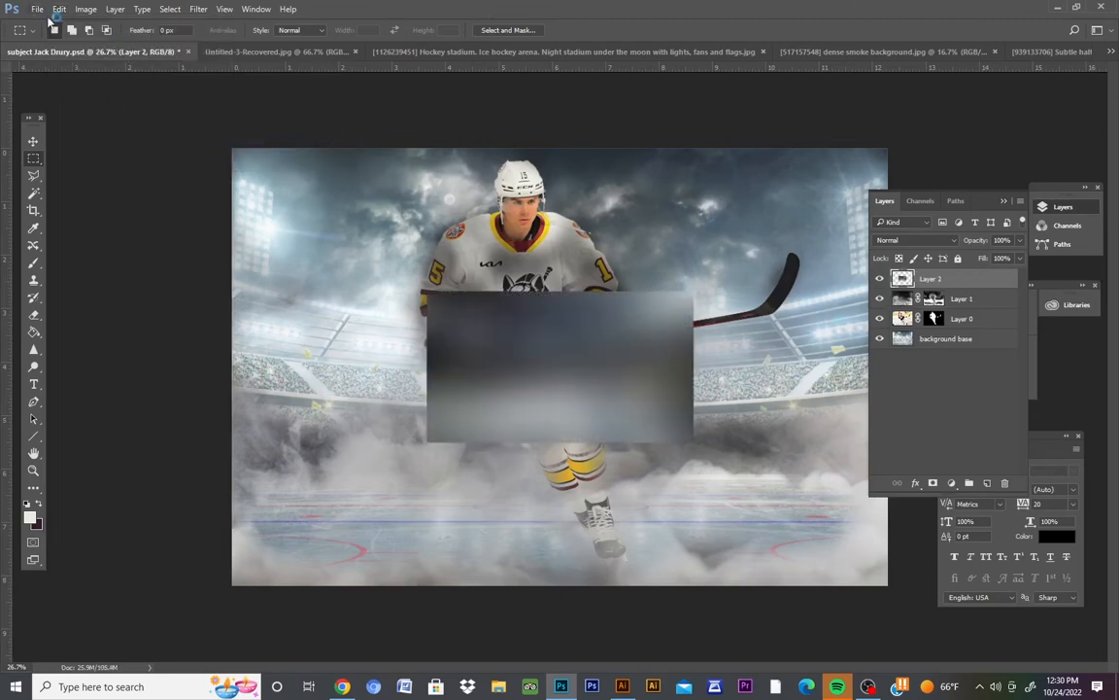
Free Transform the pasted blurred image so that it covers the entire canvas
left_click(58, 10)
left_click(107, 276)
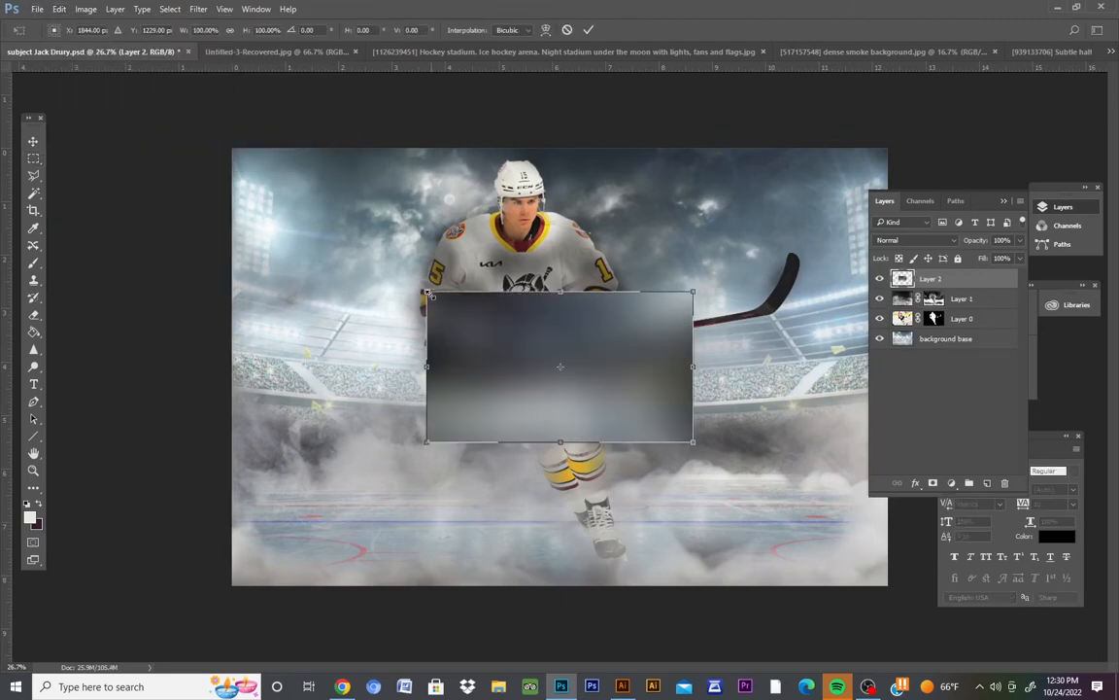
left_click_drag(428, 293, 231, 148)
left_click_drag(693, 442, 887, 585)
left_click(592, 30)
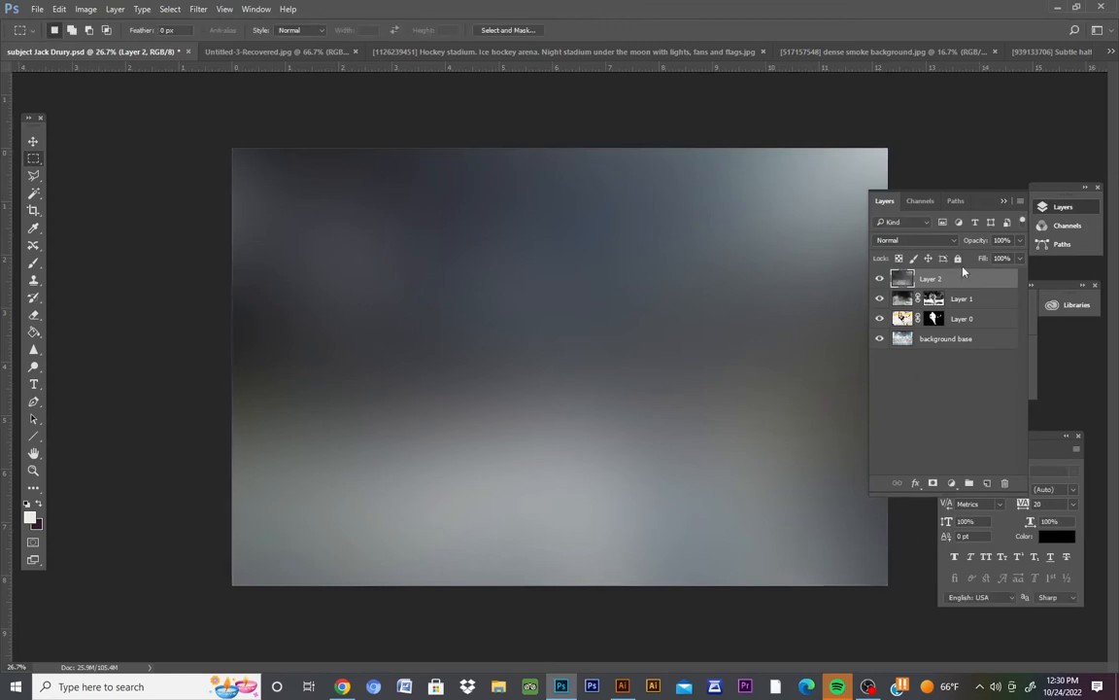
Move the blurred layer directly below the smoke layer and set its blend mode to Screen
left_click_drag(952, 280, 958, 306)
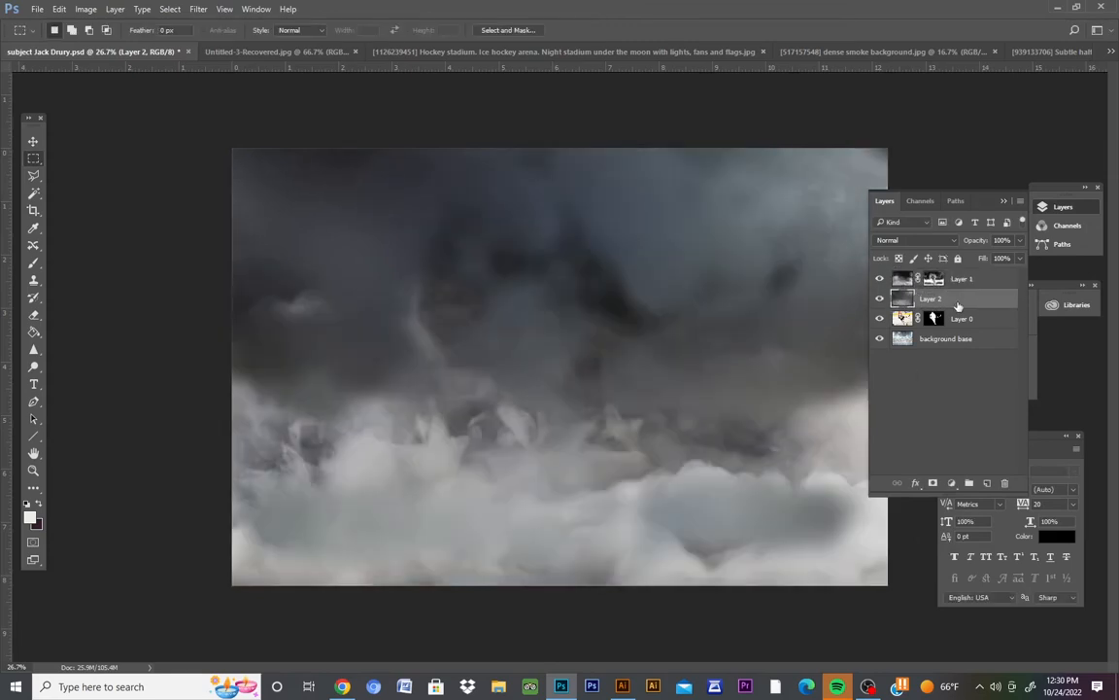
left_click(921, 241)
left_click(913, 260)
key("shift+plus")
key("shift+plus")
key("shift+plus")
key("shift+plus")
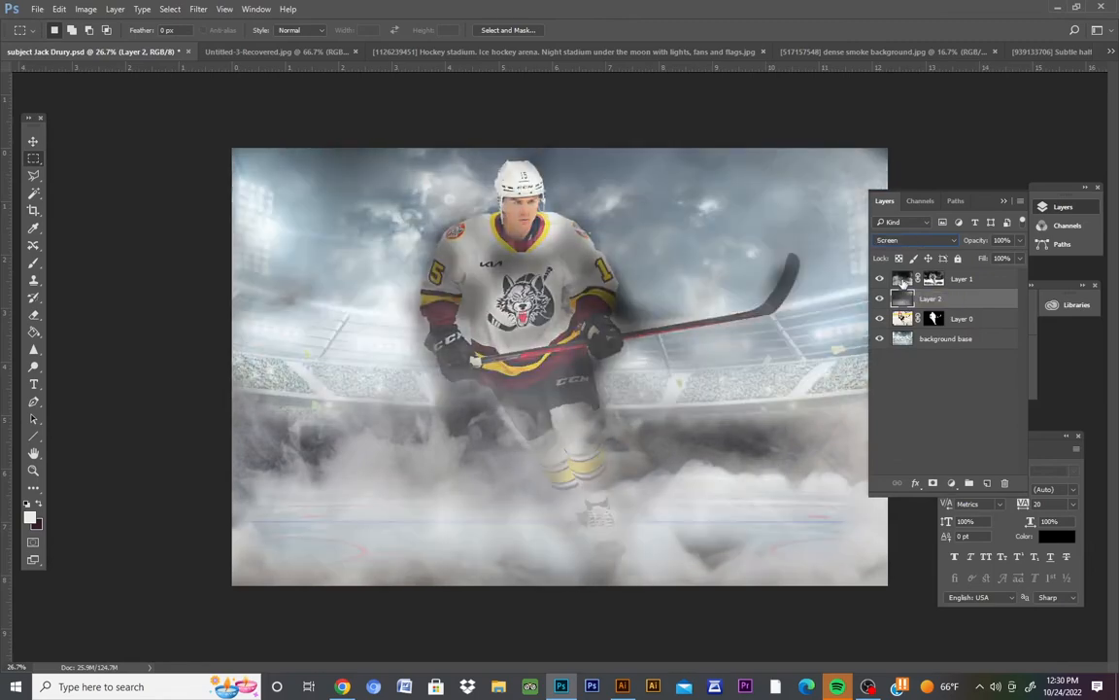
Compare Color Dodge with Screen on the blurred layer, return to Screen, and toggle the layer's visibility to check its effect
key("Down")
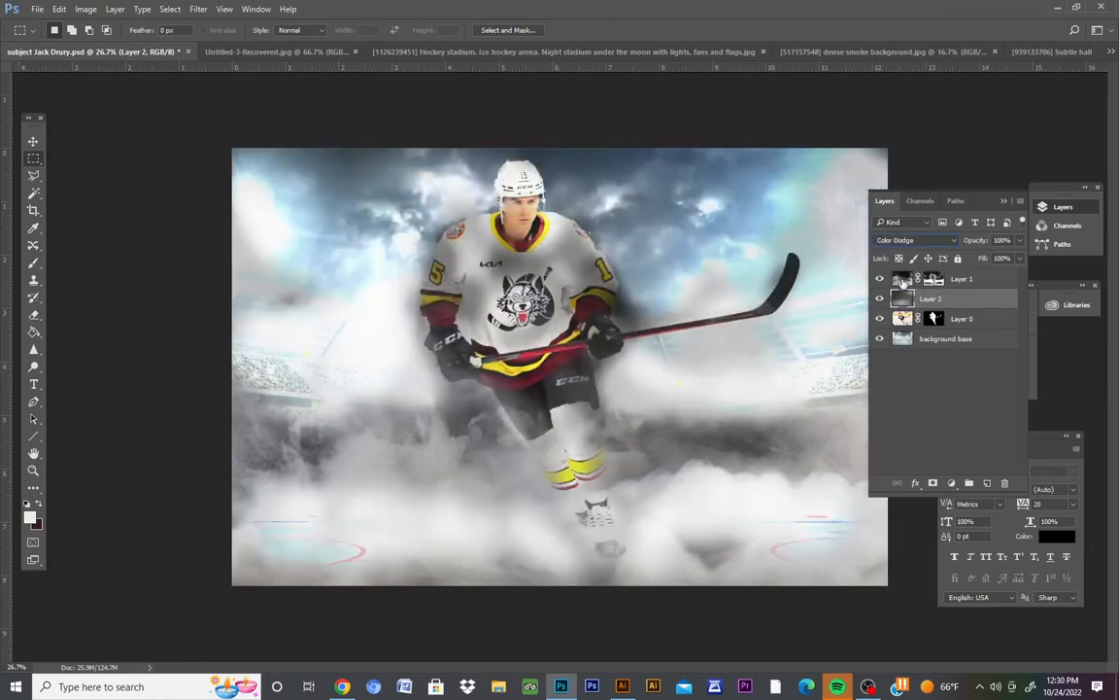
key("Down")
key("Up")
key("Up")
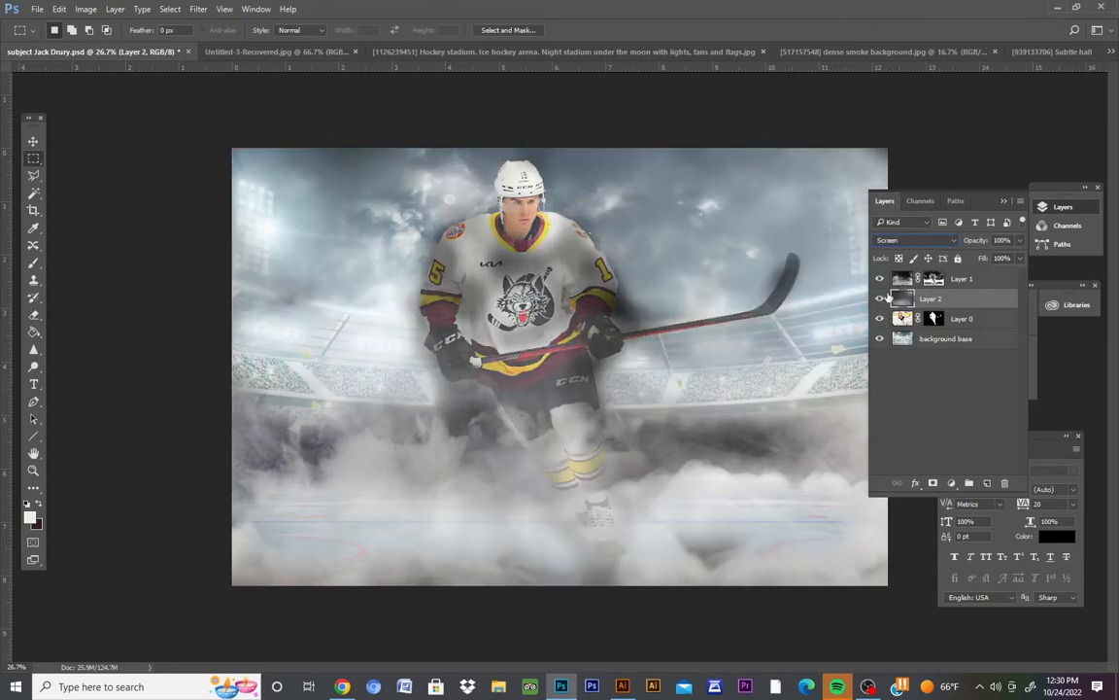
left_click(881, 298)
left_click(880, 299)
right_click(959, 300)
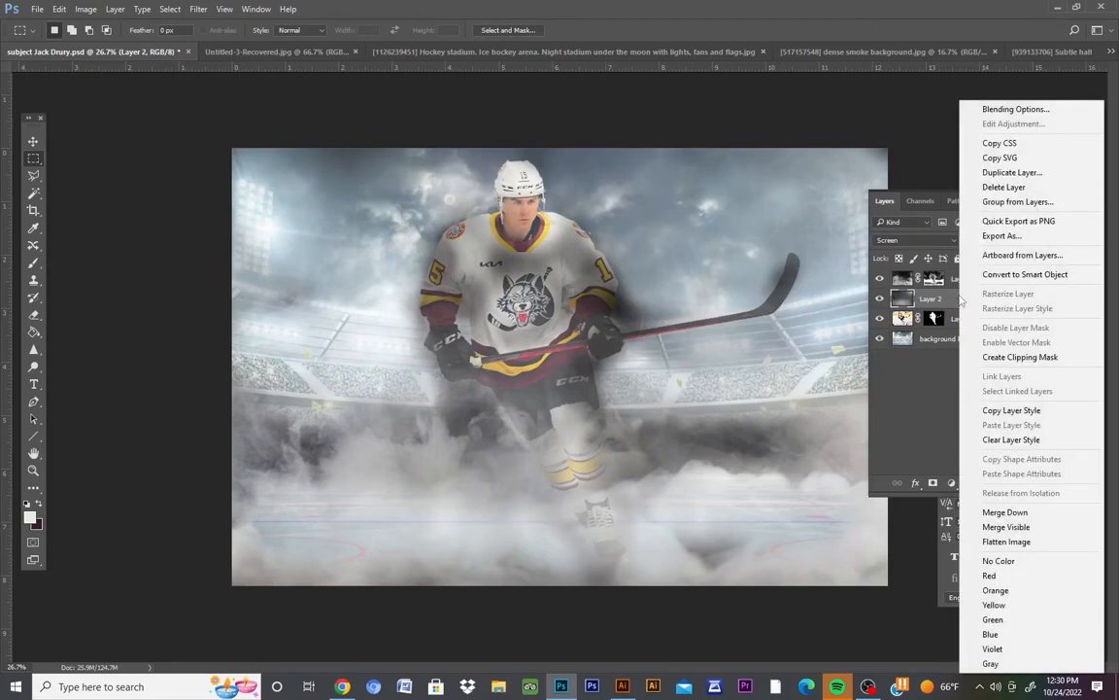
left_click(1000, 170)
left_click(674, 209)
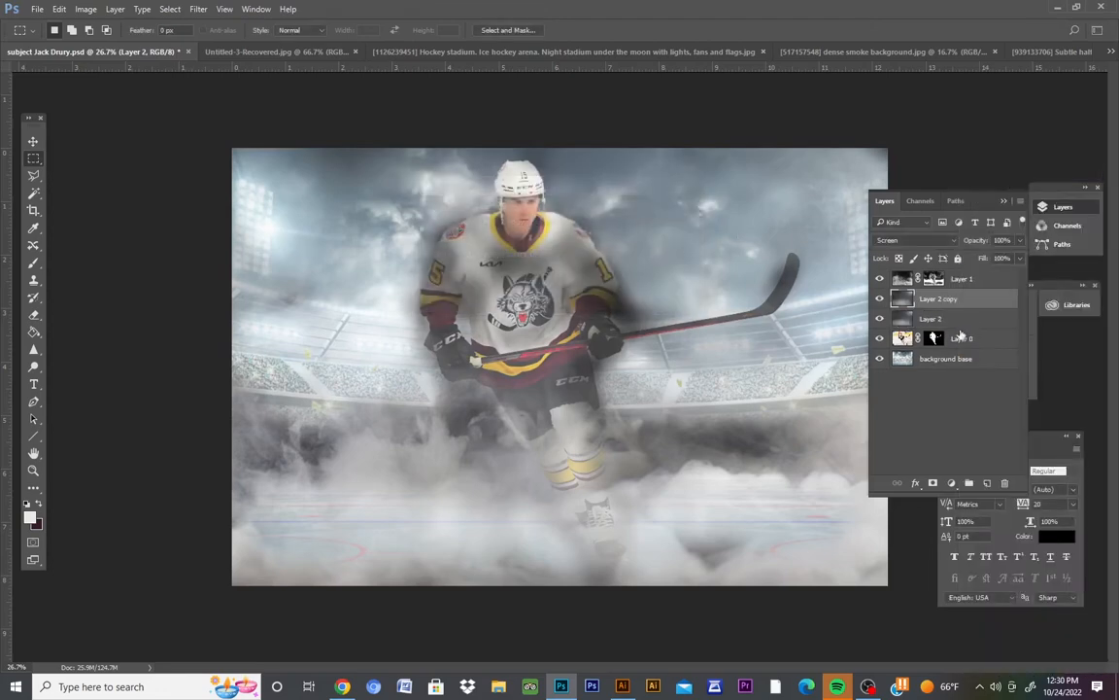
left_click_drag(923, 279, 917, 306)
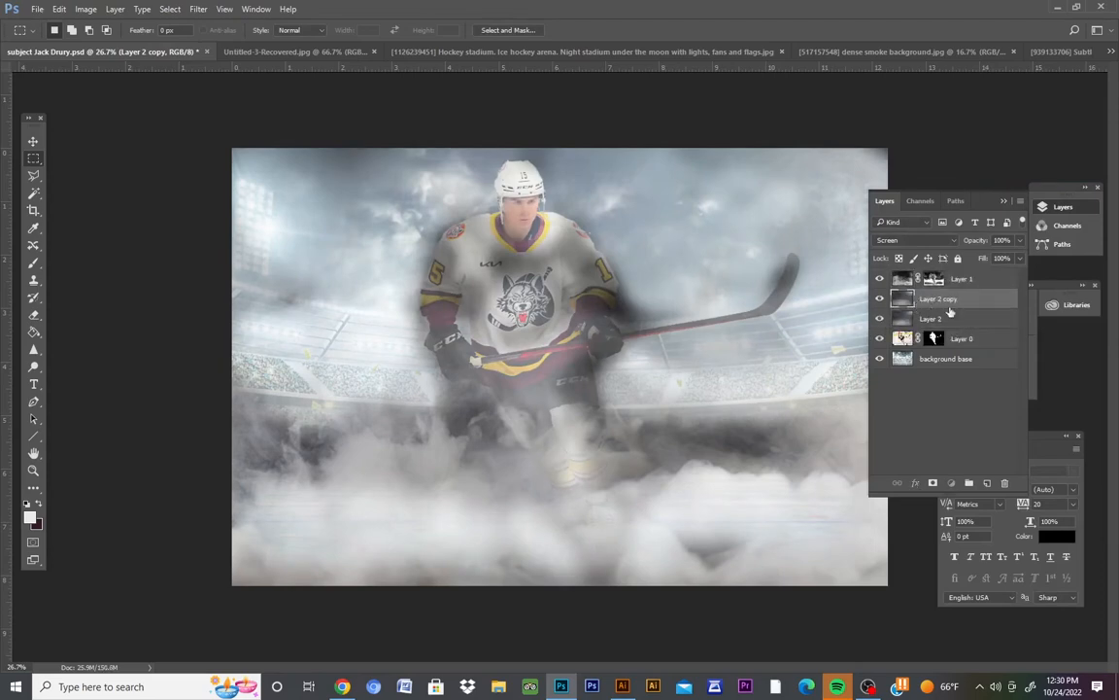
left_click(1004, 482)
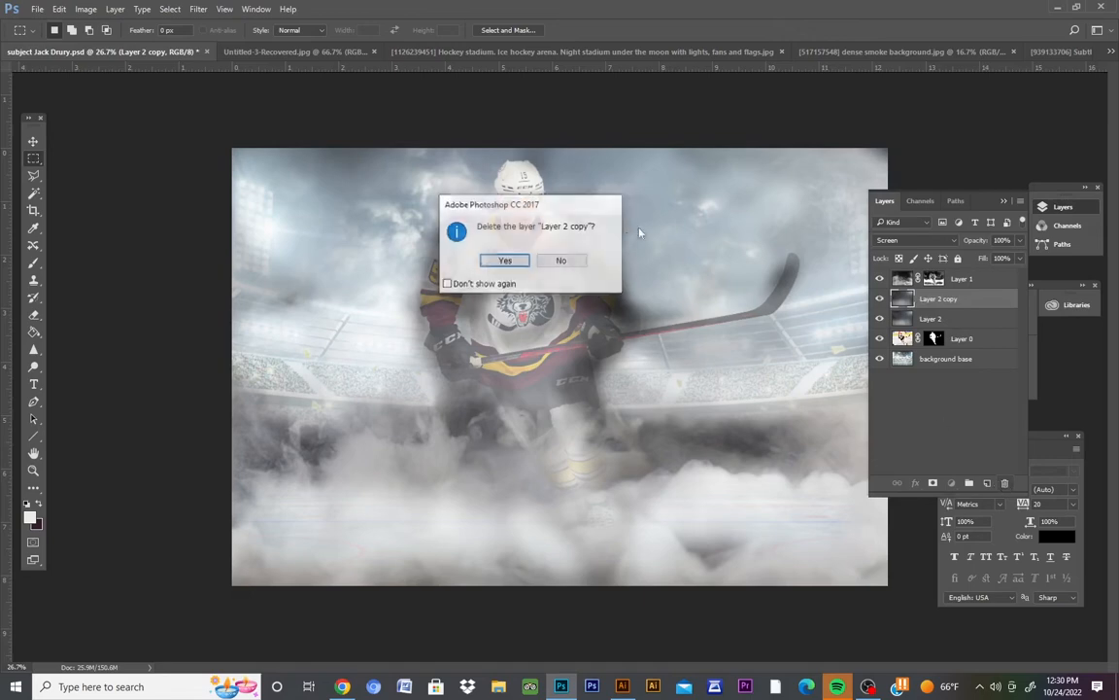
left_click(454, 239)
Duplicate the blurred Layer 2 with the default copy name
right_click(950, 300)
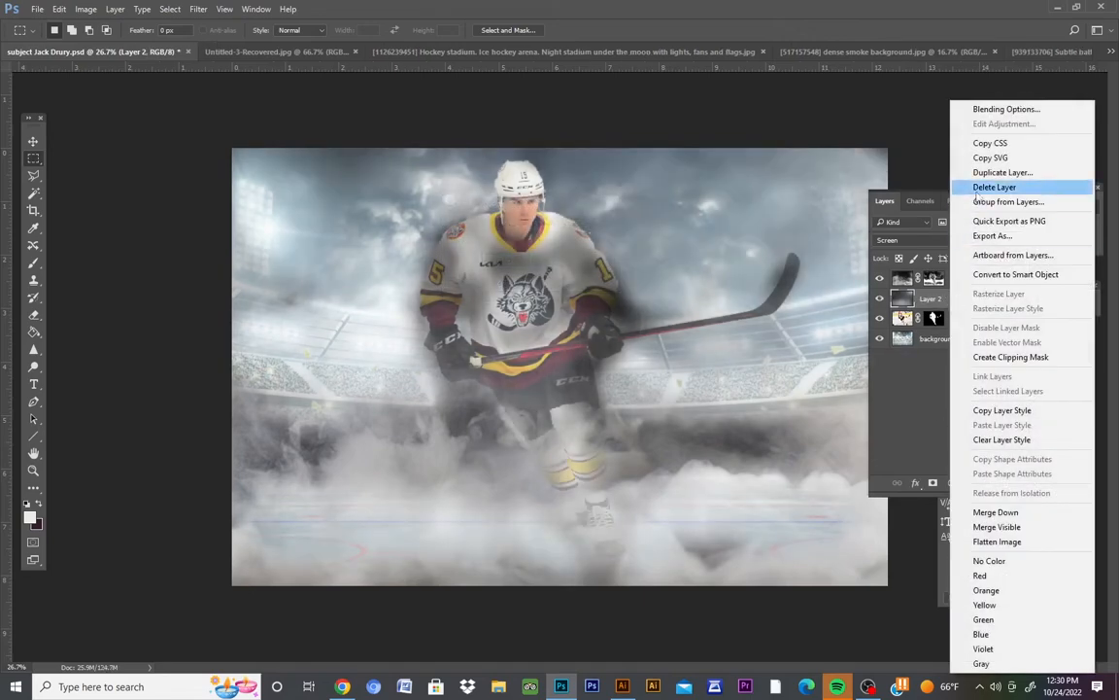
left_click(1001, 172)
left_click(676, 209)
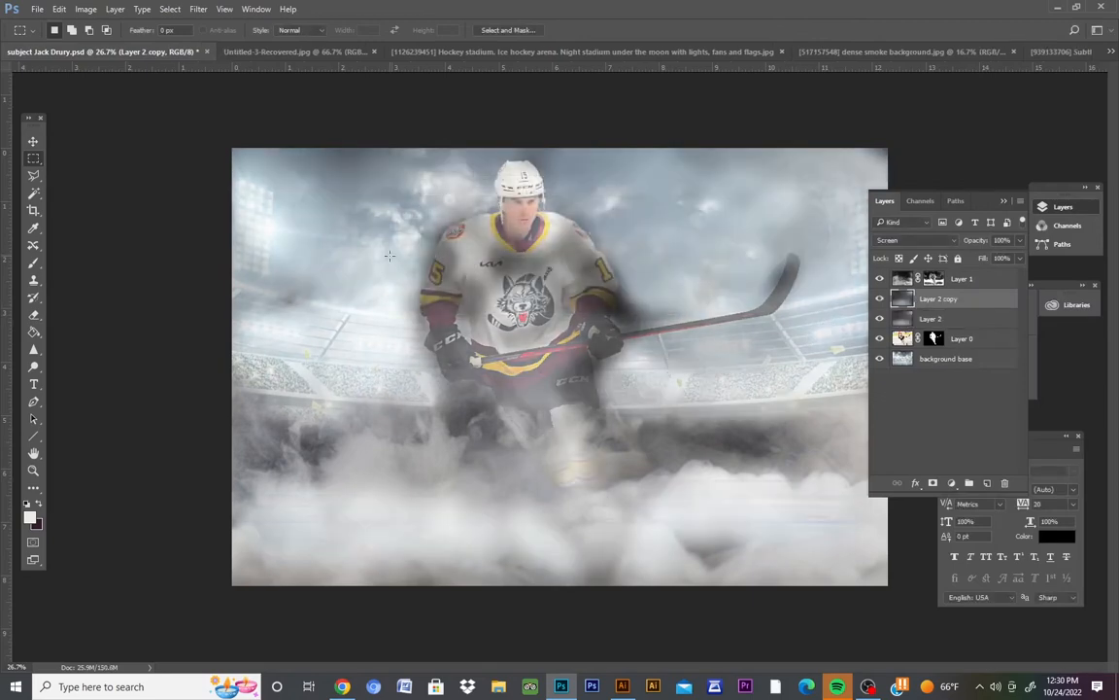
Try the blend modes from Multiply, Color Burn and Linear Burn through Color Dodge on the Layer 2 copy
left_click(916, 243)
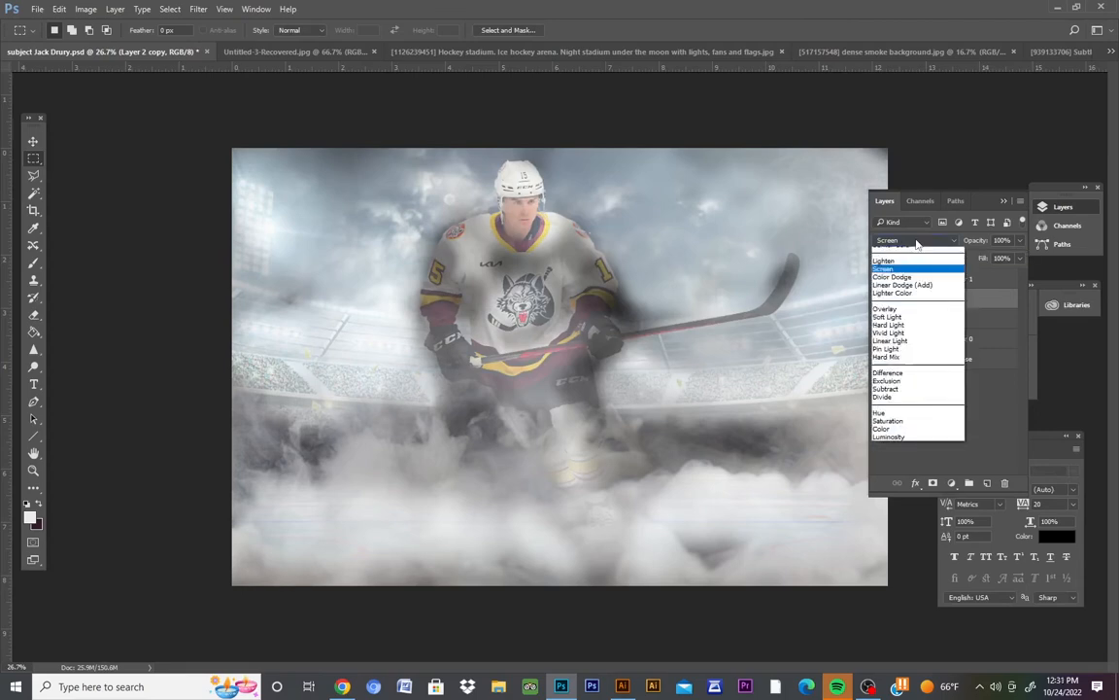
left_click(899, 290)
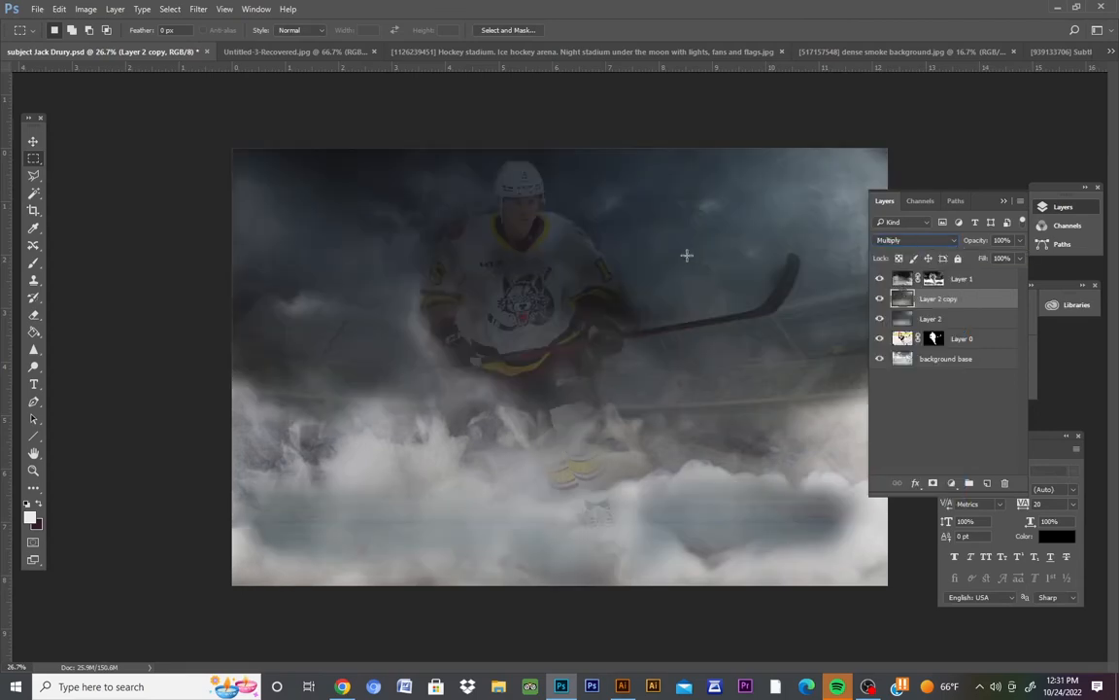
key("shift+plus")
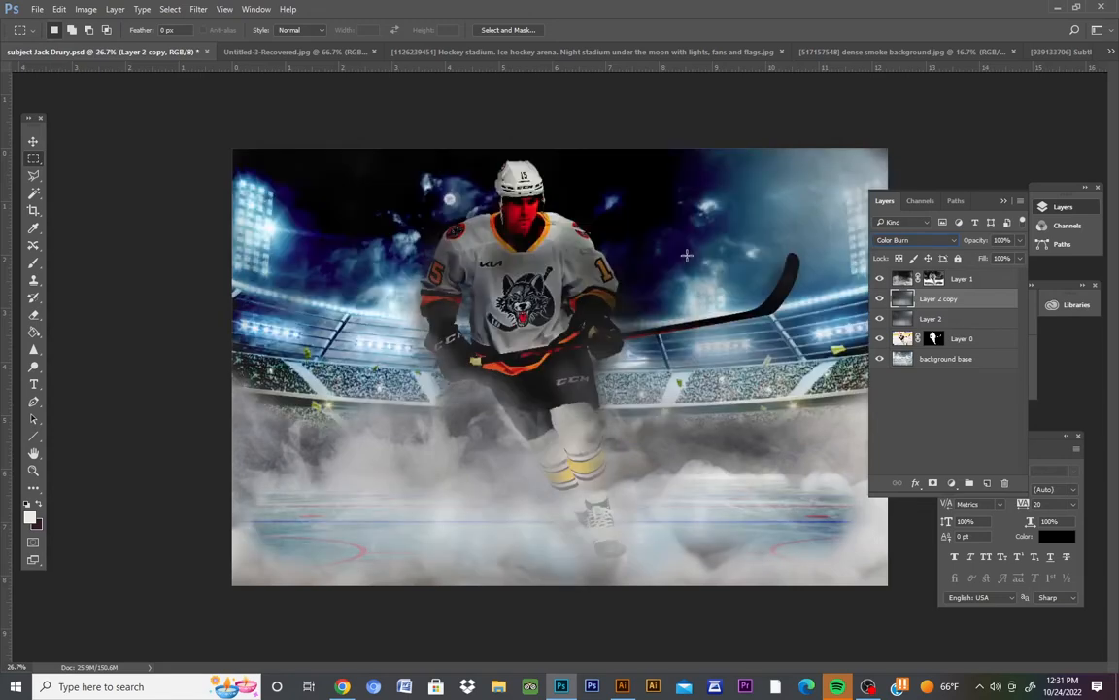
key("shift+plus")
key("shift+plus")
key("shift+plus")
key("shift+plus")
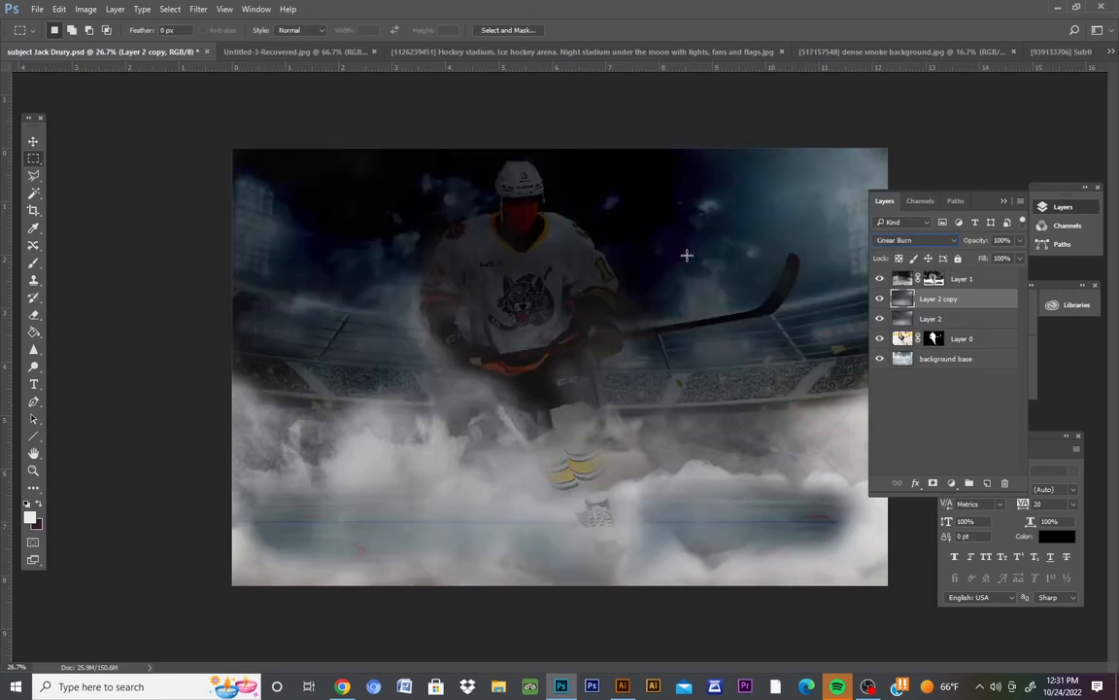
key("shift+plus")
key("shift+plus")
key("shift+plus")
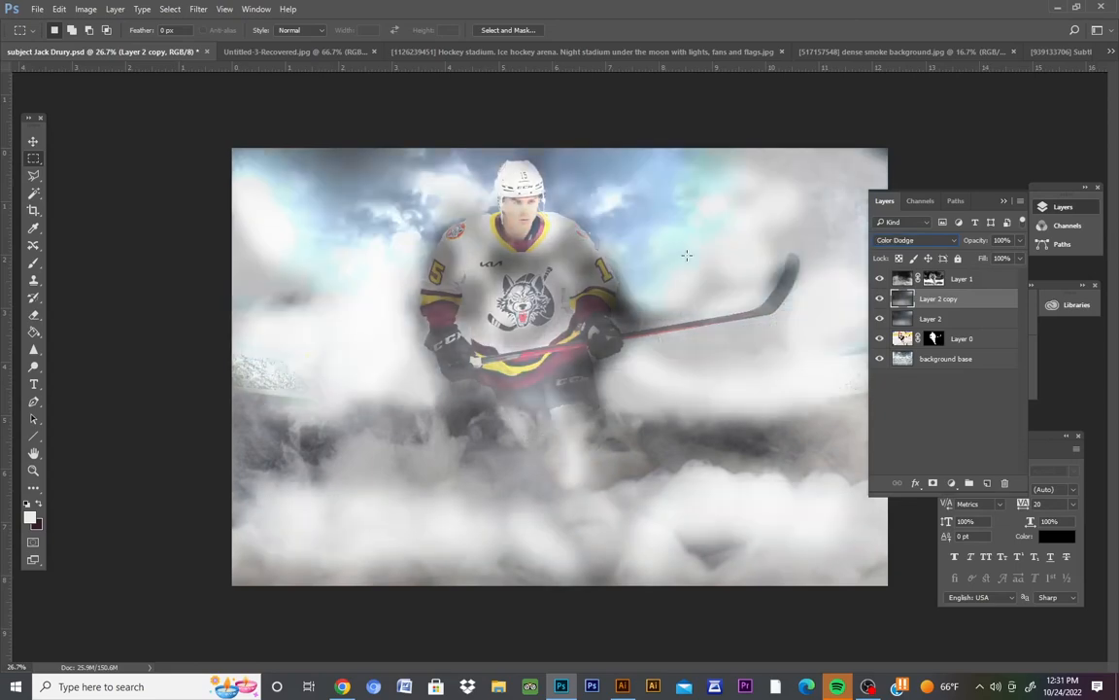
Try the Overlay, Hard Light and Vivid Light blend modes on the Layer 2 copy
key("shift+plus")
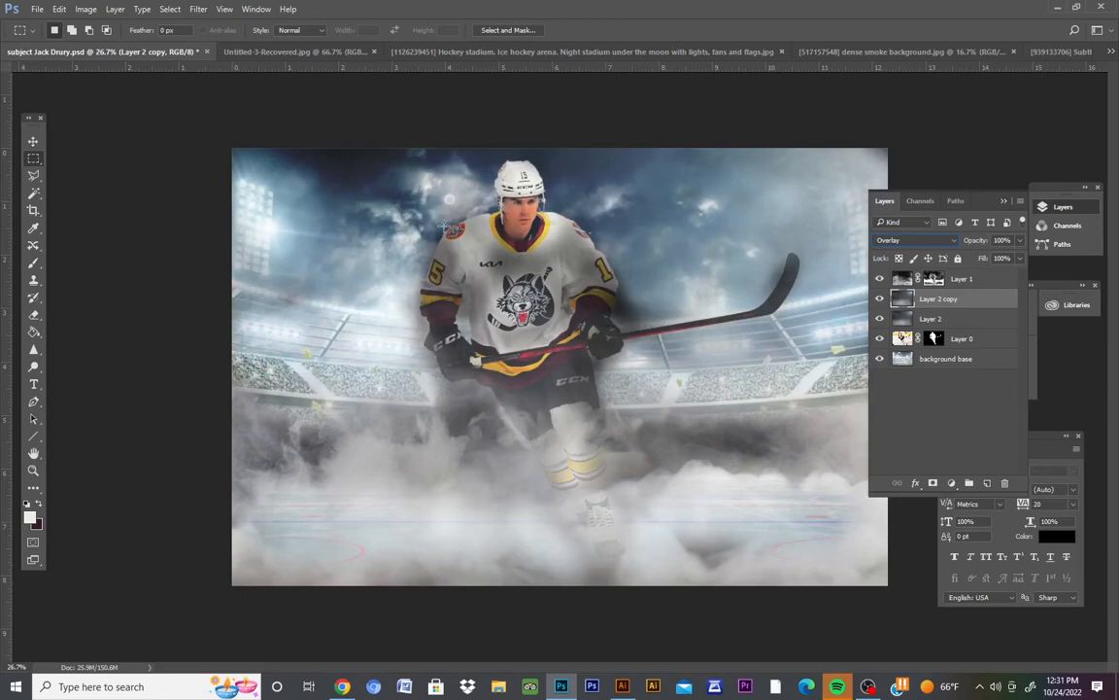
key("shift+plus")
key("Down")
key("Down")
key("Down")
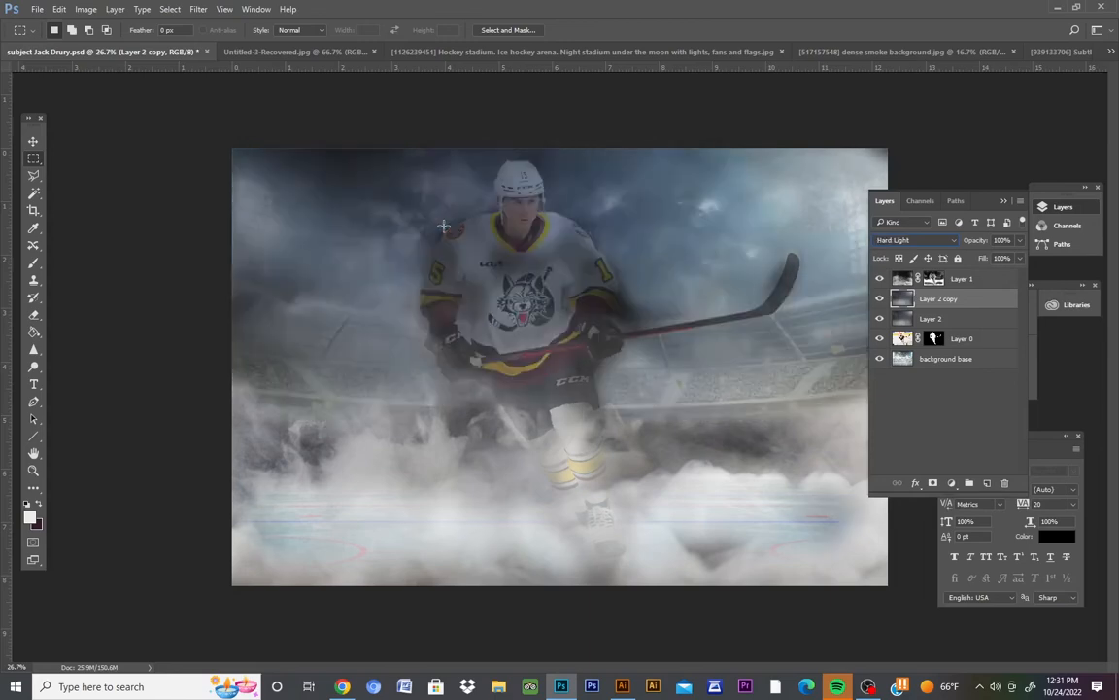
key("Up")
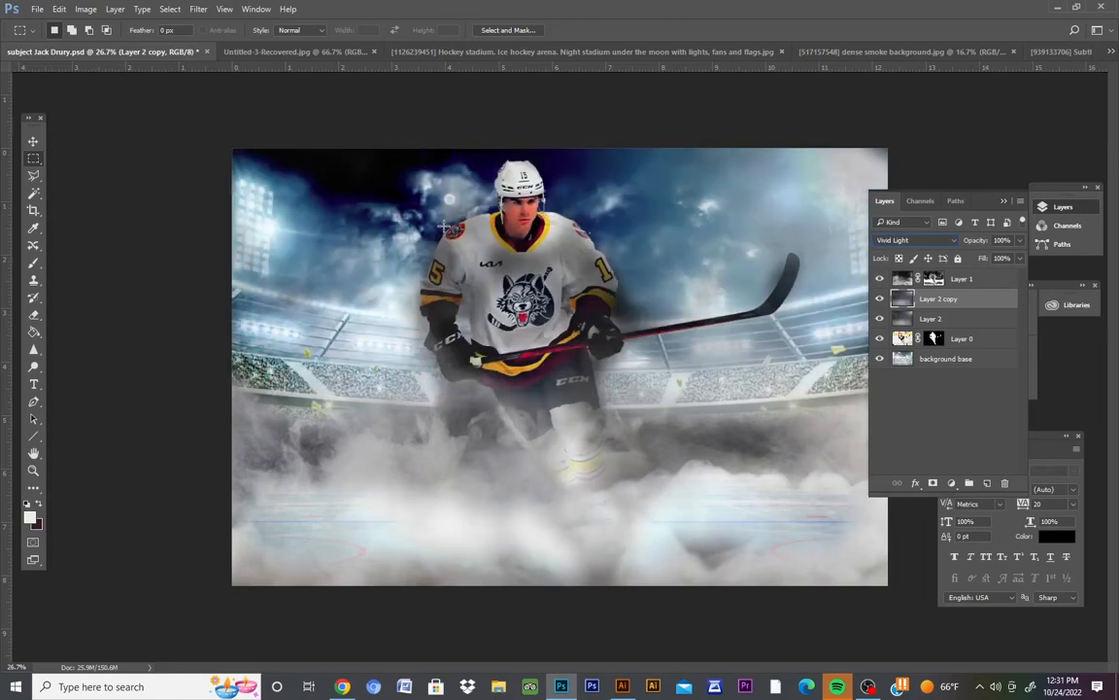
Step the Layer 2 copy through the remaining blend modes, including Difference, Saturation and Color
key("Down")
key("Down")
key("Down")
key("Down")
key("Down")
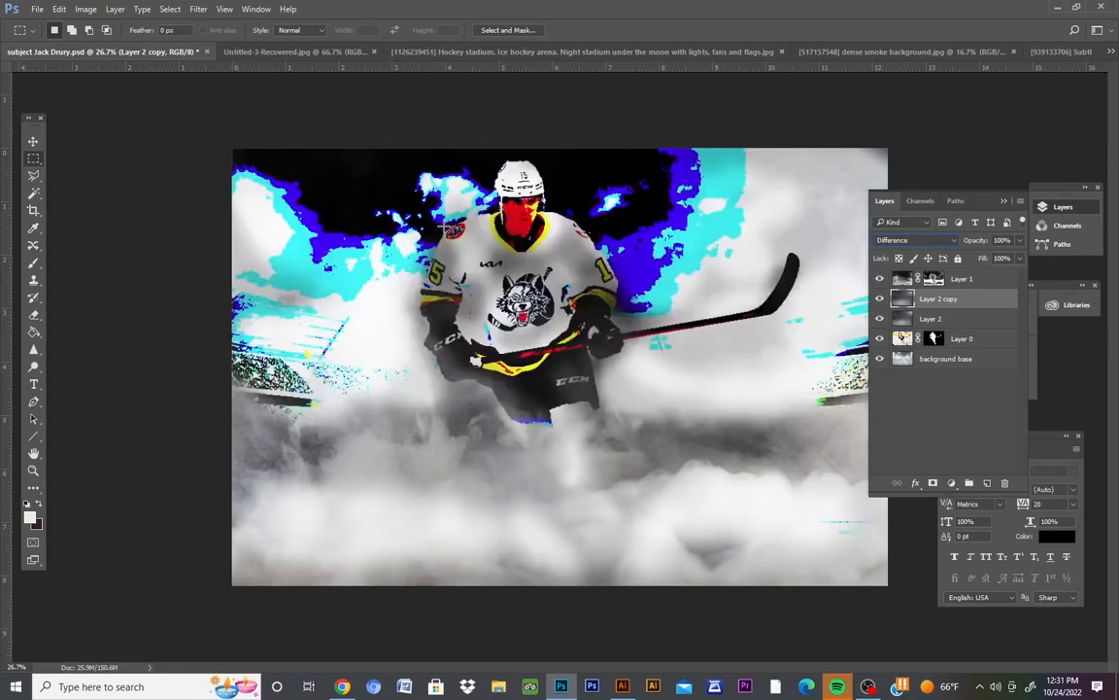
key("Up")
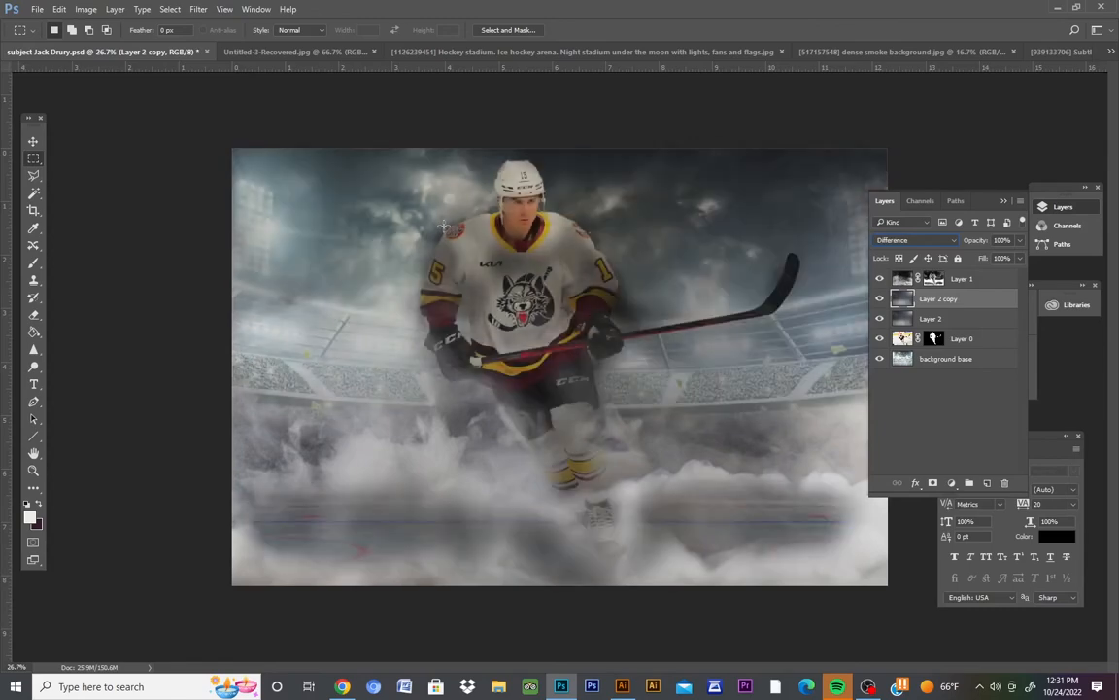
key("Down")
key("Down")
key("Down")
key("Down")
key("Down")
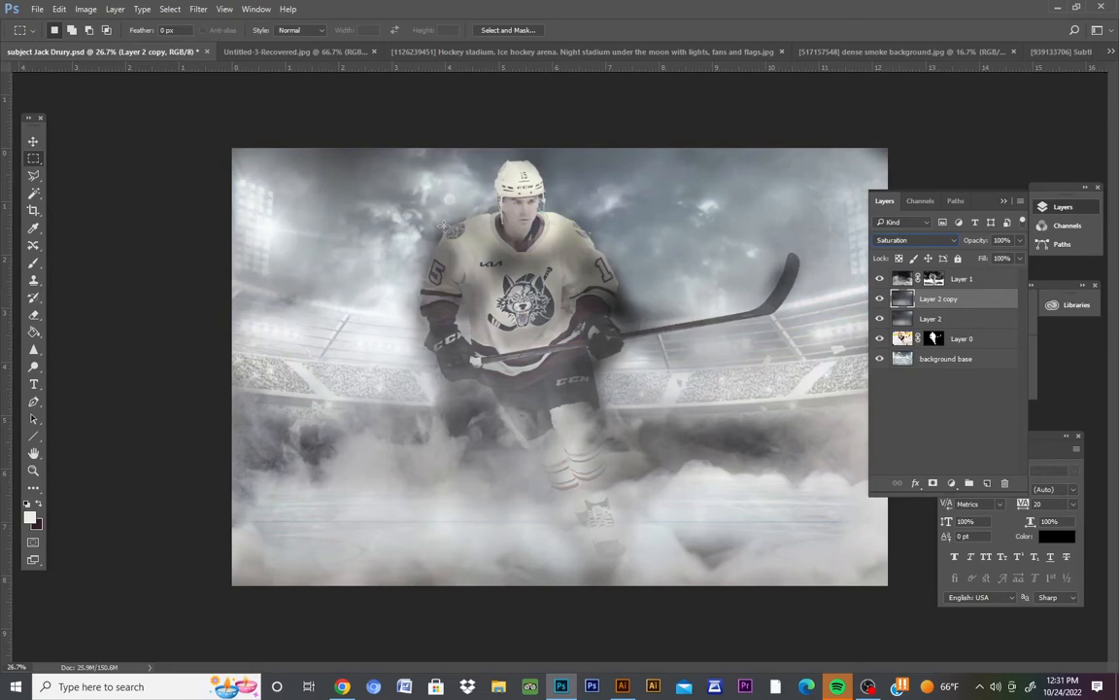
key("Down")
Set the Layer 2 copy's blend mode back to Screen, passing through the darkening modes
left_click(908, 240)
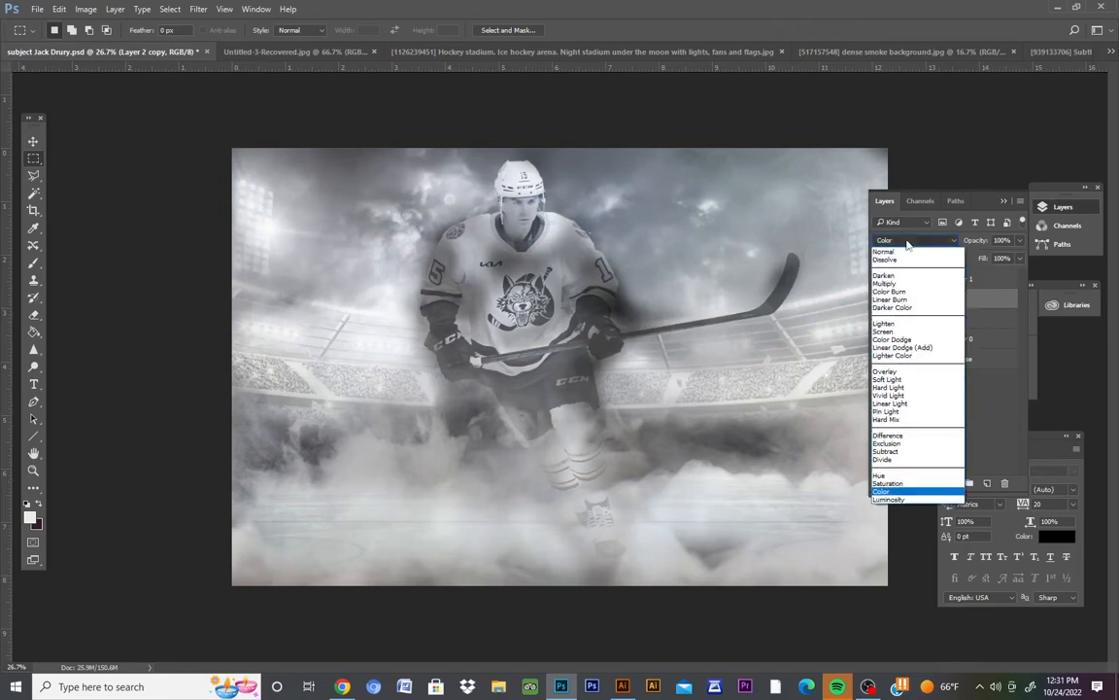
left_click(898, 224)
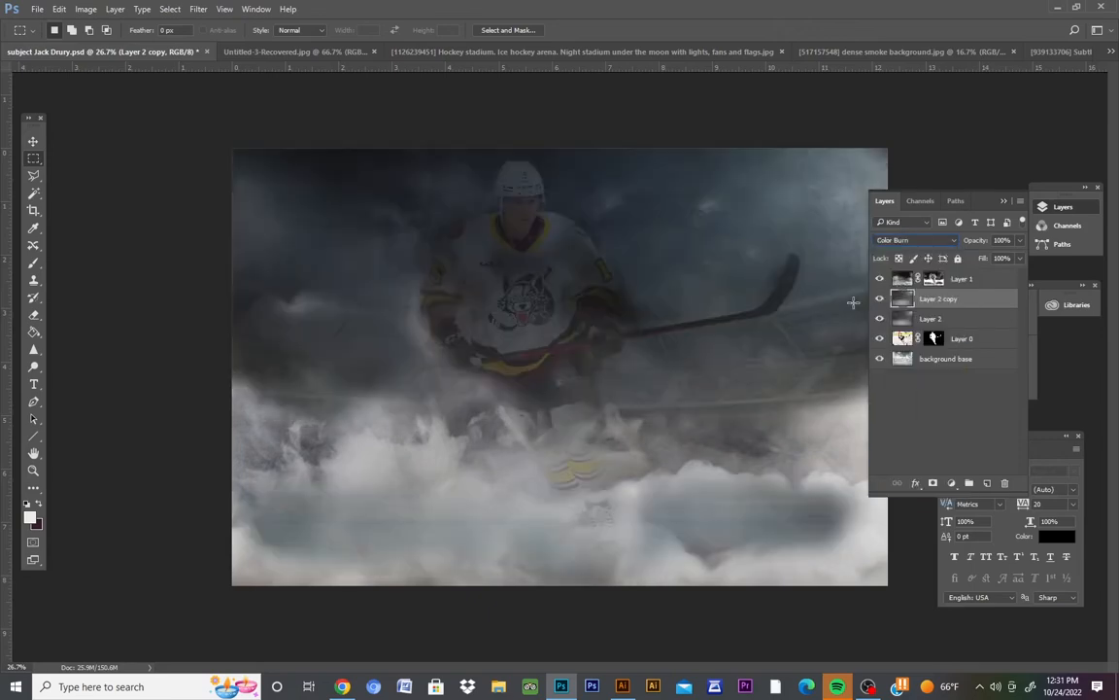
key("Down")
key("Down")
key("Down")
key("Down")
key("Down")
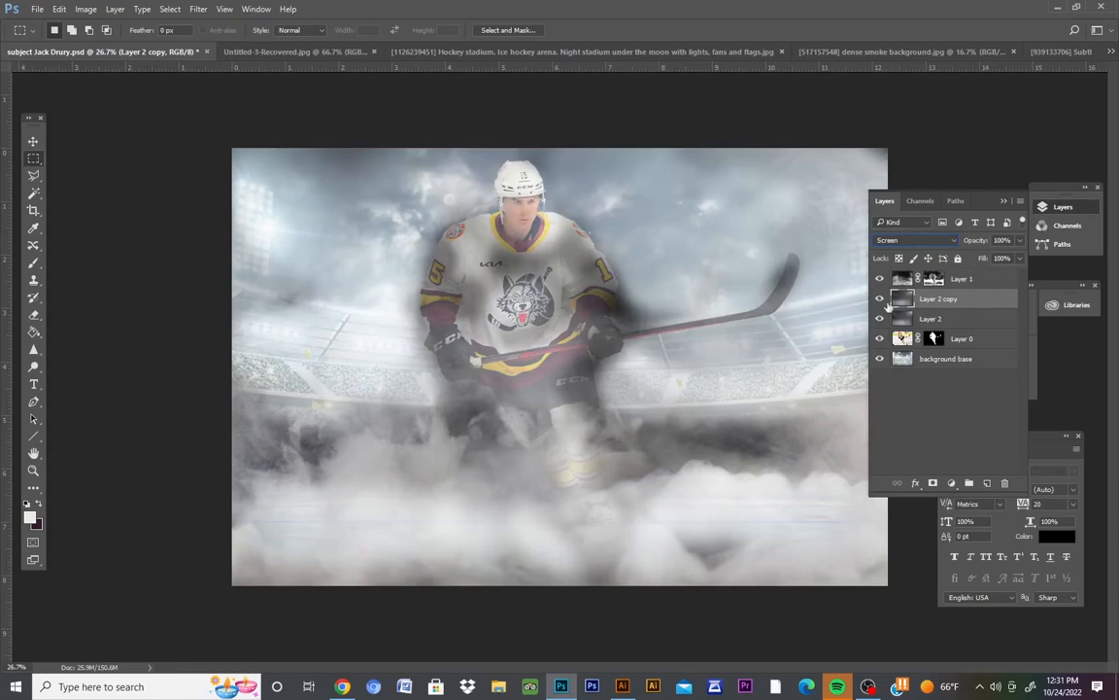
Compare the image with and without the Layer 2 copy, and delete that duplicate layer
left_click(879, 299)
left_click(879, 299)
left_click(880, 299)
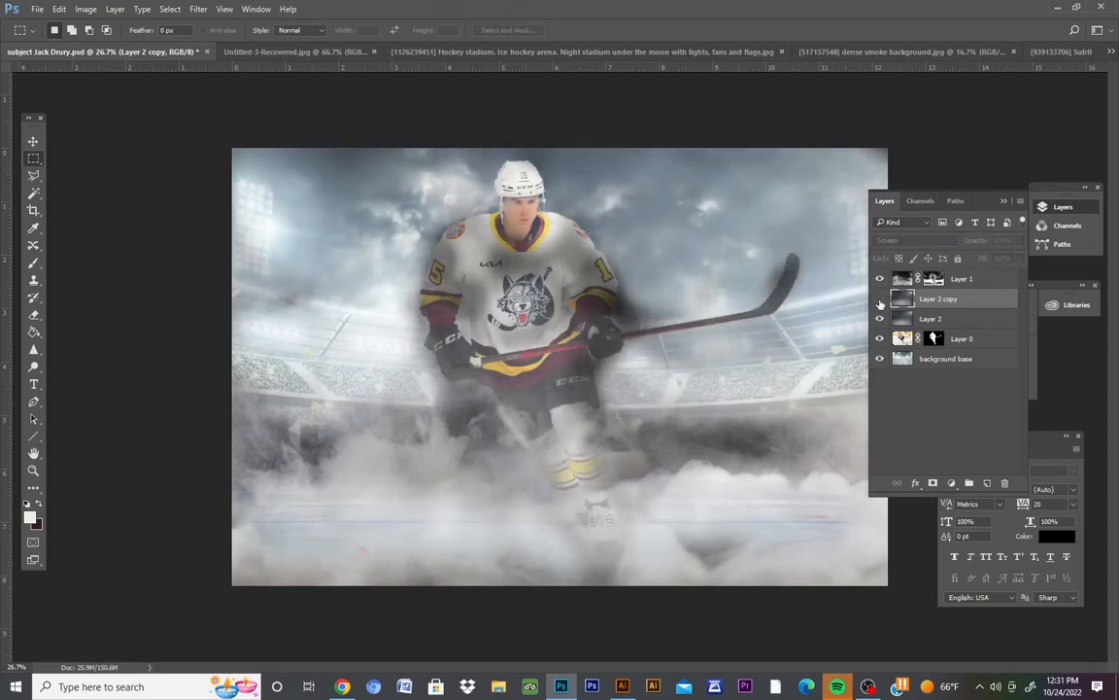
right_click(967, 299)
left_click(1015, 186)
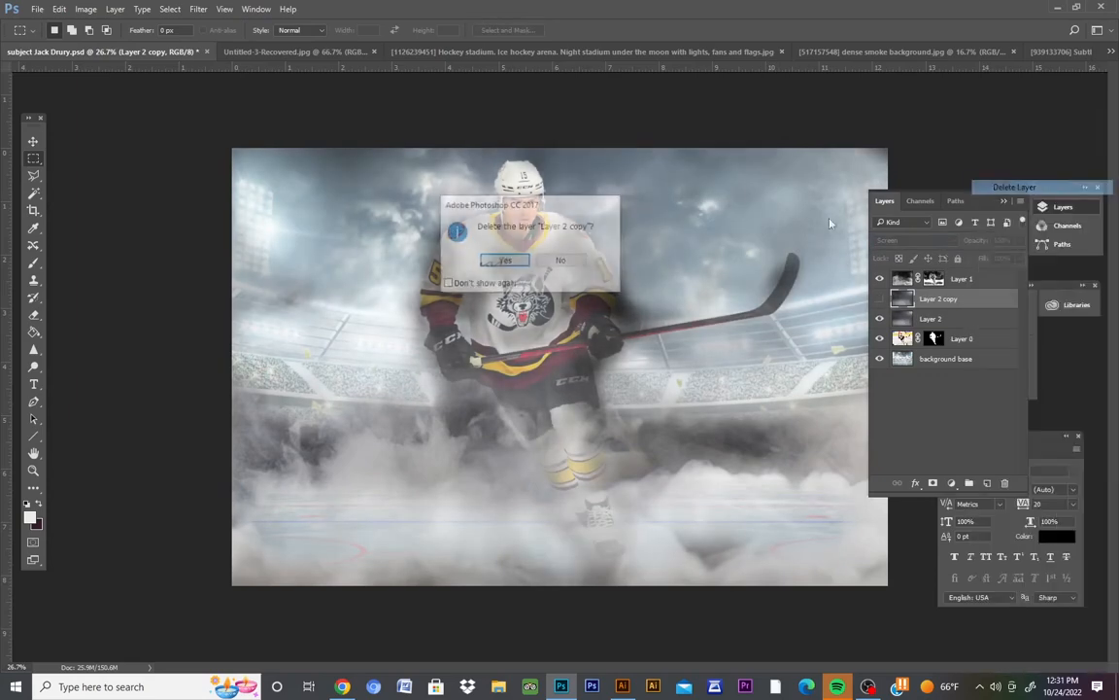
left_click(505, 260)
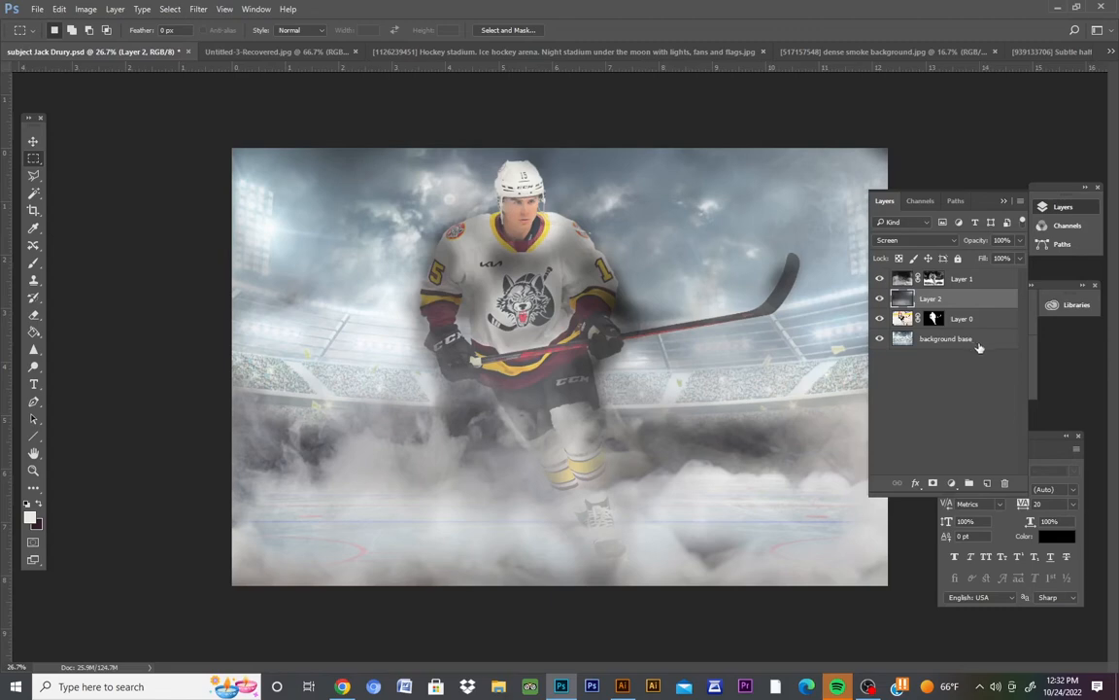
Gather Layer 1, Layer 2 and the background base layer in one group and hide it
left_click(900, 281)
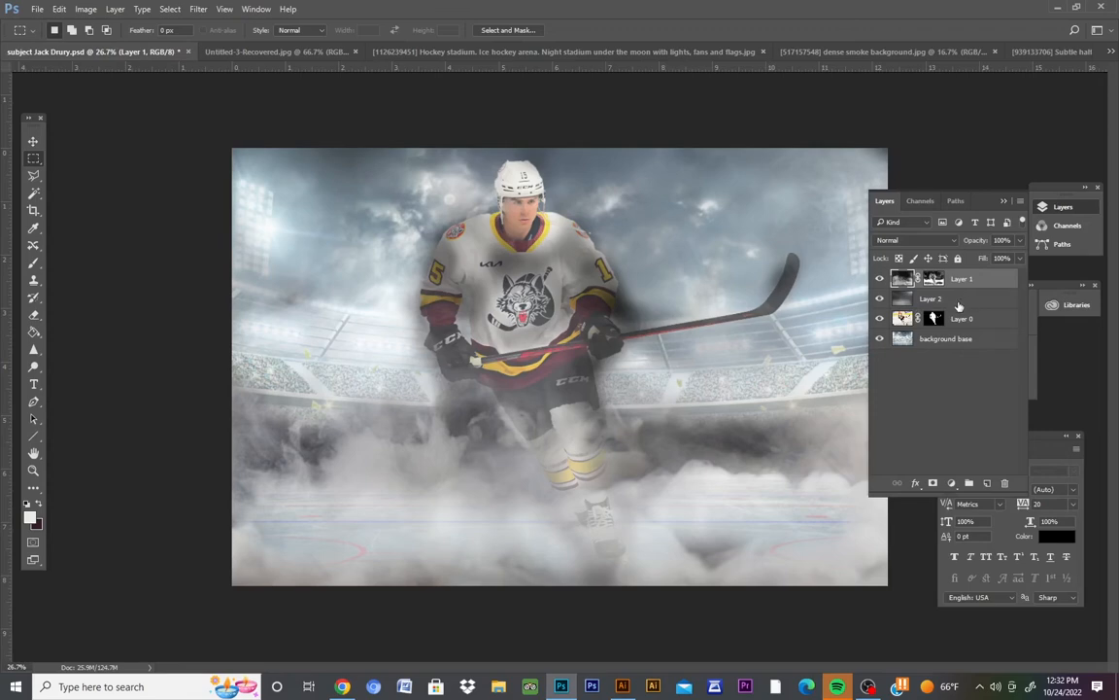
left_click(959, 303, "shift")
right_click(959, 305)
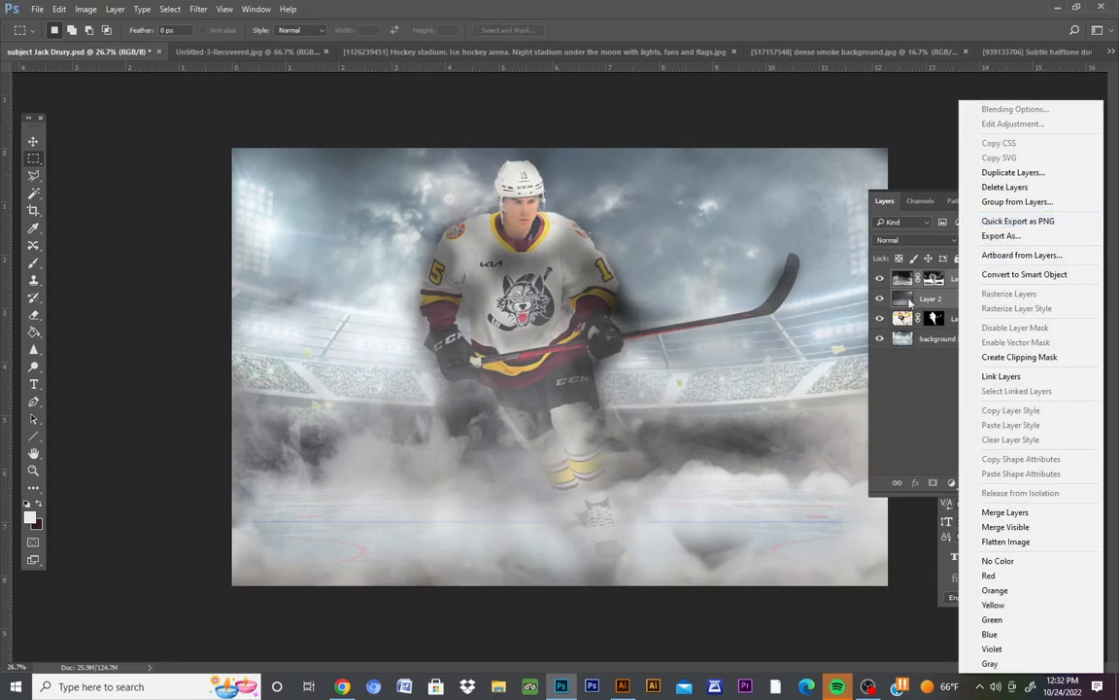
left_click(814, 260)
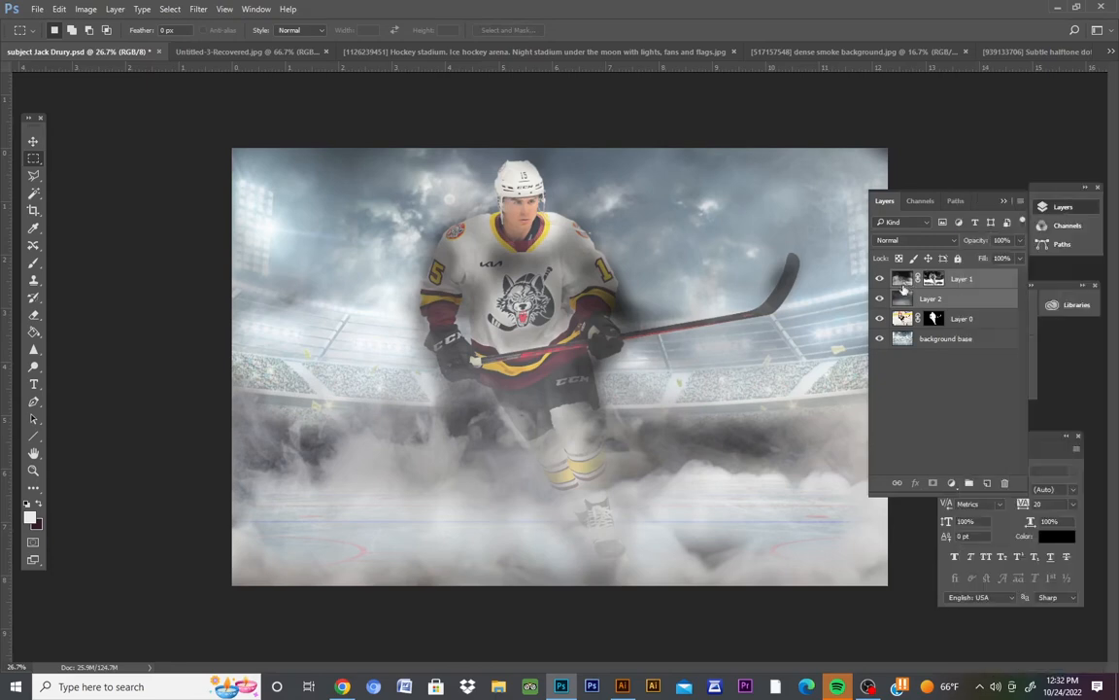
left_click(969, 485)
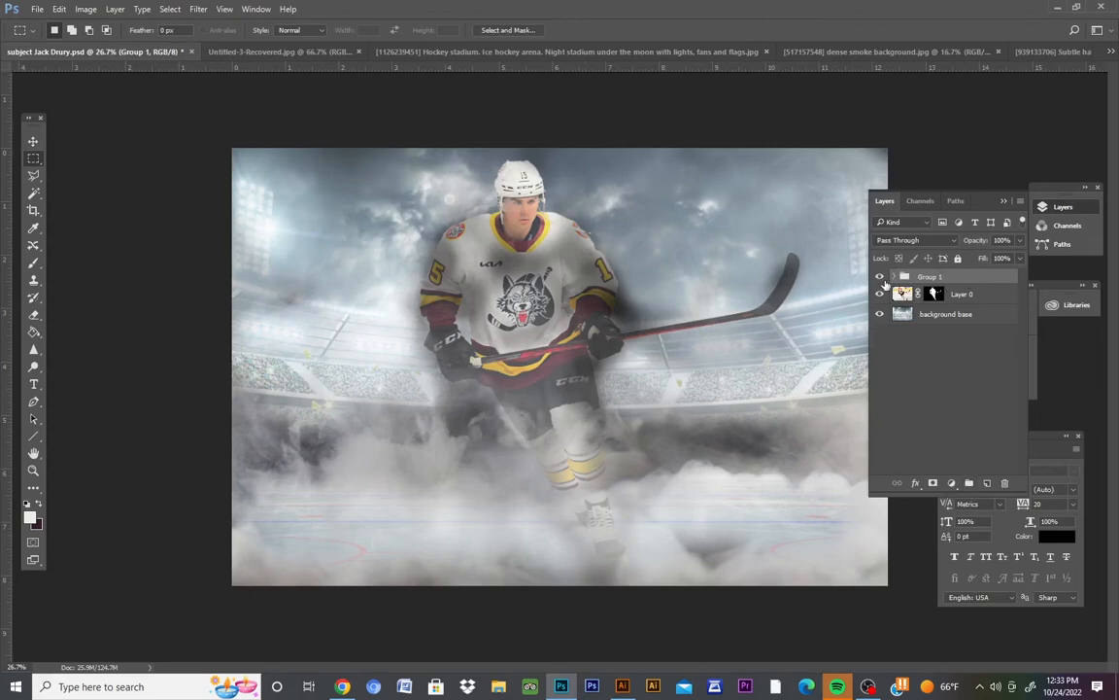
left_click(881, 277)
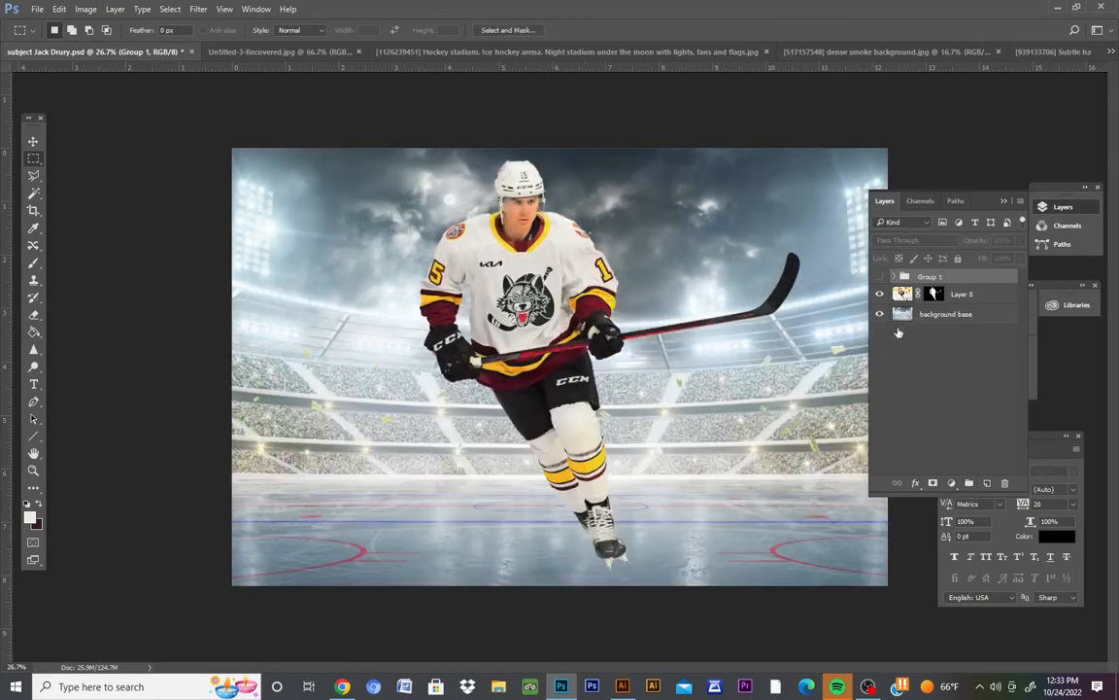
left_click_drag(903, 315, 905, 278)
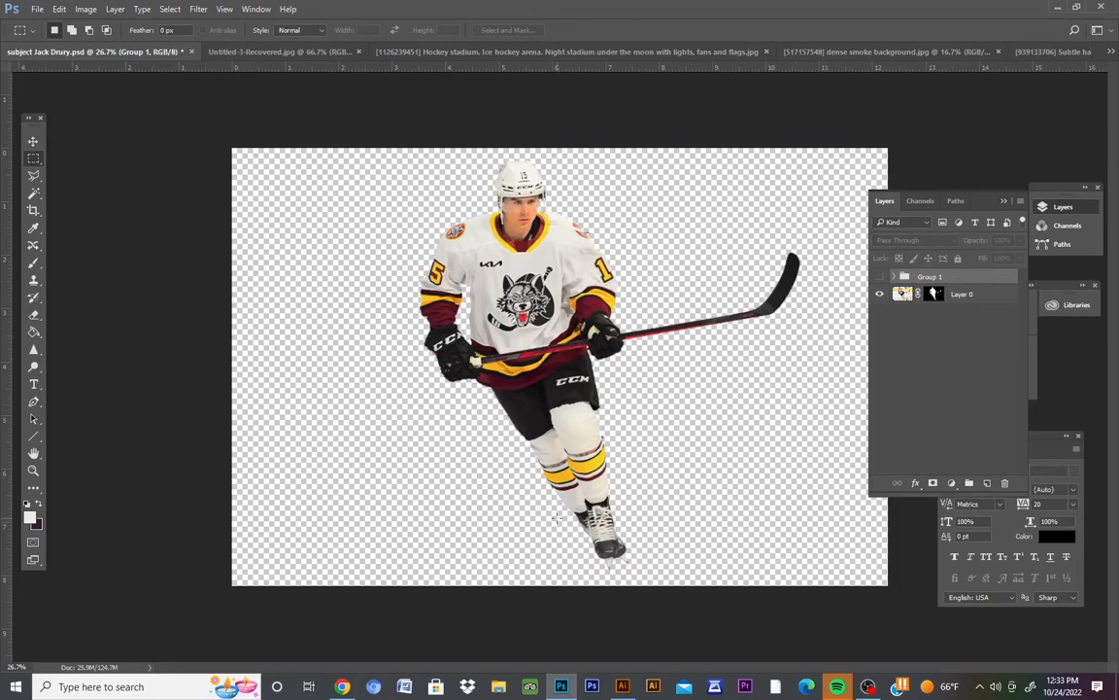
Switch to Chrome and open a new browser tab
left_click(342, 686)
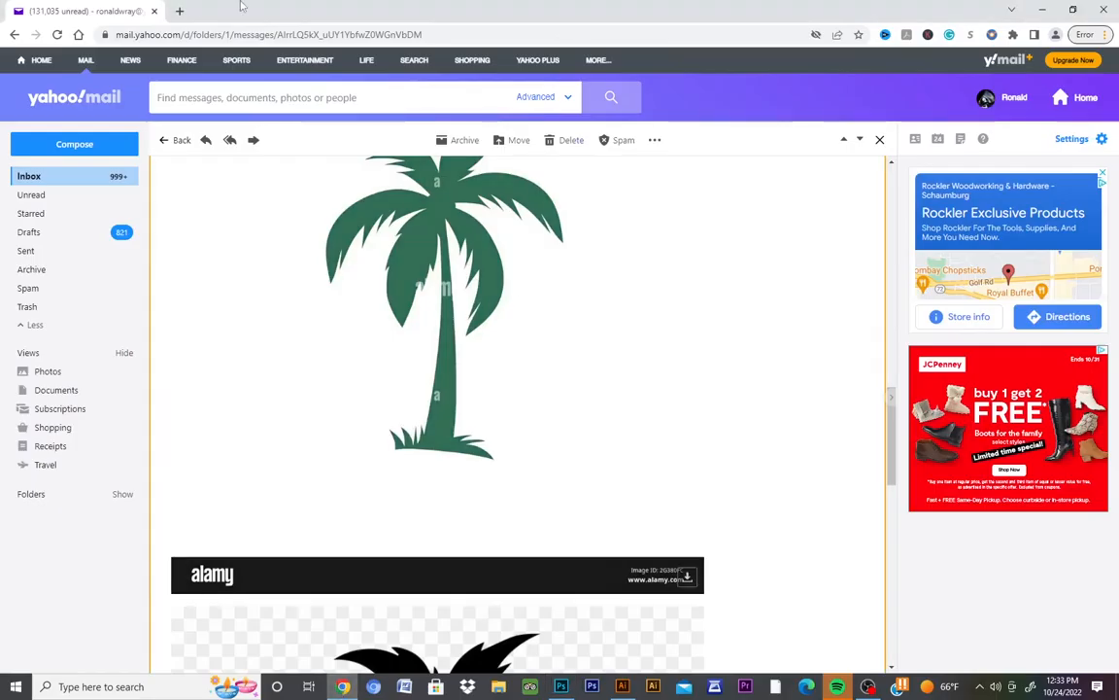
left_click(179, 11)
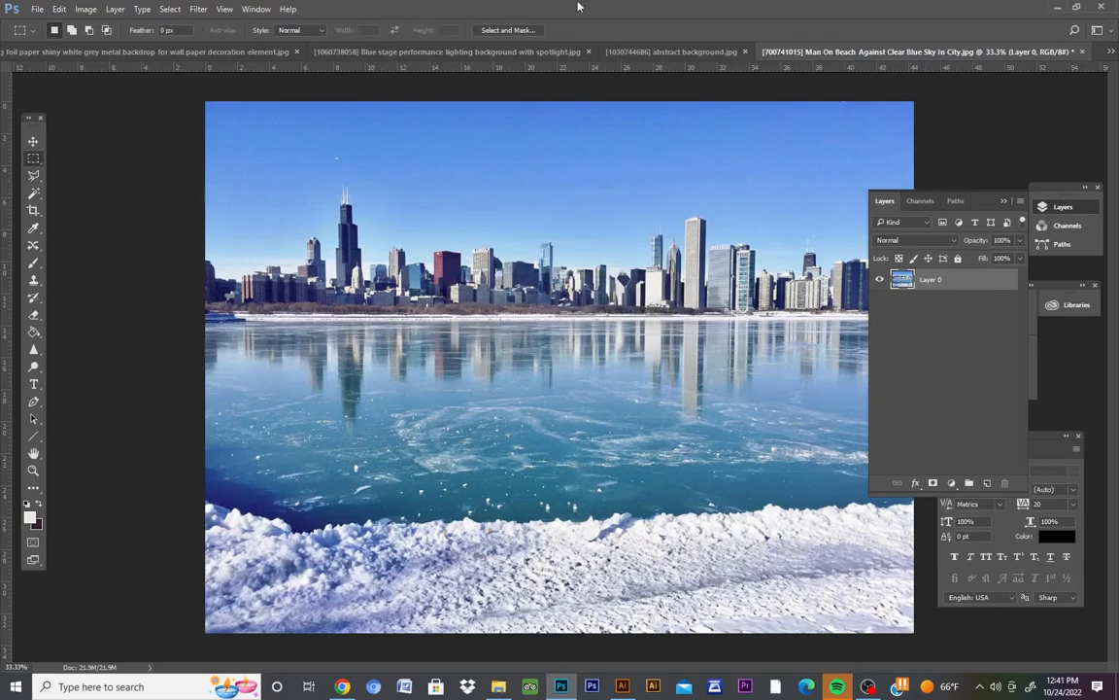
Review the silver metallic texture and blue stage lighting images, and unlock the background layer of the abstract background image
left_click(157, 48)
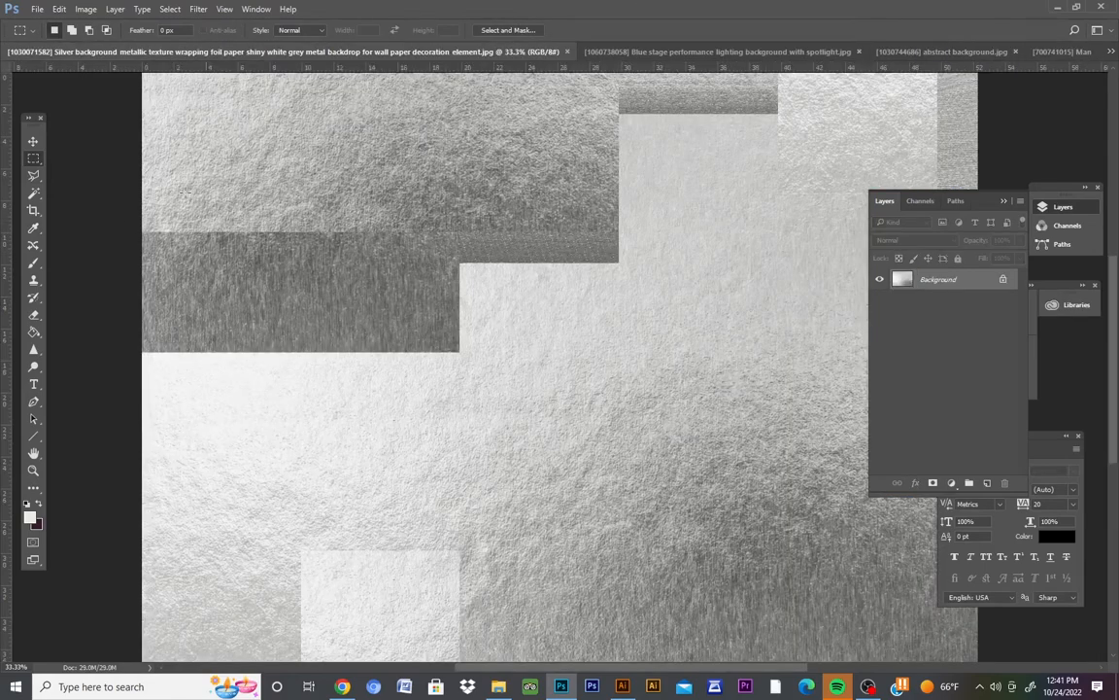
left_click(33, 472)
left_click_drag(519, 351, 484, 348)
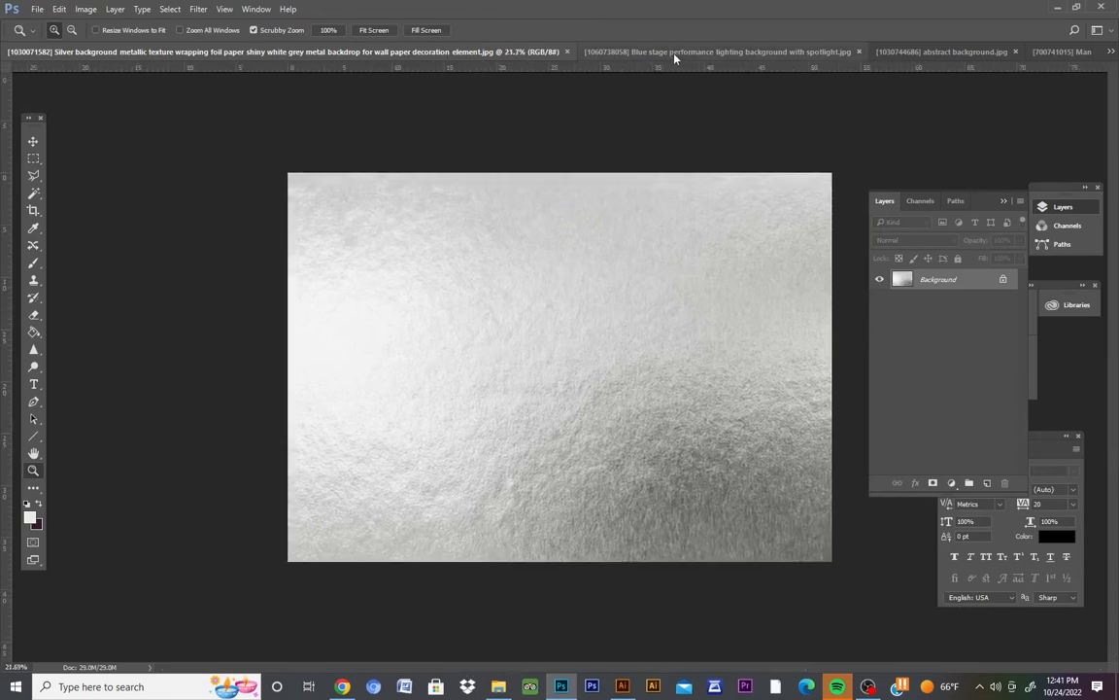
left_click(612, 53)
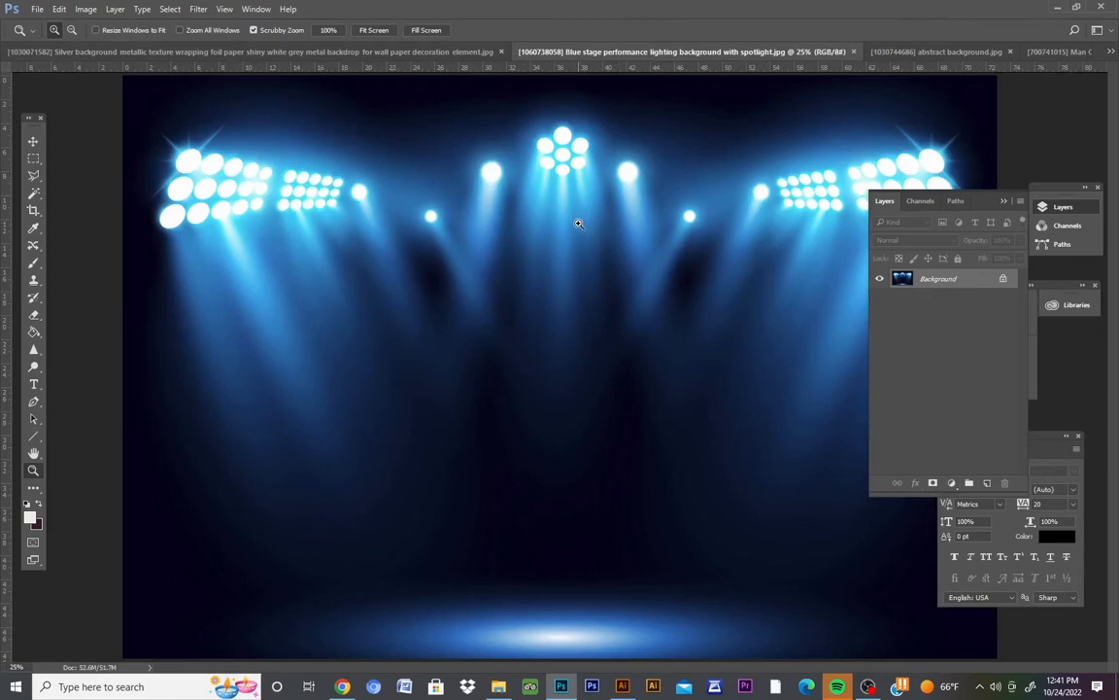
left_click(922, 51)
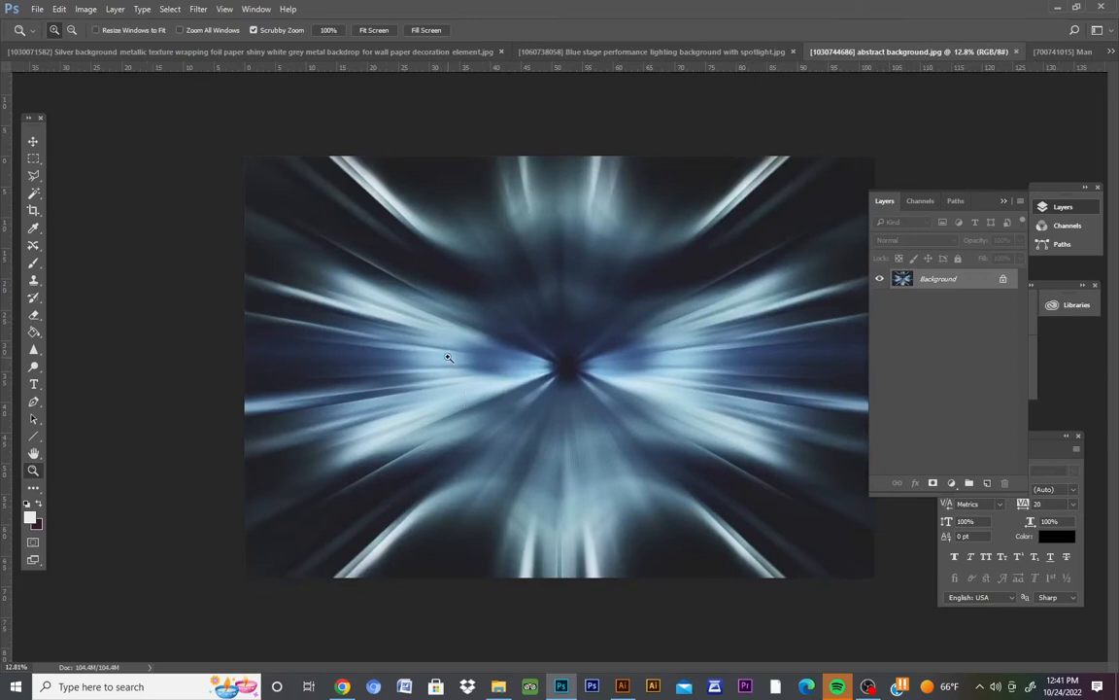
left_click(1002, 280)
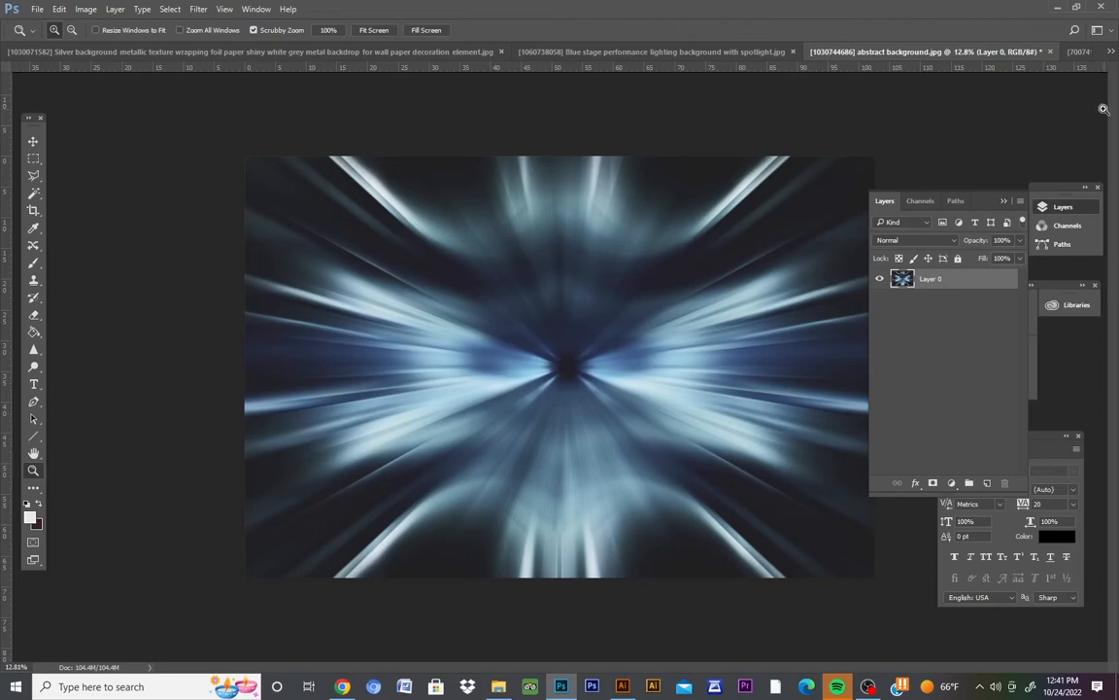
Compare the city skyline photo, the blue stage lighting image and the silver metallic texture as background candidates
key("ctrl+Tab")
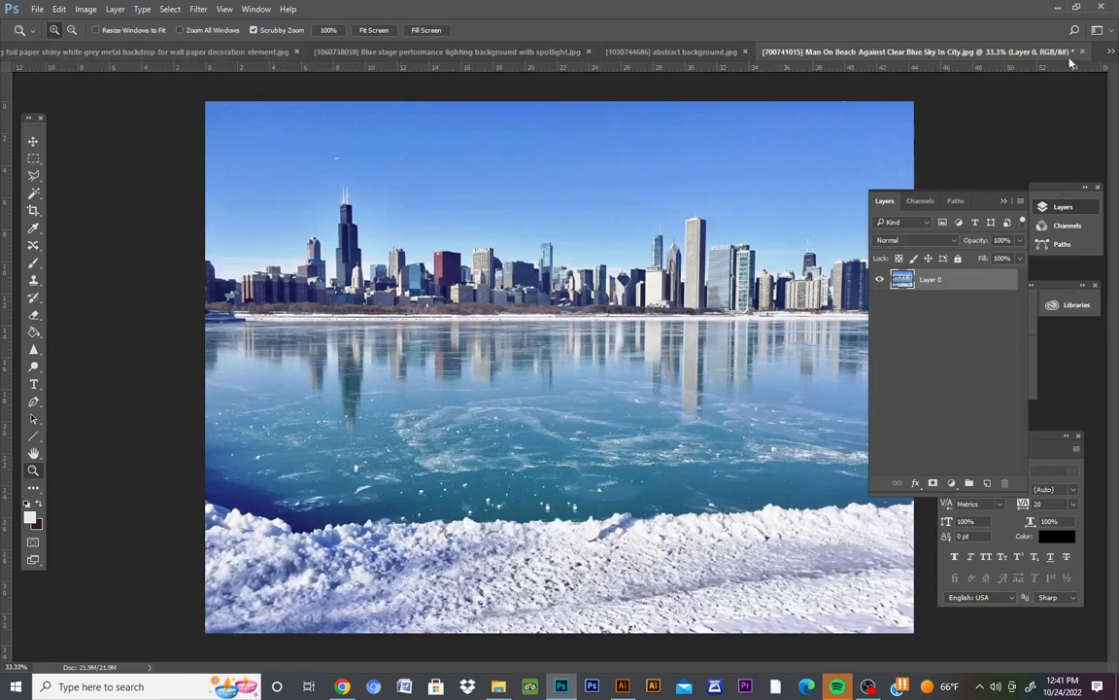
left_click(1110, 51)
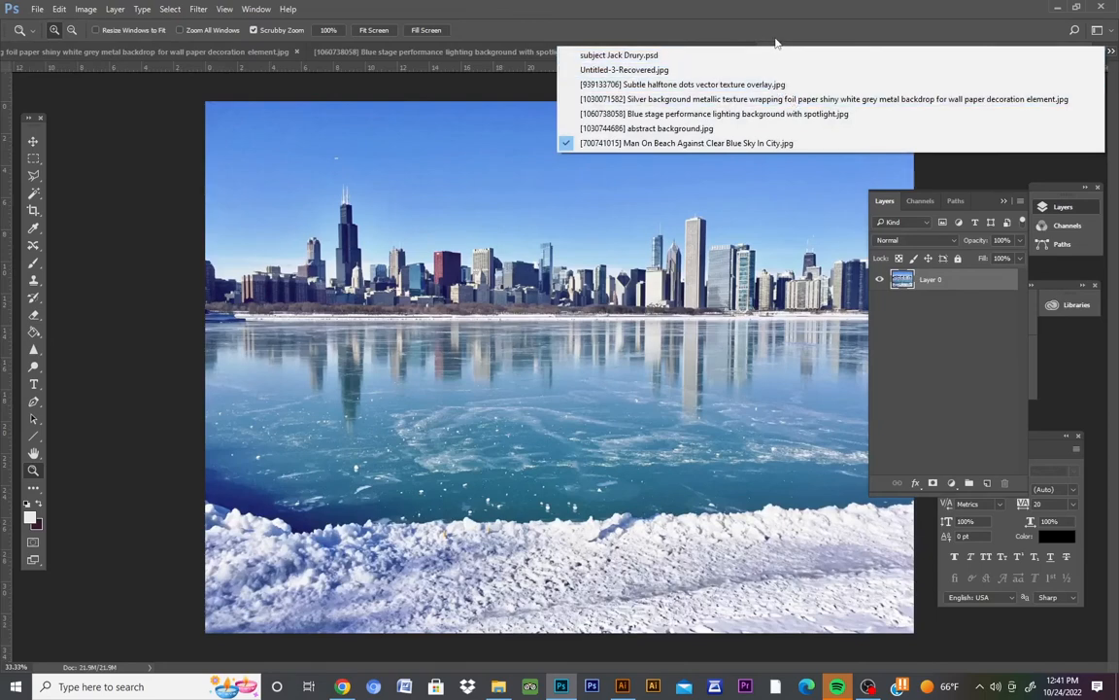
left_click(914, 20)
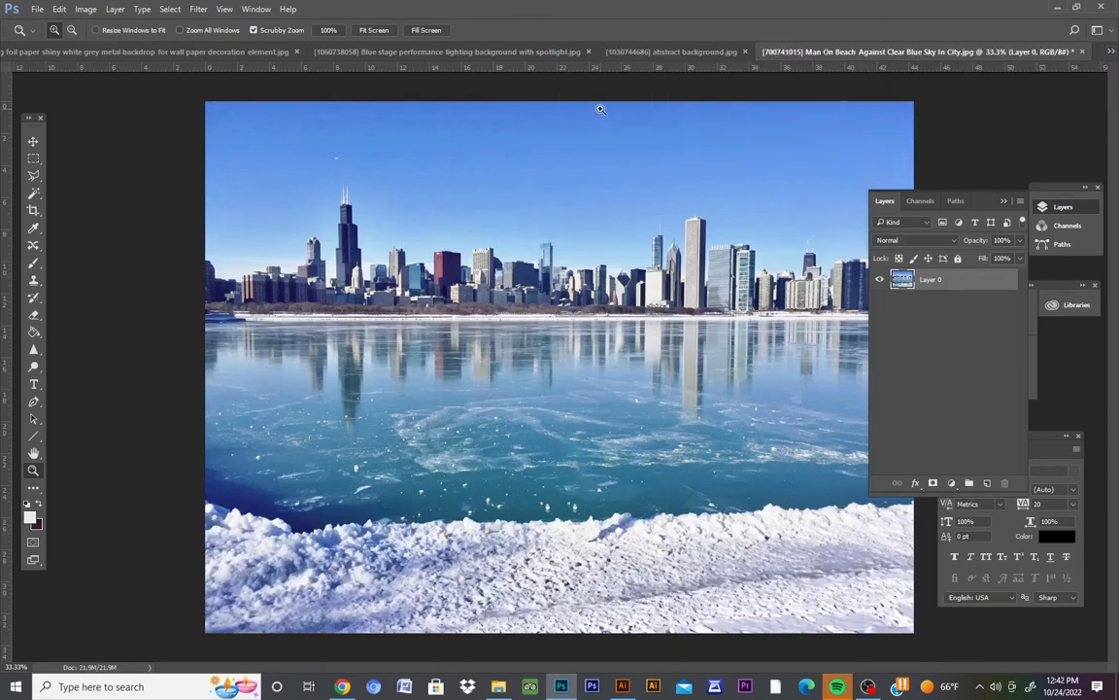
left_click(487, 58)
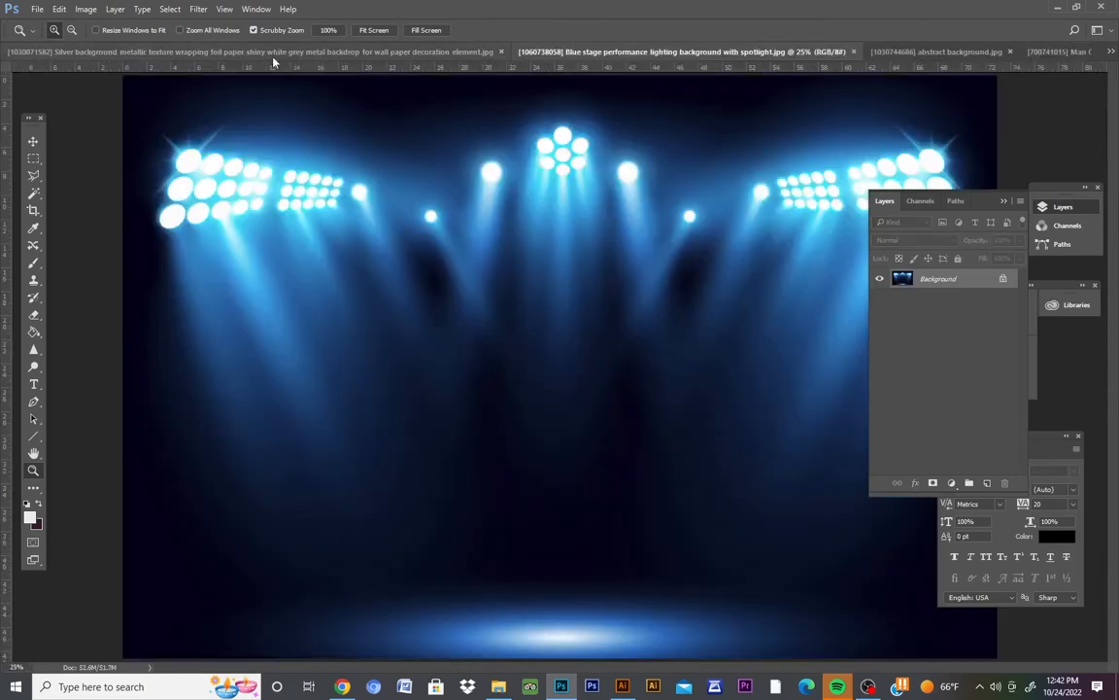
left_click(241, 50)
Bring up the subtle halftone dots texture overlay image and close it
left_click(1112, 51)
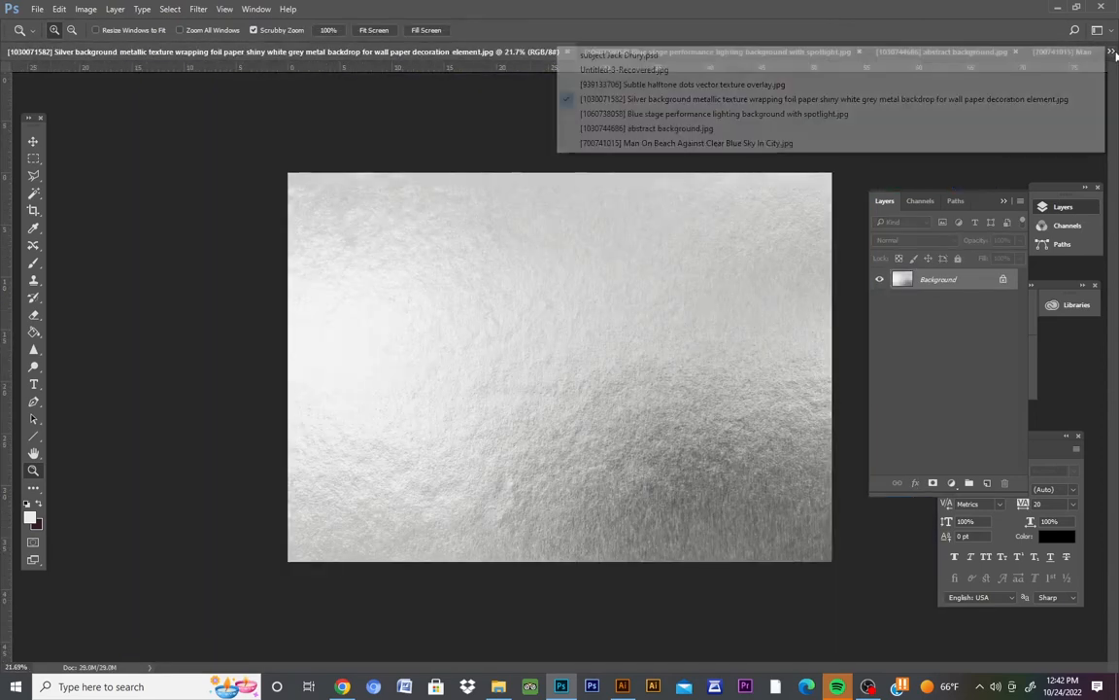
left_click(626, 85)
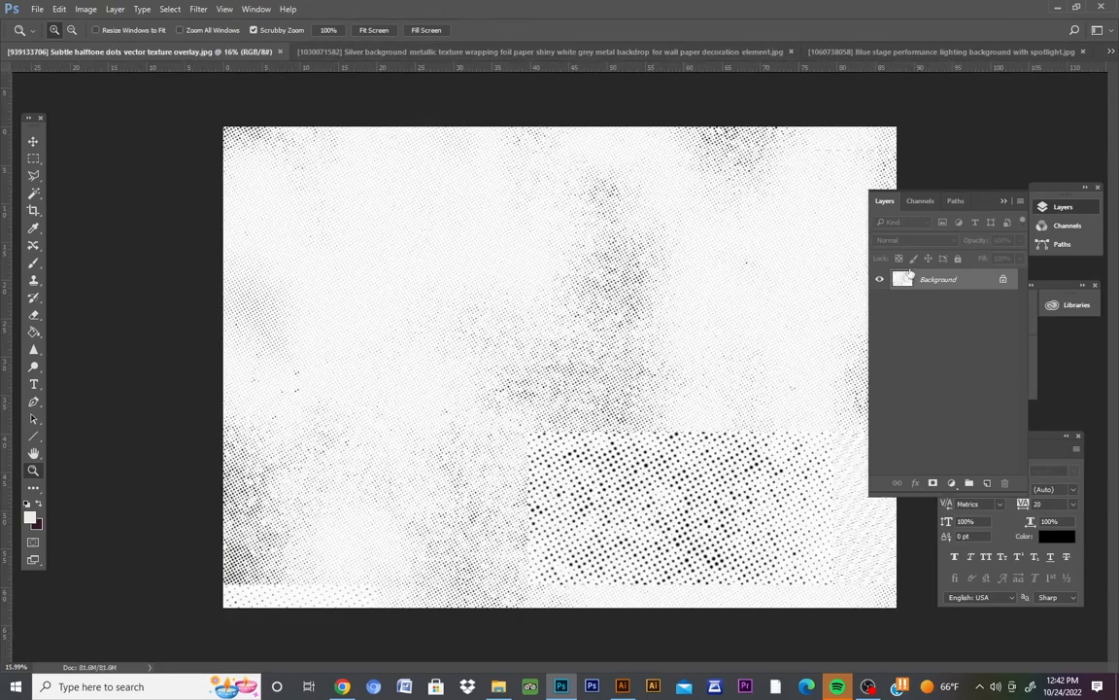
left_click_drag(558, 309, 528, 317)
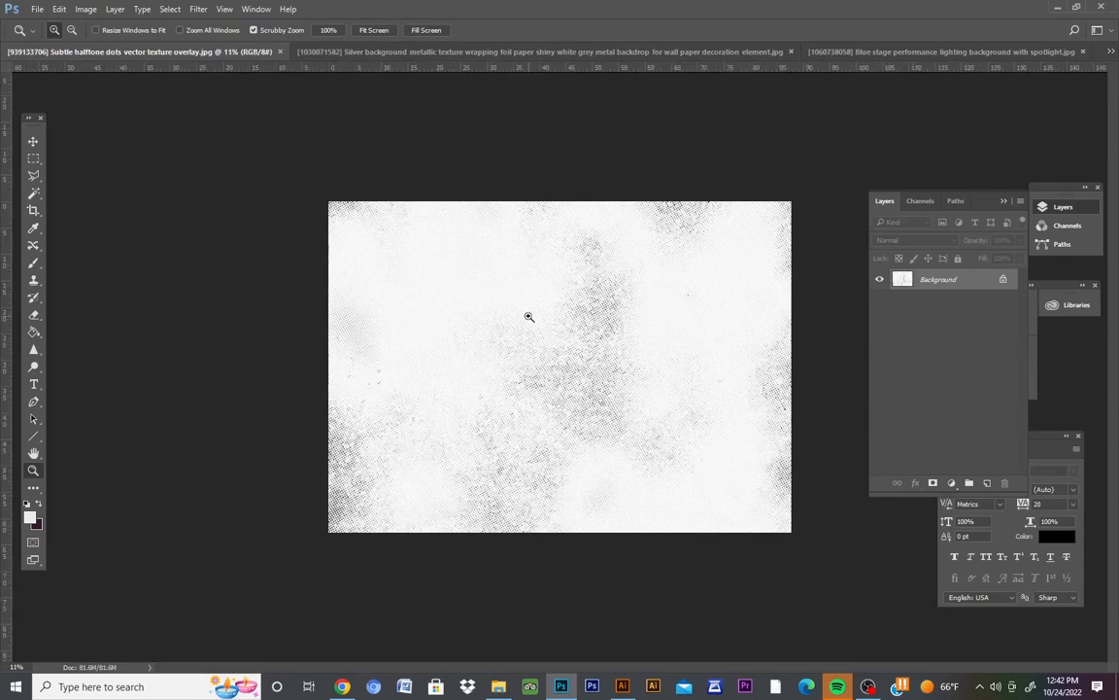
left_click(33, 159)
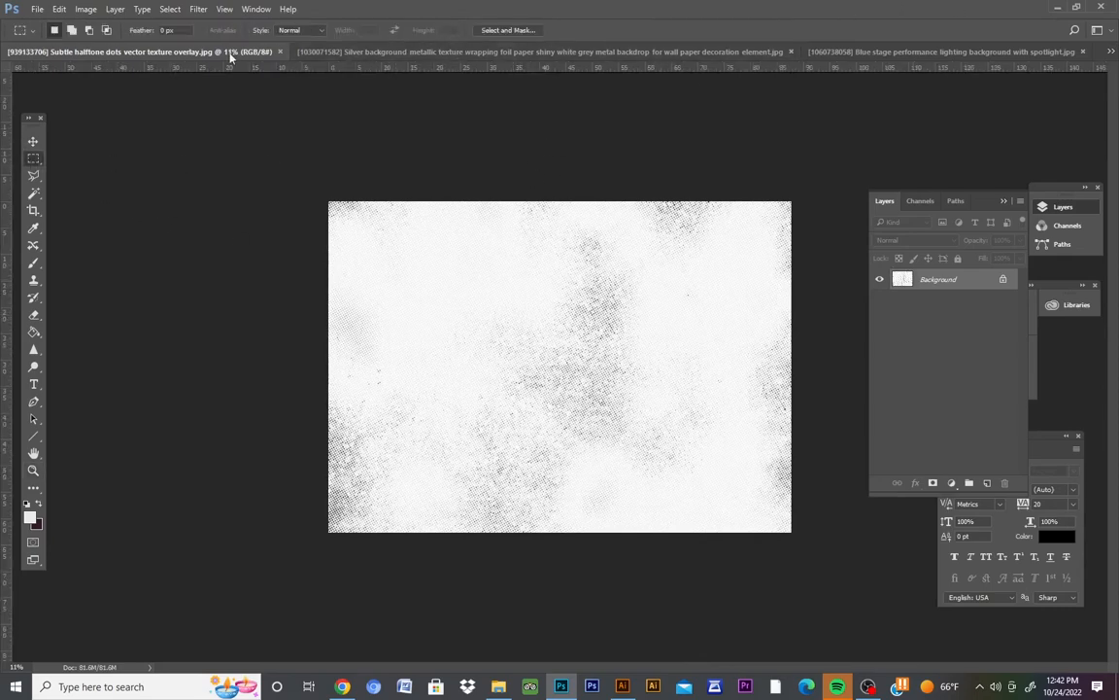
left_click(280, 51)
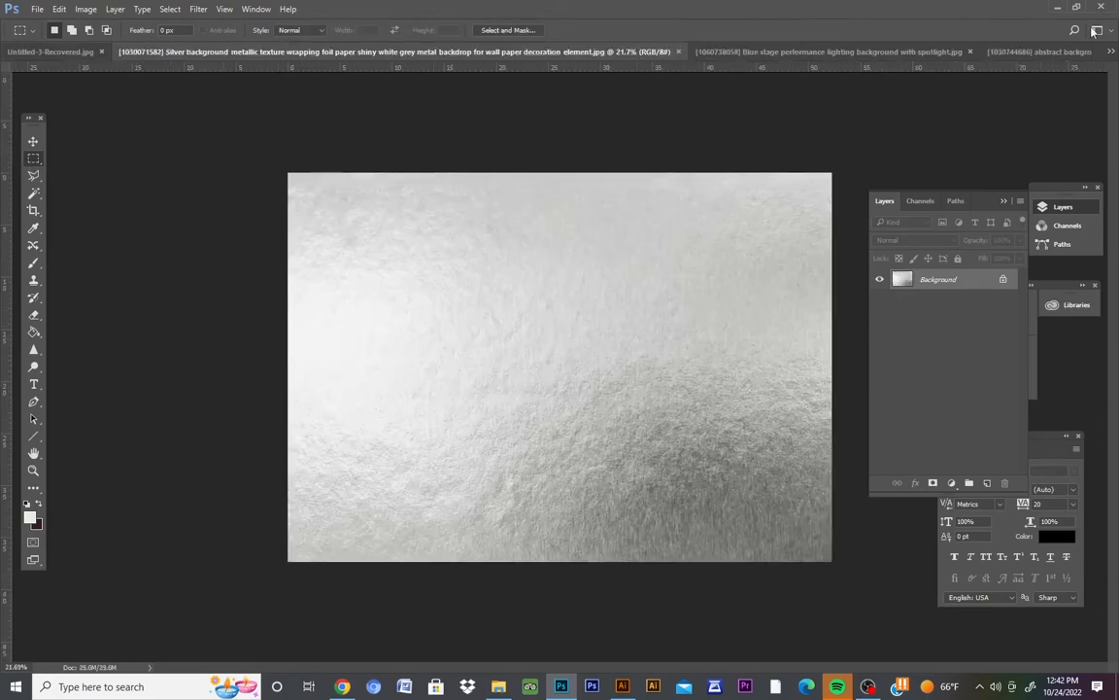
Select the entire silver metallic texture image with a rectangular marquee and copy it
left_click(1111, 51)
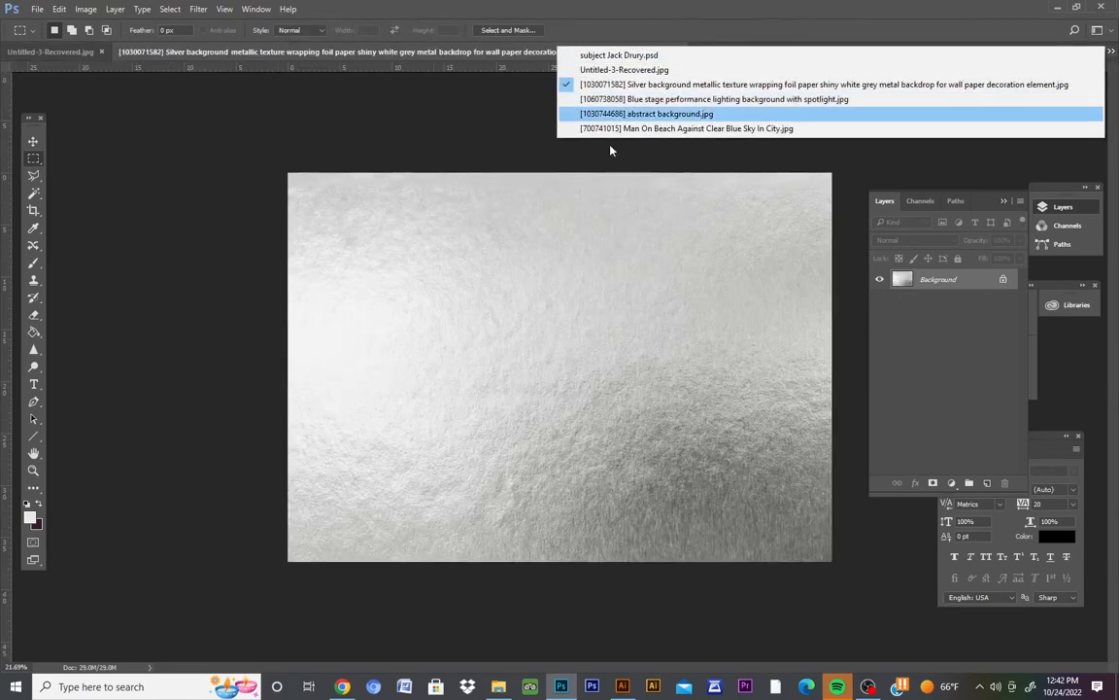
left_click(280, 160)
left_click_drag(280, 160, 940, 596)
left_click(60, 9)
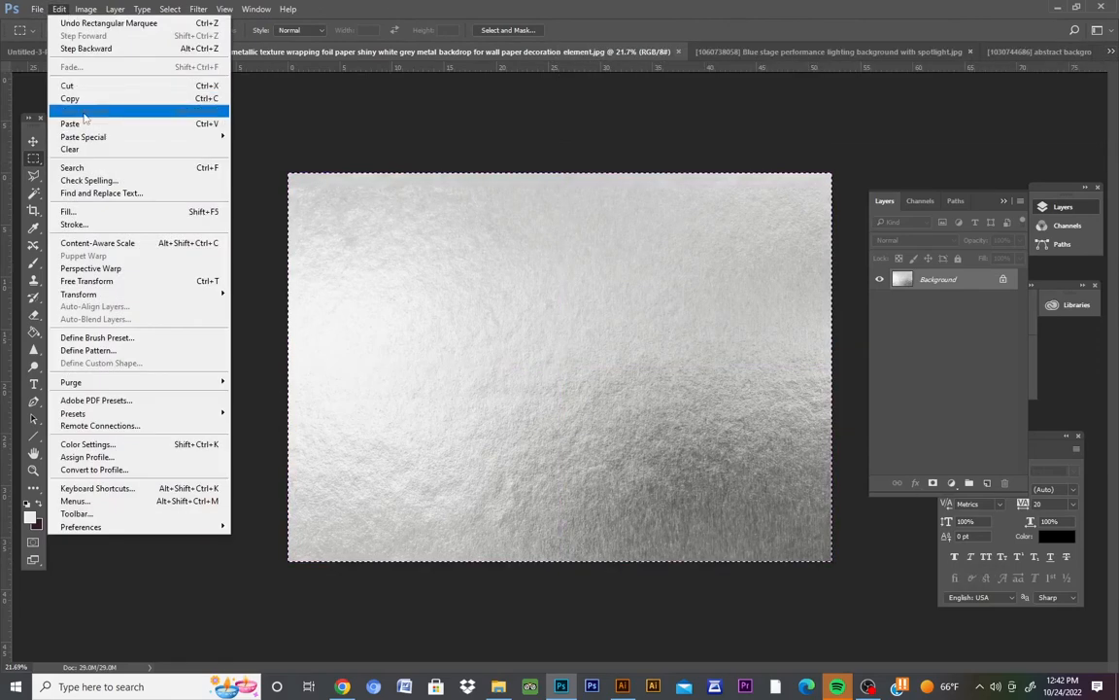
left_click(59, 9)
left_click(59, 9)
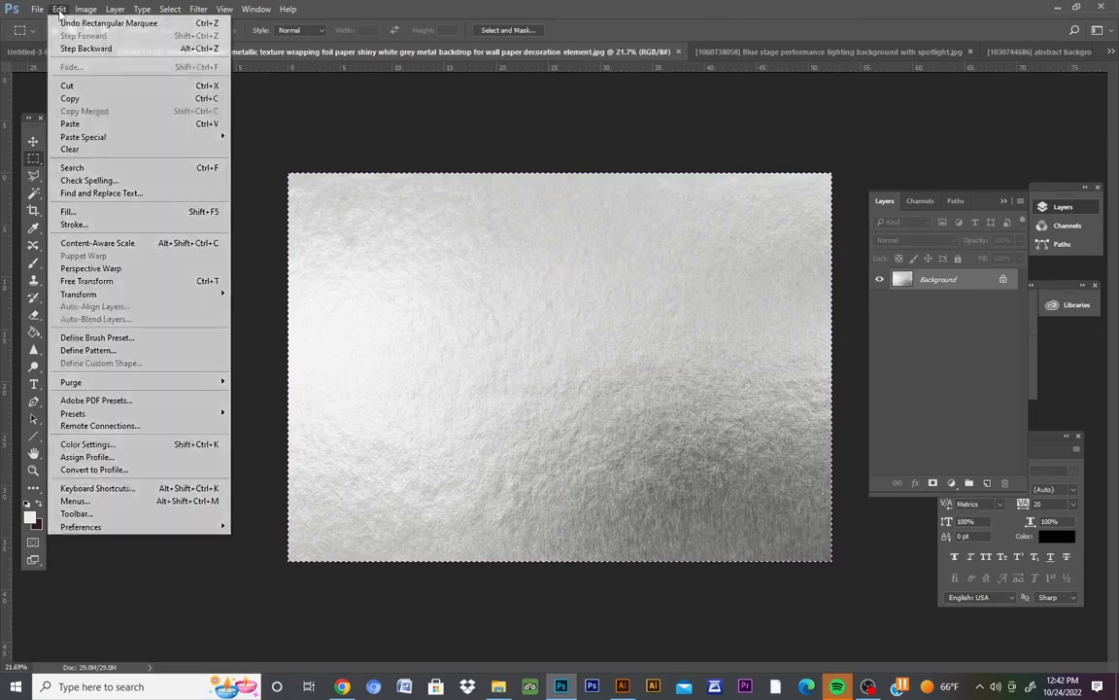
left_click(97, 98)
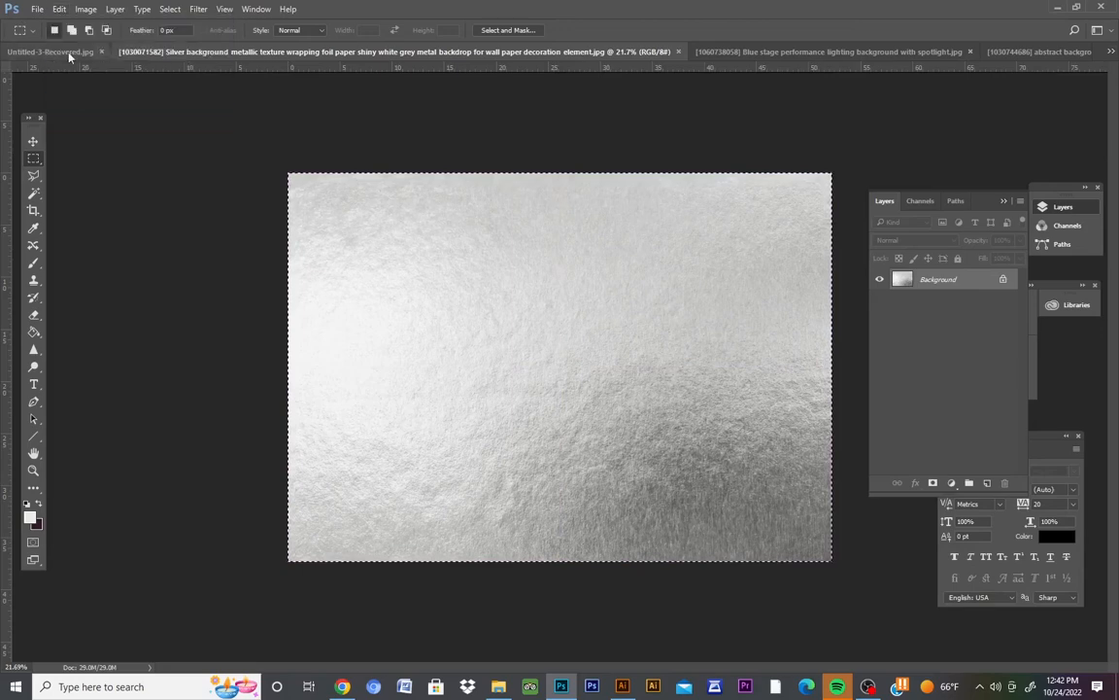
Close Untitled-3-Recovered.jpg and paste the copied silver metallic texture into the hockey player document
left_click(64, 52)
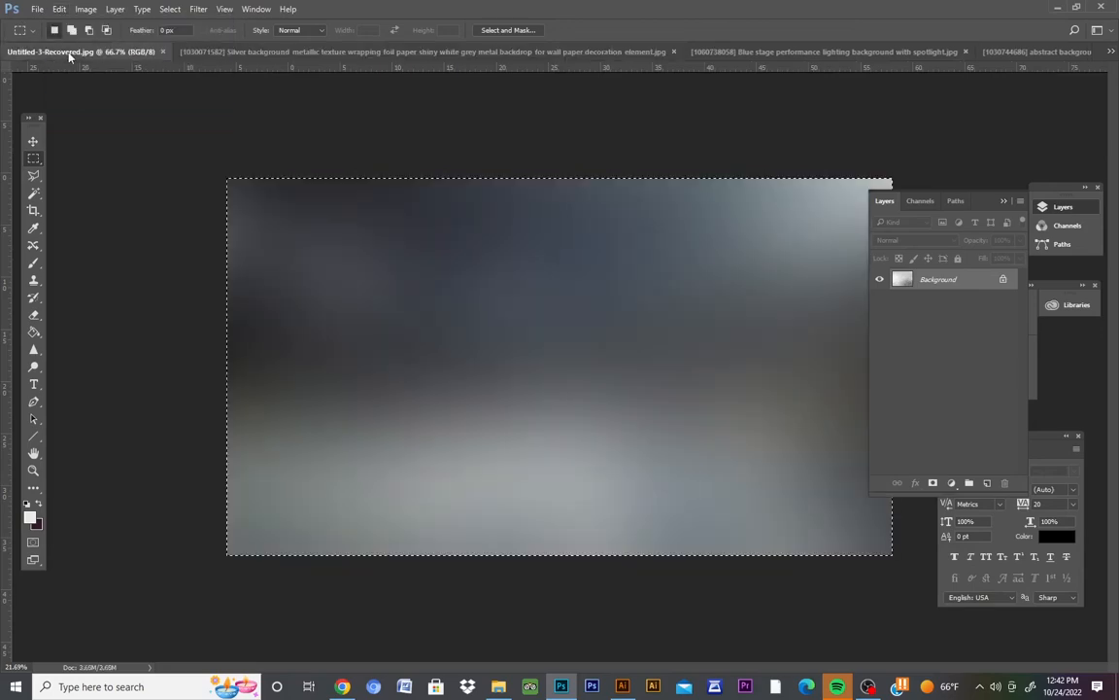
left_click(162, 51)
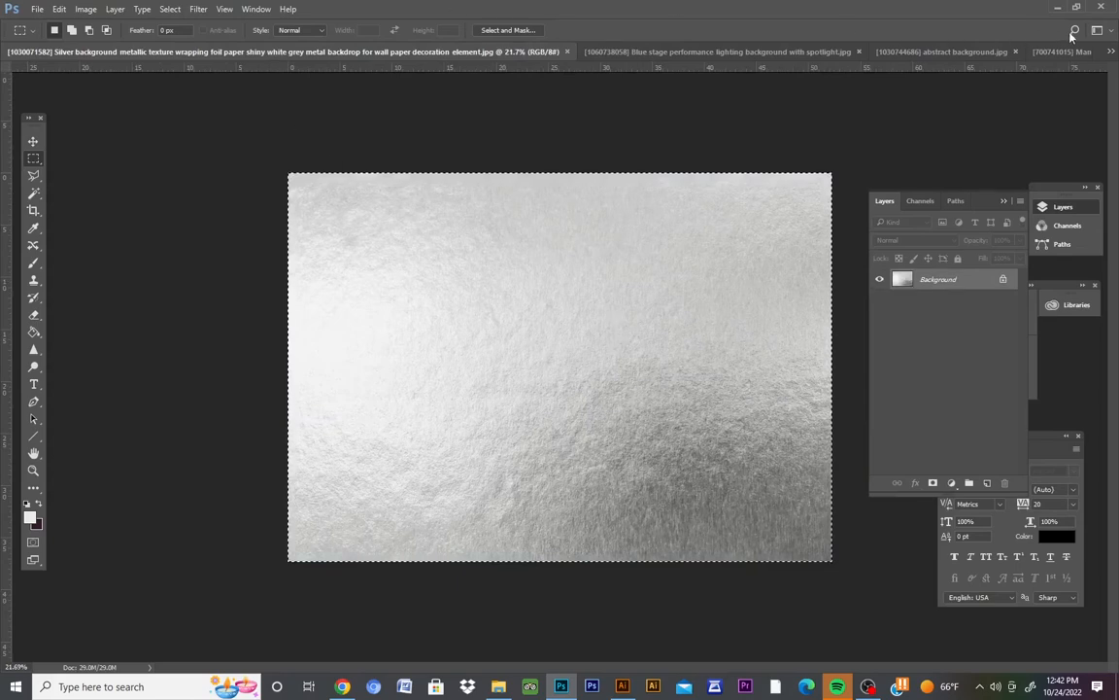
left_click(1112, 51)
left_click(645, 48)
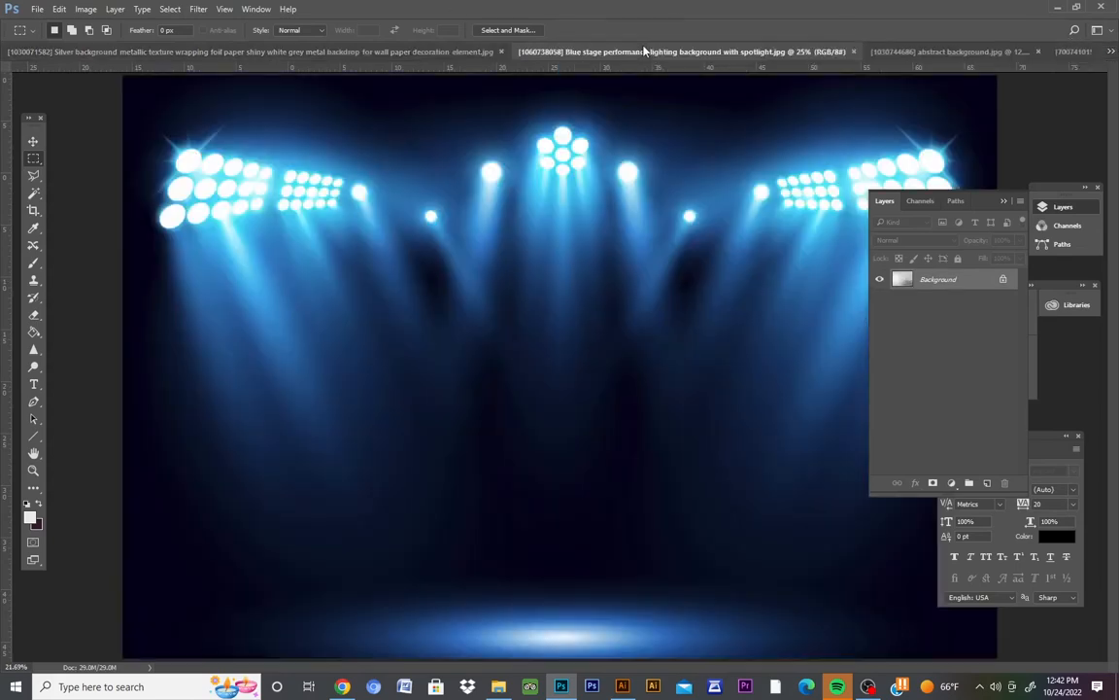
left_click(75, 51)
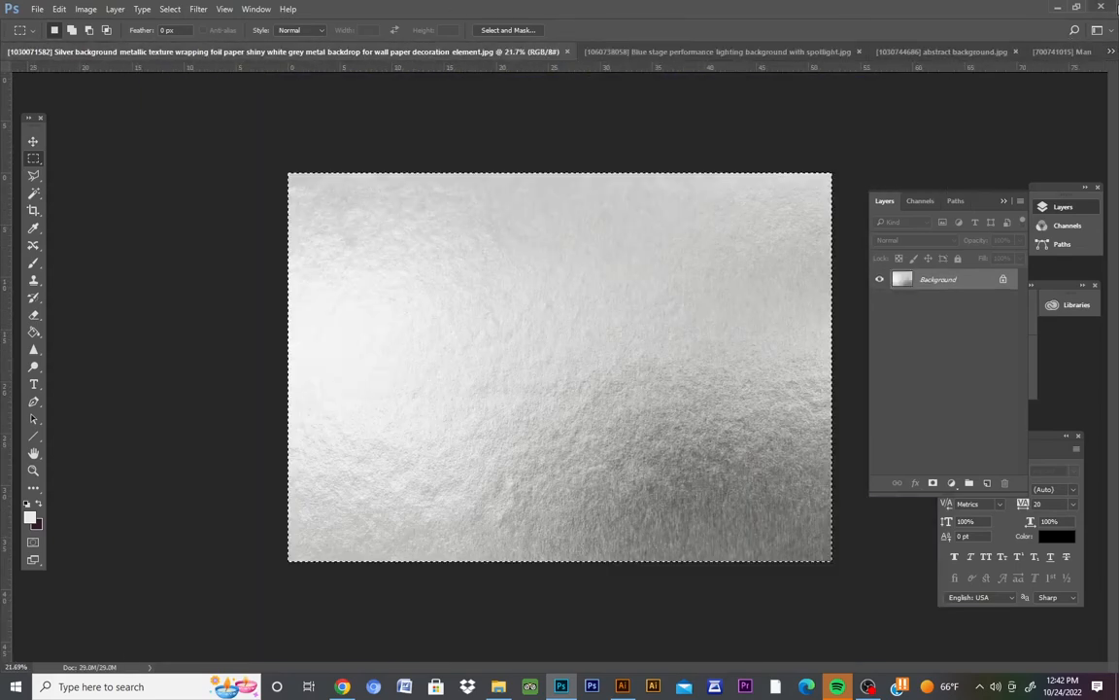
left_click(1112, 51)
left_click(772, 51)
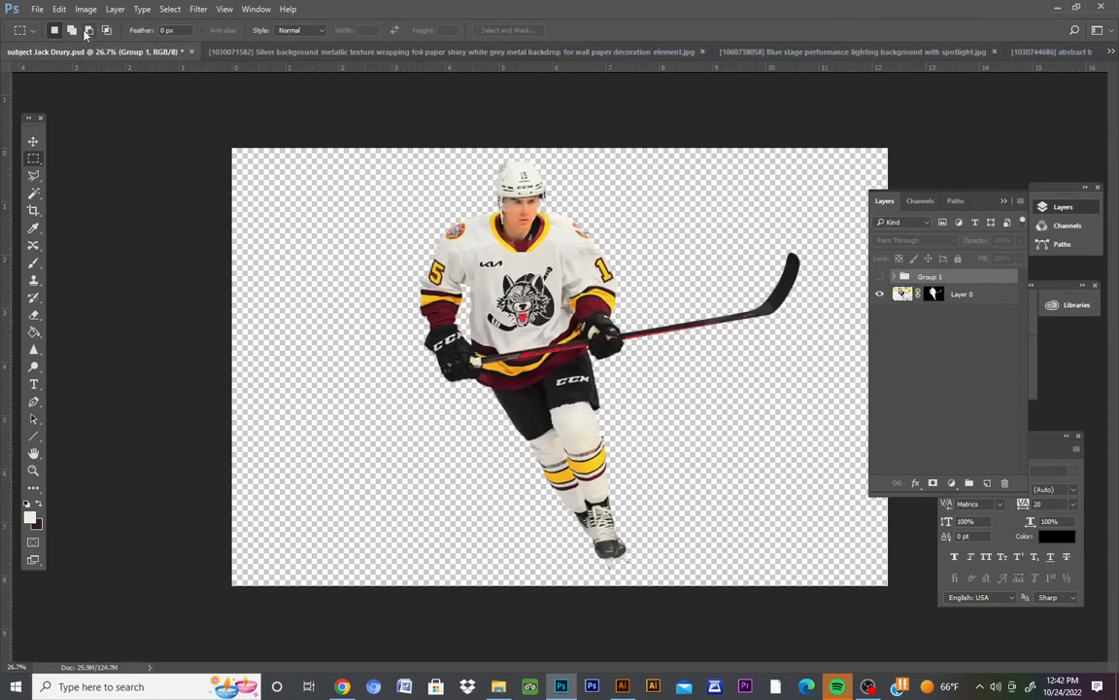
left_click(59, 8)
left_click(80, 125)
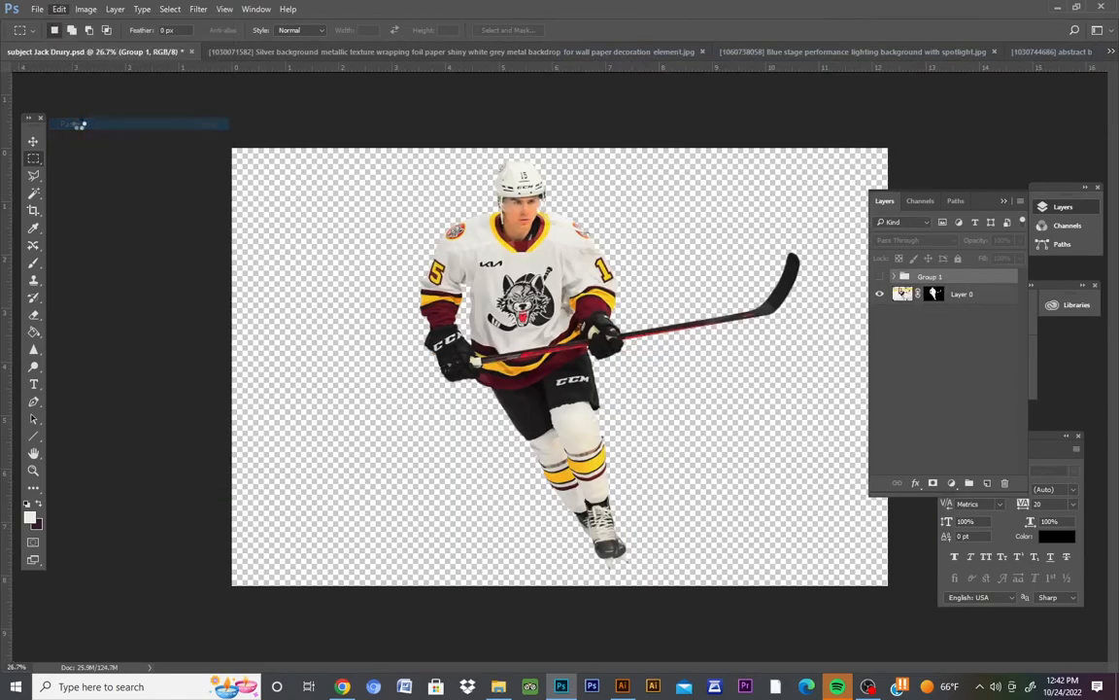
Free-transform the pasted silver texture to fit the canvas exactly, and move its layer beneath the player layer
left_click(60, 9)
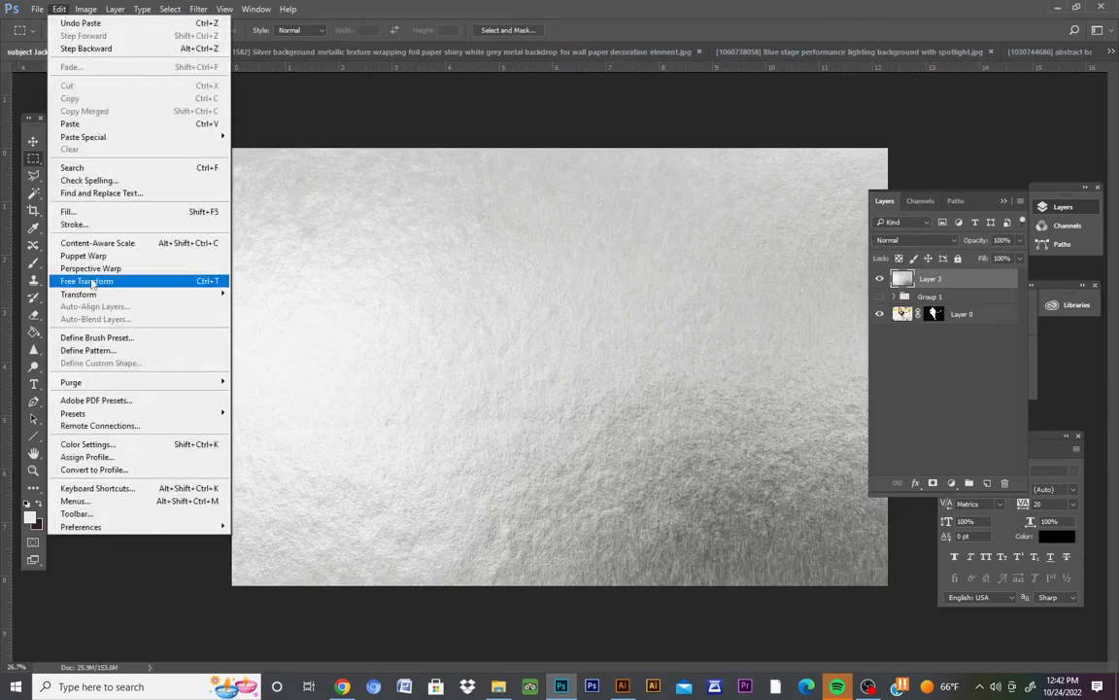
left_click(107, 282)
left_click_drag(900, 624, 887, 584)
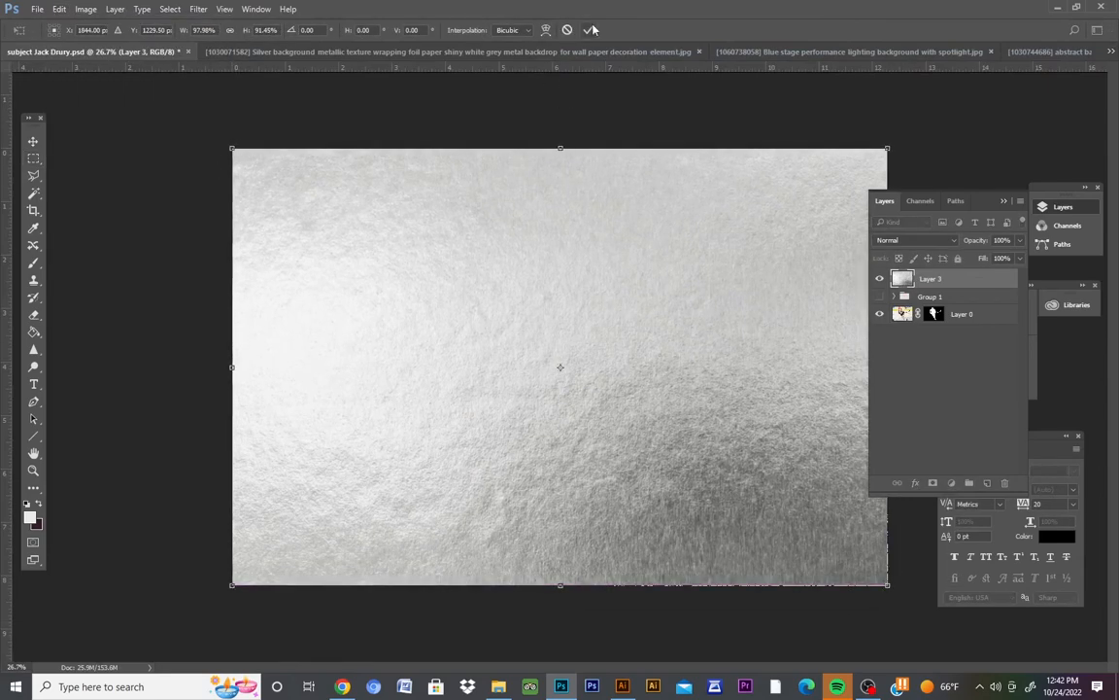
key("Return")
key("m")
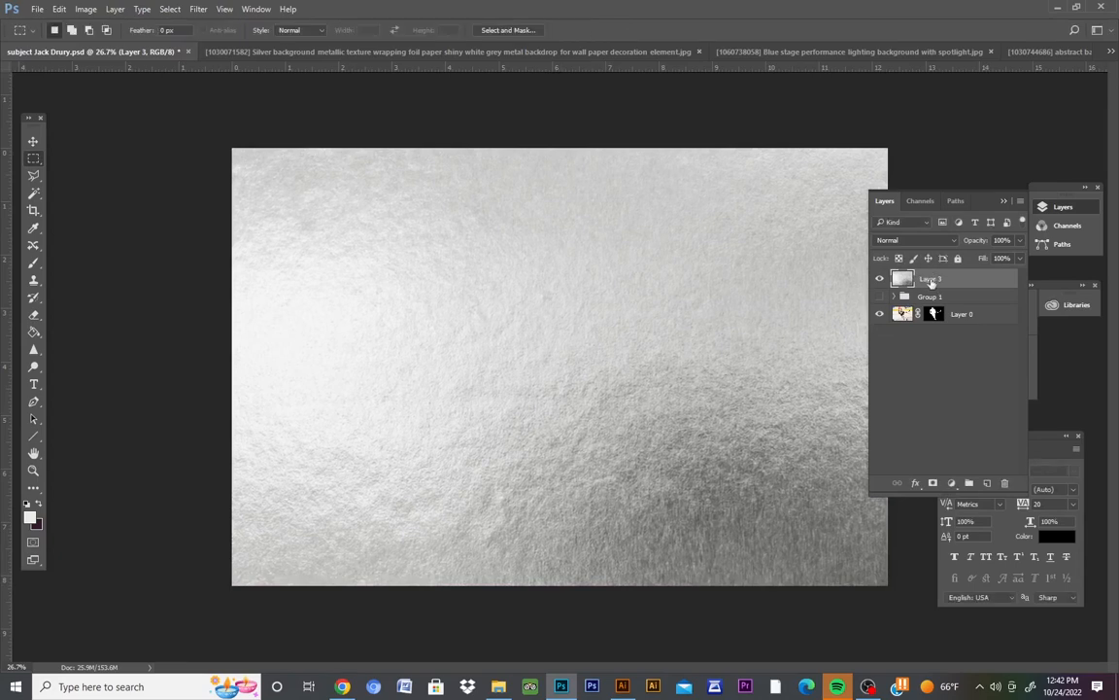
left_click_drag(932, 283, 929, 328)
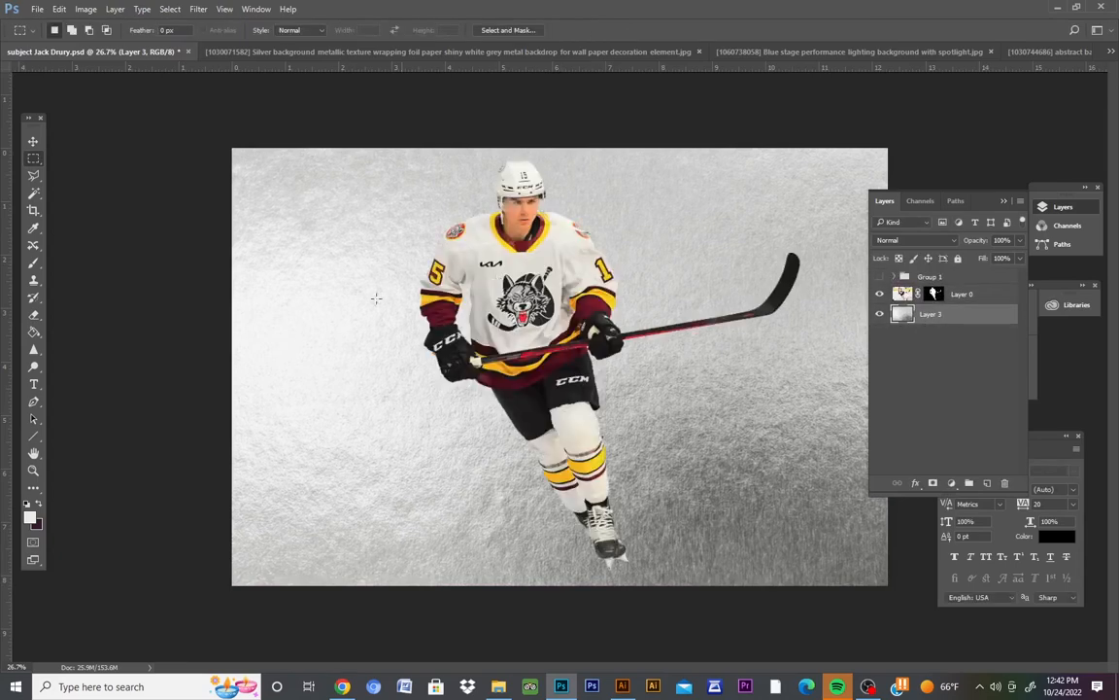
Move the cut-out player slightly to the left on the silver background
left_click(903, 297)
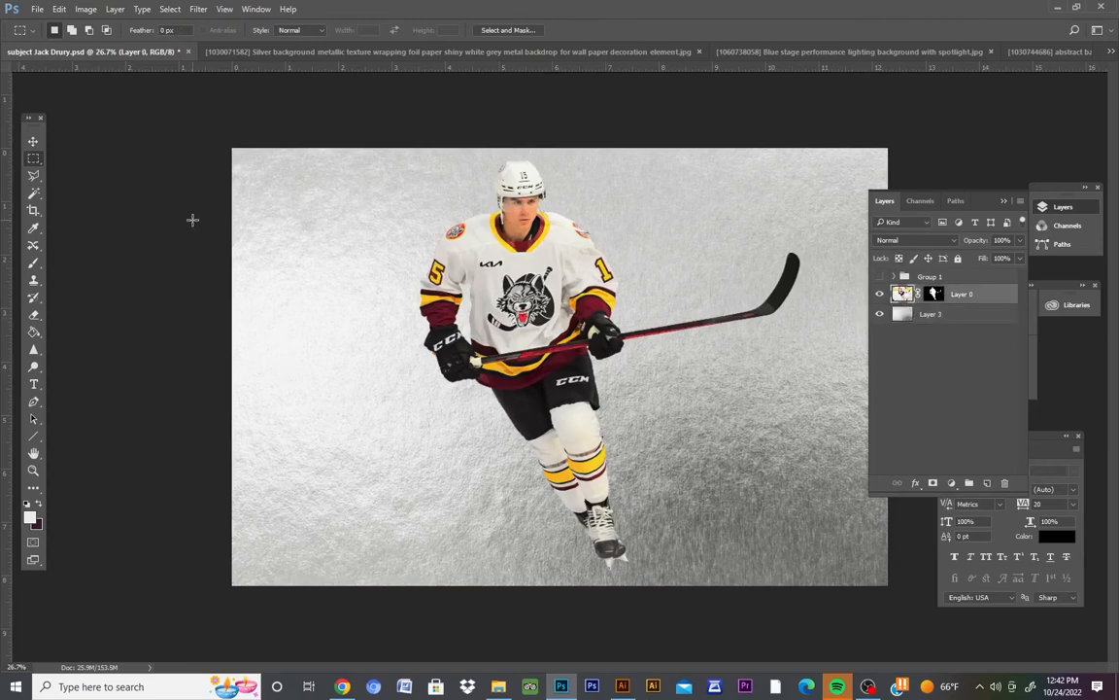
left_click(32, 141)
left_click_drag(546, 266, 510, 272)
Select the entire blue abstract background image with a rectangular marquee and copy it merged
left_click(1061, 52)
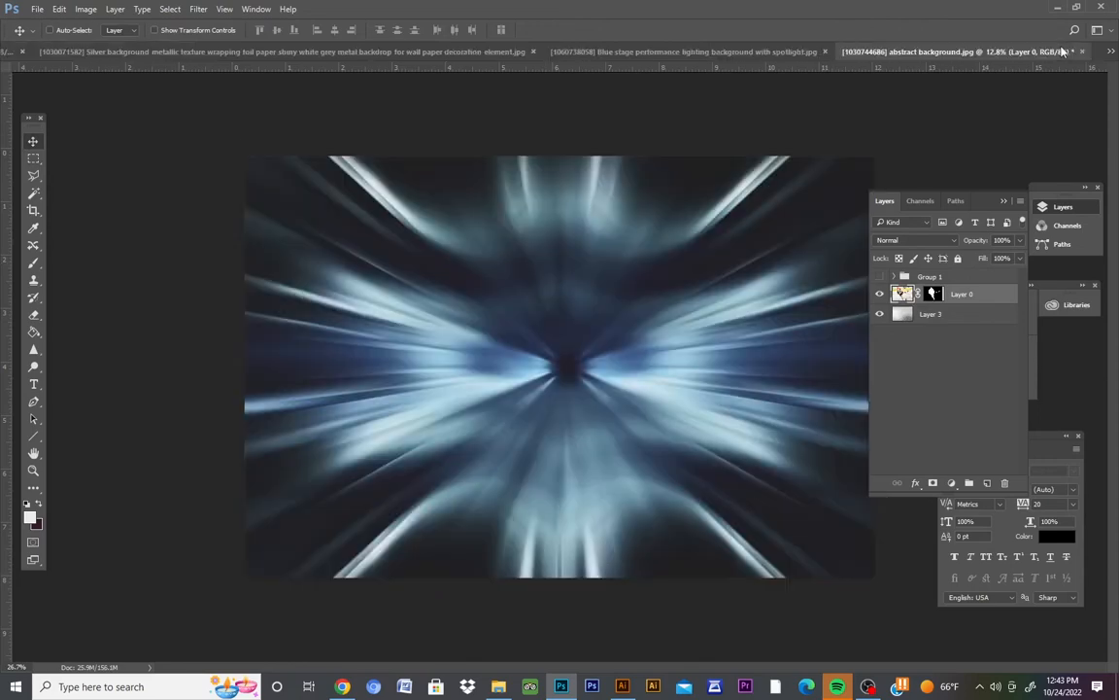
left_click(32, 158)
left_click_drag(244, 155, 874, 577)
left_click(59, 9)
left_click(112, 111)
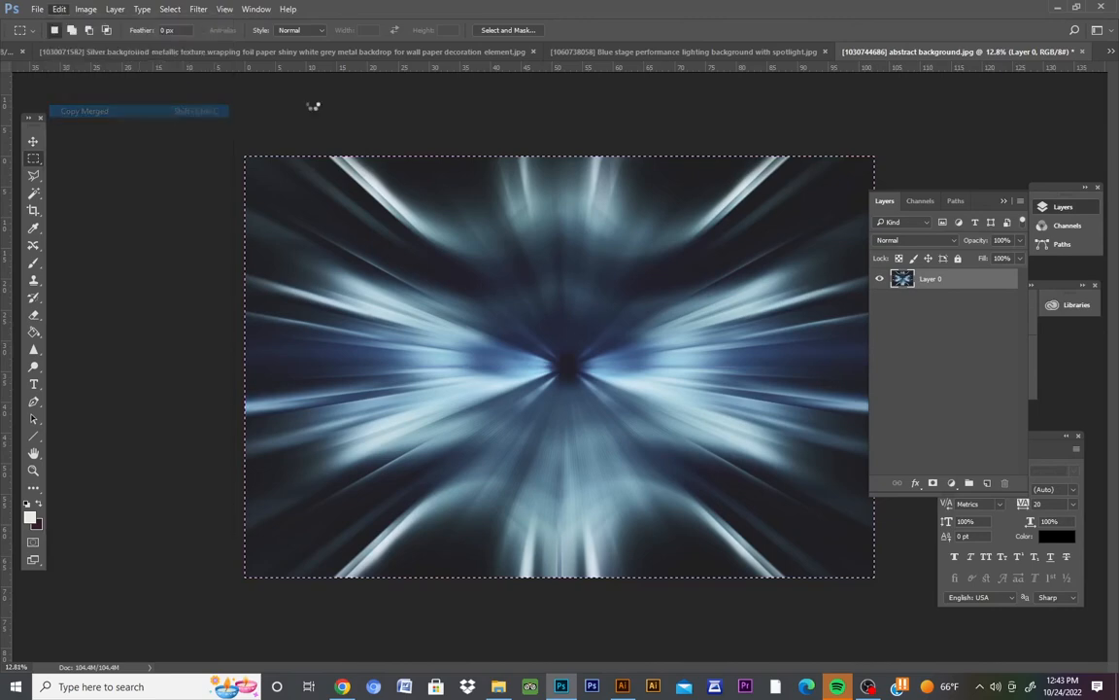
Paste the copied abstract light-ray image into the hockey player document above the player layer
left_click(13, 50)
left_click(59, 9)
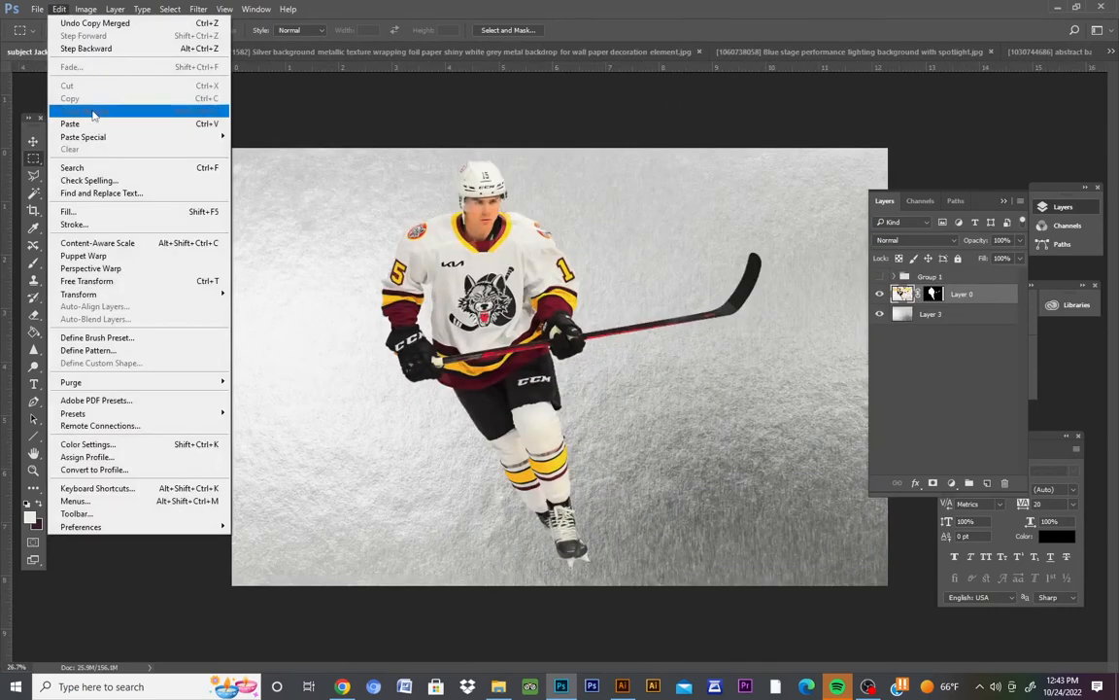
left_click(91, 117)
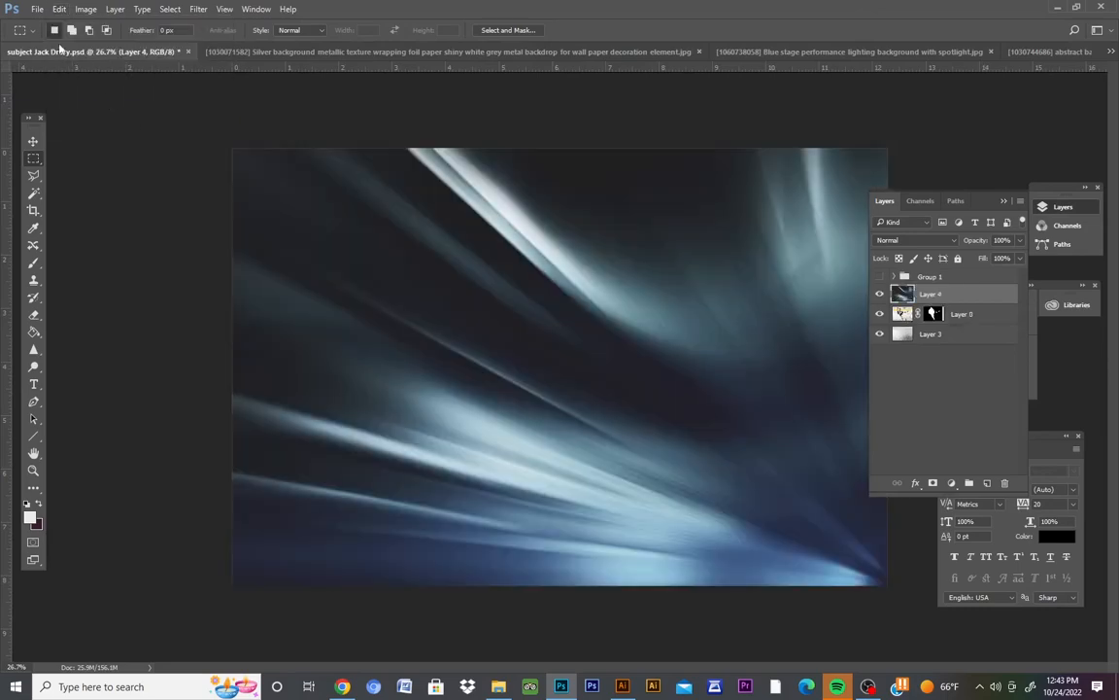
Scale the pasted abstract light-ray layer to about 50% and position it so that it fills the canvas
left_click(59, 9)
left_click(97, 281)
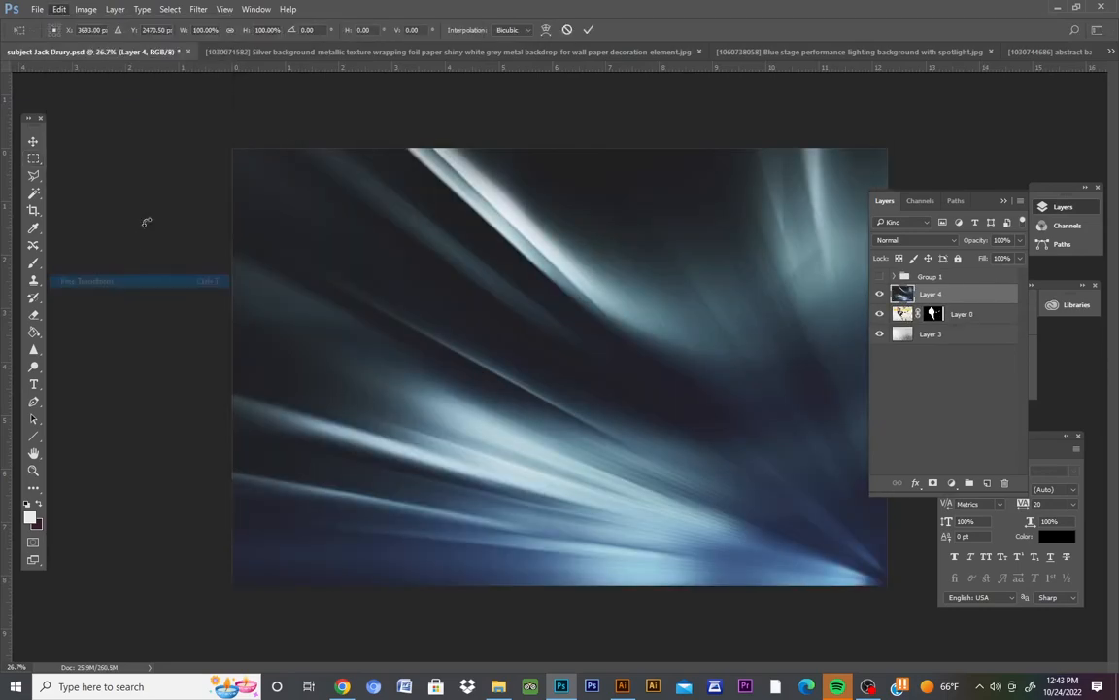
left_click_drag(228, 152, 495, 280)
left_click_drag(585, 358, 330, 255)
left_click_drag(916, 558, 887, 584)
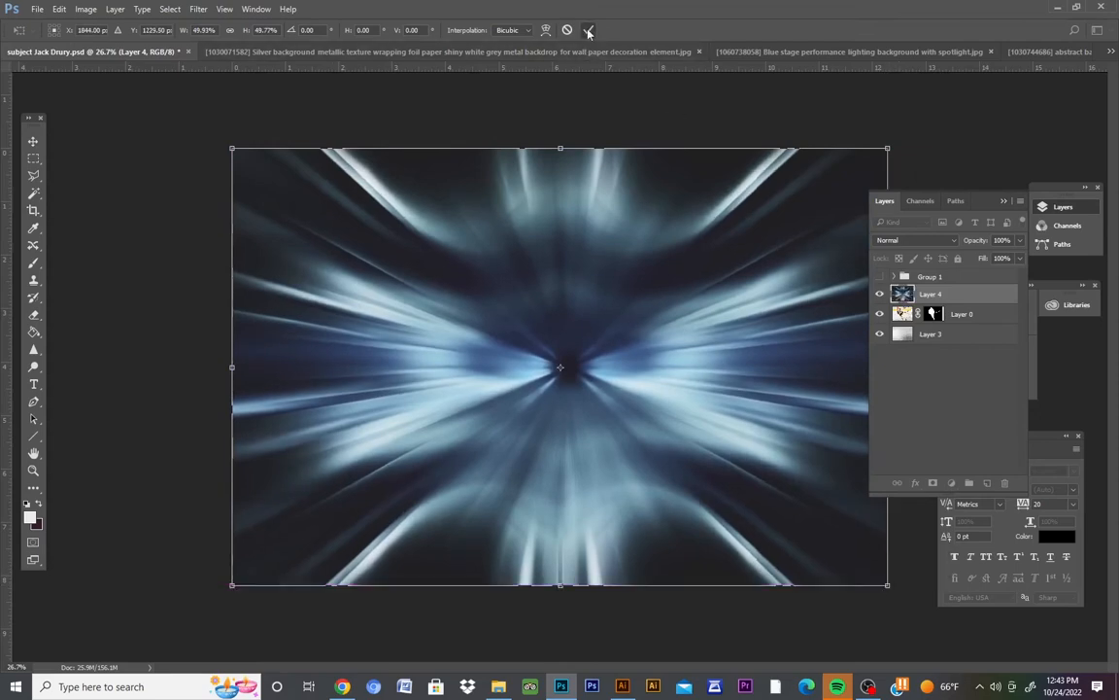
left_click(588, 29)
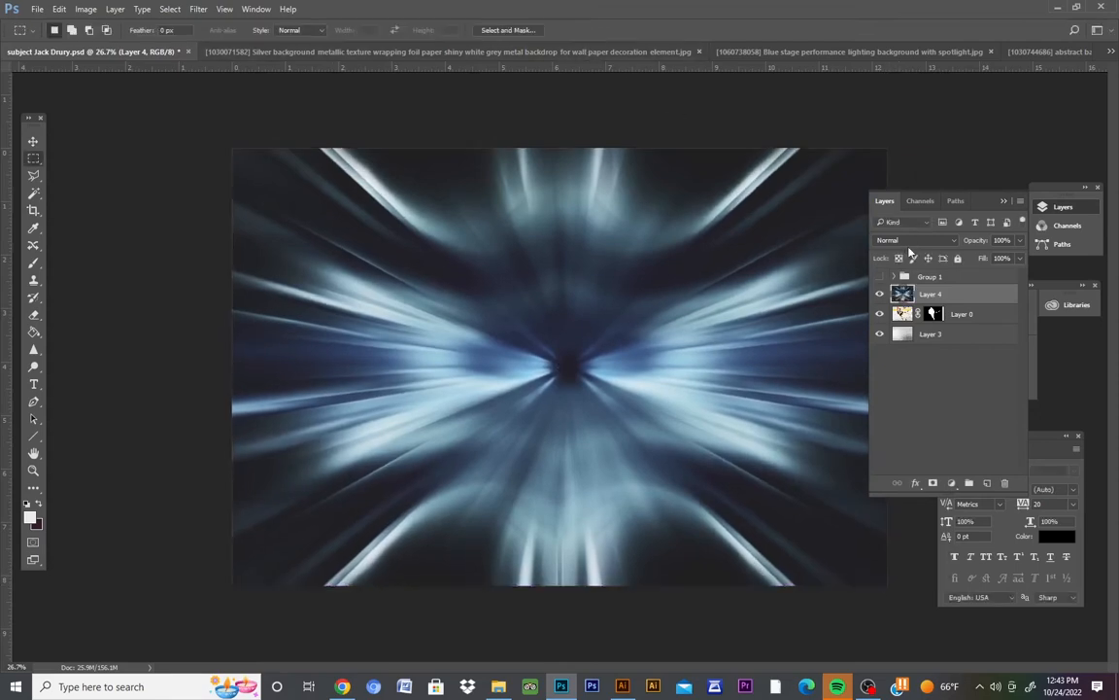
Try the blend modes from Multiply through Luminosity on the abstract light-ray layer
left_click(909, 242)
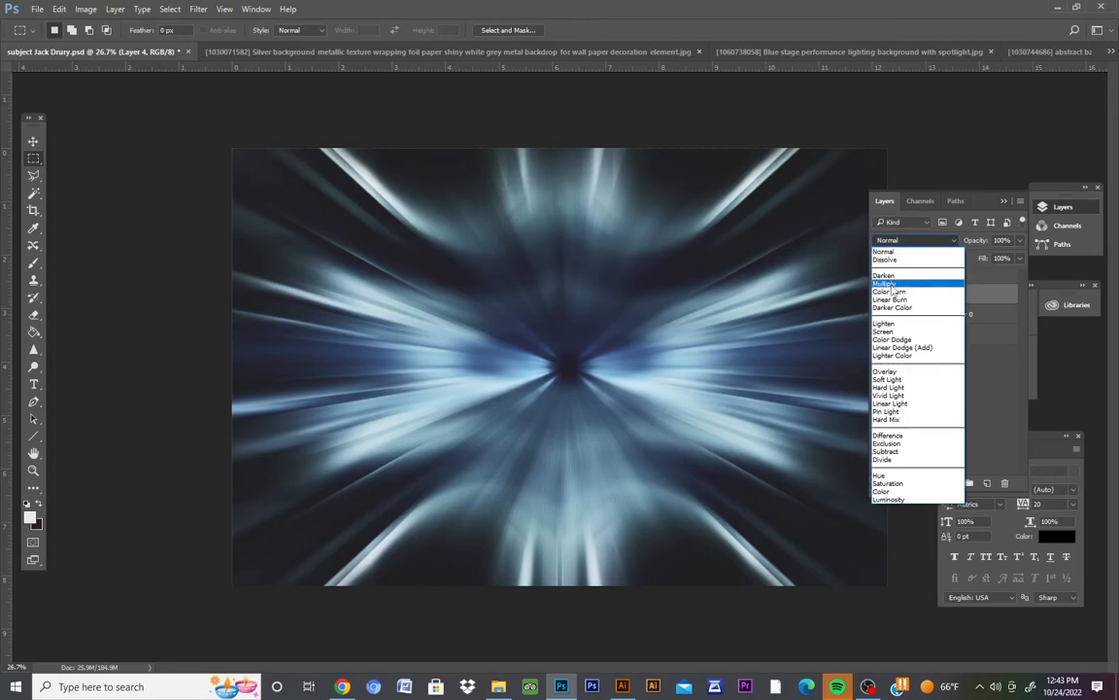
left_click(892, 284)
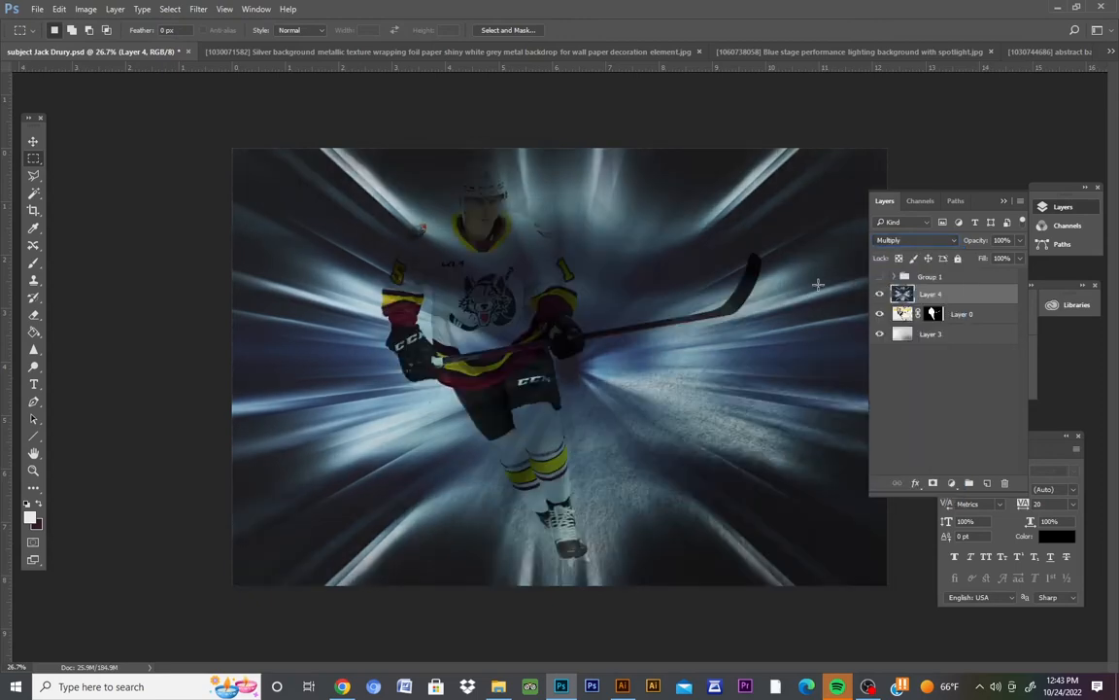
key("Down")
key("Down")
key("Down")
key("Down")
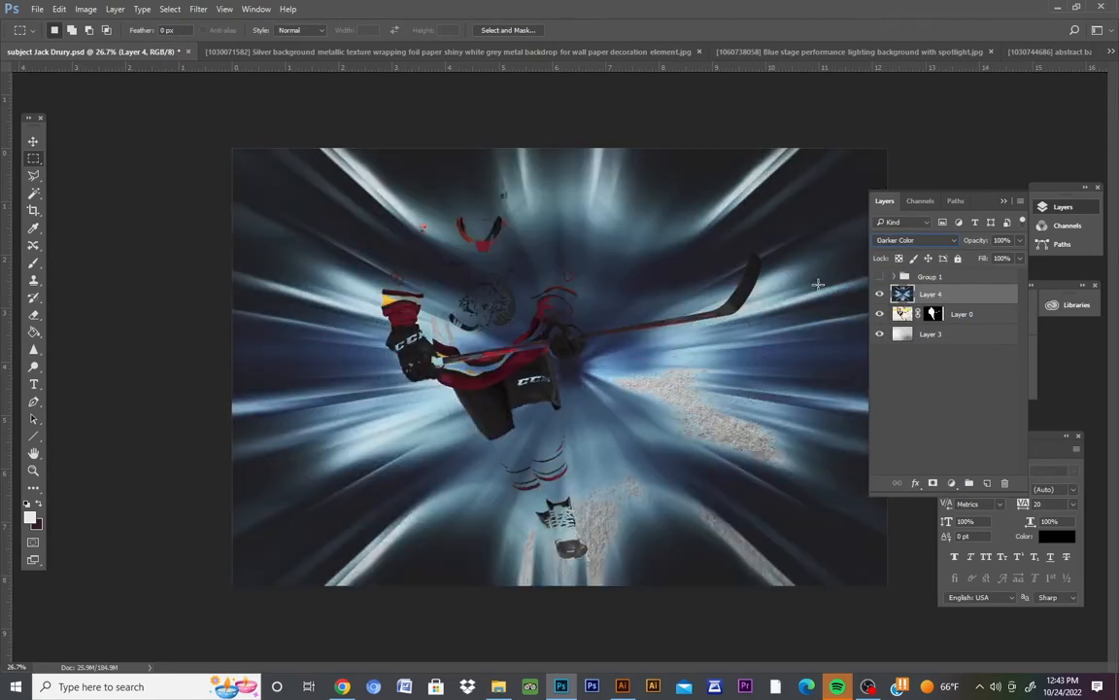
key("Down")
key("Down")
key("Down")
key("Down")
key("Down")
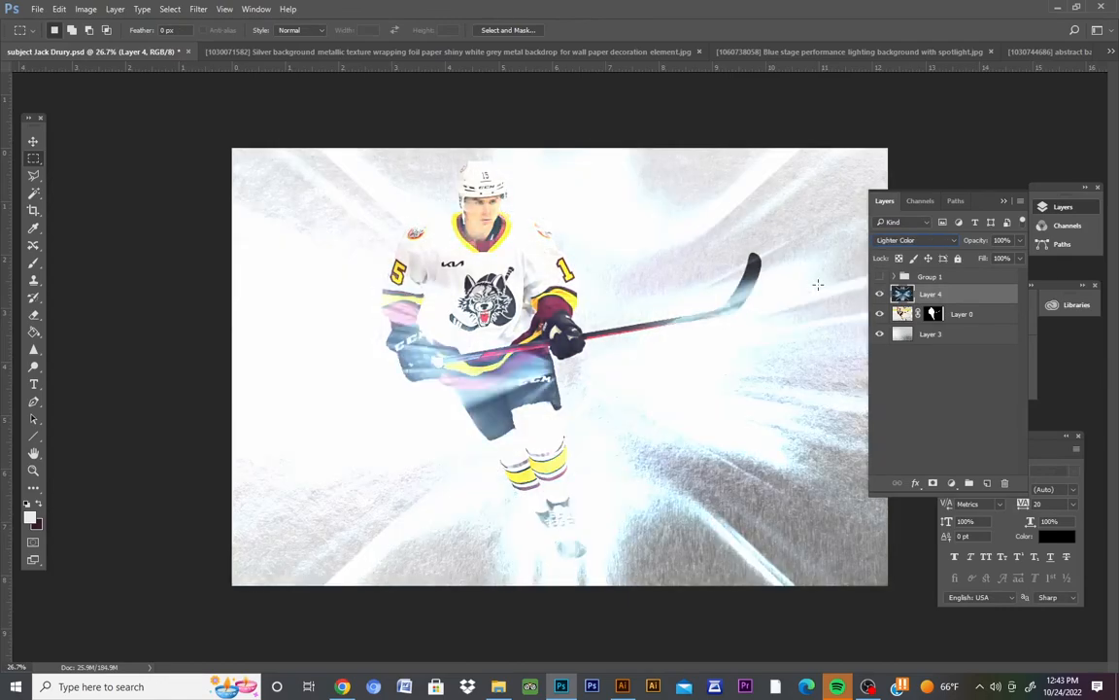
key("Down")
key("Down")
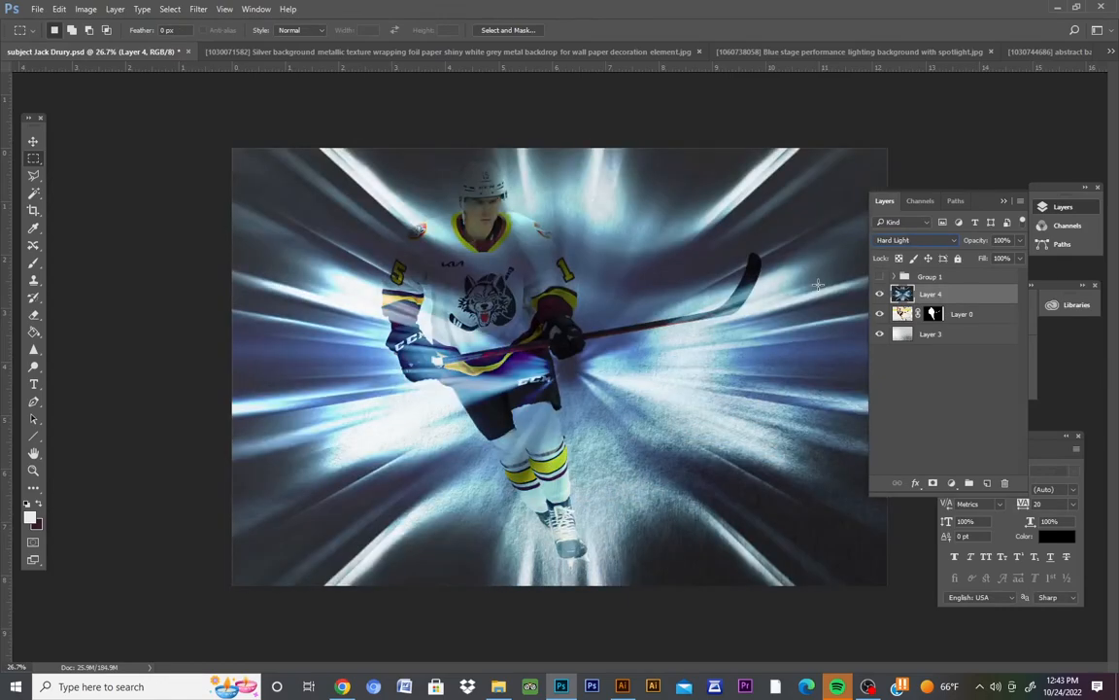
key("Down")
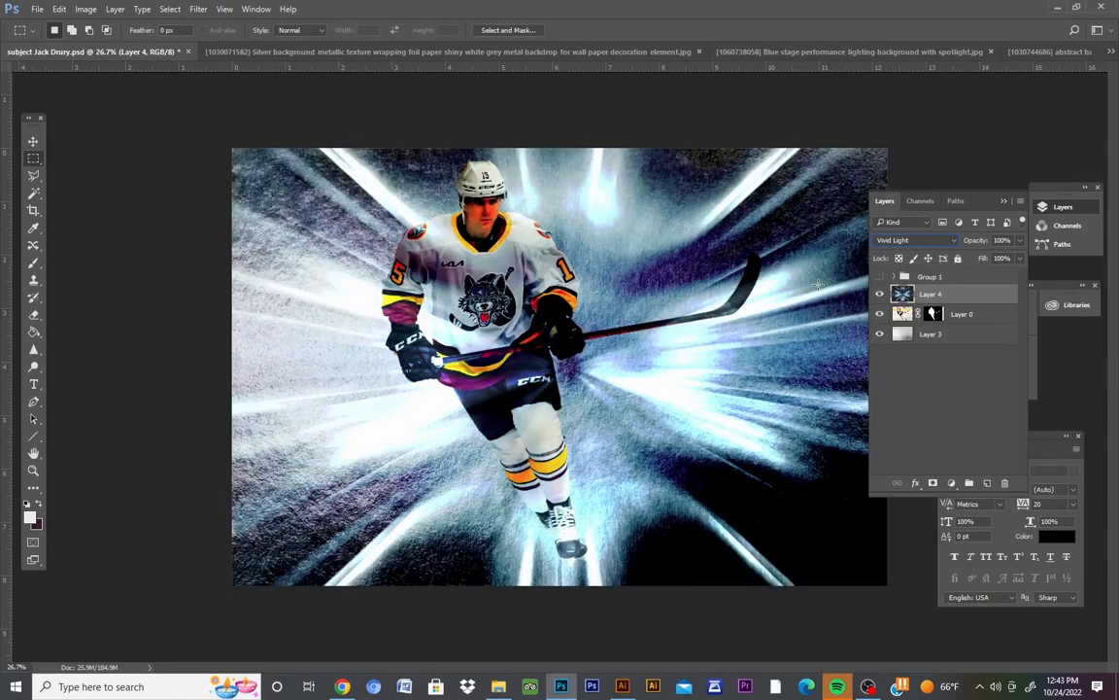
key("Down")
key("Down")
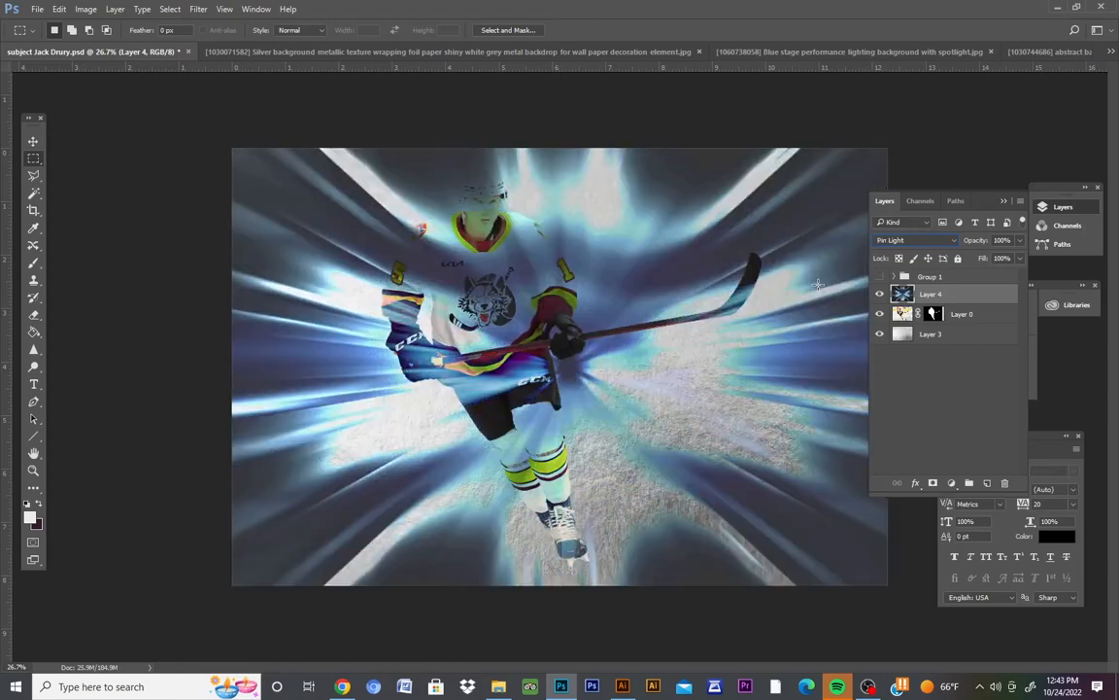
key("Down")
key("Down")
key("Down")
key("Down")
key("Down")
key("Down")
key("Down")
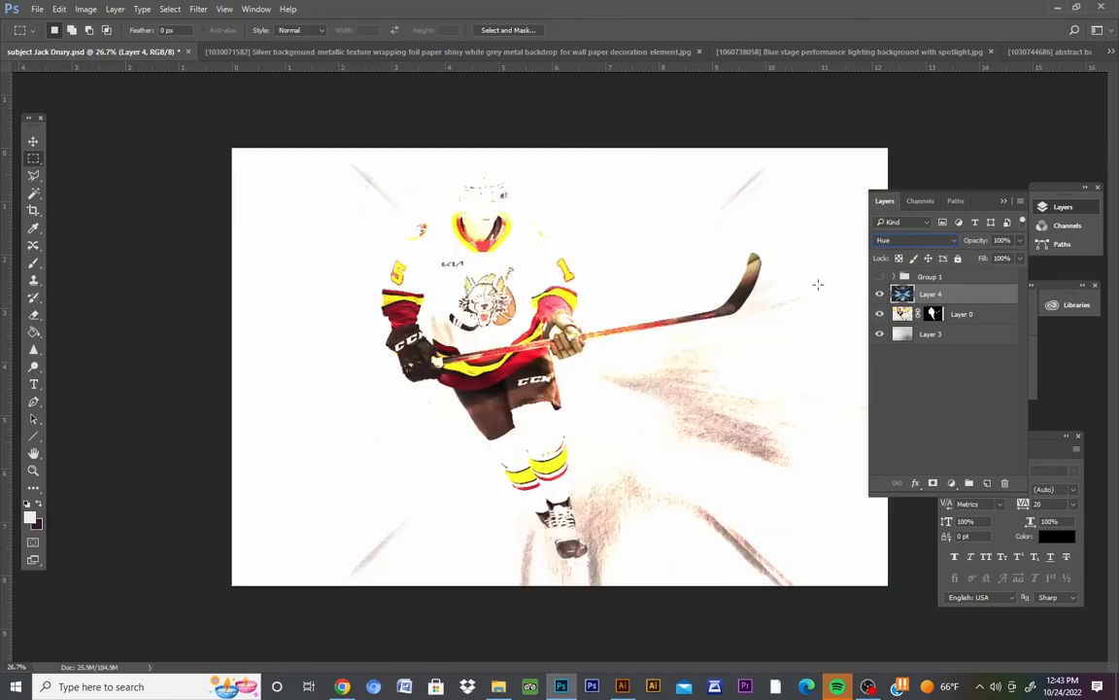
key("Down")
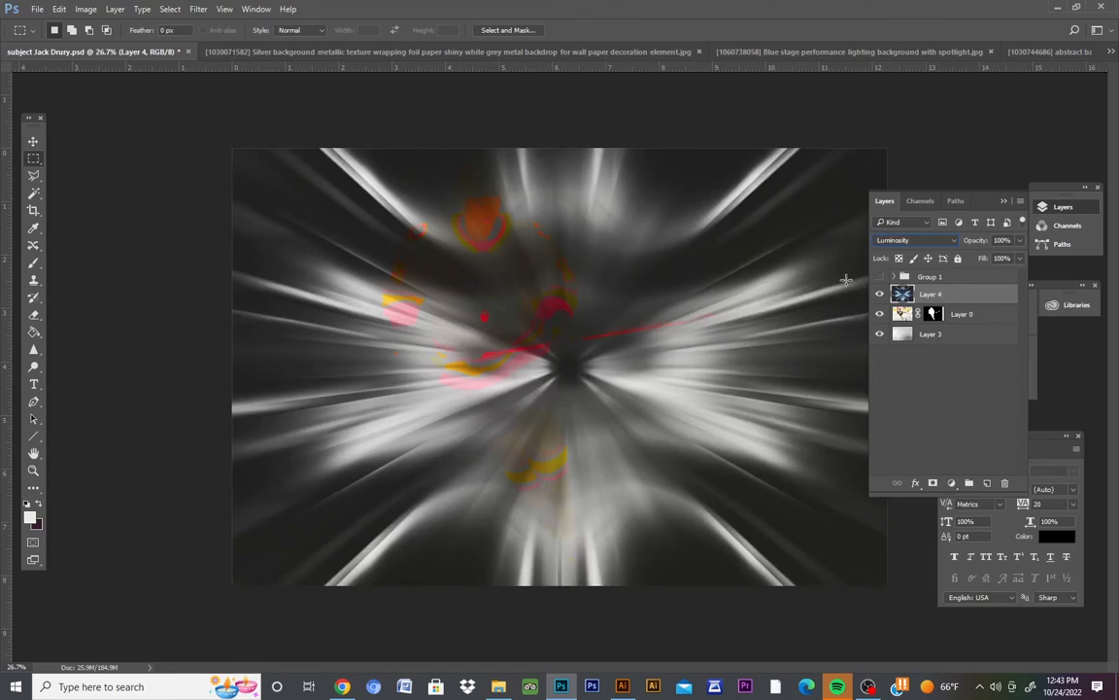
Try the blend modes from Hue back up to Lighter Color on the abstract light-ray layer
left_click(950, 243)
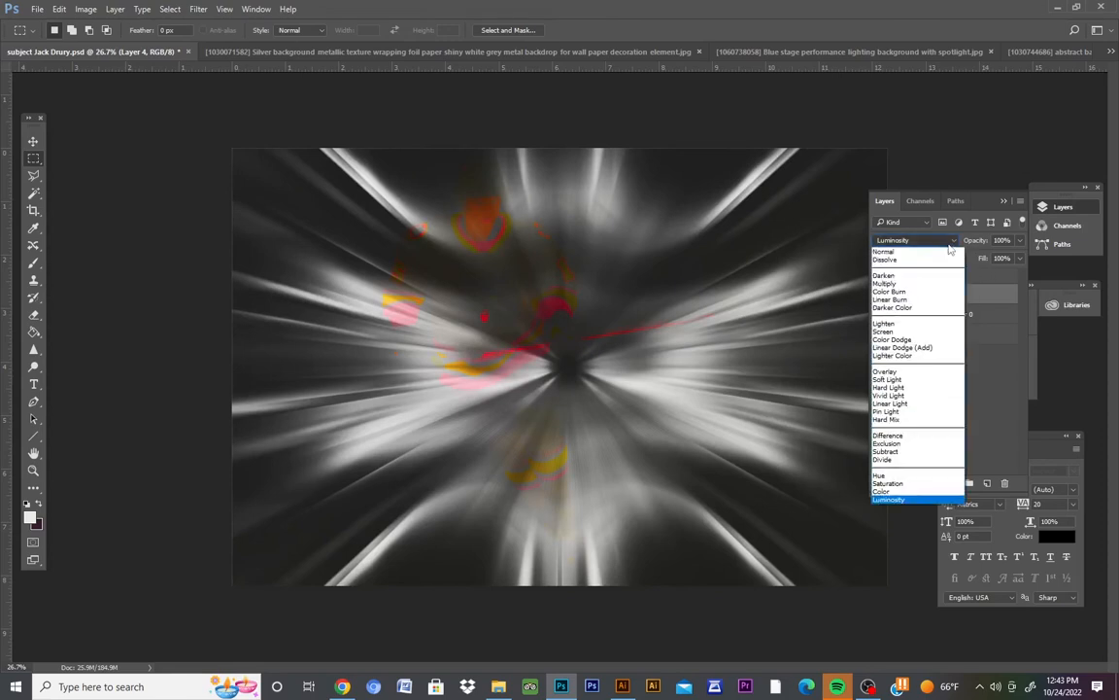
left_click(949, 243)
left_click(933, 241)
left_click(891, 475)
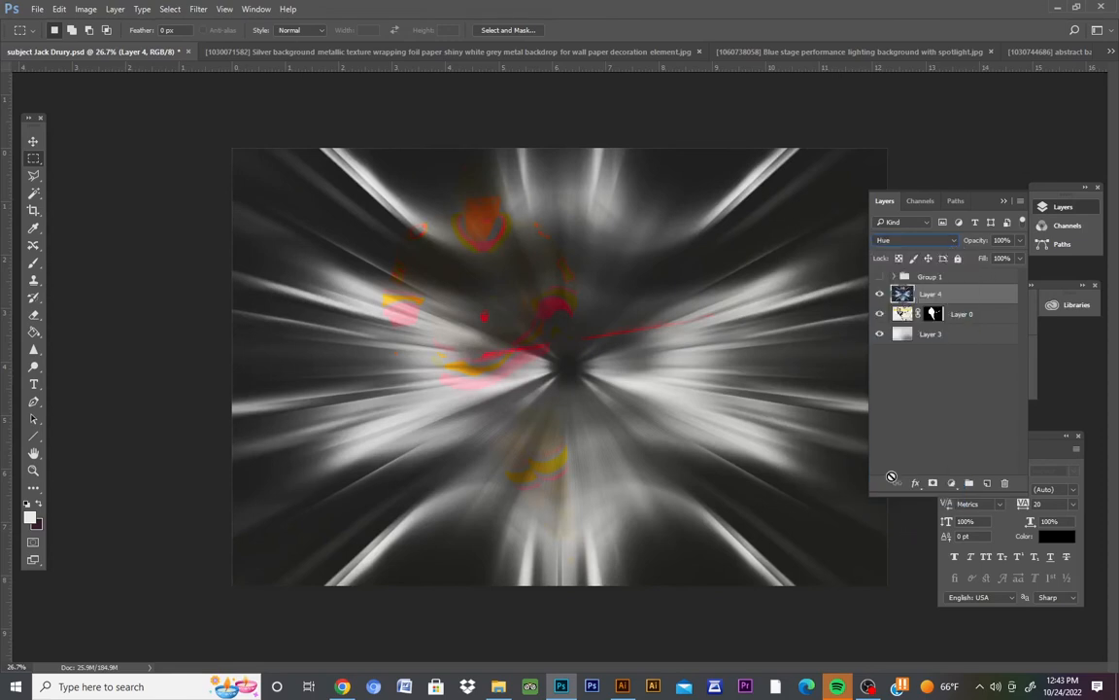
key("Up")
key("Up")
key("Up")
key("Up")
key("Up")
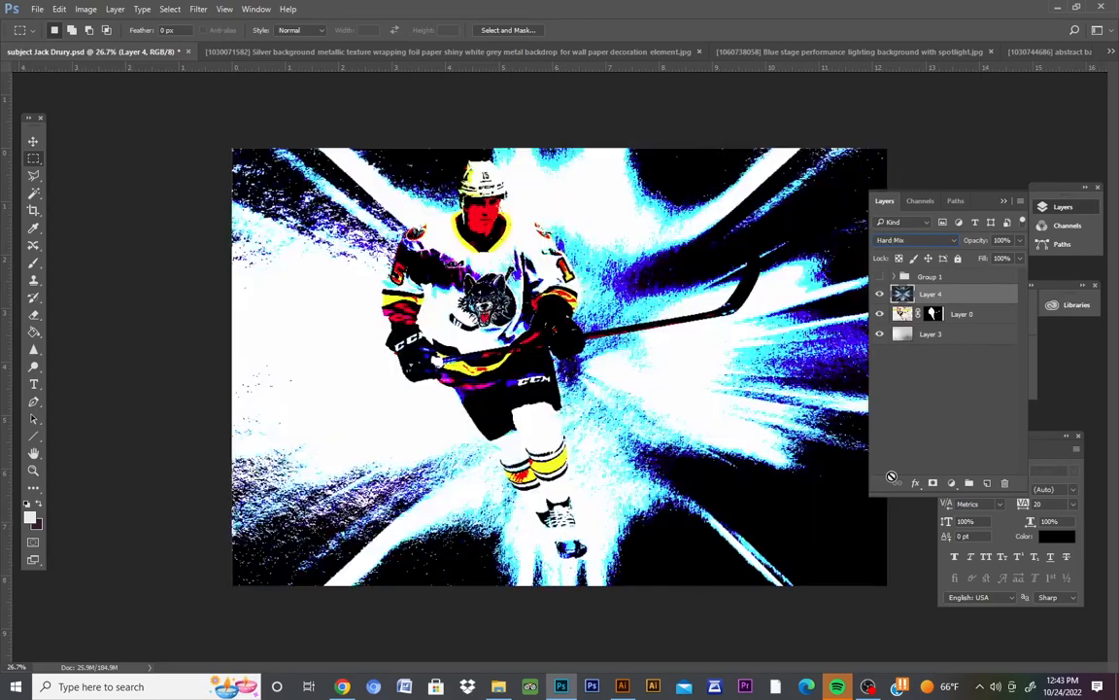
key("Up")
key("Up")
key("Up")
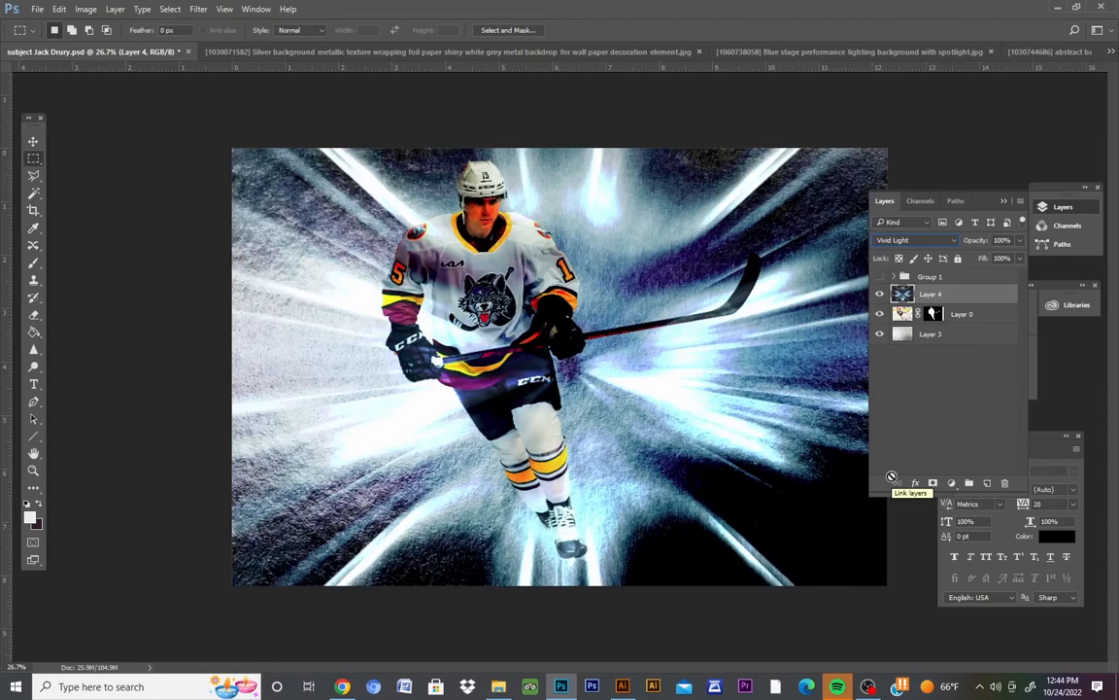
key("Up")
key("Up")
key("Up")
key("Up")
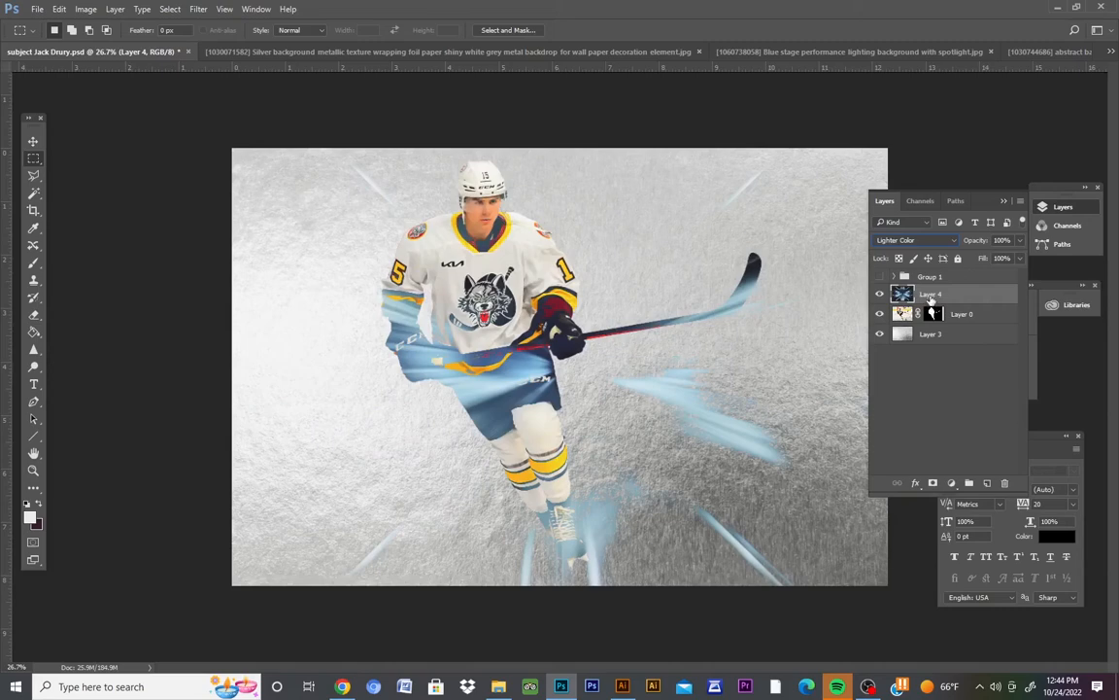
Move the abstract light-ray layer beneath the player layer and set its blend mode to Hard Light
left_click_drag(931, 302, 929, 328)
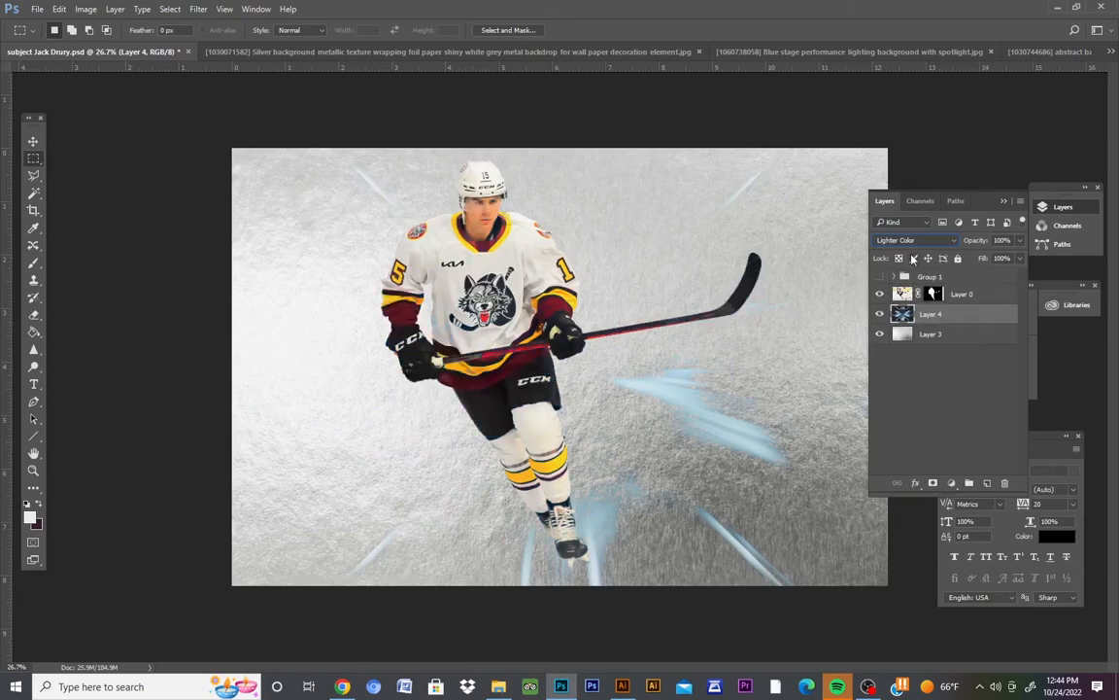
left_click(913, 240)
left_click(889, 282)
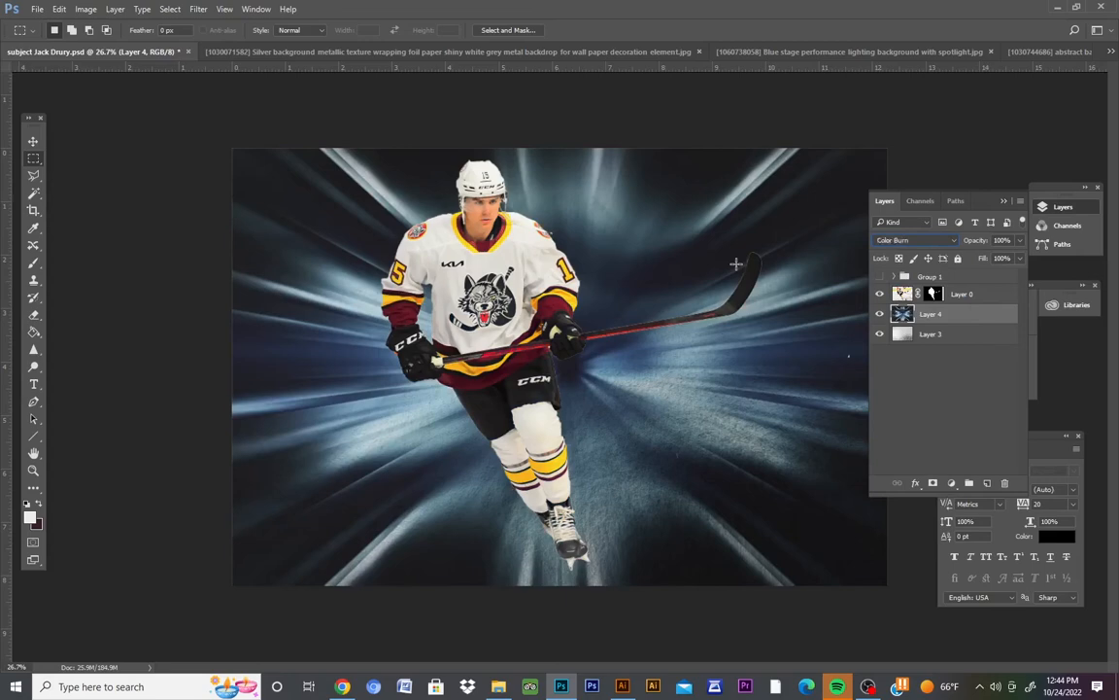
key("Down")
key("Down")
key("Down")
key("Down")
key("Down")
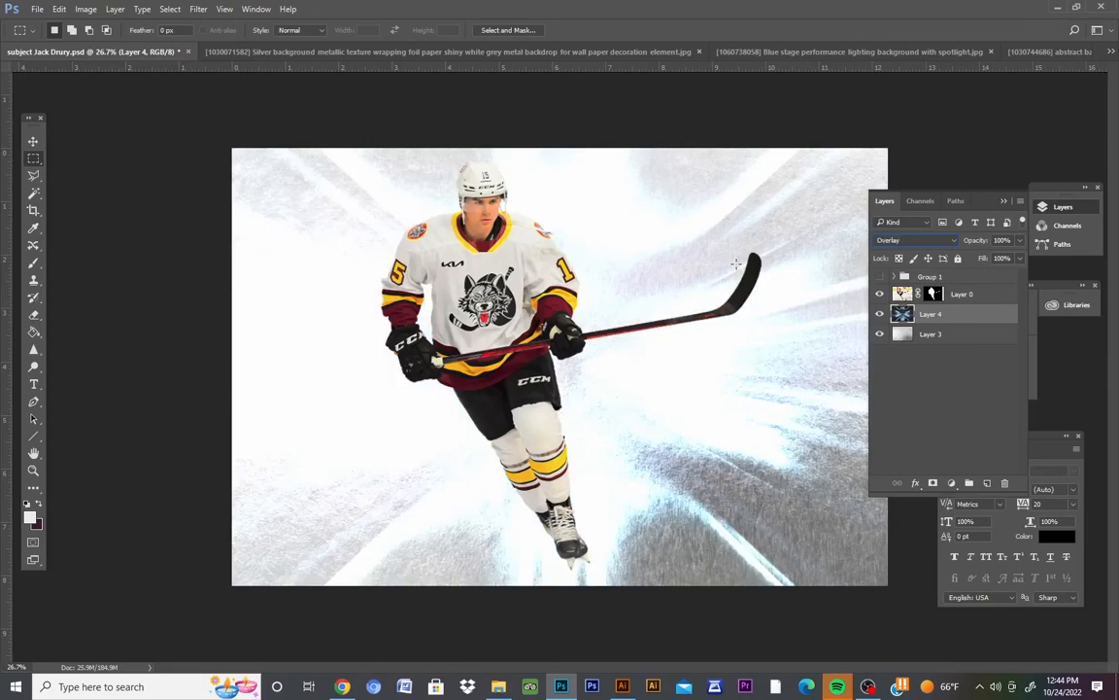
key("Down")
key("Down")
key("Down")
key("Down")
key("Down")
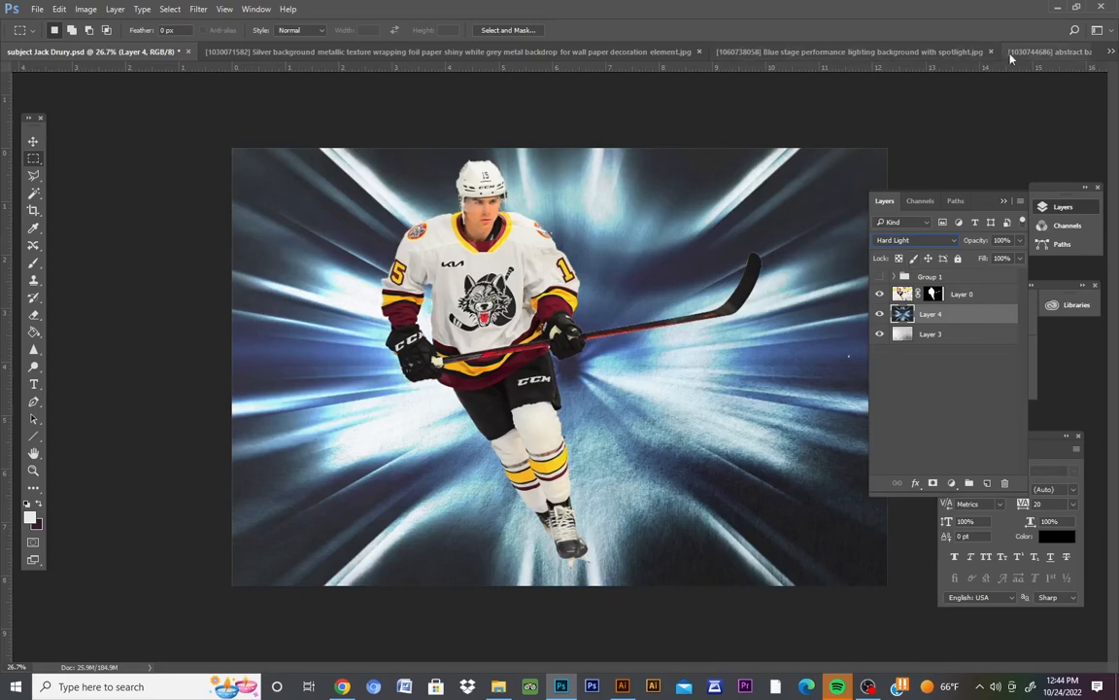
Close the abstract background.jpg source image without saving it
left_click(1040, 51)
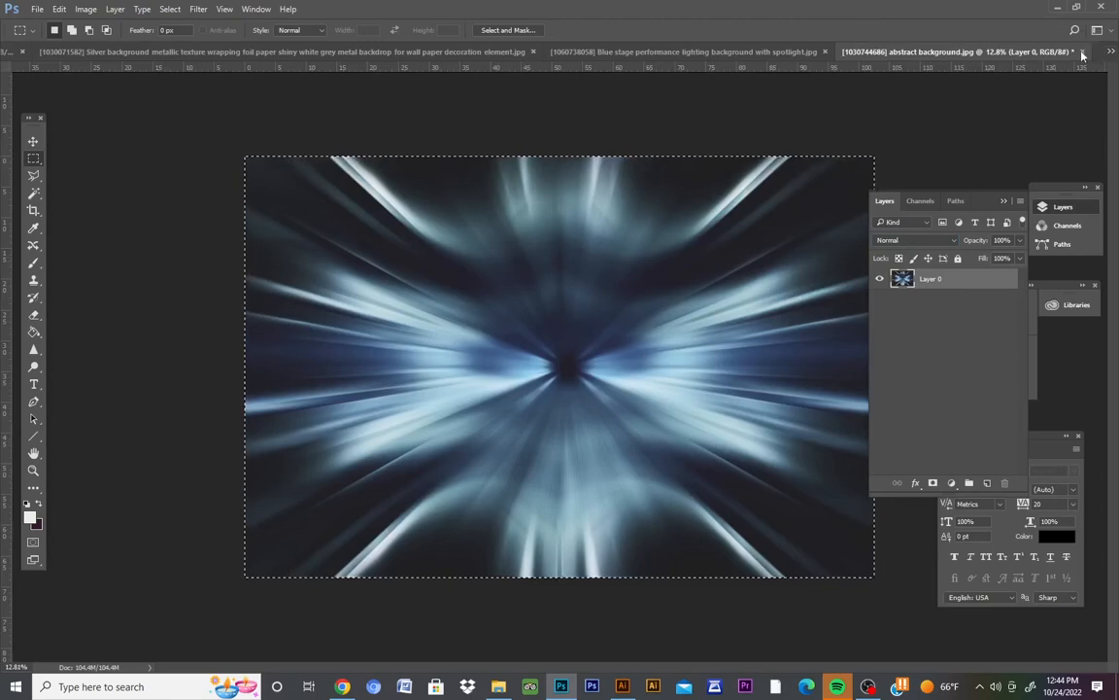
left_click(1082, 53)
left_click(562, 260)
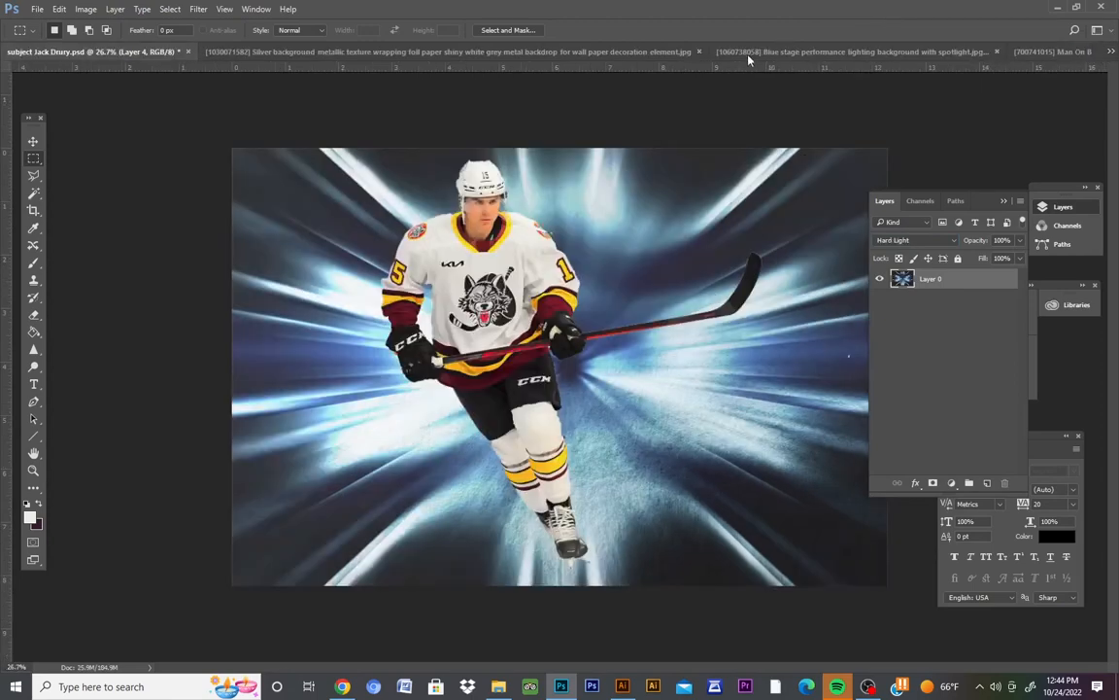
Select the entire blue stage performance lighting image with a rectangular marquee and copy it
left_click(828, 52)
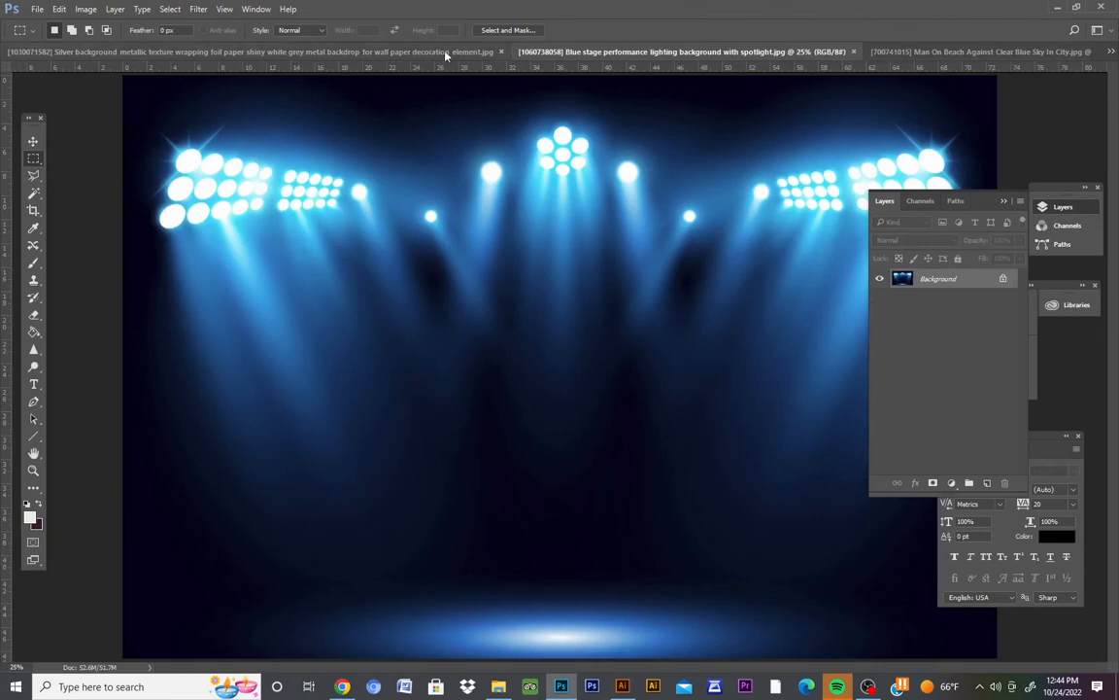
left_click_drag(116, 74, 981, 651)
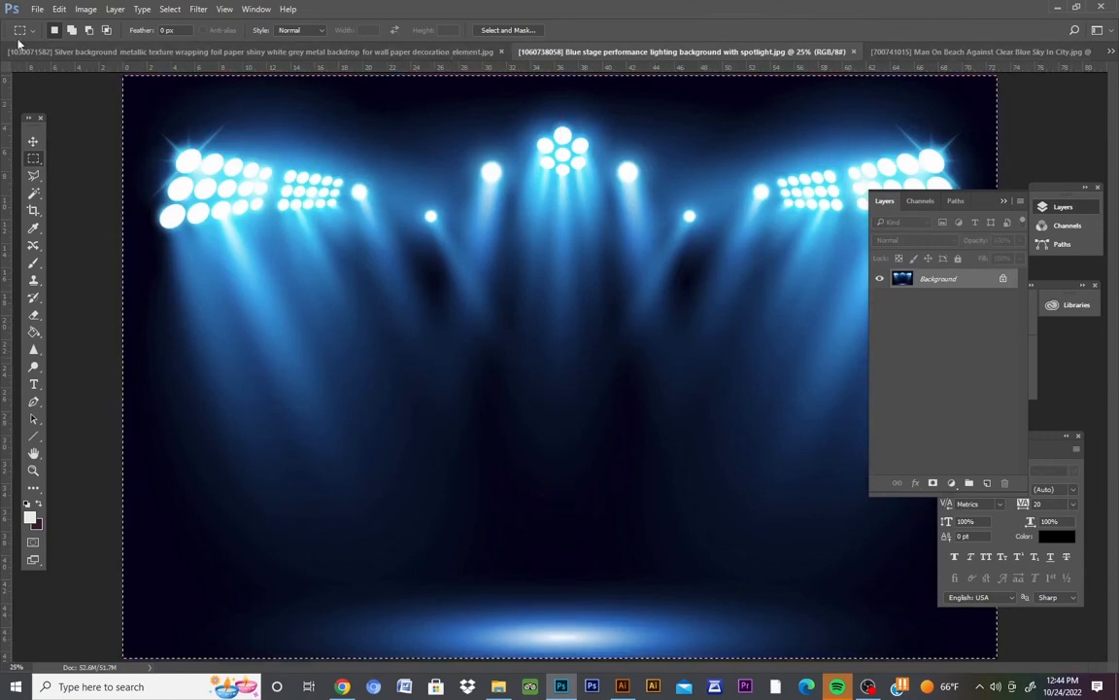
left_click(59, 9)
left_click(136, 93)
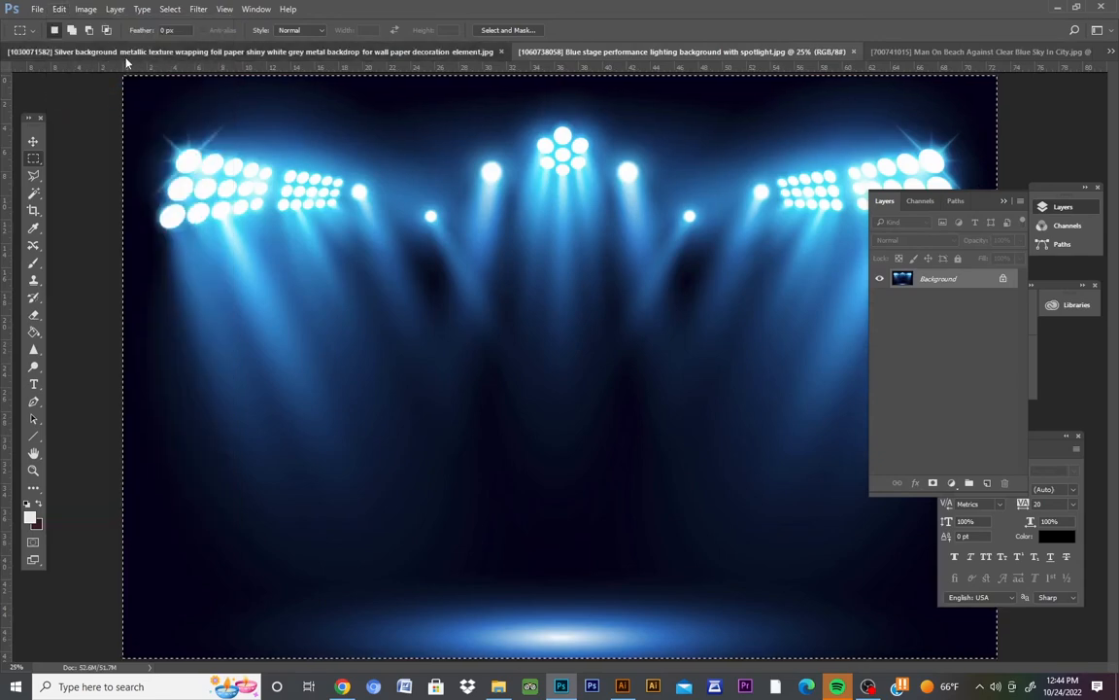
Switch to the hockey player composite and paste the copied stage lighting image in place above the player layer
left_click(112, 51)
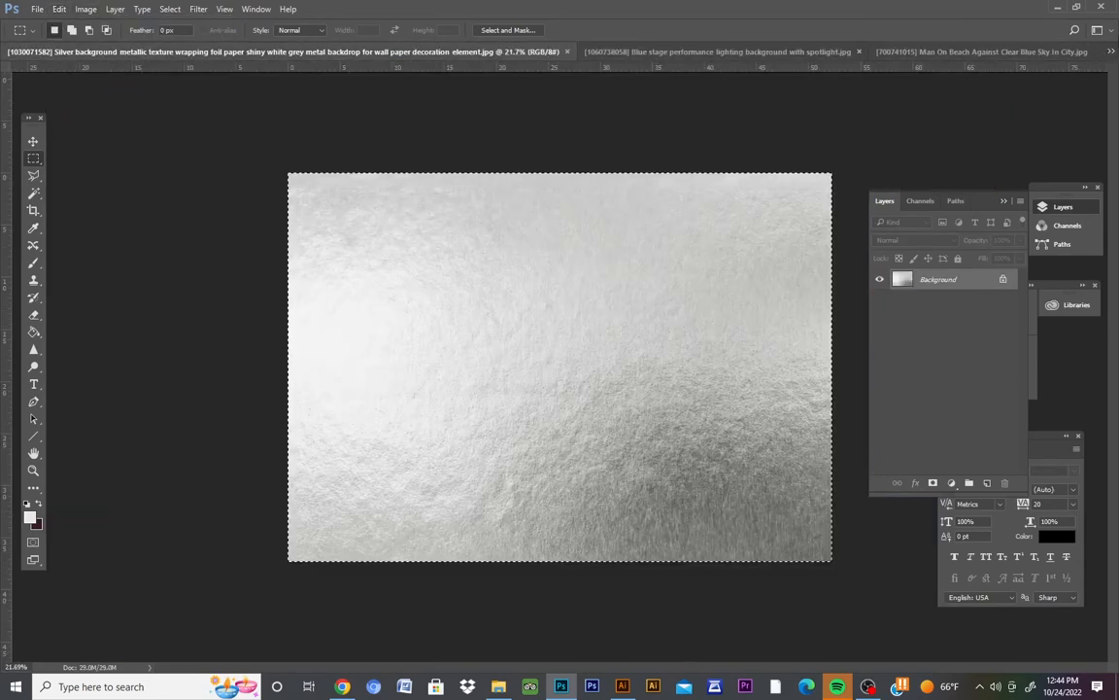
left_click(1111, 50)
left_click(872, 56)
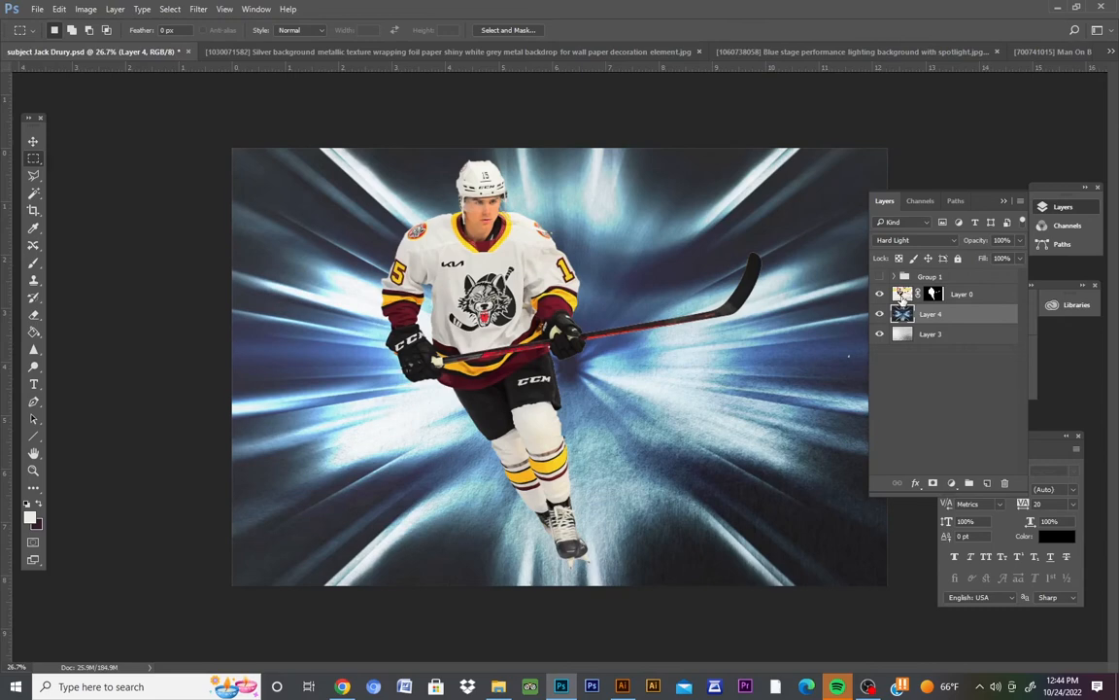
left_click(903, 296)
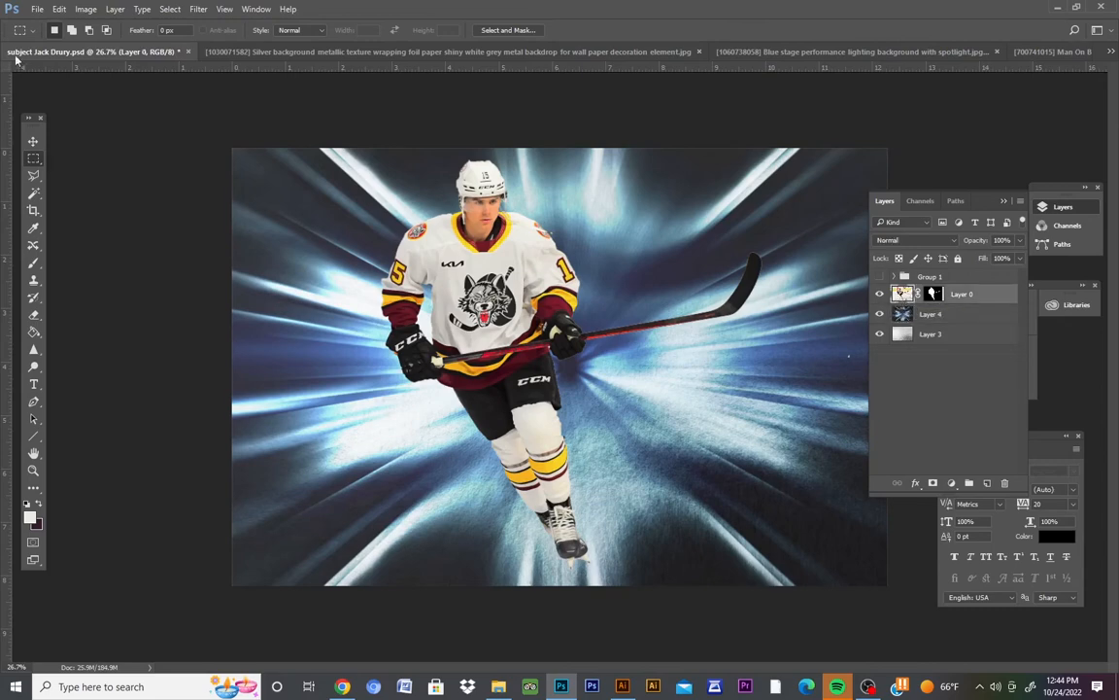
left_click(60, 9)
mouse_move(98, 136)
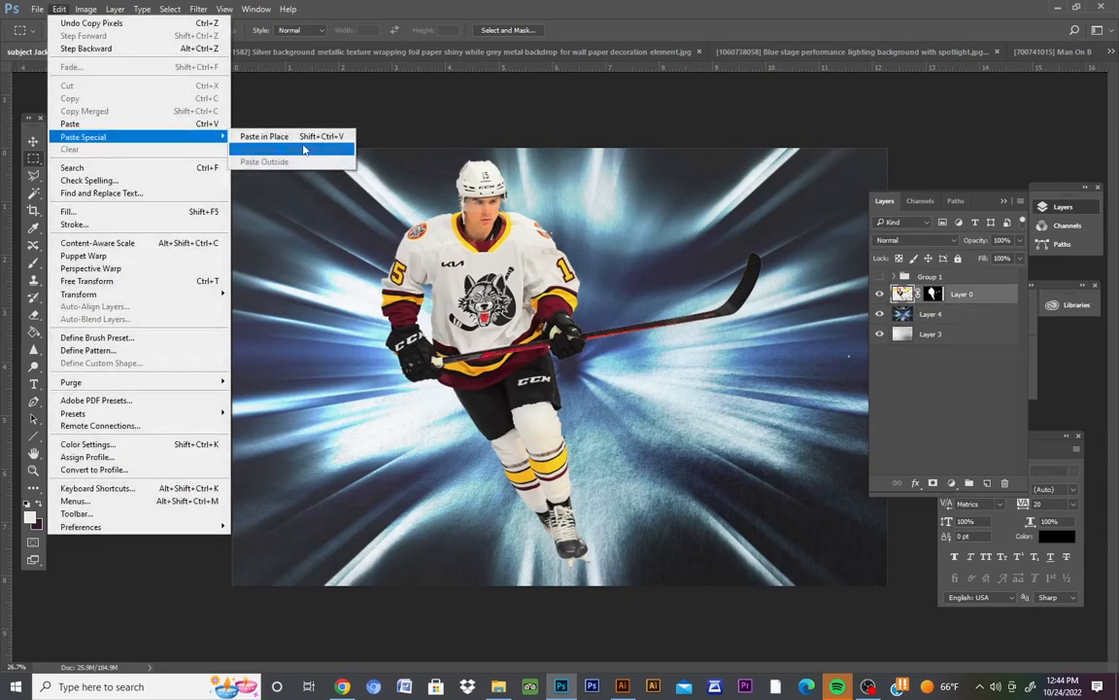
left_click(309, 137)
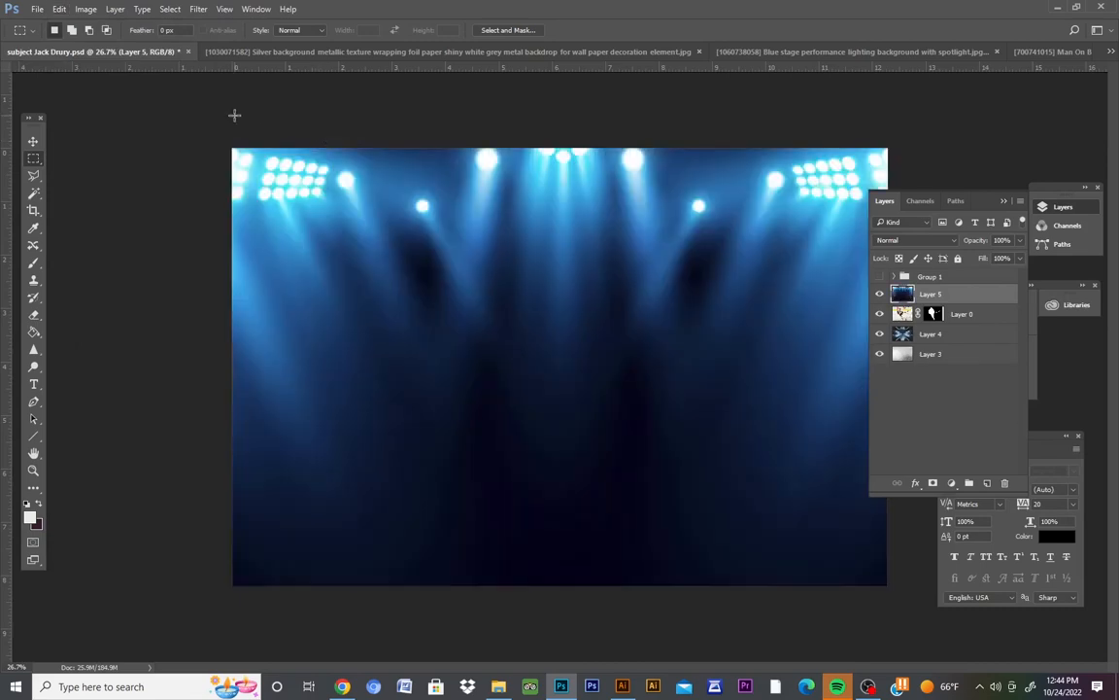
Free-transform the stage lighting layer, scaling it to about 70% so that it exactly fills the canvas
left_click(59, 9)
left_click(125, 281)
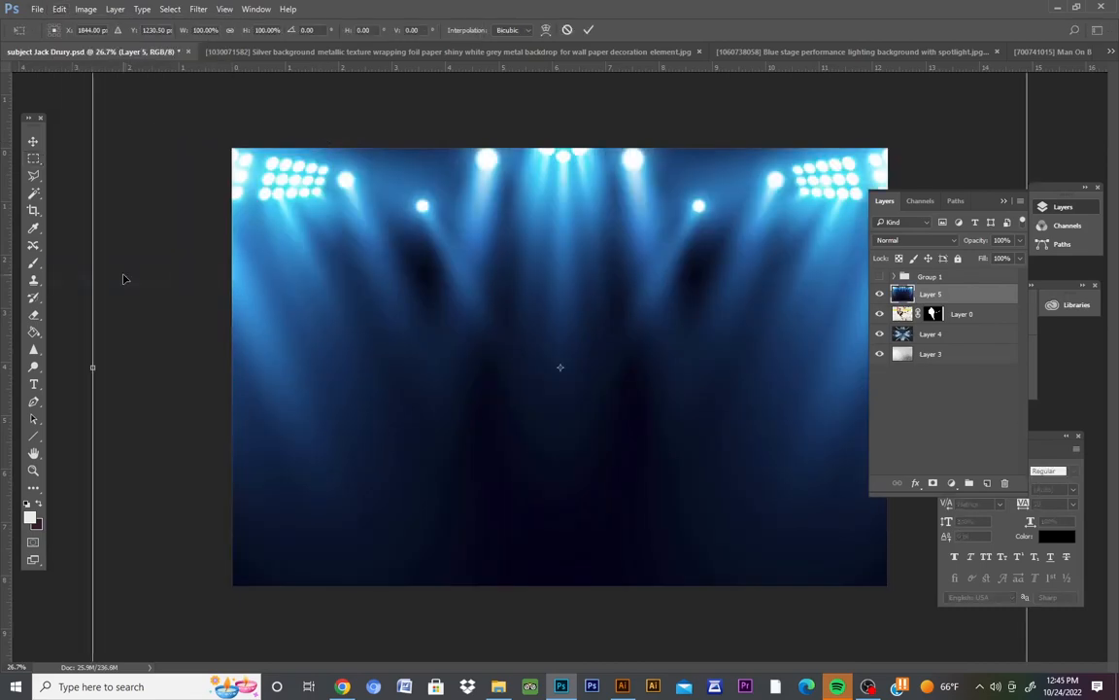
left_click_drag(532, 329, 562, 432)
left_click_drag(115, 177, 268, 273)
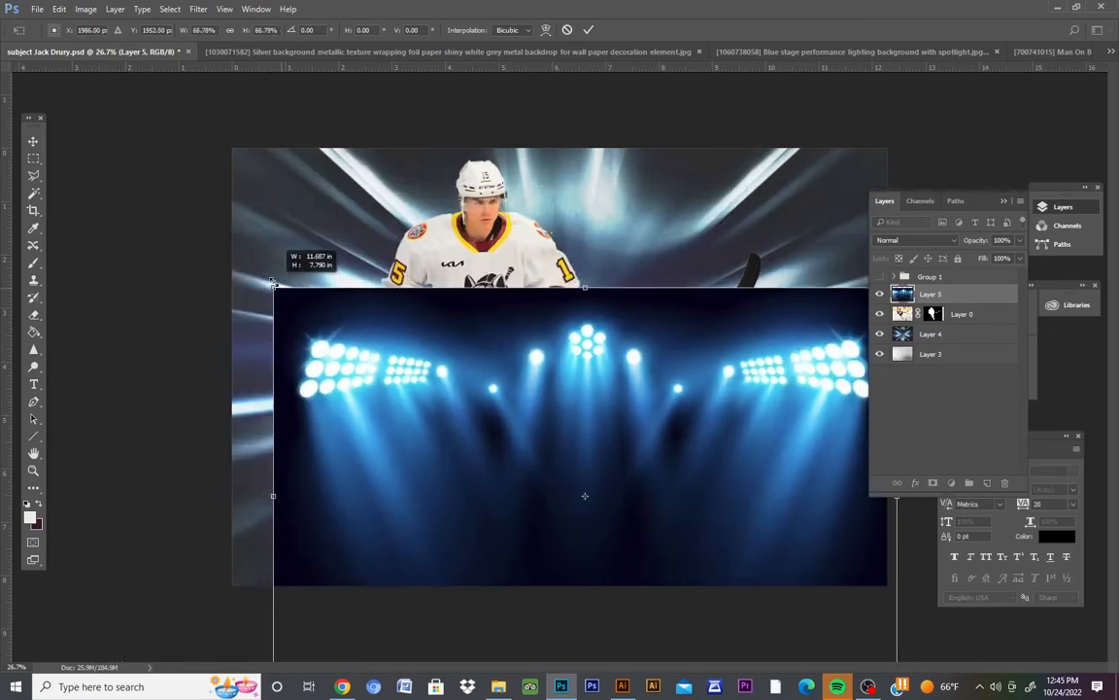
left_click_drag(328, 365, 297, 201)
left_click_drag(877, 546, 886, 588)
left_click_drag(559, 110, 559, 148)
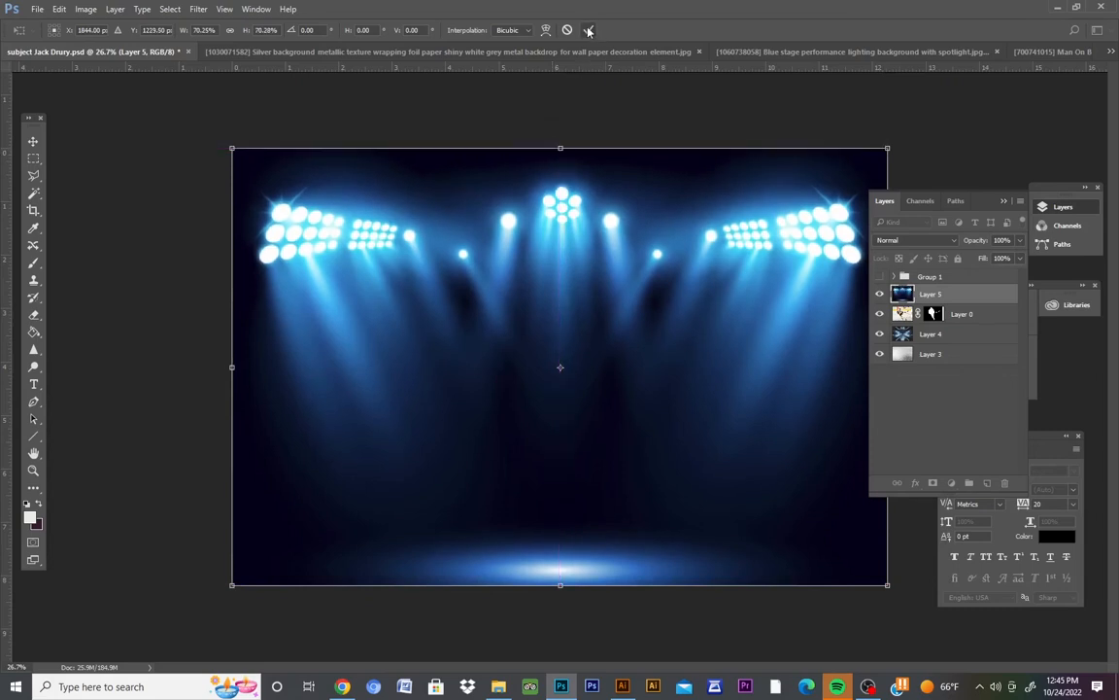
key("Return")
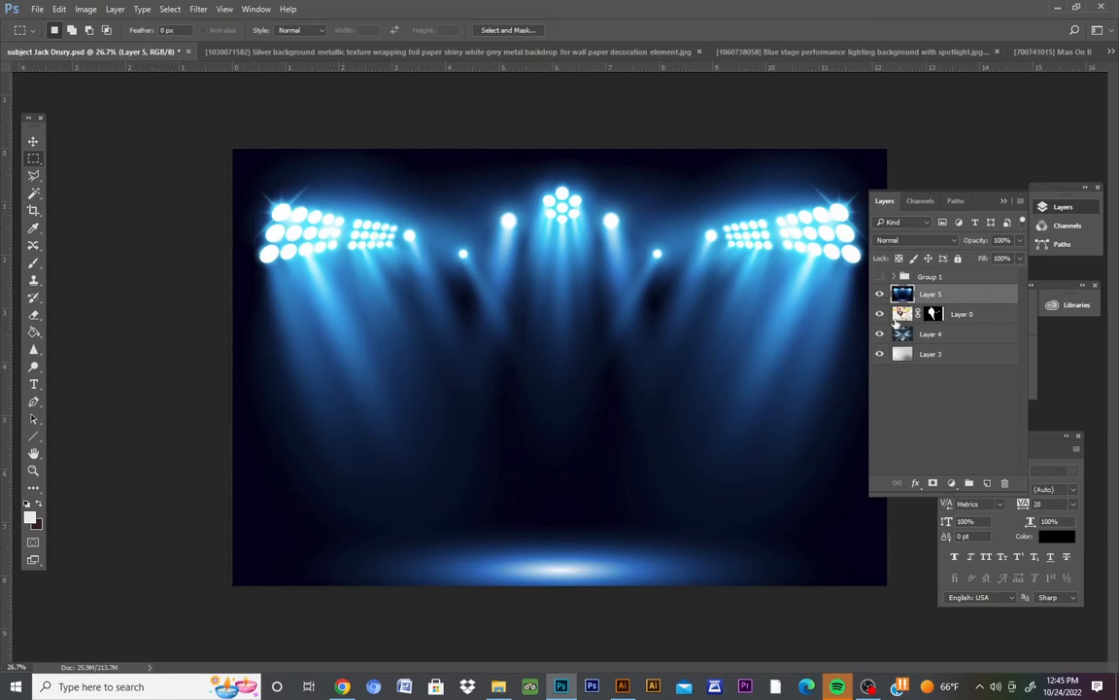
Try the blend modes from Multiply down to Luminosity on the stage lighting layer
left_click(907, 241)
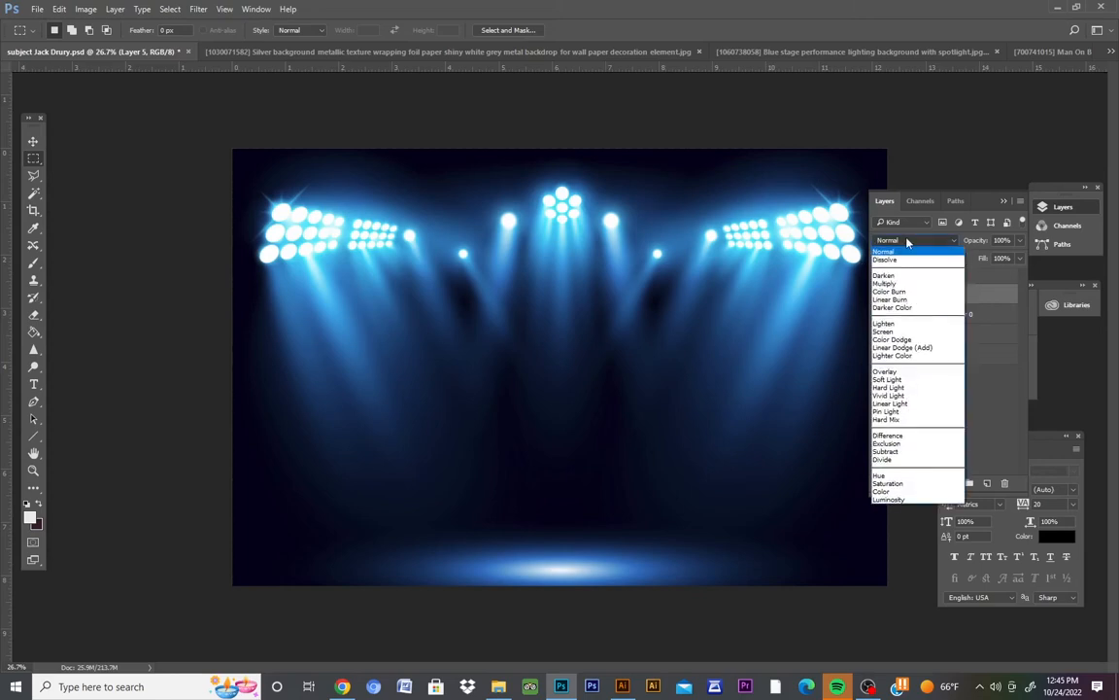
left_click(885, 283)
key("Down")
key("Down")
key("Down")
key("Down")
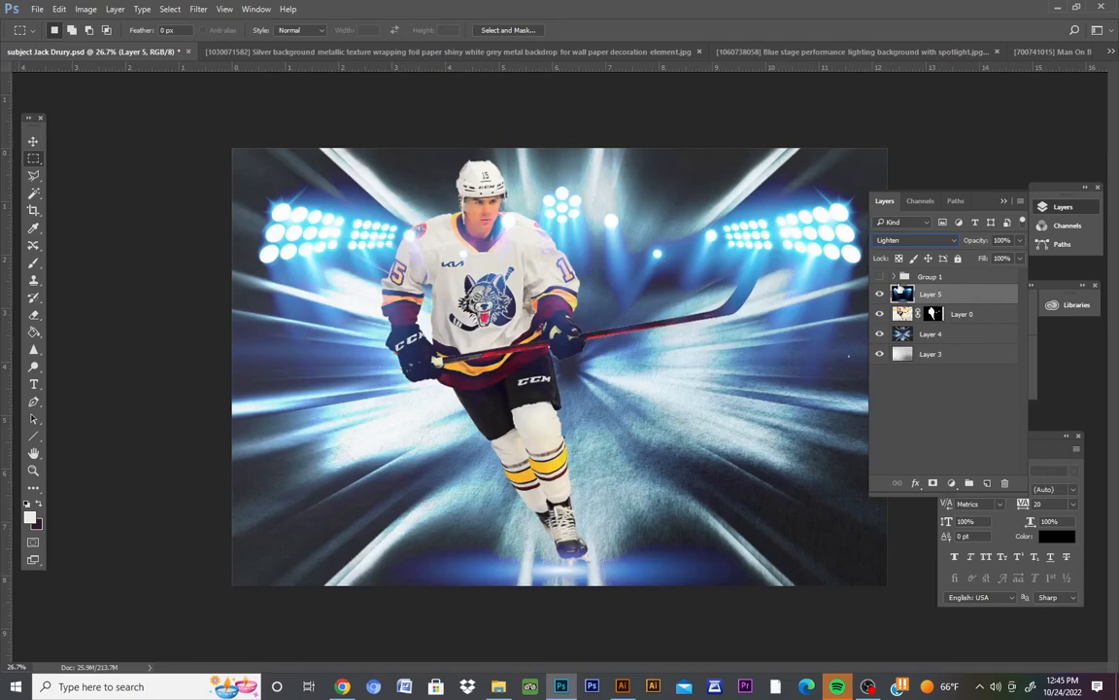
key("Down")
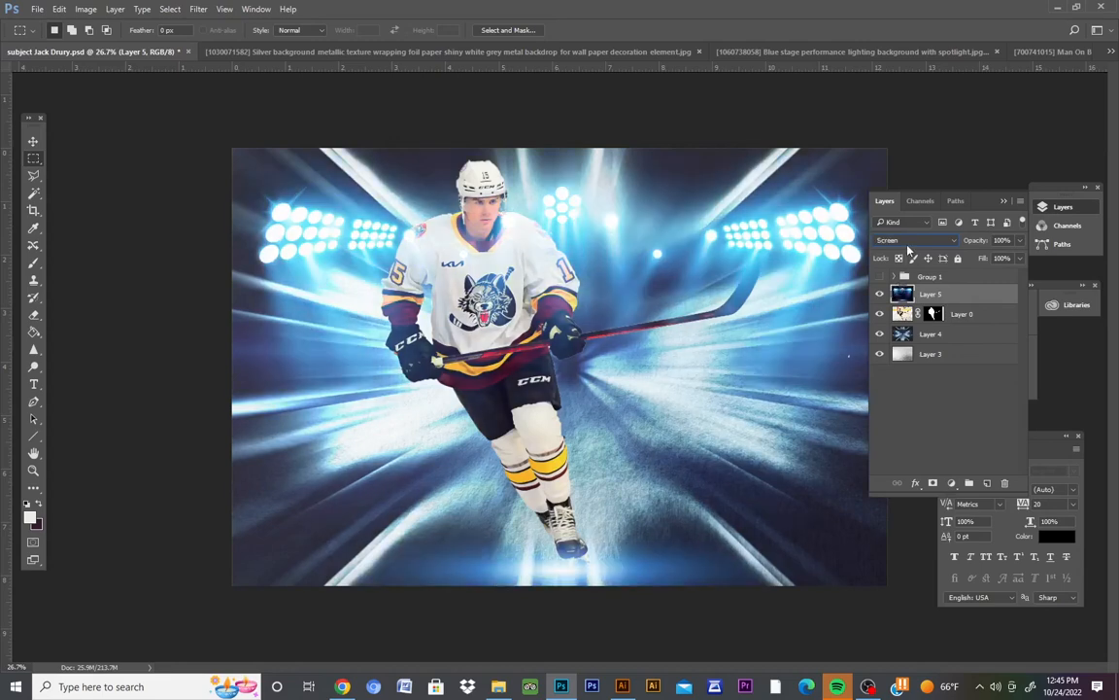
key("Down")
key("Down")
key("Down")
key("Down")
key("Down")
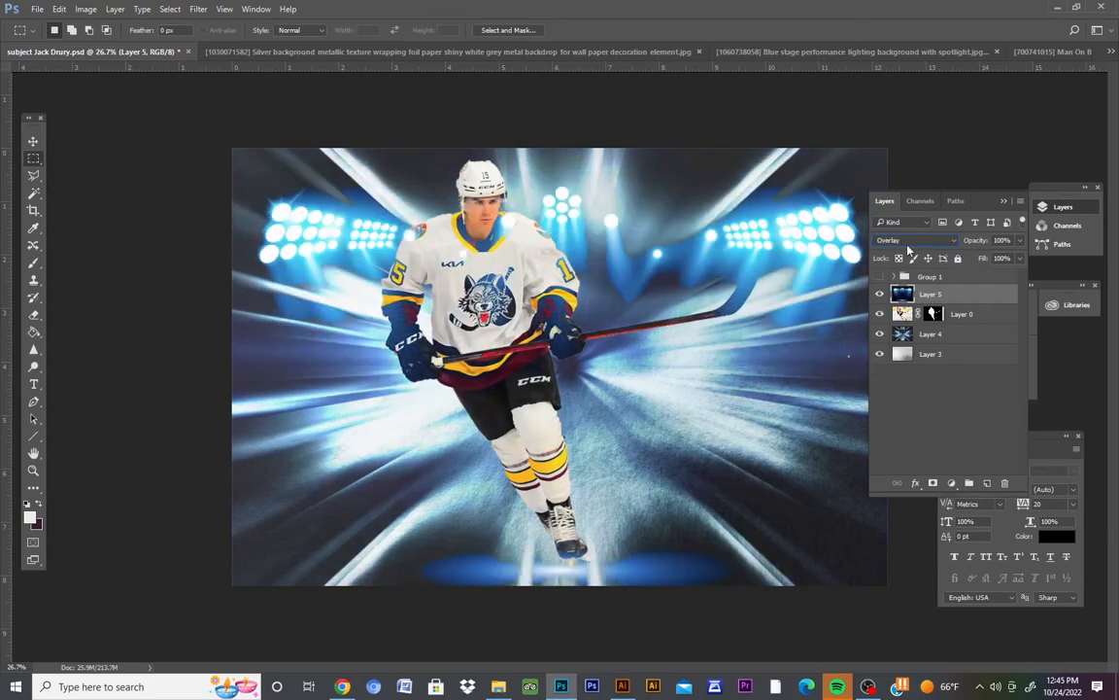
key("Down")
key("Down")
key("Down")
key("Down")
key("Down")
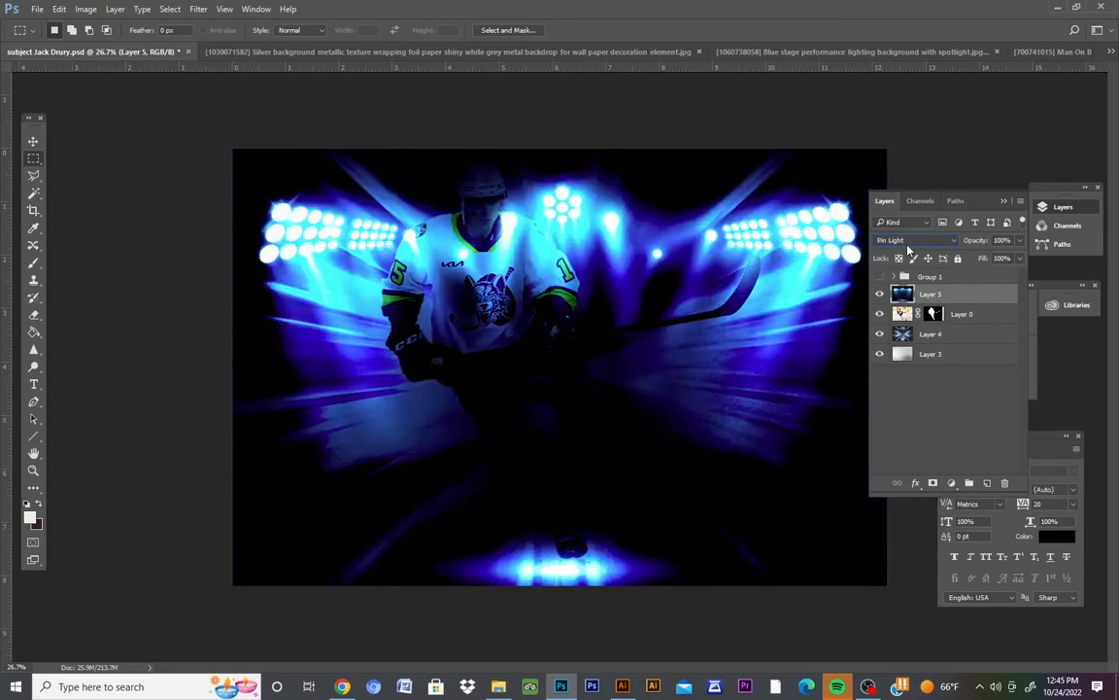
key("Down")
key("Down")
key("Down")
key("Down")
key("Down")
key("Down")
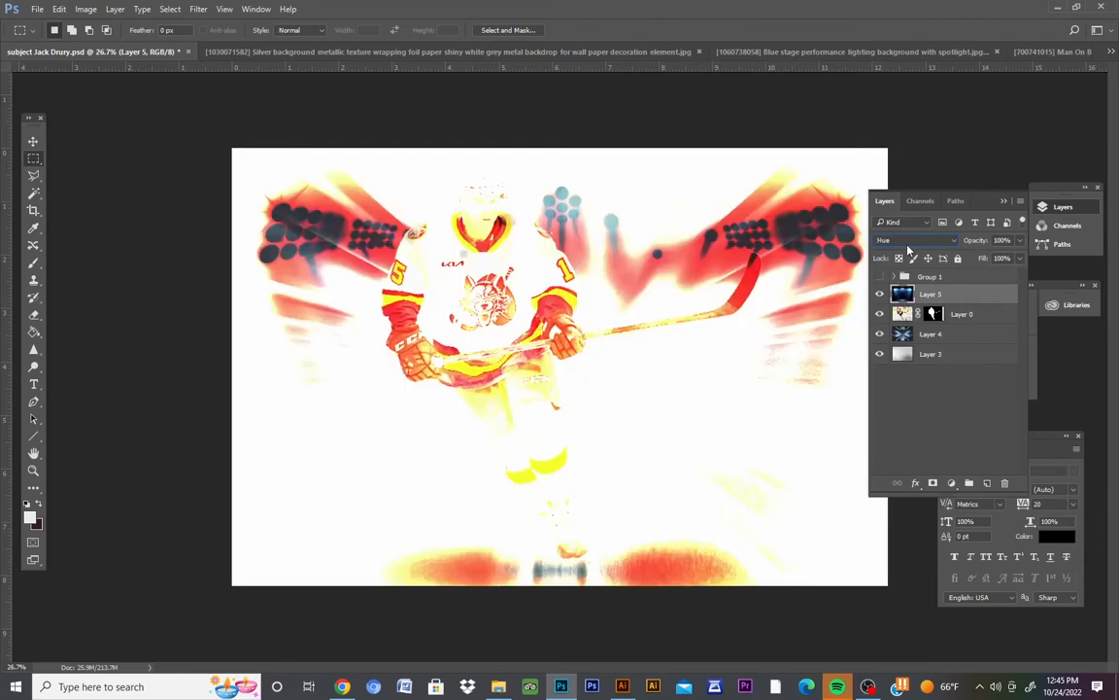
key("Down")
key("Down")
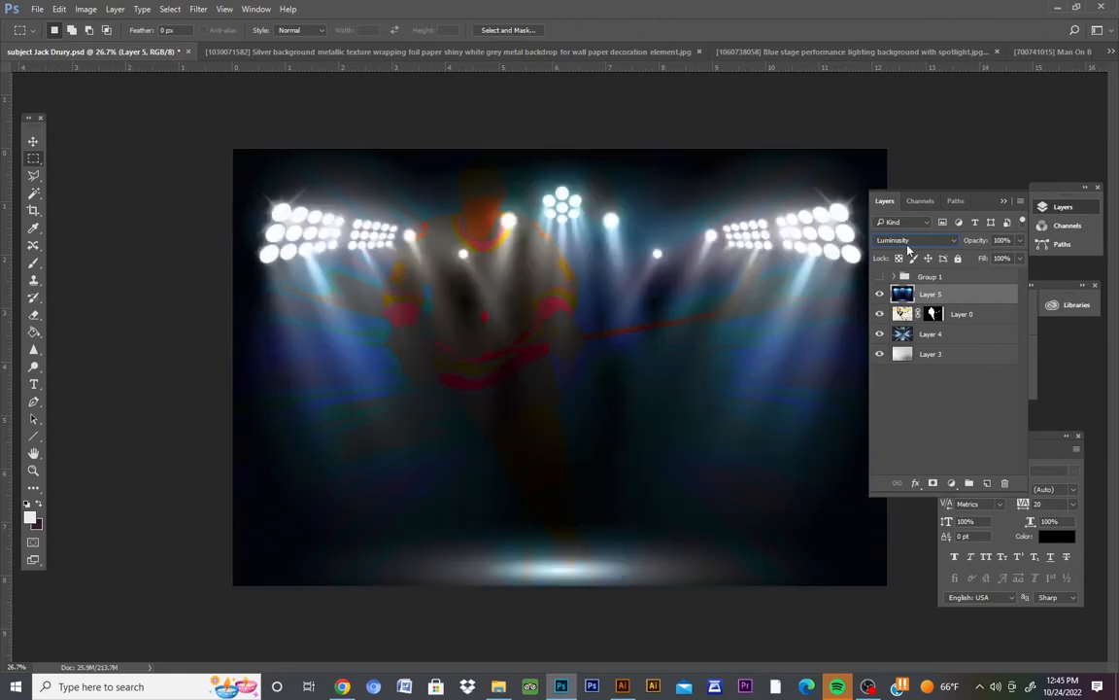
Set the stage lighting layer's blend mode to Screen
left_click(910, 250)
left_click(904, 293)
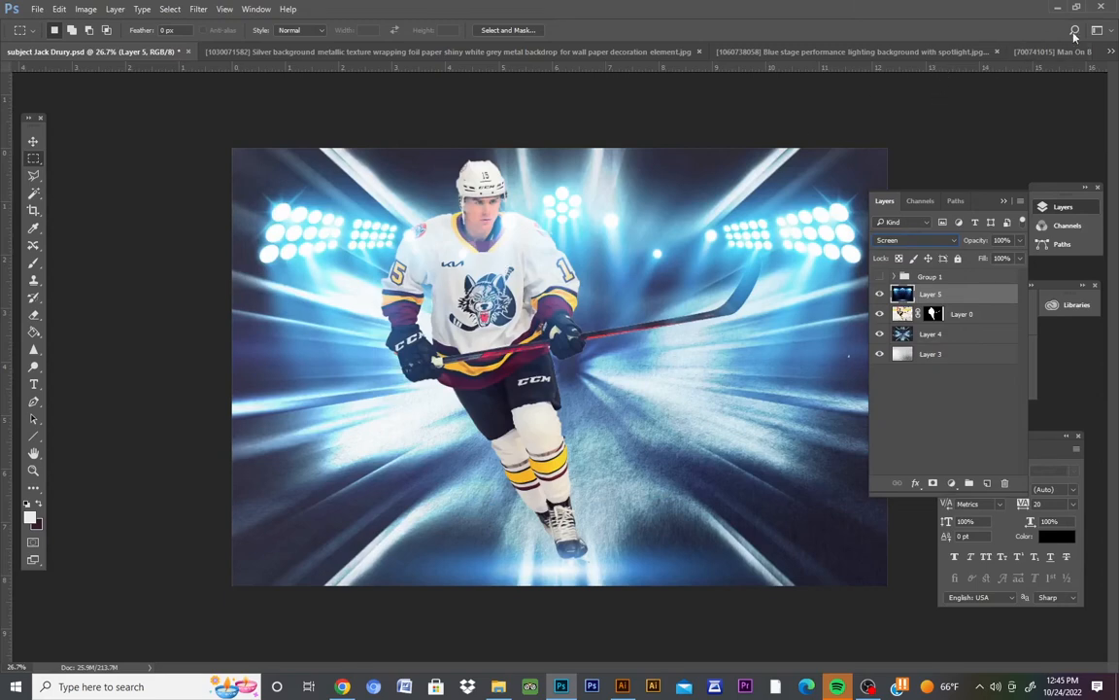
left_click(1111, 53)
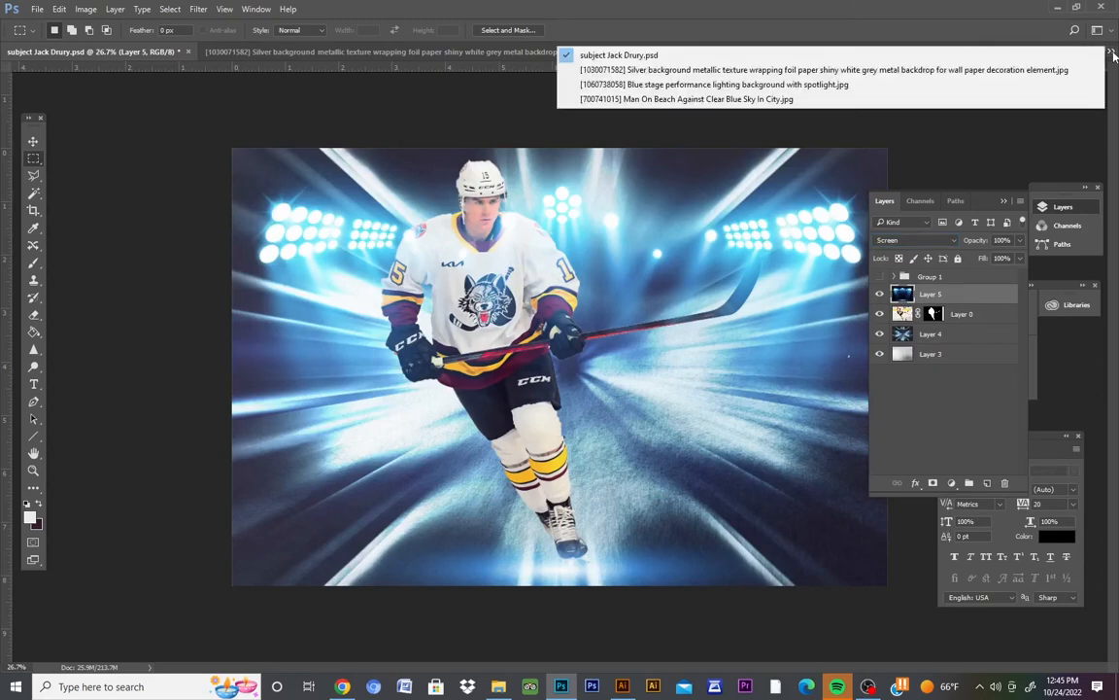
left_click(410, 119)
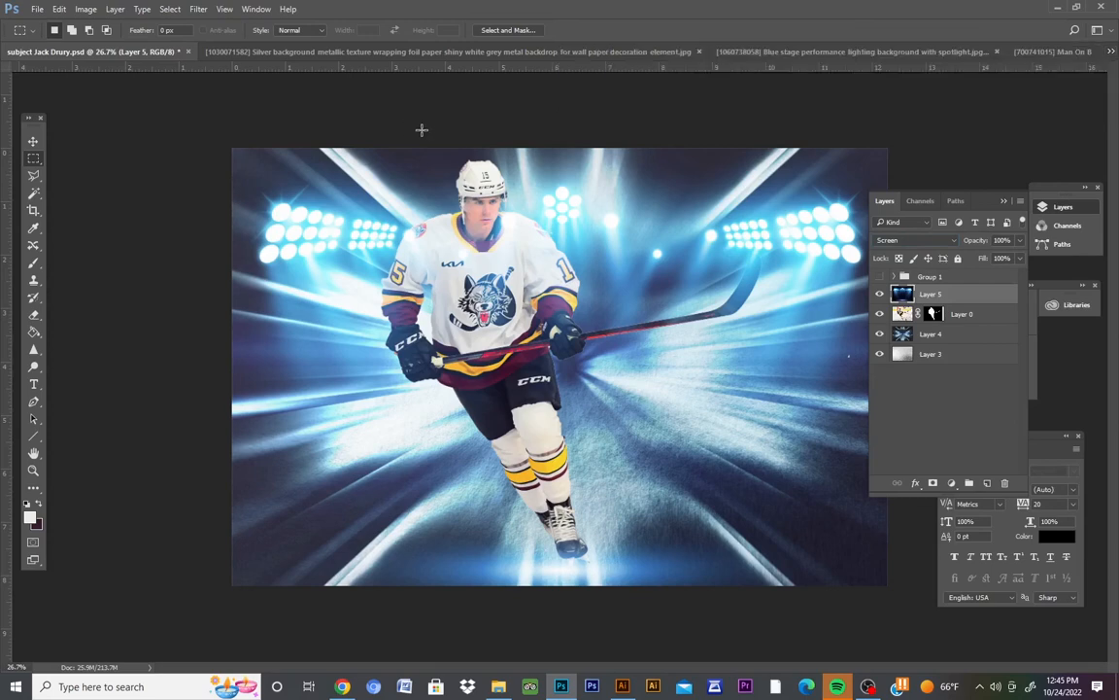
Move the stage lighting layer slightly upward and add a reveal-all layer mask to it
left_click(32, 141)
left_click_drag(271, 199, 302, 200)
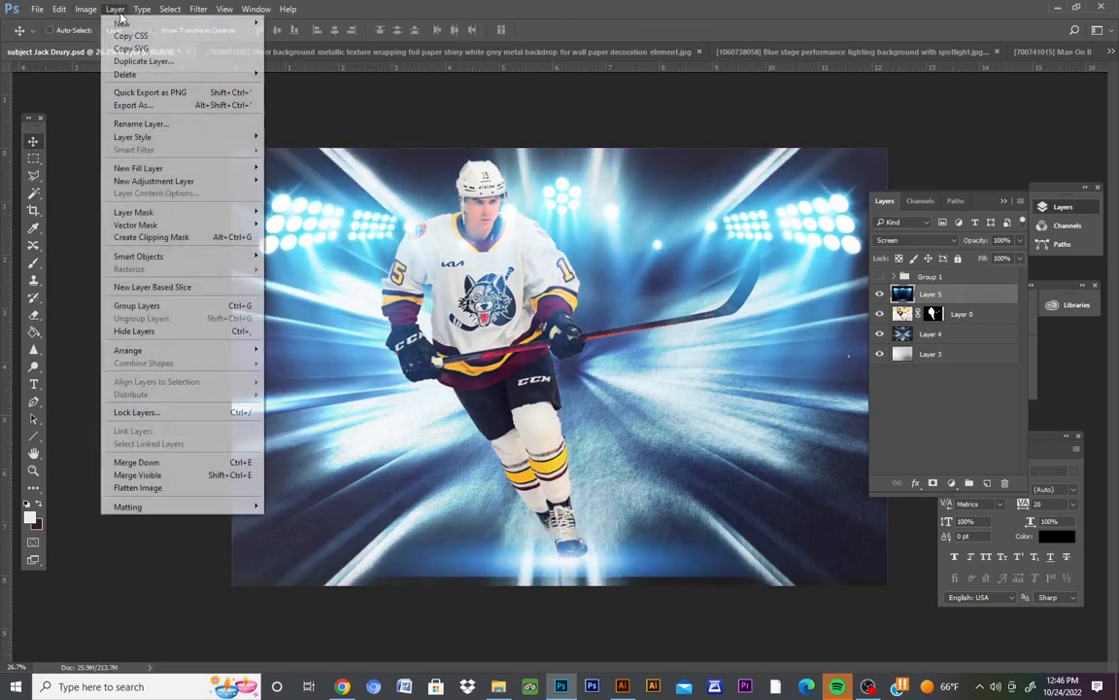
left_click(115, 9)
mouse_move(229, 212)
left_click(290, 211)
With a soft 338 px brush at 30% opacity, paint black on the lighting mask over the bottom floor glow and the player's shoulder
key("b")
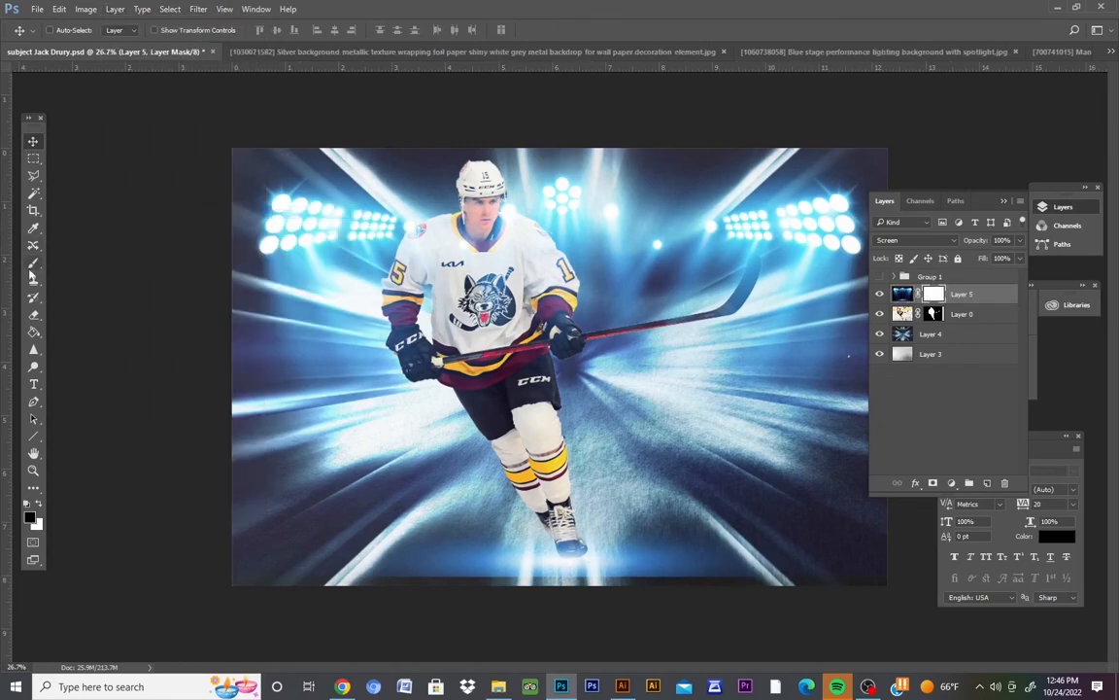
left_click(68, 31)
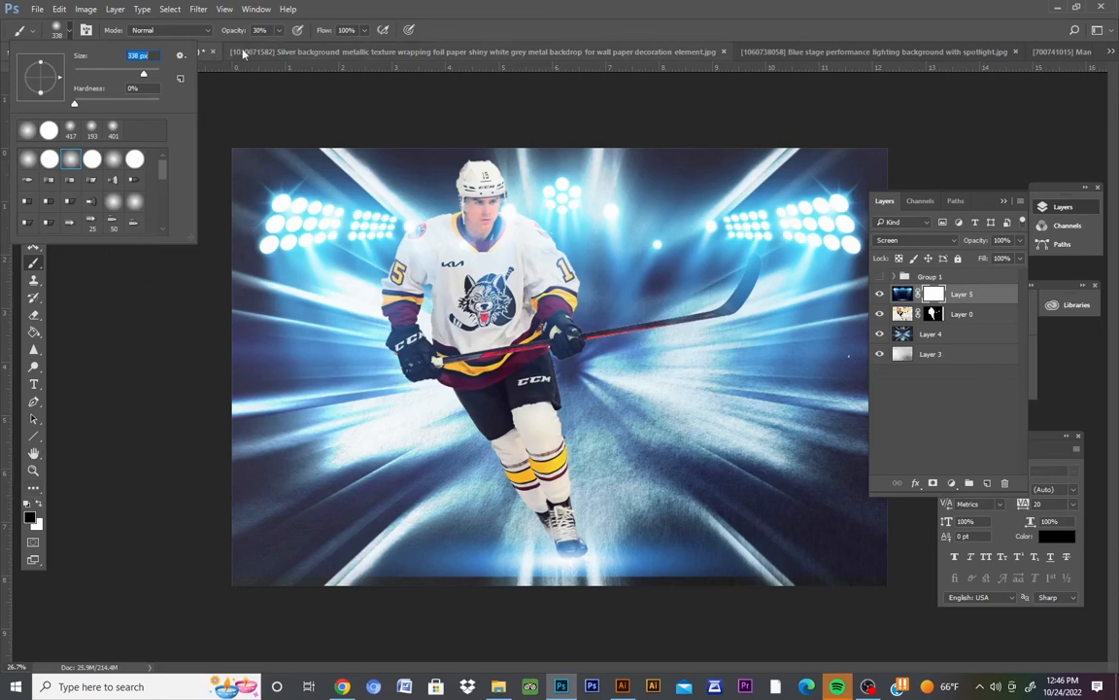
key("Return")
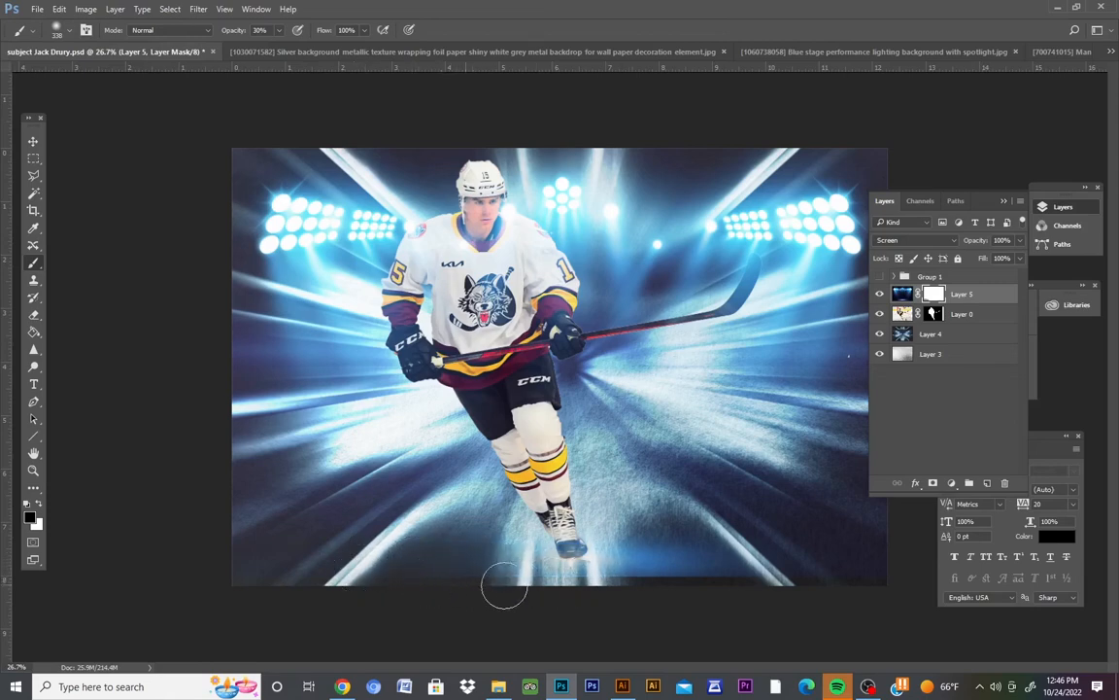
mouse_move(533, 591)
left_mouse_down()
mouse_move(771, 581)
mouse_move(648, 582)
mouse_move(723, 579)
left_mouse_up()
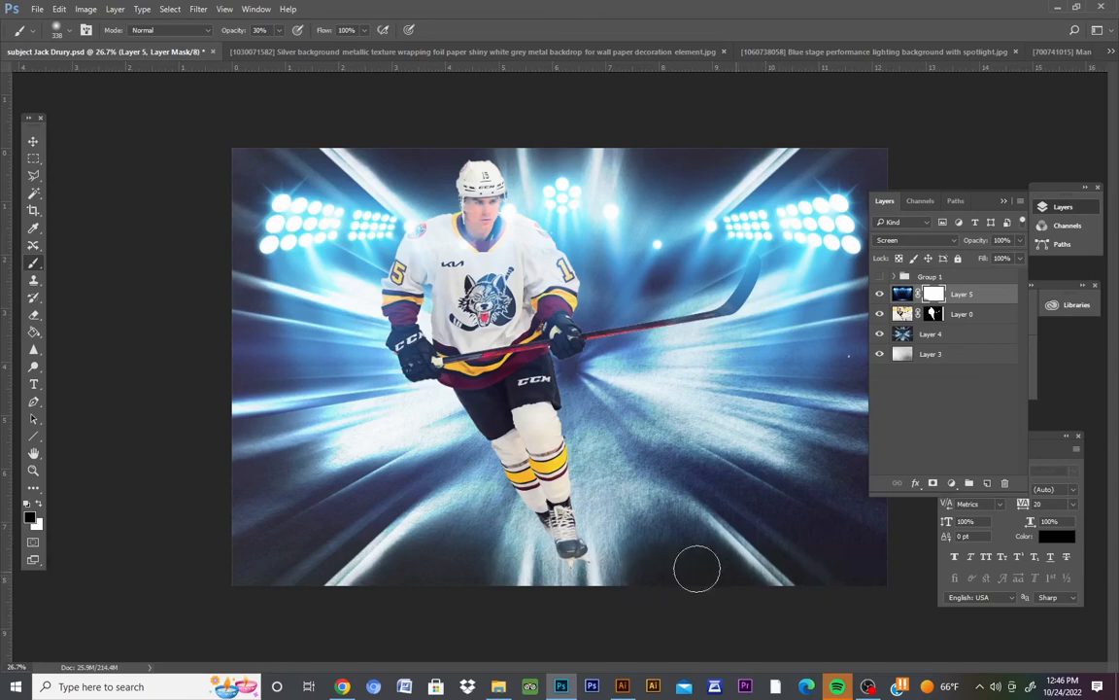
left_click(422, 251)
left_click(418, 248)
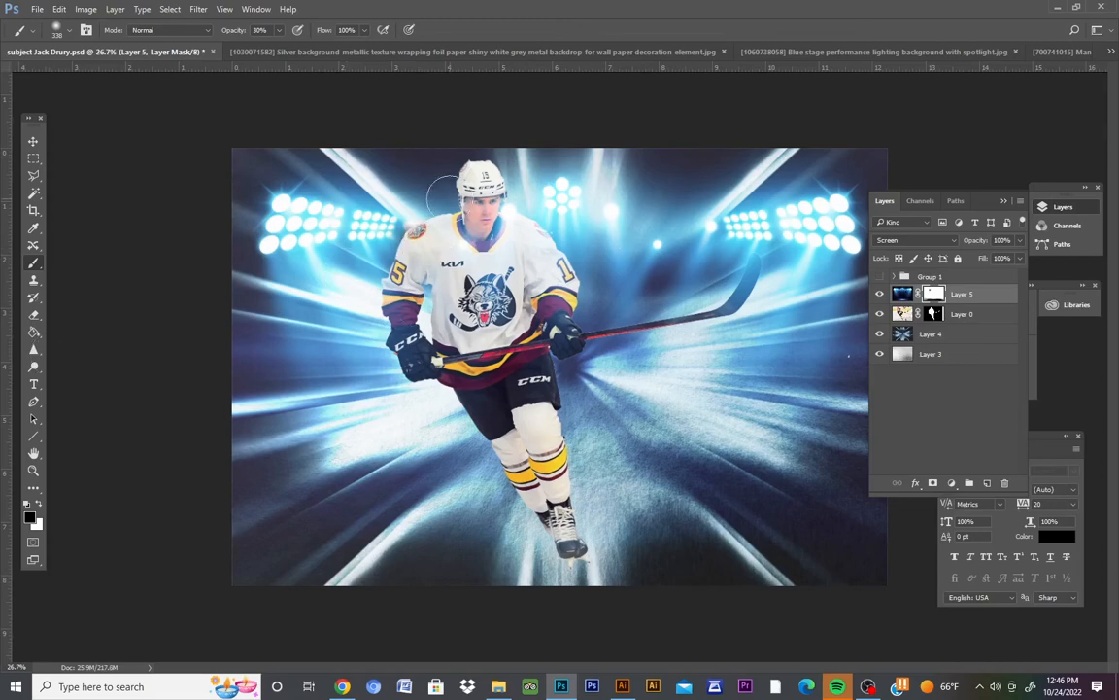
Move the player layer about 0.56 in to the left and 0.18 in down
left_click(33, 157)
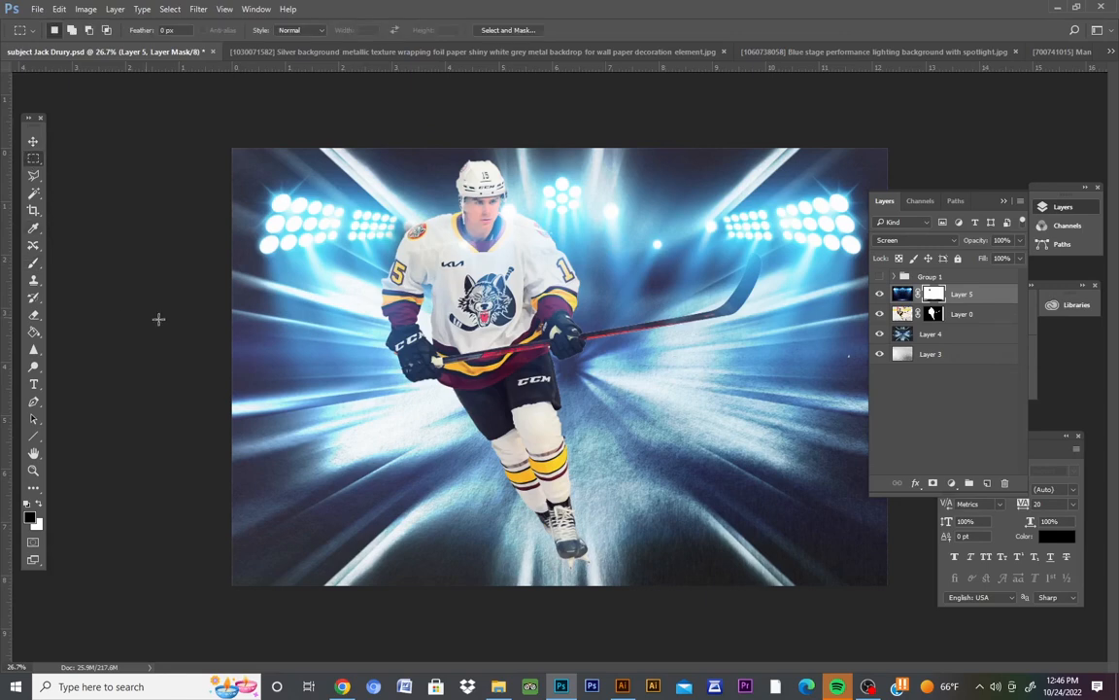
left_click(33, 142)
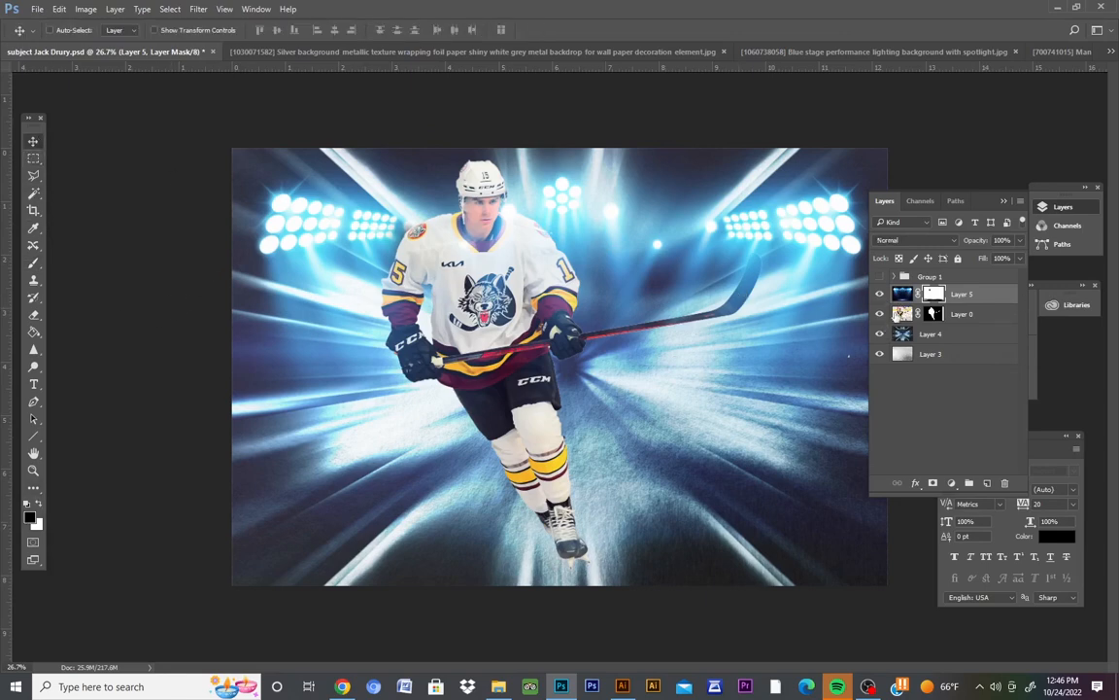
left_click(957, 313)
left_click_drag(469, 285, 451, 265)
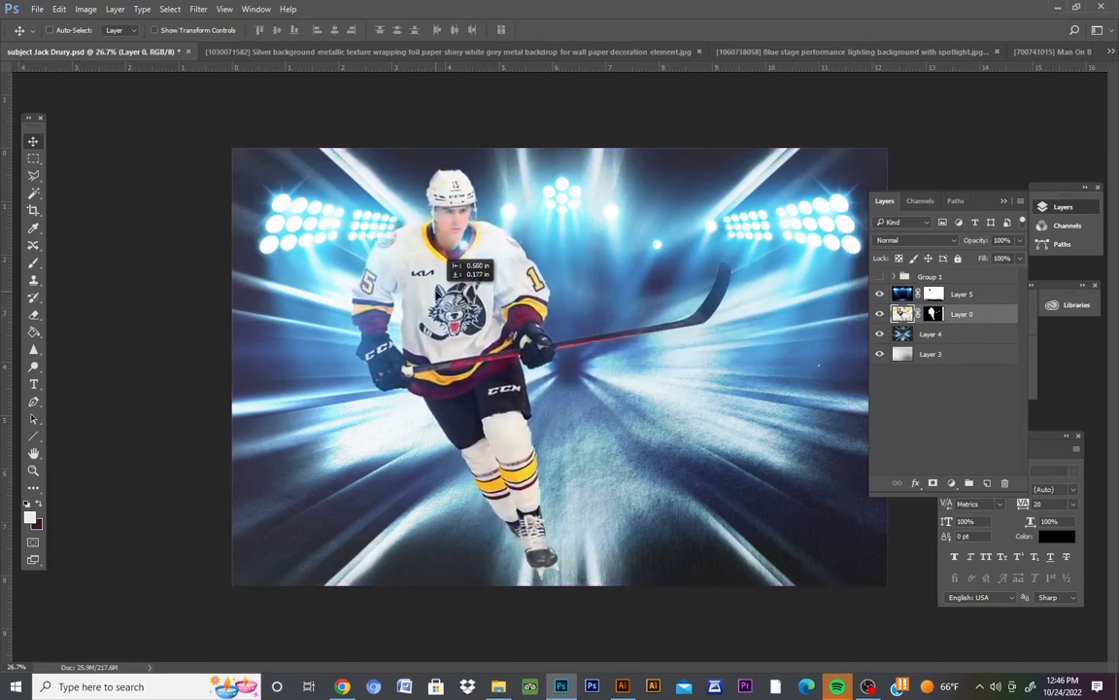
left_click(33, 157)
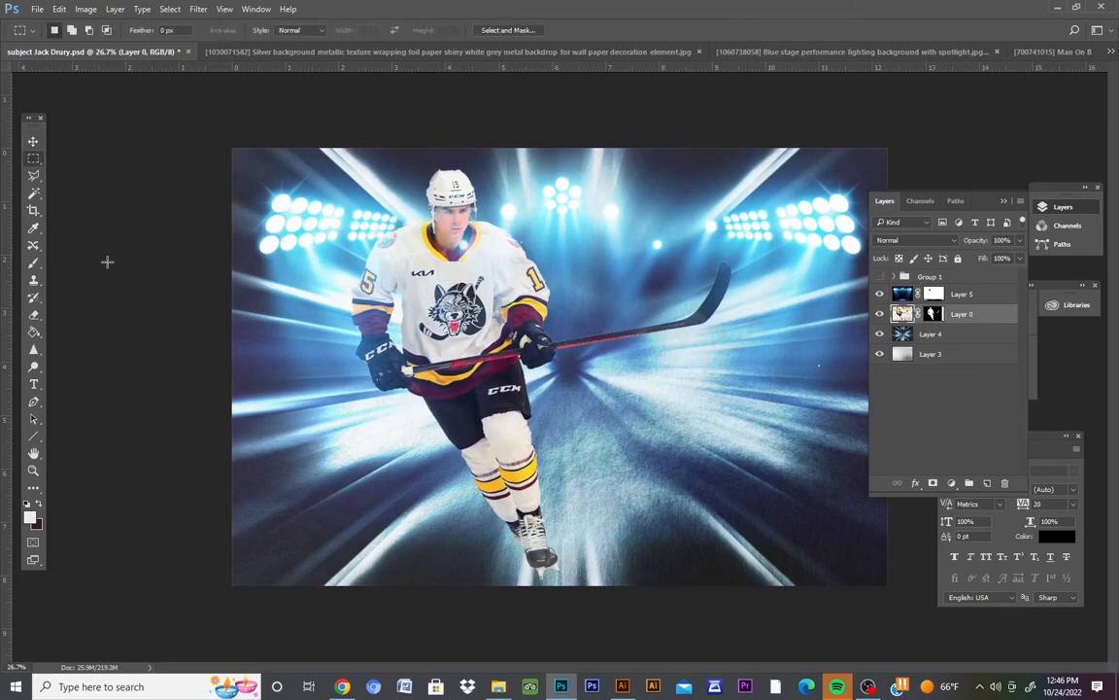
Paint black on the stage lighting layer's mask to hide the light spots over the player's neck and shoulder
left_click(934, 293)
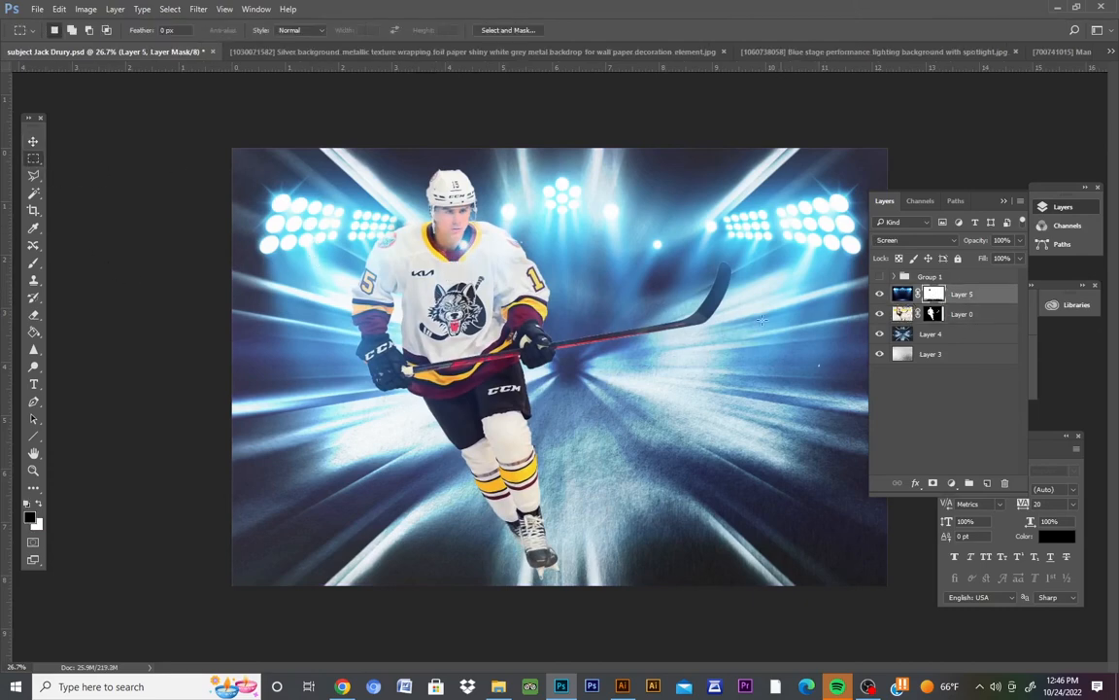
left_click(33, 263)
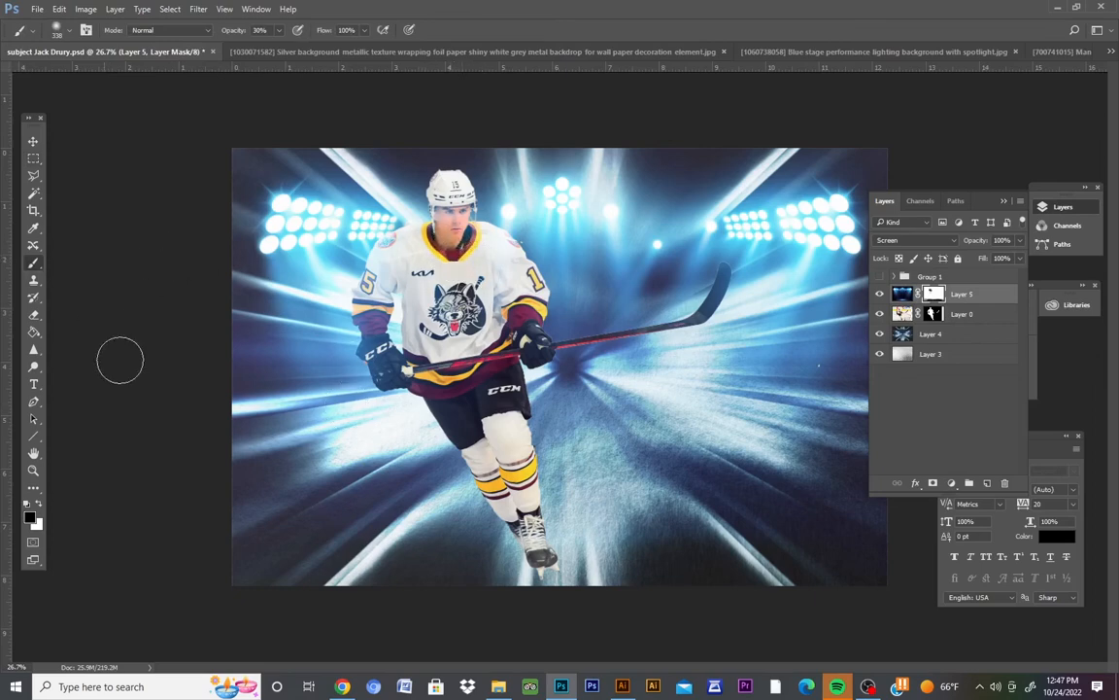
left_click(901, 297)
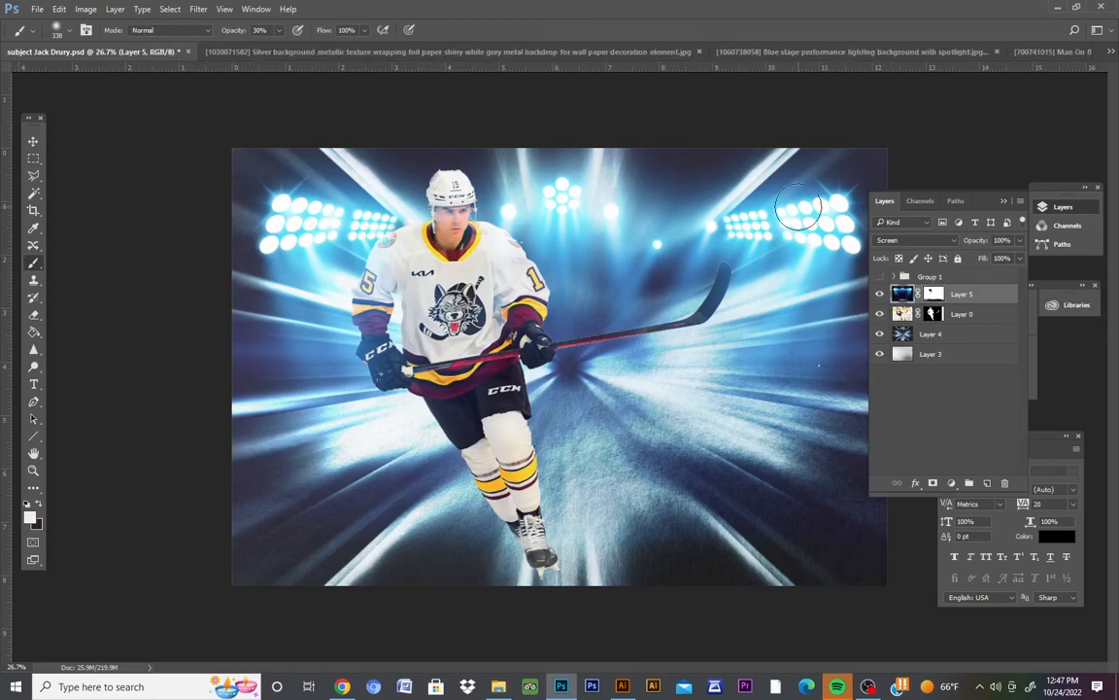
Select the small area around the stray speck beyond the stick blade and cut it from the player layer
left_click(33, 471)
left_click_drag(586, 380, 559, 386)
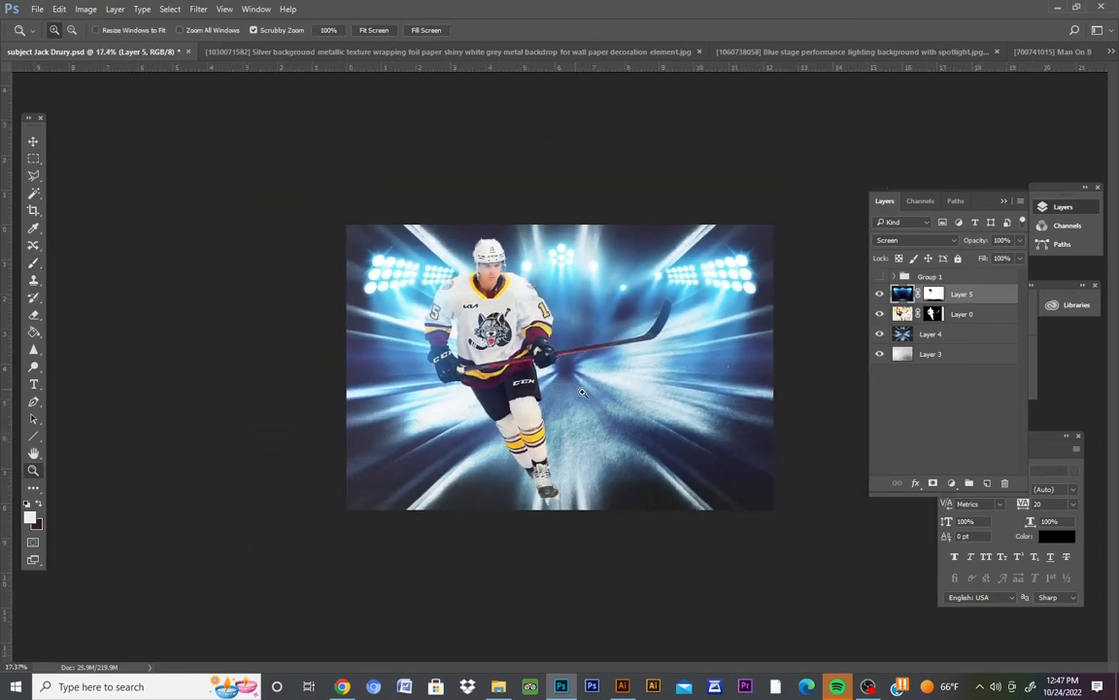
left_click_drag(694, 340, 714, 335)
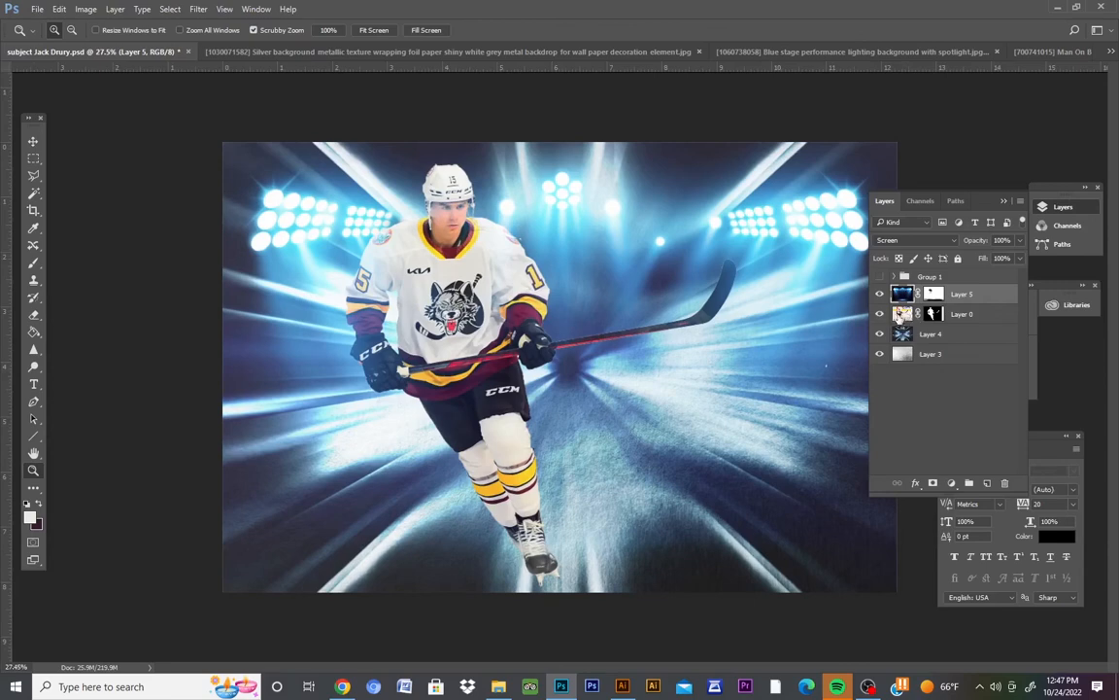
left_click(904, 314)
left_click(37, 161)
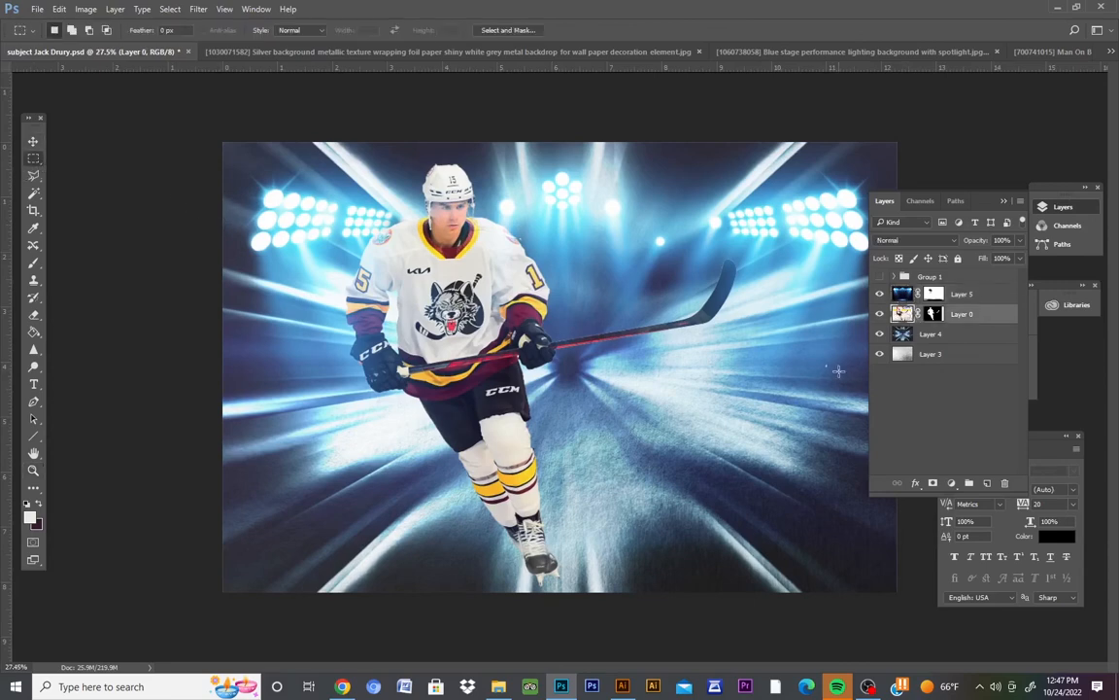
left_click_drag(811, 362, 836, 376)
left_click(58, 9)
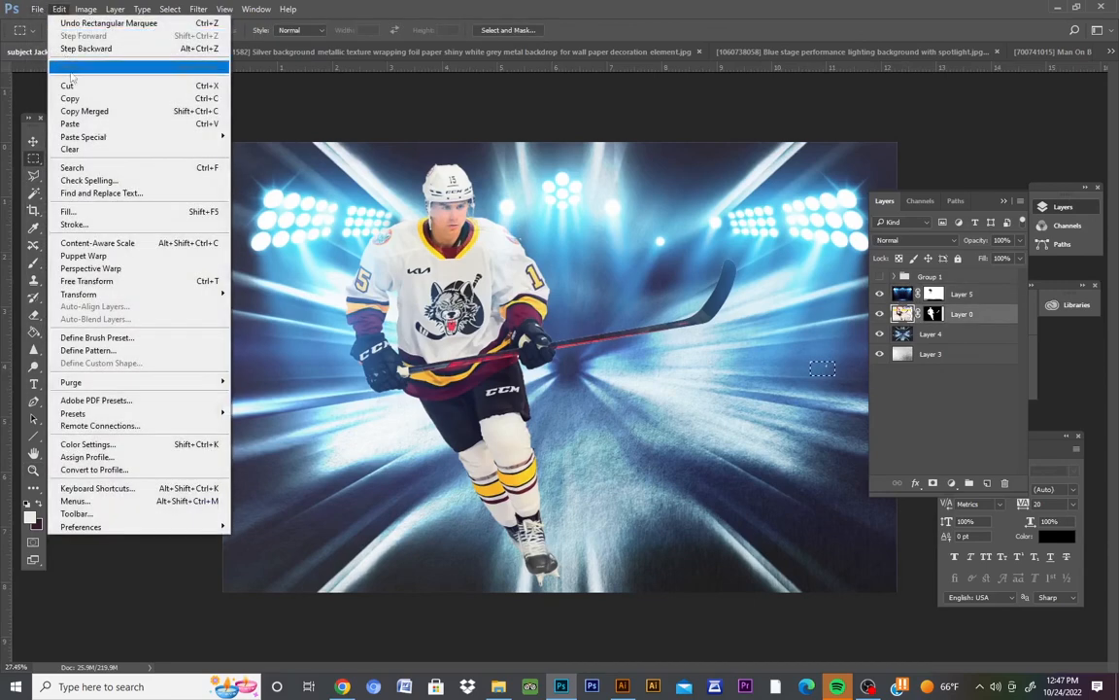
left_click(74, 85)
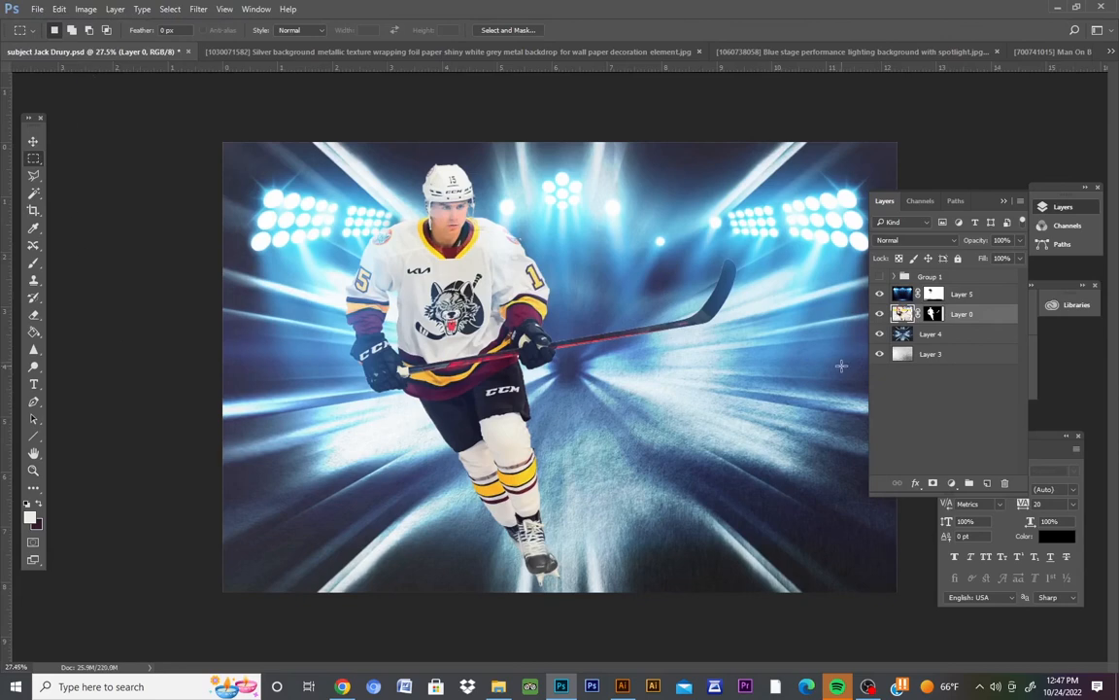
Examine each layer's contribution by hiding and reshowing the stage lighting, player and light rays layers over the silver texture
left_click(879, 293)
left_click(879, 313)
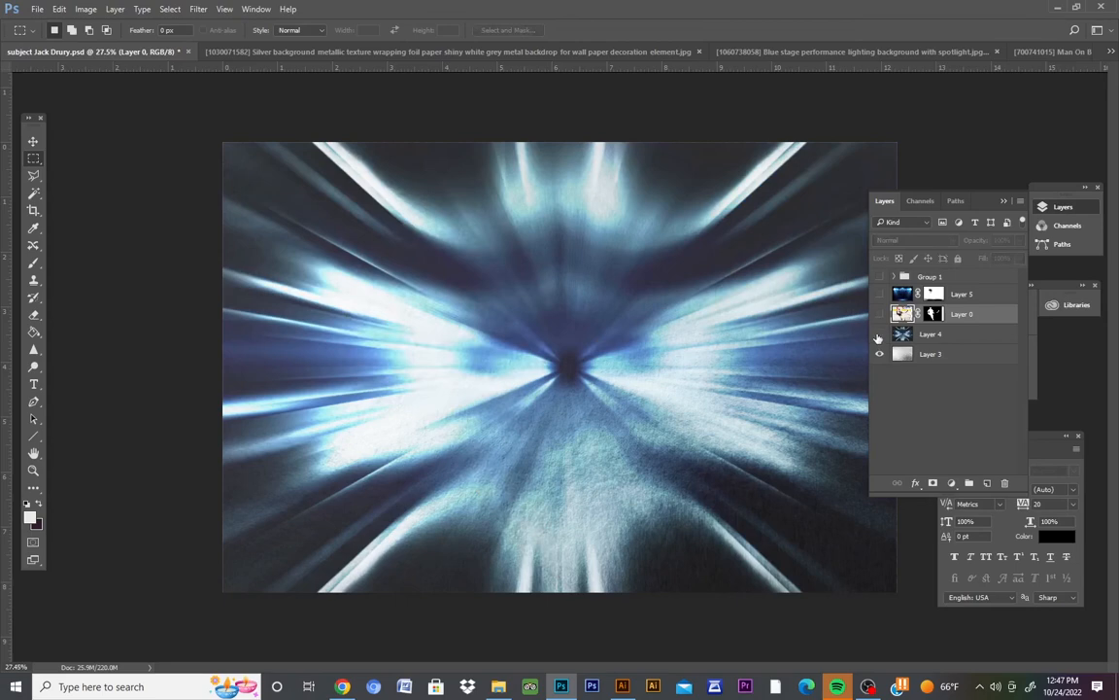
left_click(878, 336)
left_click(878, 335)
left_click(878, 335)
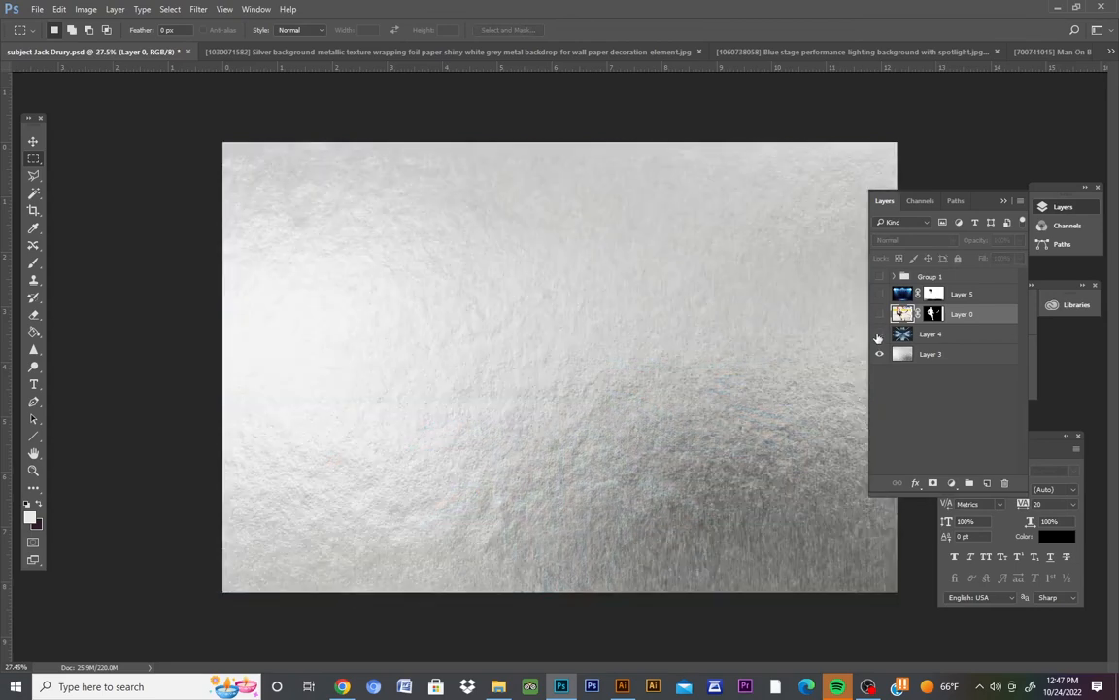
left_click(880, 314)
left_click(879, 334)
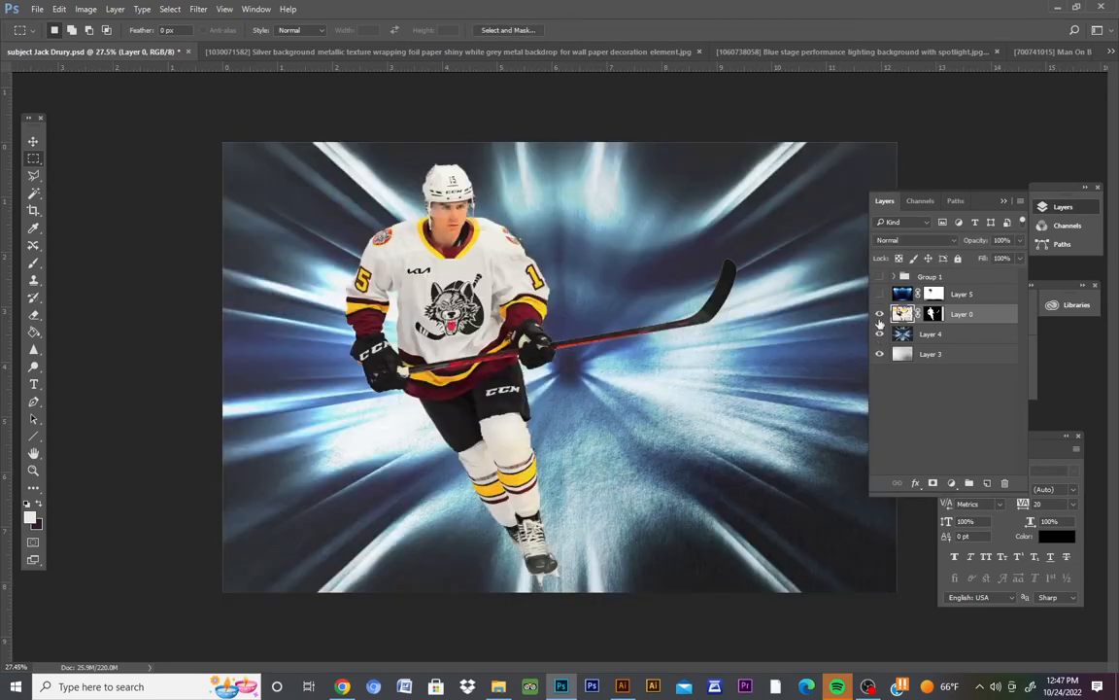
left_click(879, 294)
left_click(880, 294)
left_click(879, 314)
left_click(878, 334)
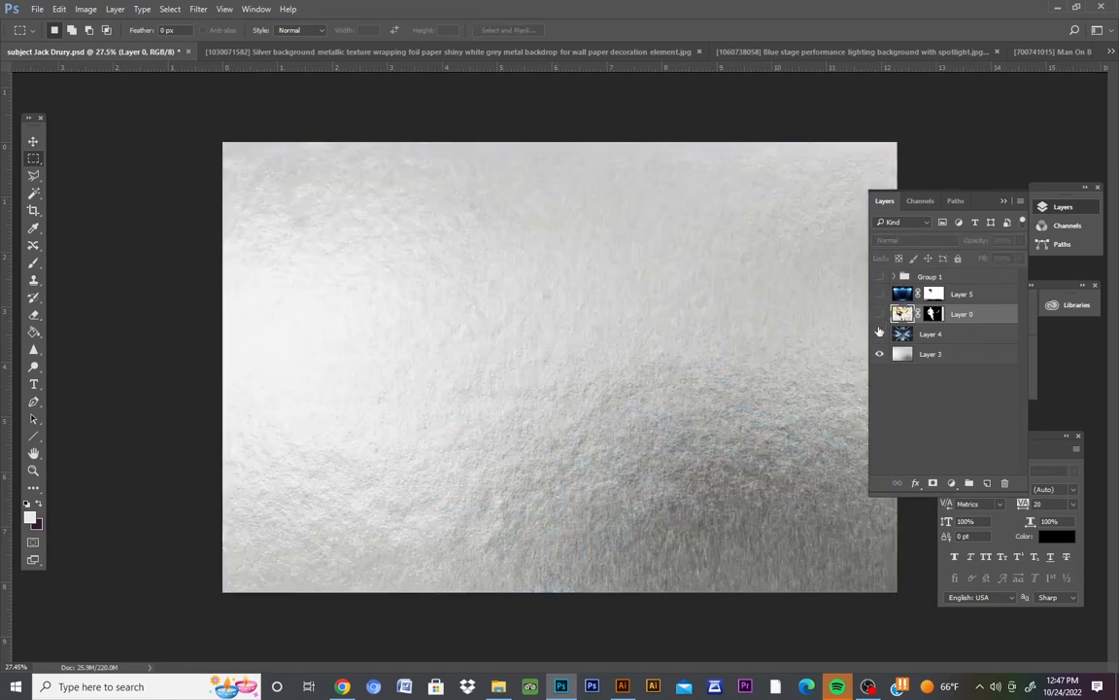
left_click(880, 294)
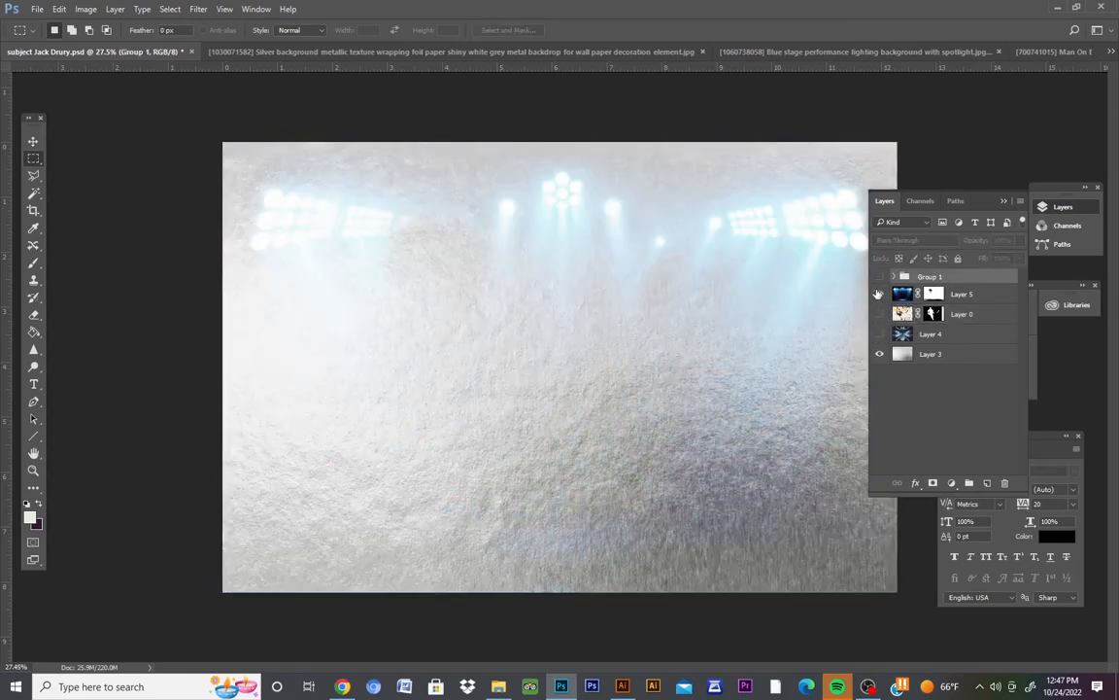
left_click(880, 314)
left_click(879, 334)
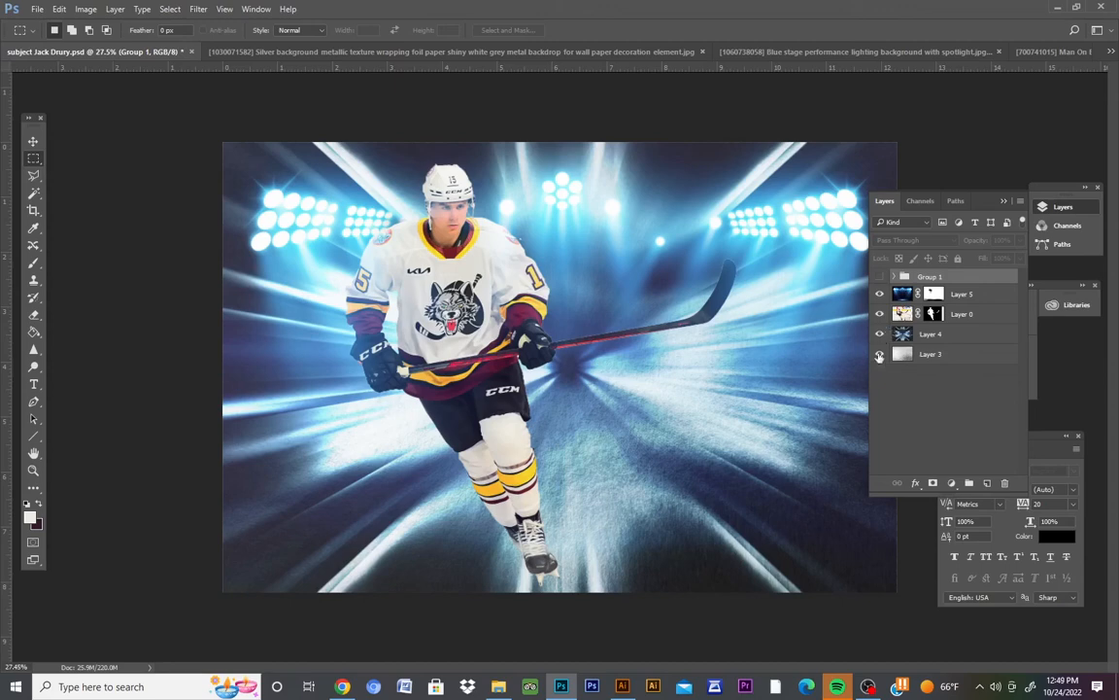
View the cut-out player alone by temporarily hiding the silver texture, light rays and stage lighting layers
left_click(879, 354)
left_click(879, 334)
left_click(879, 294)
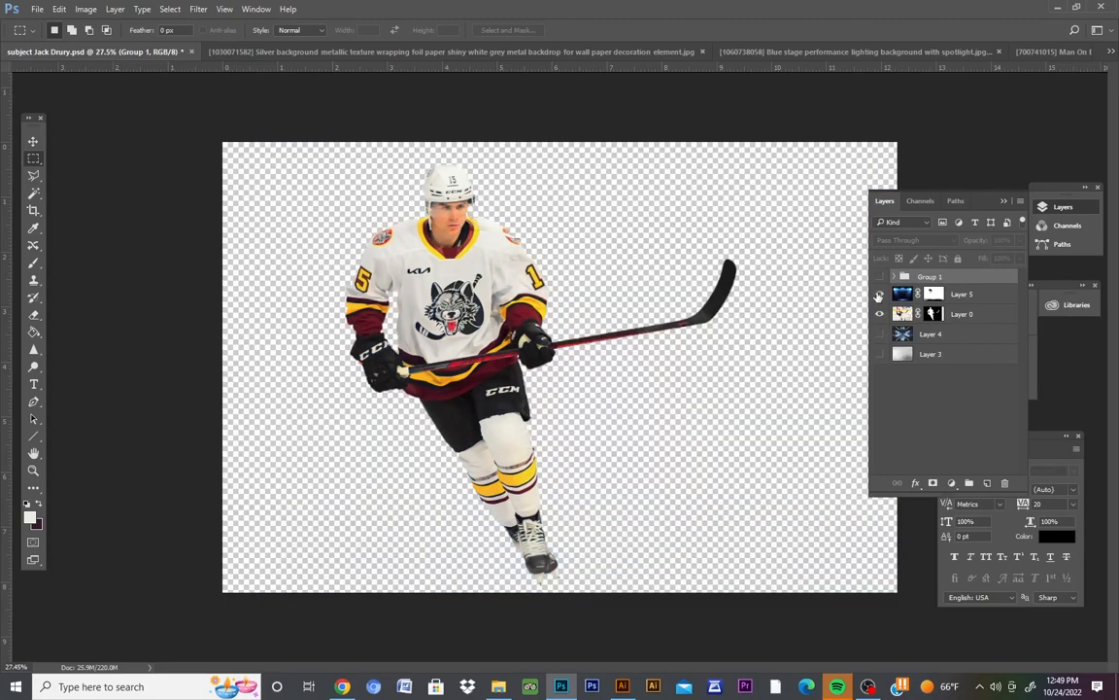
left_click(880, 294)
left_click(879, 333)
left_click(879, 354)
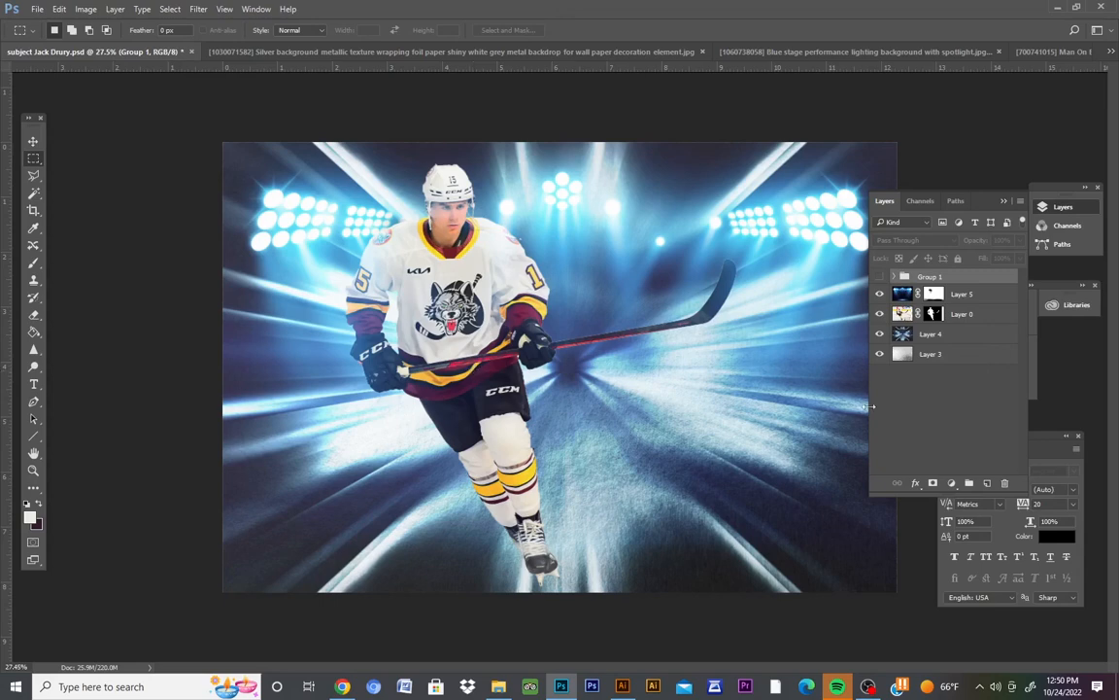
Hide the light rays and silver texture layers, with the stage lighting layer selected
left_click(972, 313)
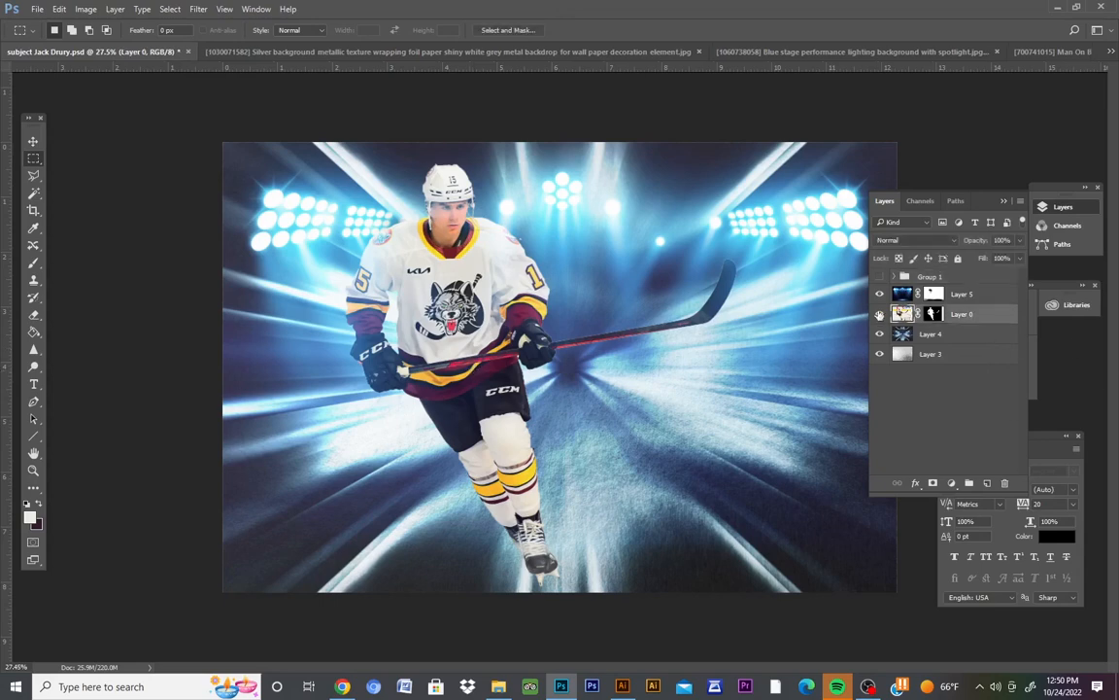
left_click(962, 294)
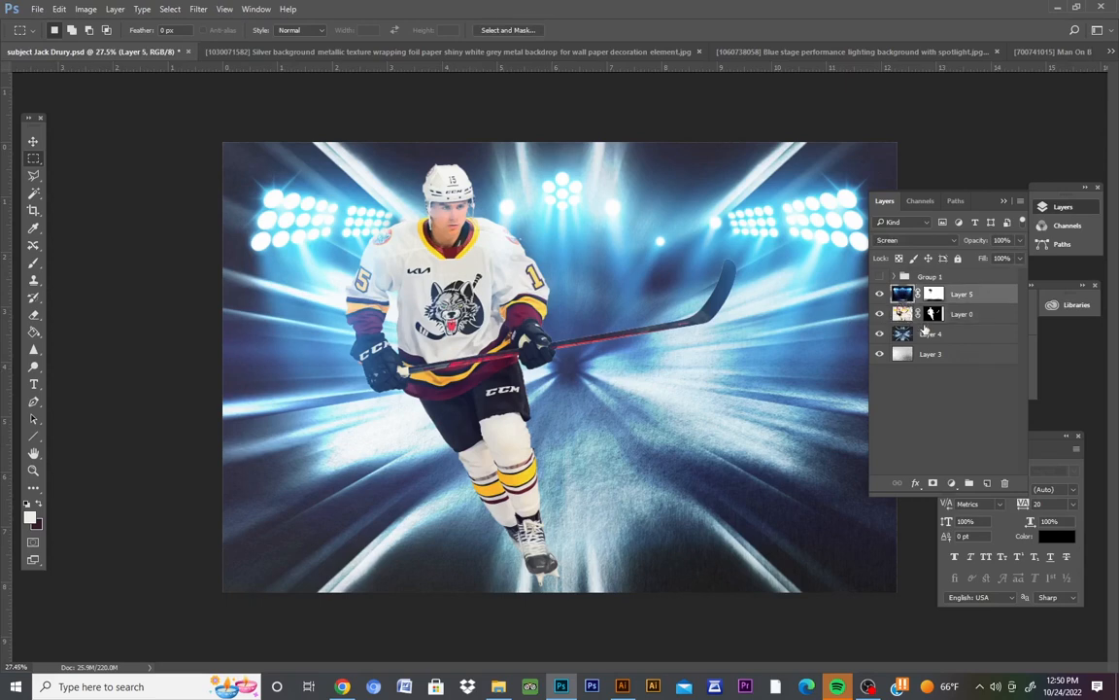
left_click(879, 334)
left_click(880, 353)
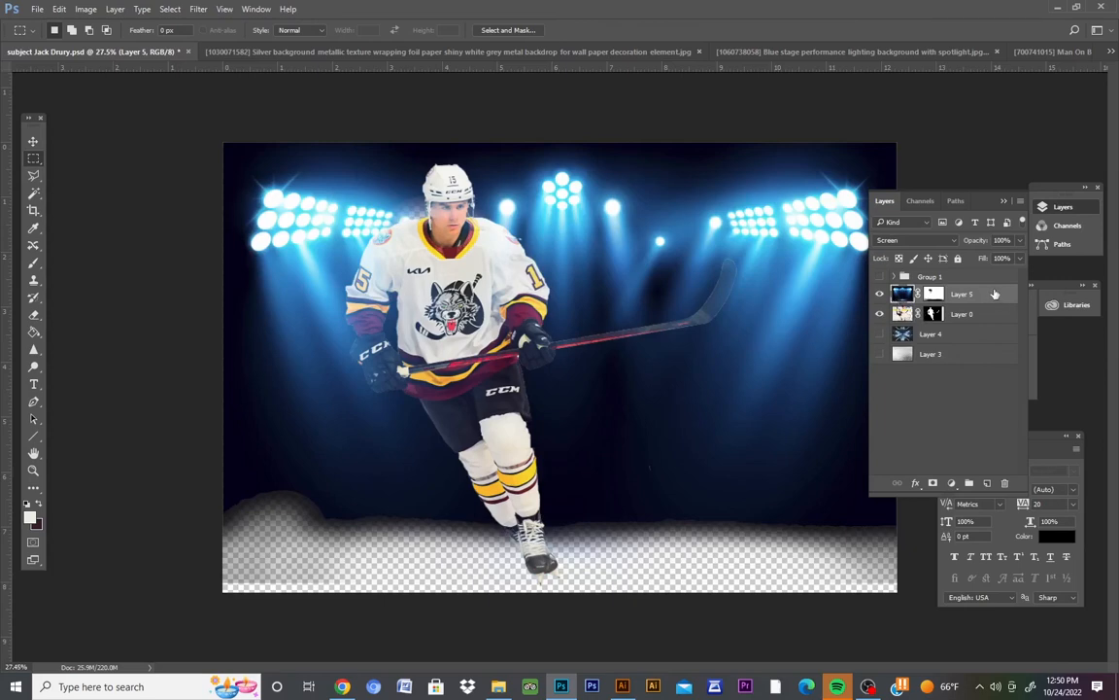
Try merging the stage lighting and player layers into one and move the merged layer slightly upward
left_click(991, 314, "shift")
right_click(991, 314)
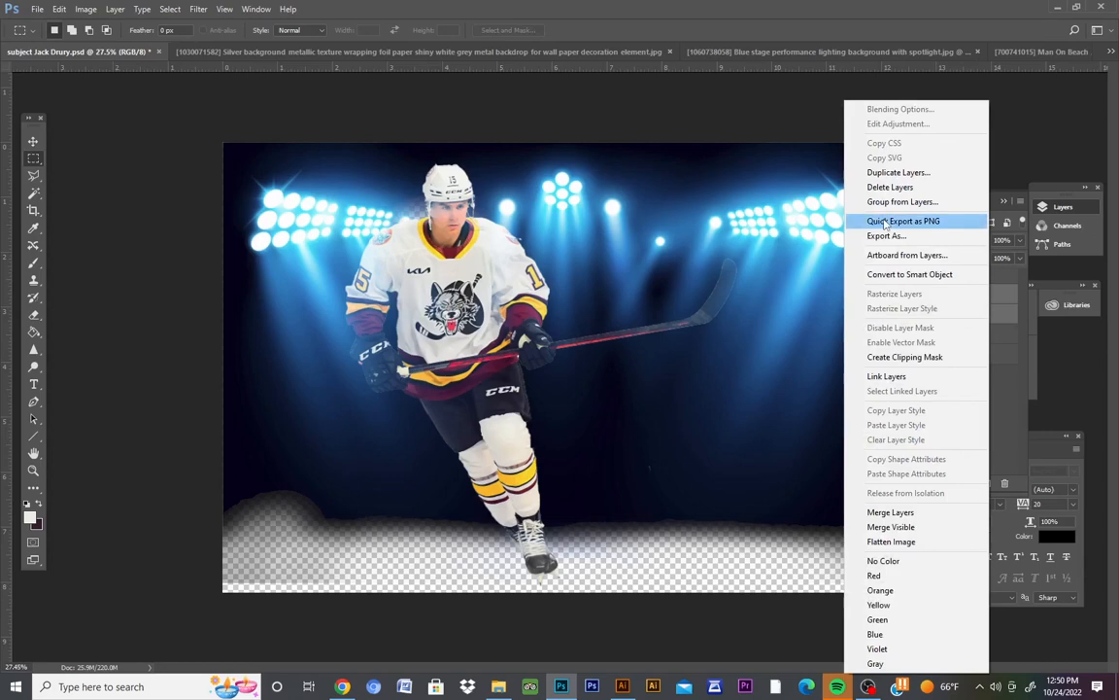
left_click(889, 512)
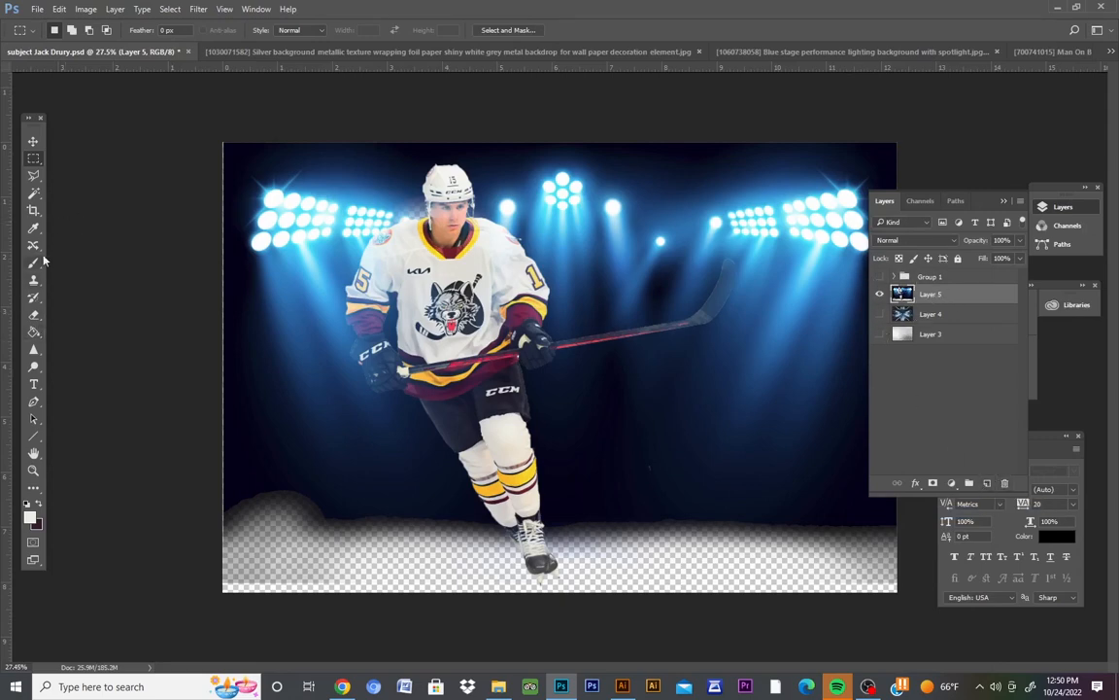
left_click(32, 141)
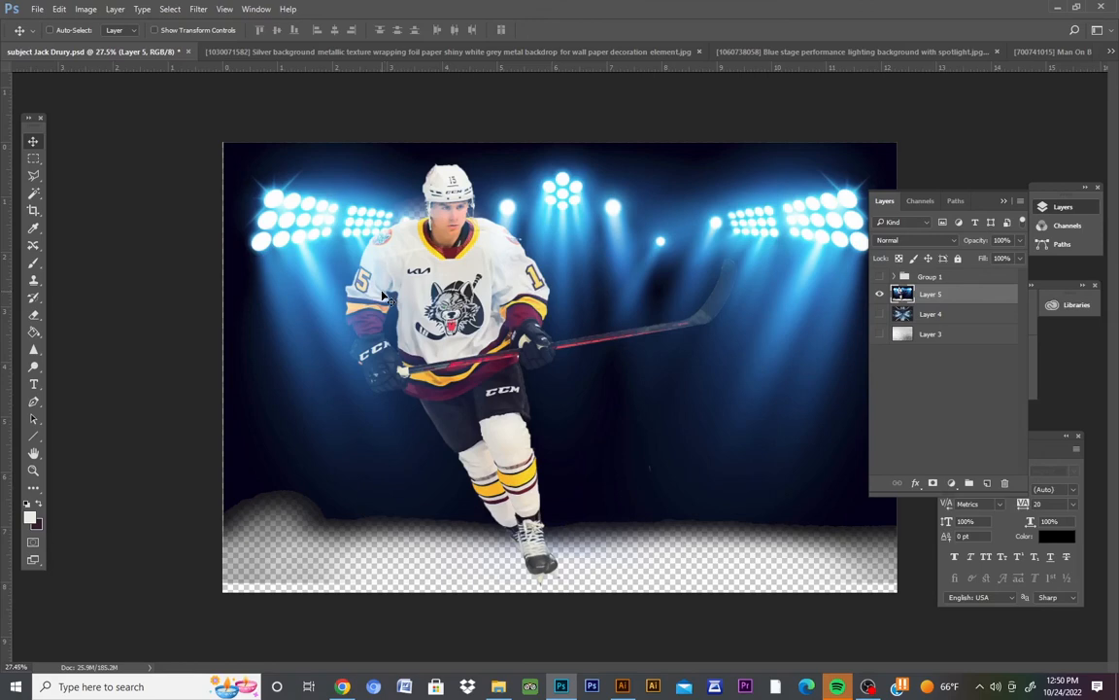
left_click_drag(384, 297, 345, 259)
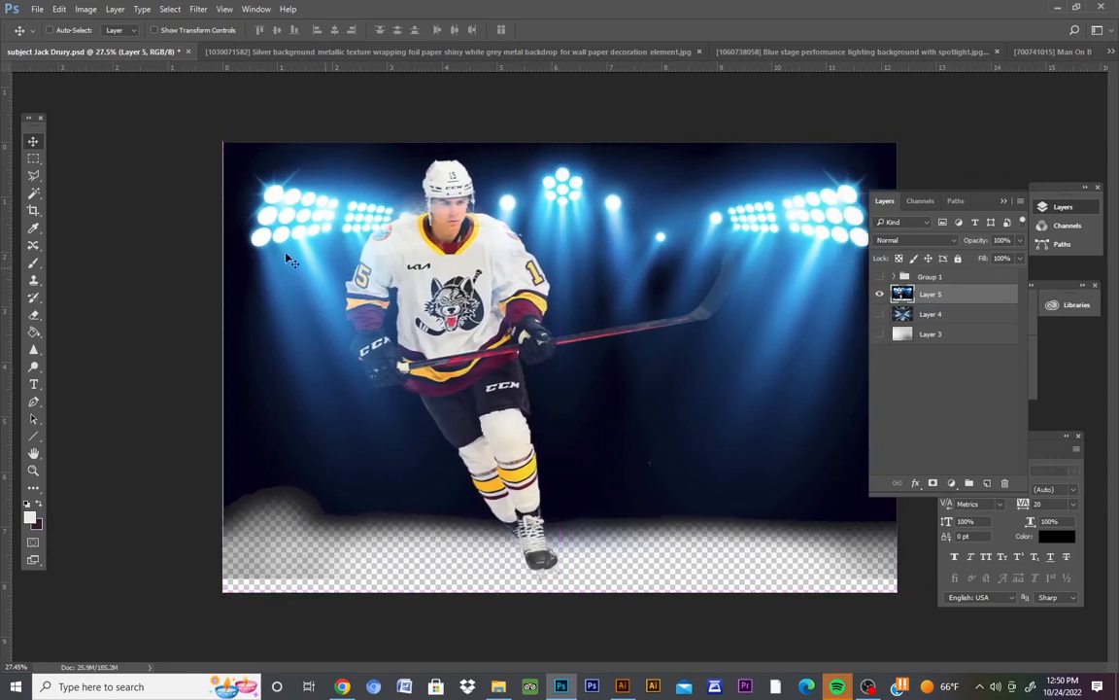
Undo the last move and the merge of the stage lighting and player layers
left_click(58, 9)
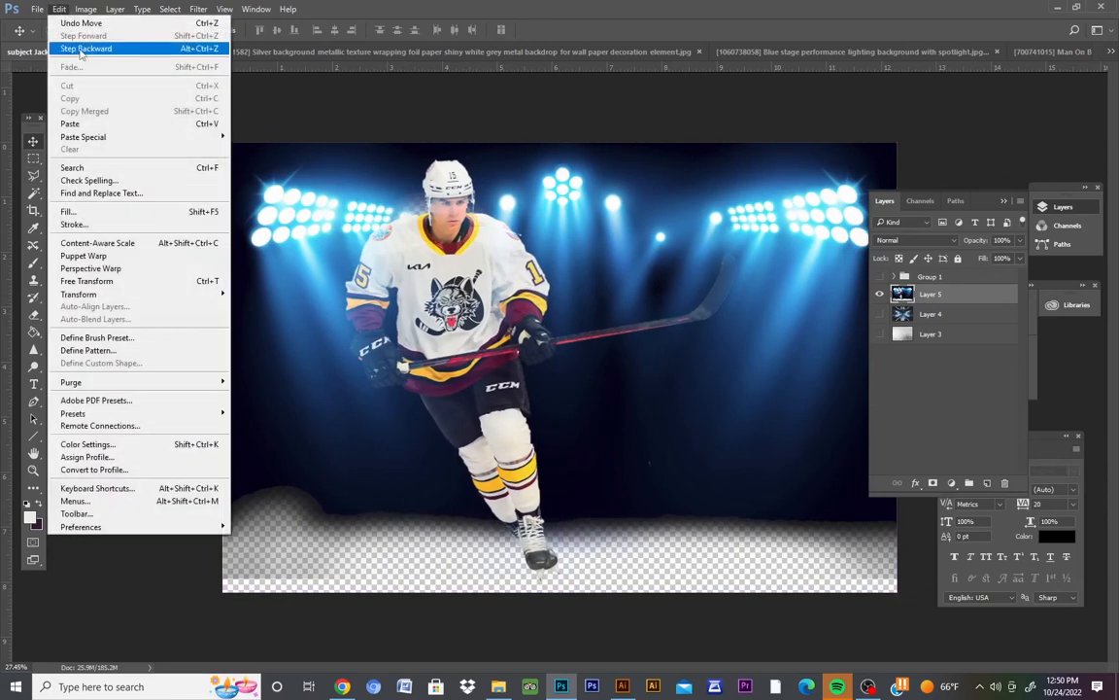
left_click(81, 50)
left_click(59, 9)
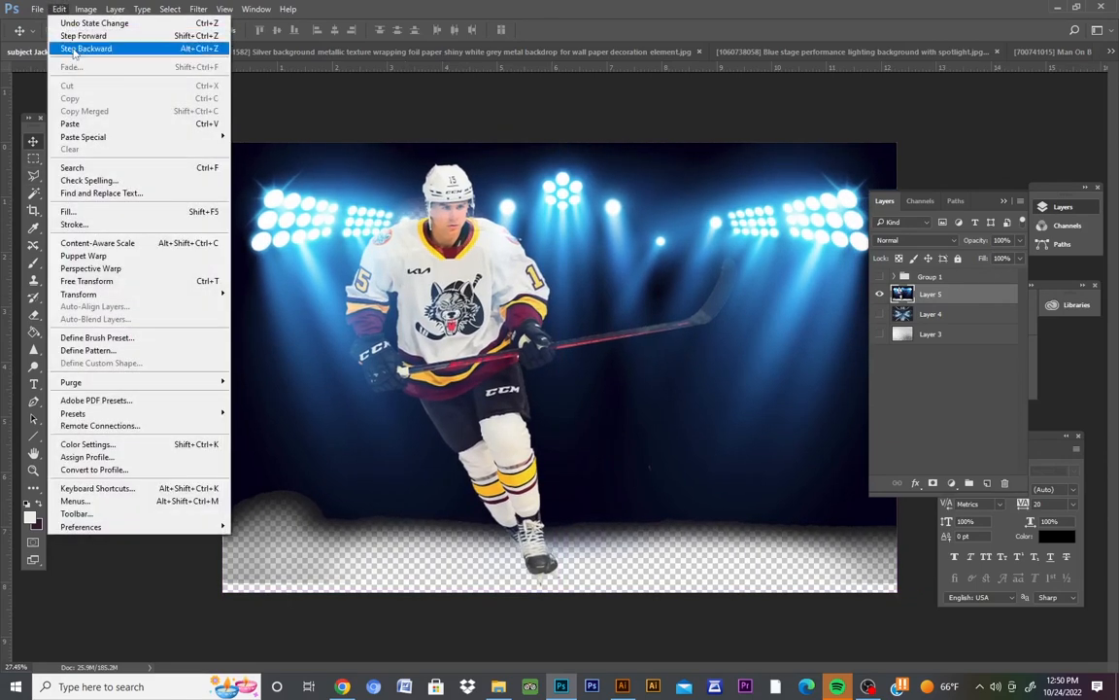
left_click(73, 46)
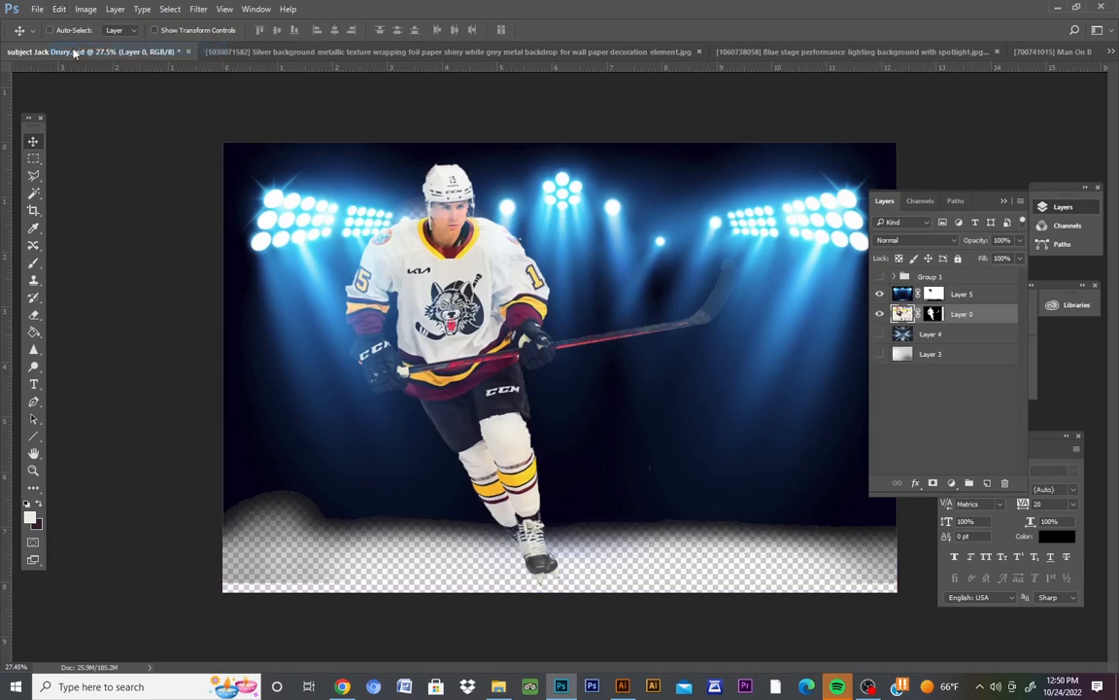
left_click(33, 160)
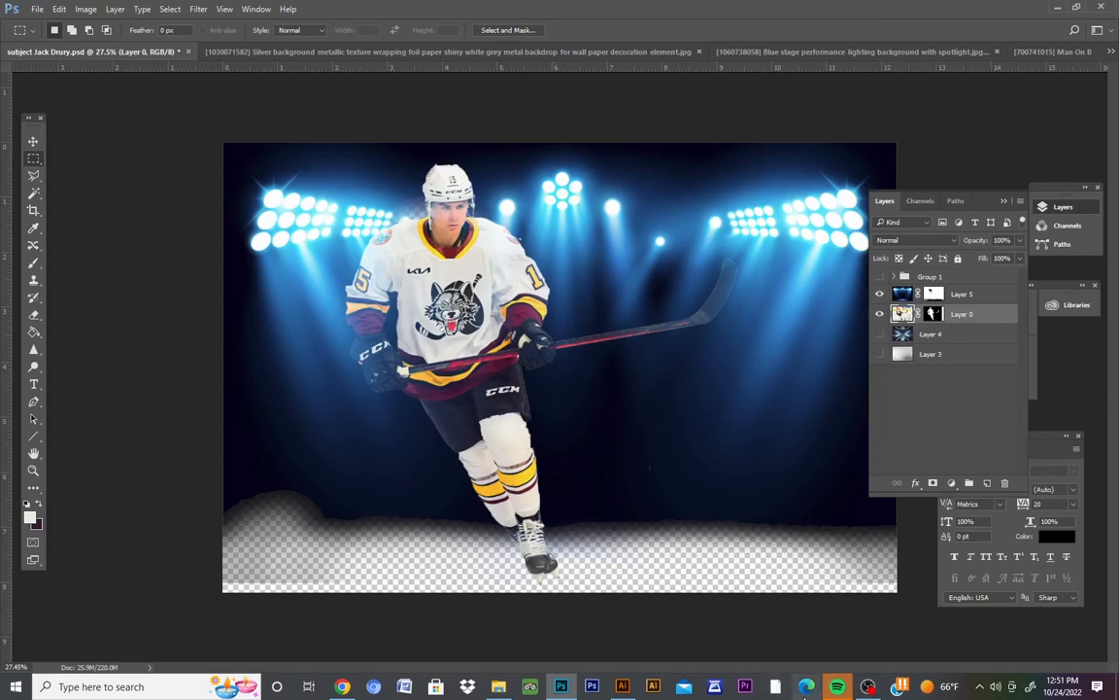
mouse_move(868, 689)
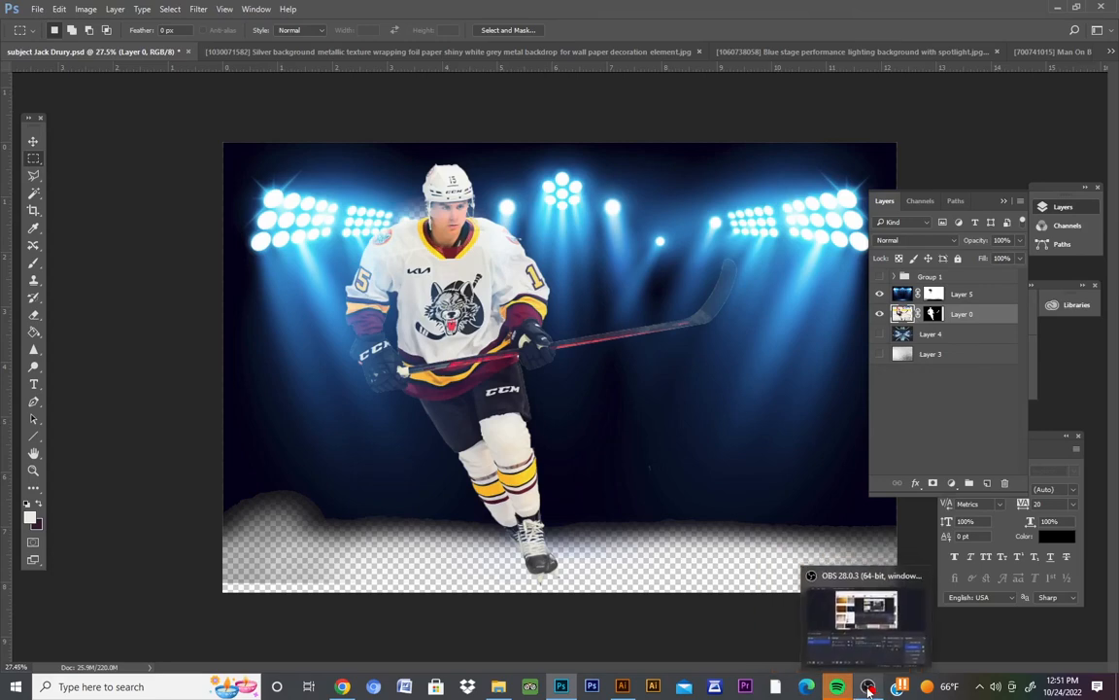